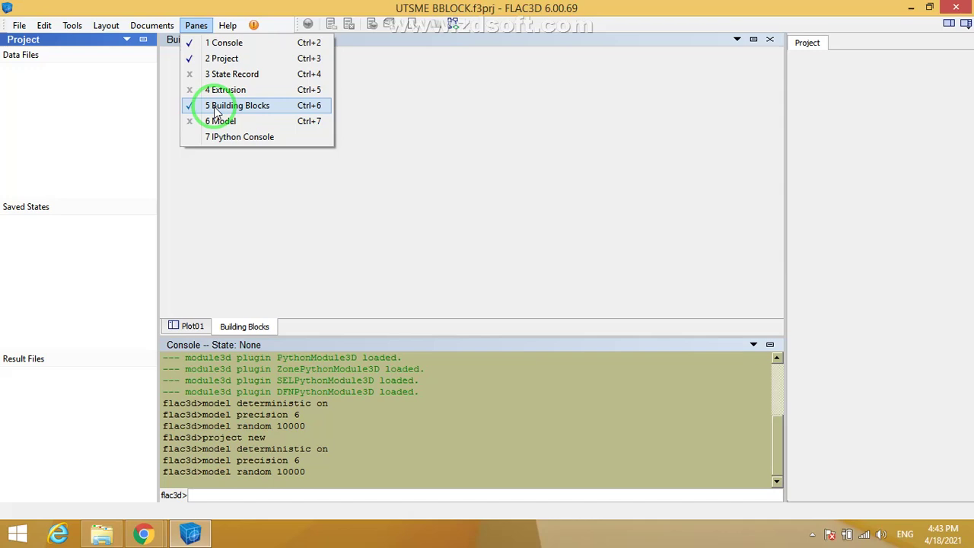
Step: Show the Building Blocks pane and create a new set named "UTSME 1" that includes an initial block
click(228, 105)
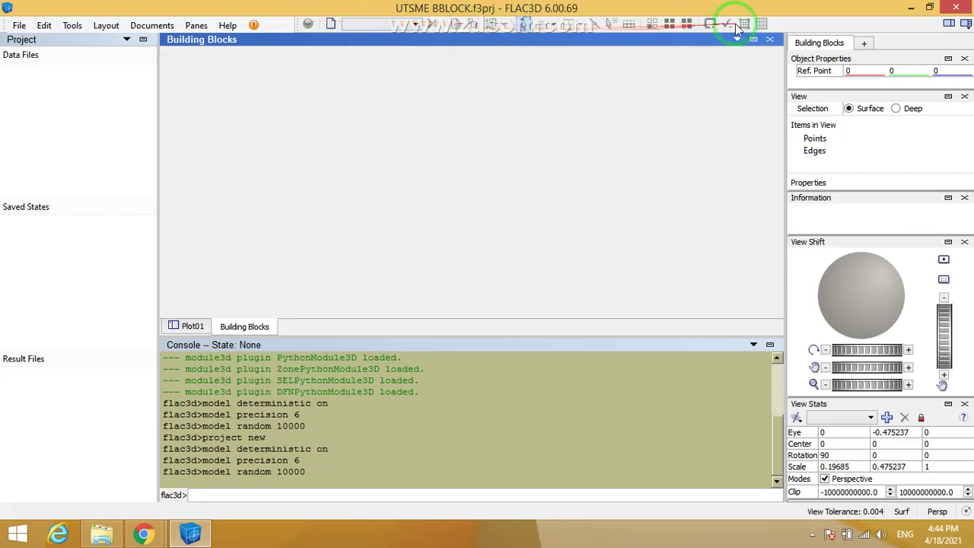
click(332, 25)
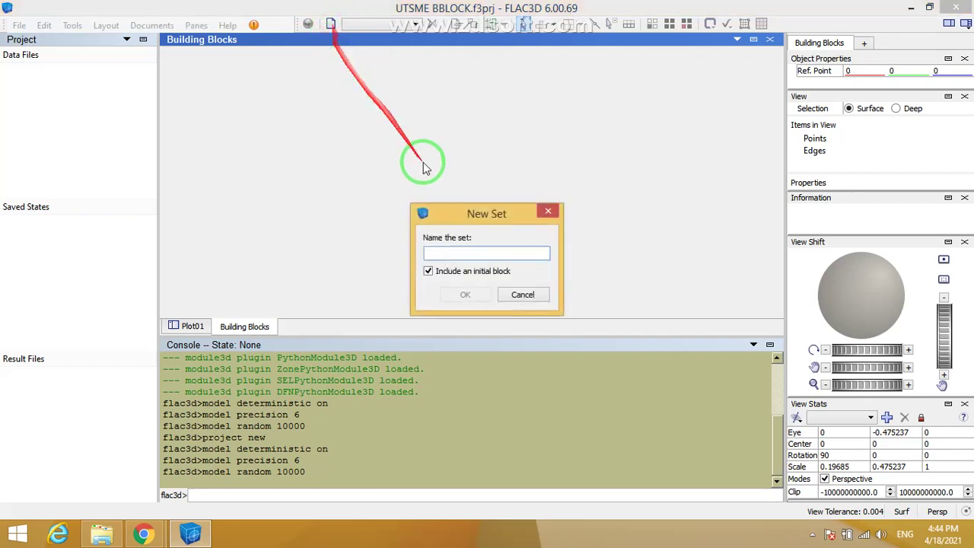
drag(466, 202, 356, 152)
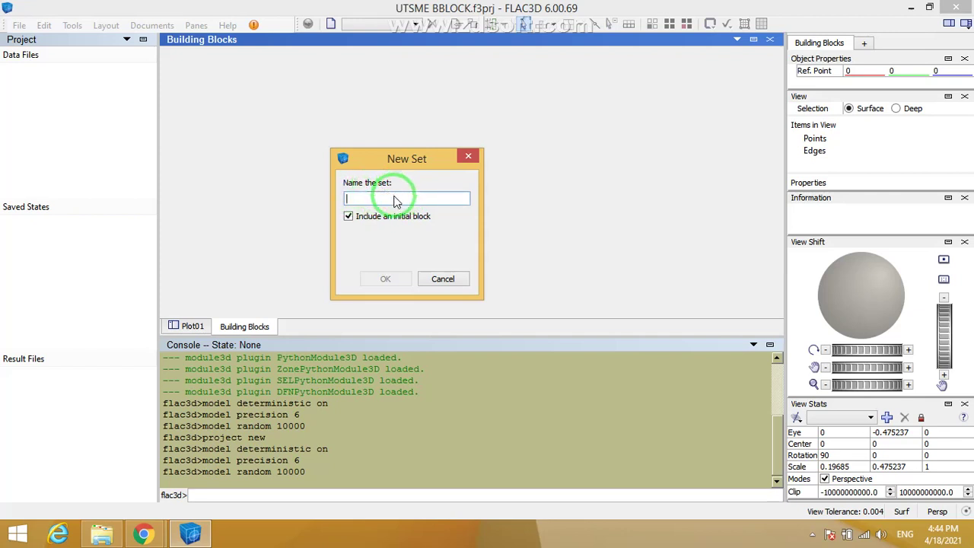
text(UTSME 1)
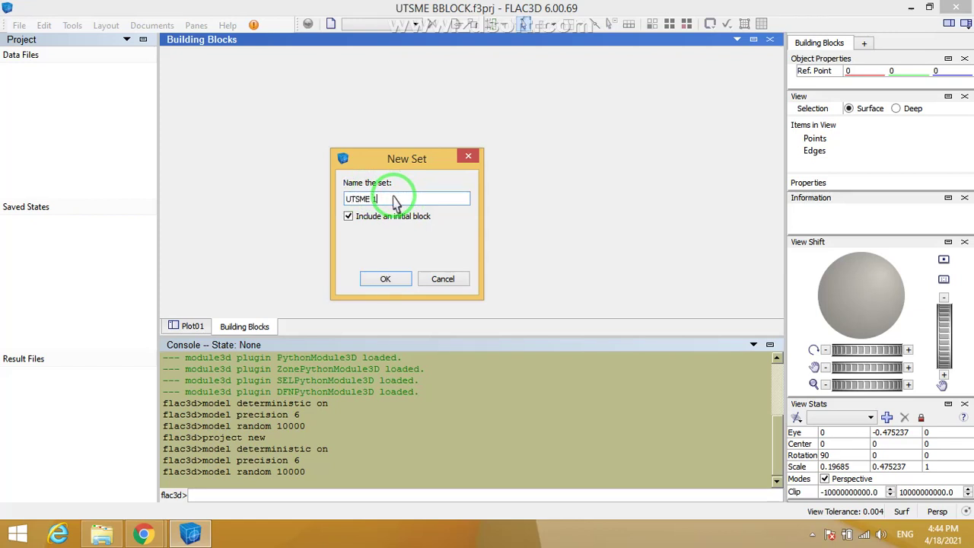
click(384, 279)
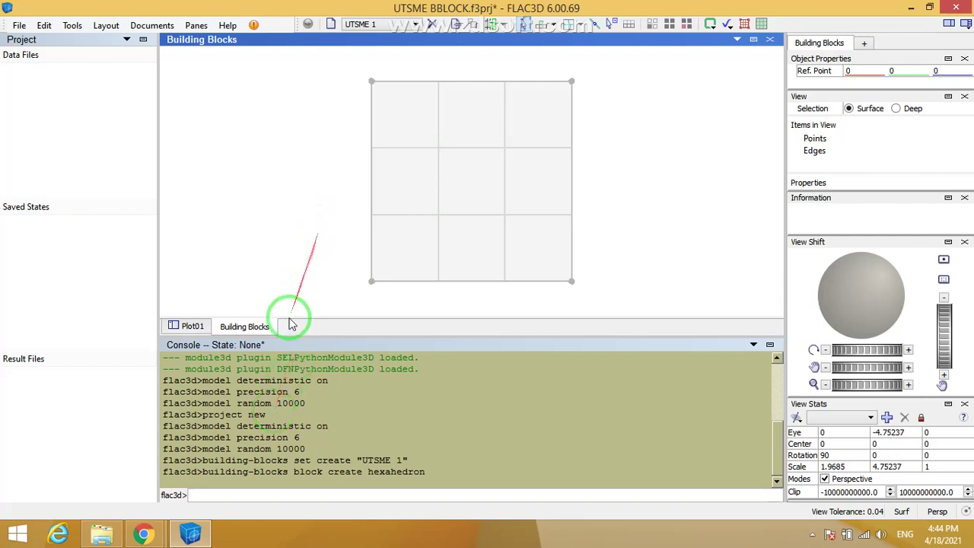
Step: Add a new data file named "UTSME 1" to the project
click(19, 27)
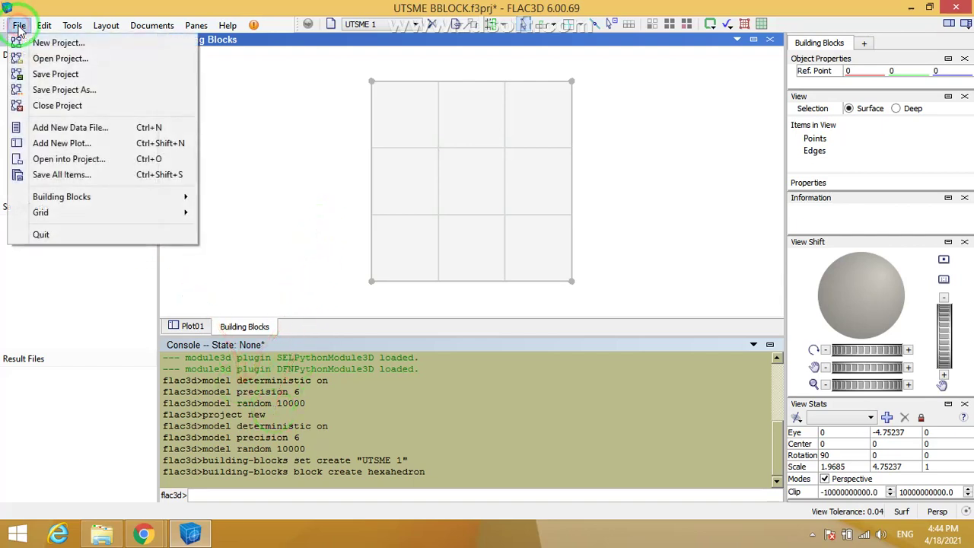
click(53, 129)
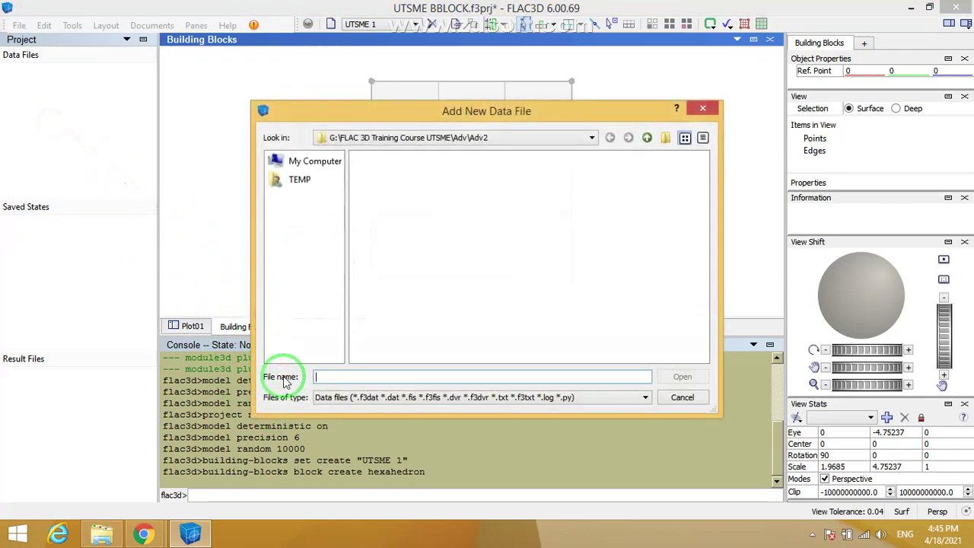
text(UTSME)
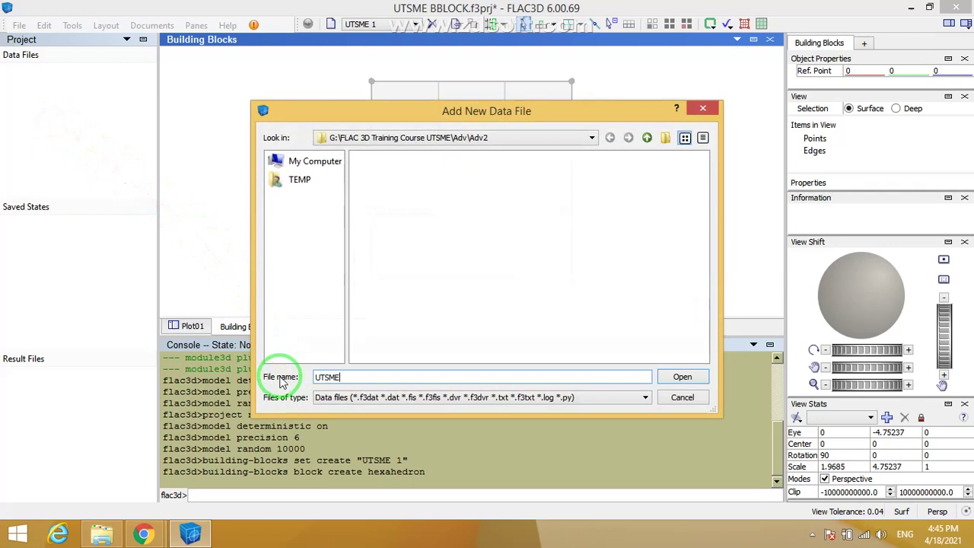
text( 1)
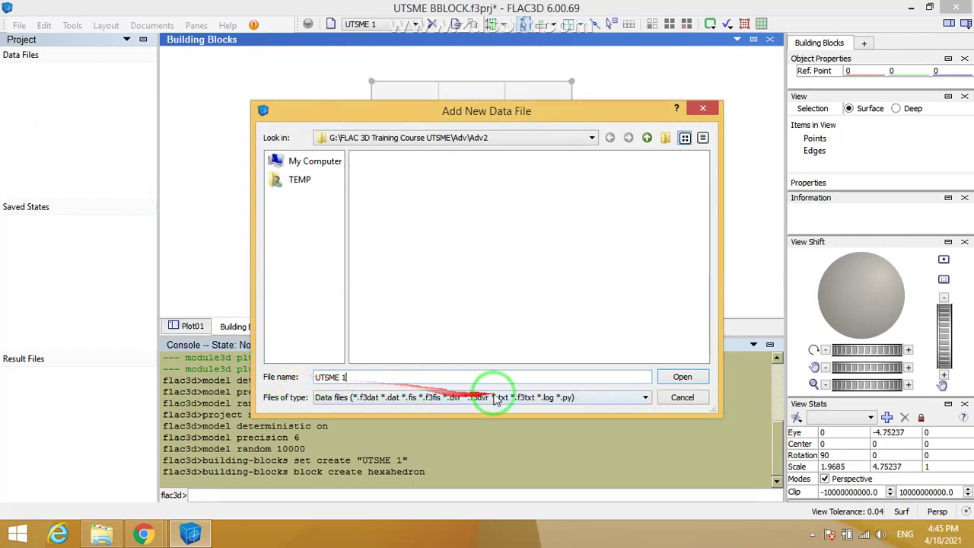
click(679, 378)
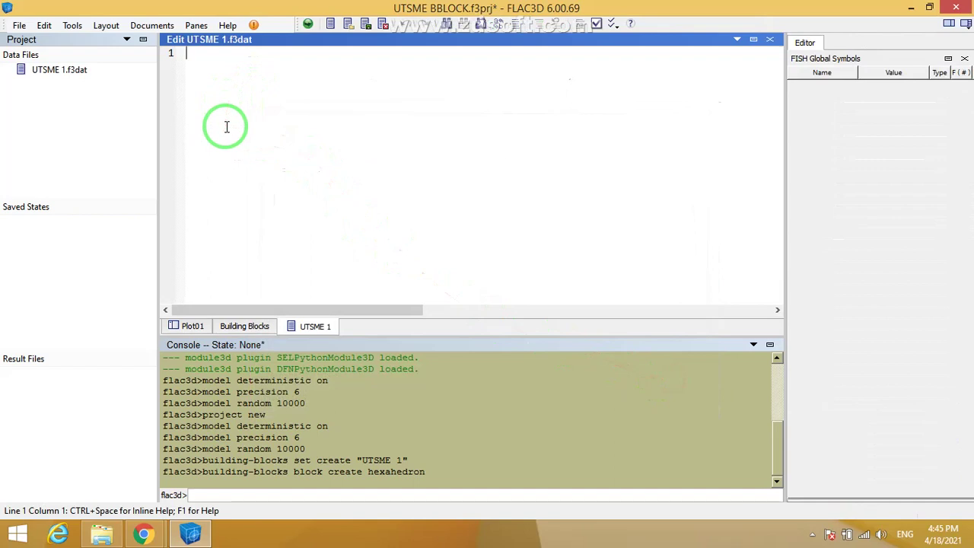
Step: Write MODEL NEW as the first line of the data file and start a second line
text(model n)
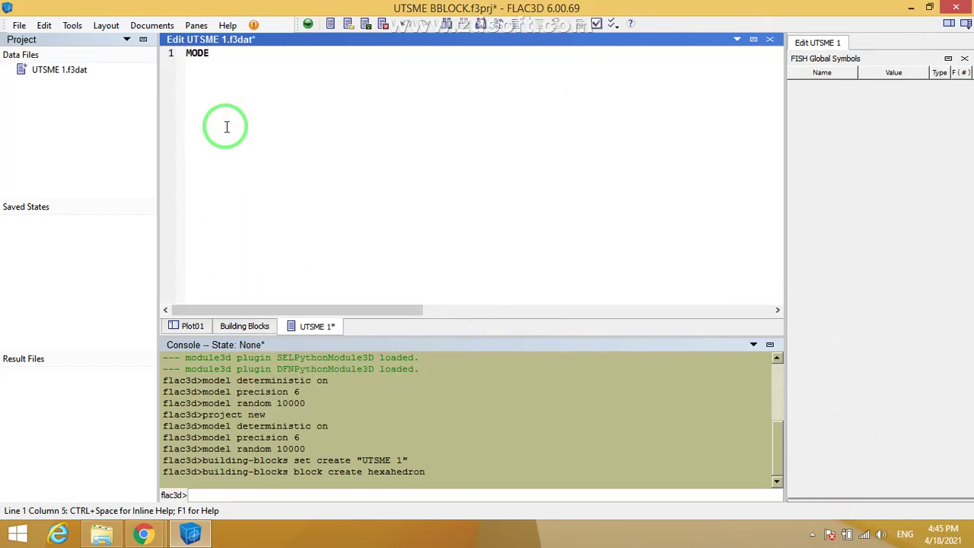
text(ew)
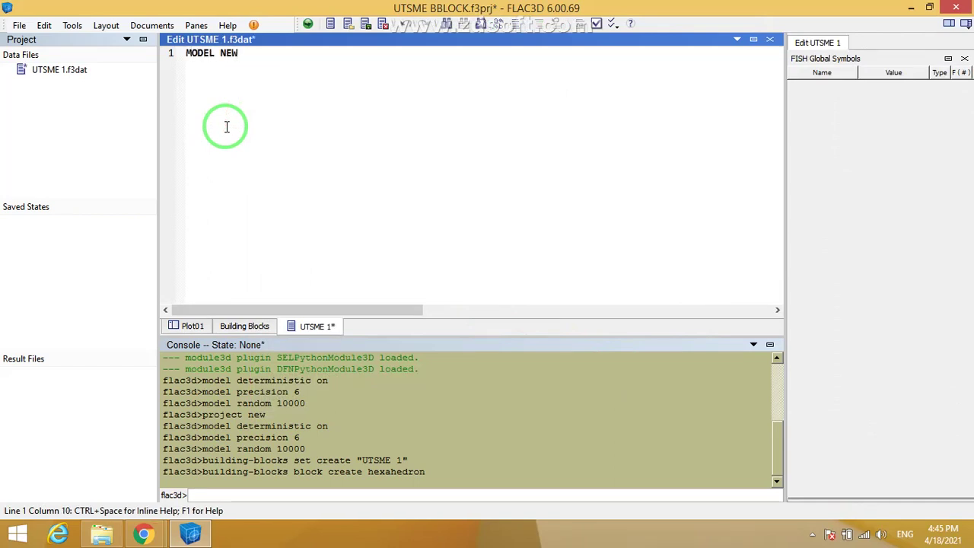
key(Return)
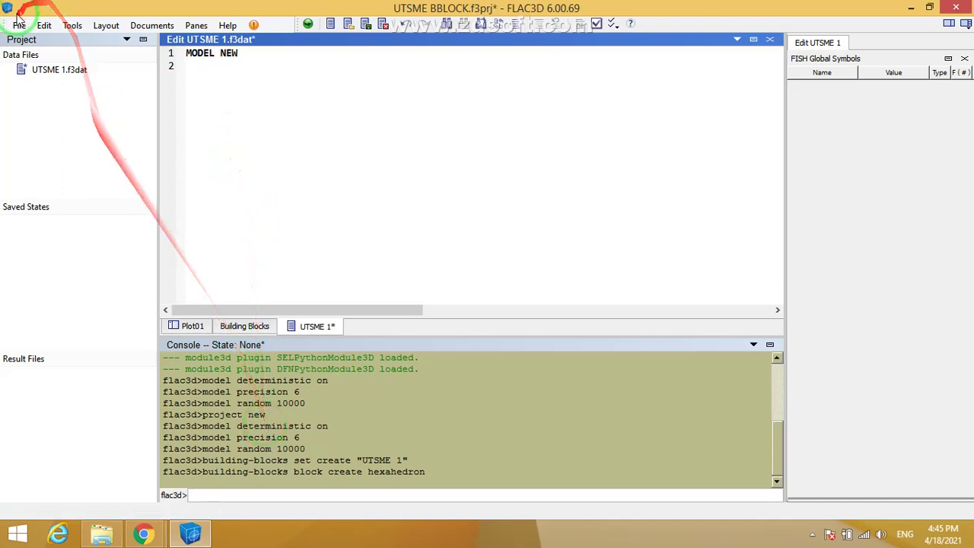
Step: Show the State Record pane, widen its record column and make the pane taller
click(195, 26)
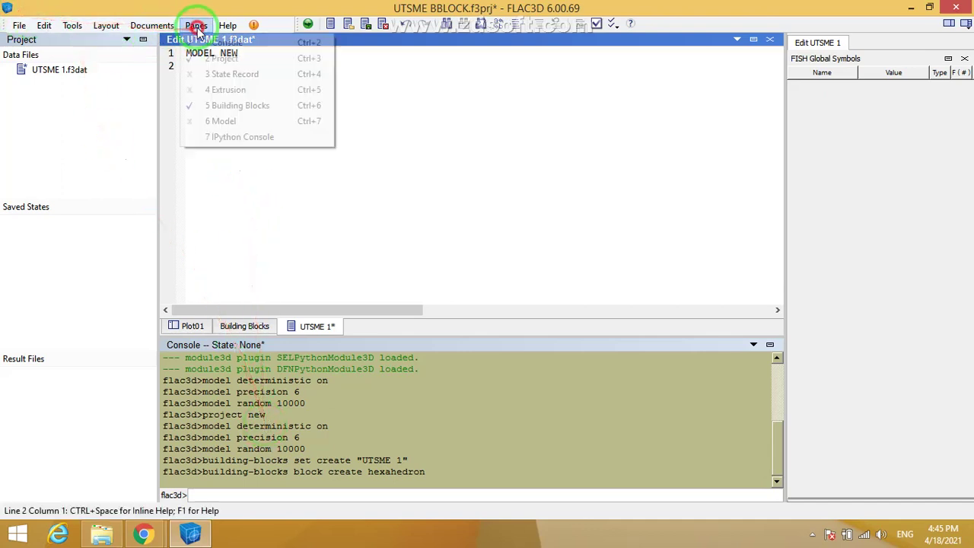
click(232, 74)
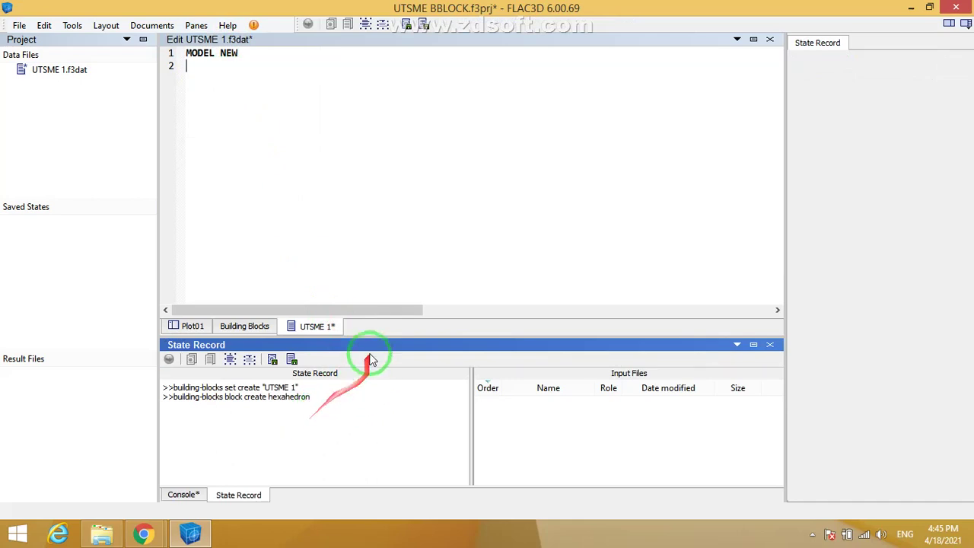
drag(470, 411, 571, 420)
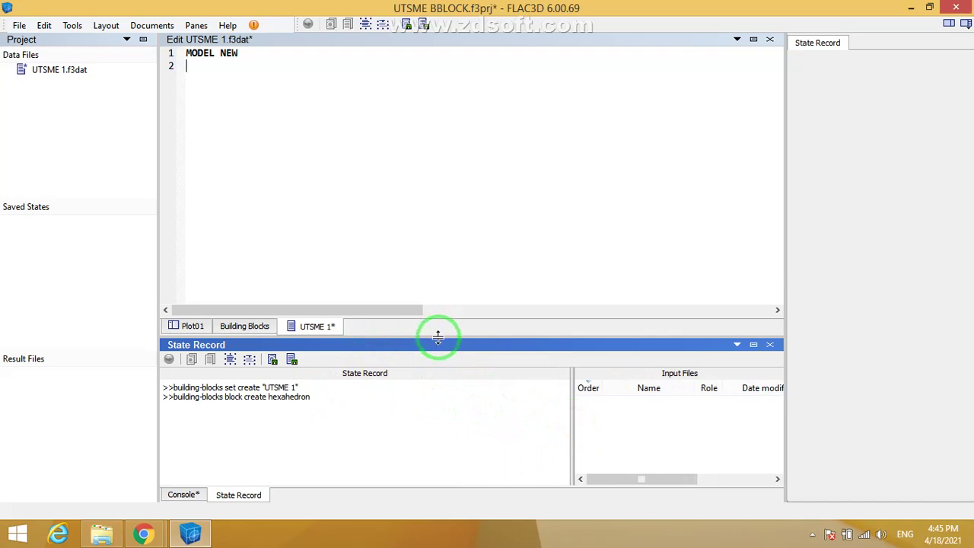
drag(438, 333, 440, 291)
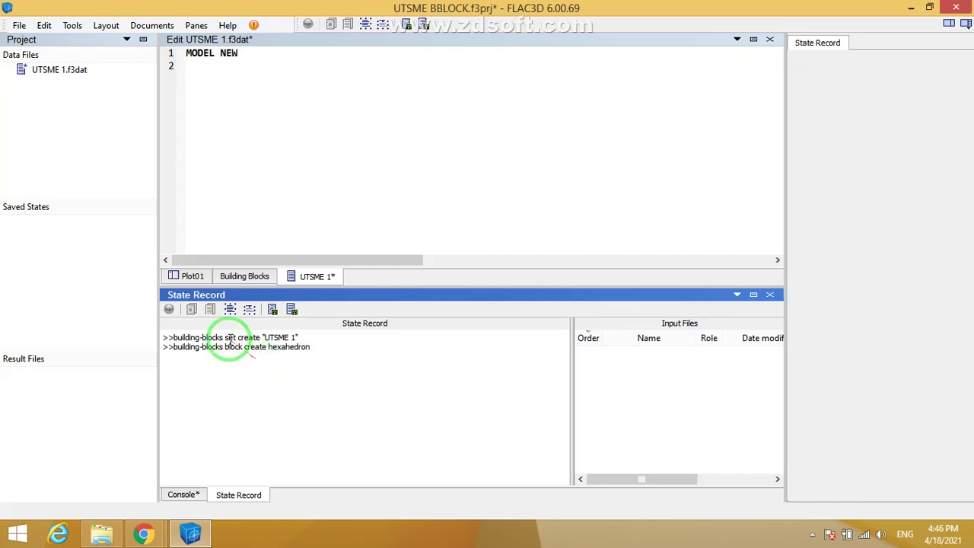
Step: Copy the two recorded building-blocks commands into the UTSME 1 data file below MODEL NEW, and save the file
drag(318, 350, 156, 330)
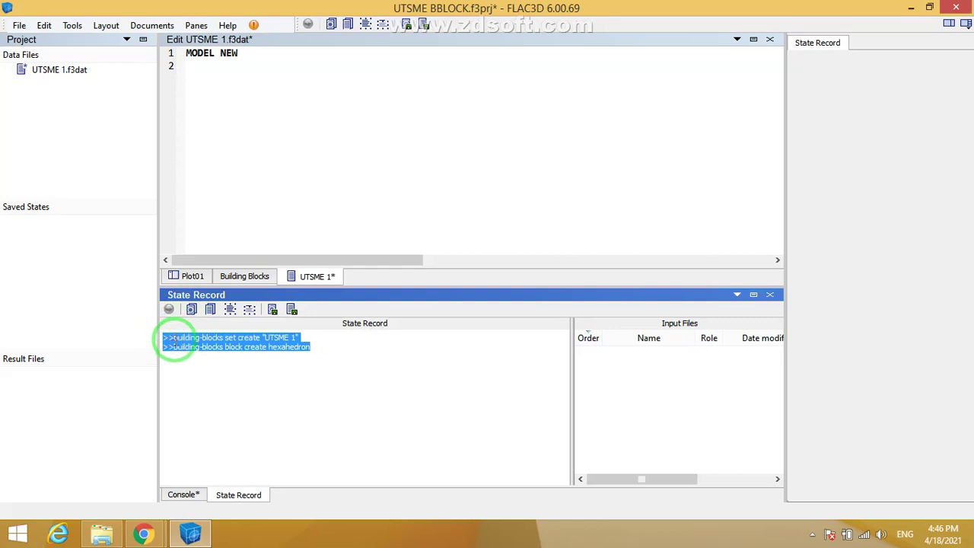
click(210, 309)
click(192, 74)
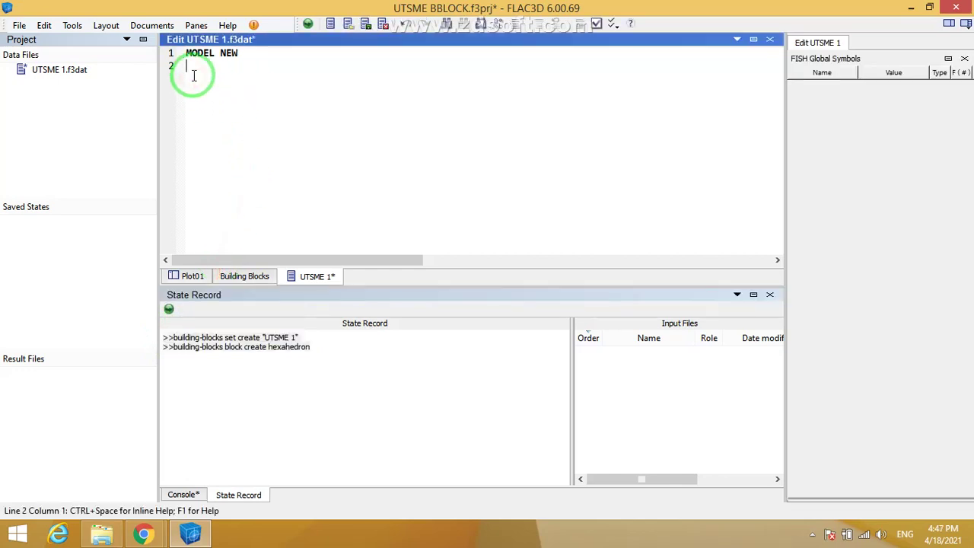
key(ctrl+v)
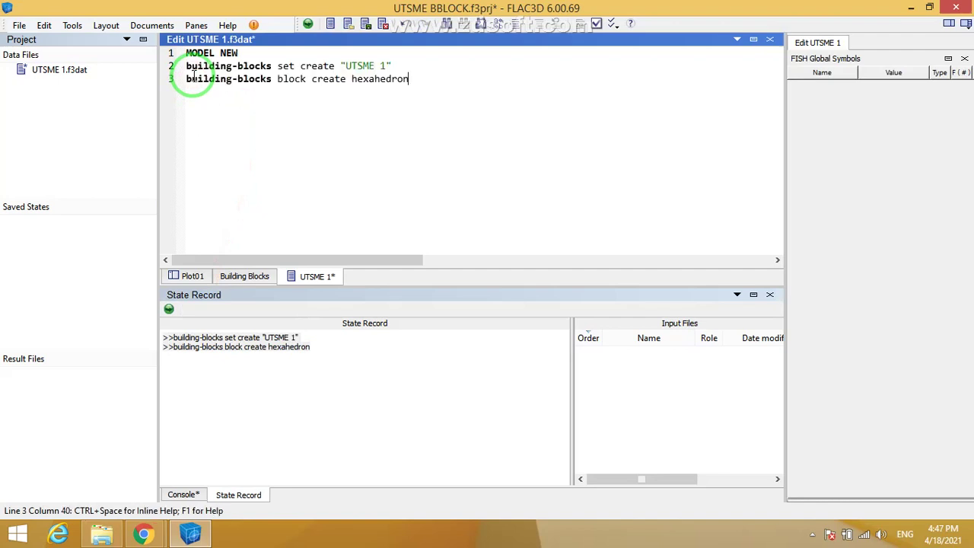
ctrl+scroll(359, 114, up, 1)
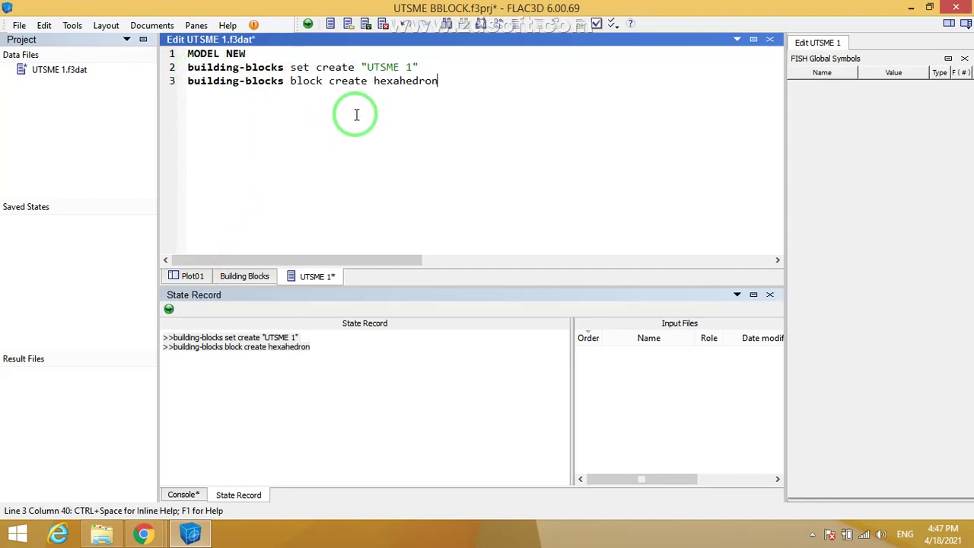
click(366, 23)
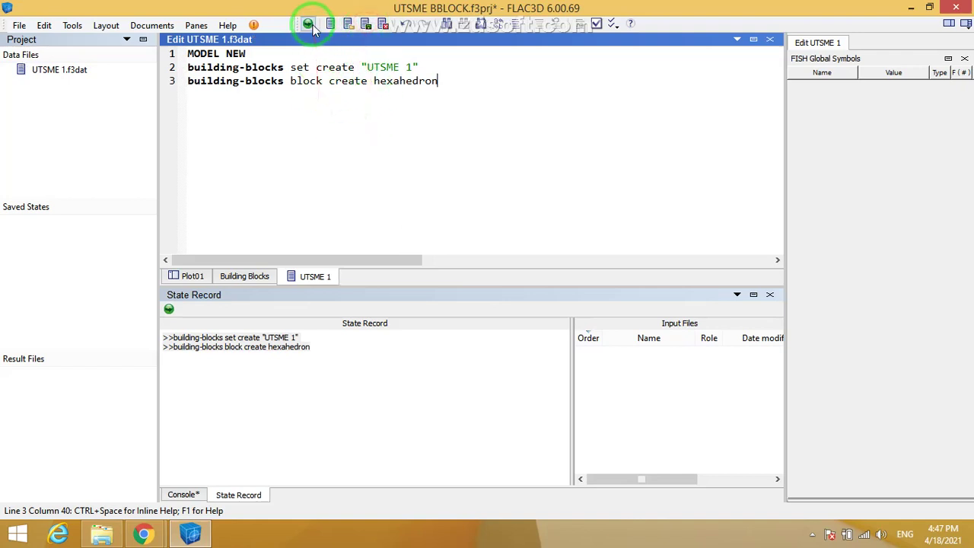
Step: Run the UTSME 1 data file and rotate the resulting block in the Building Blocks view
click(246, 276)
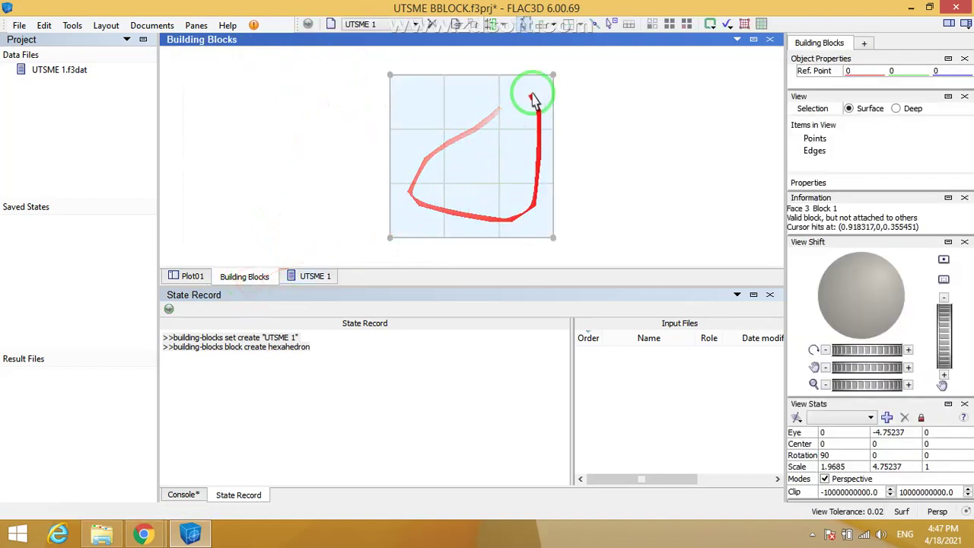
click(315, 277)
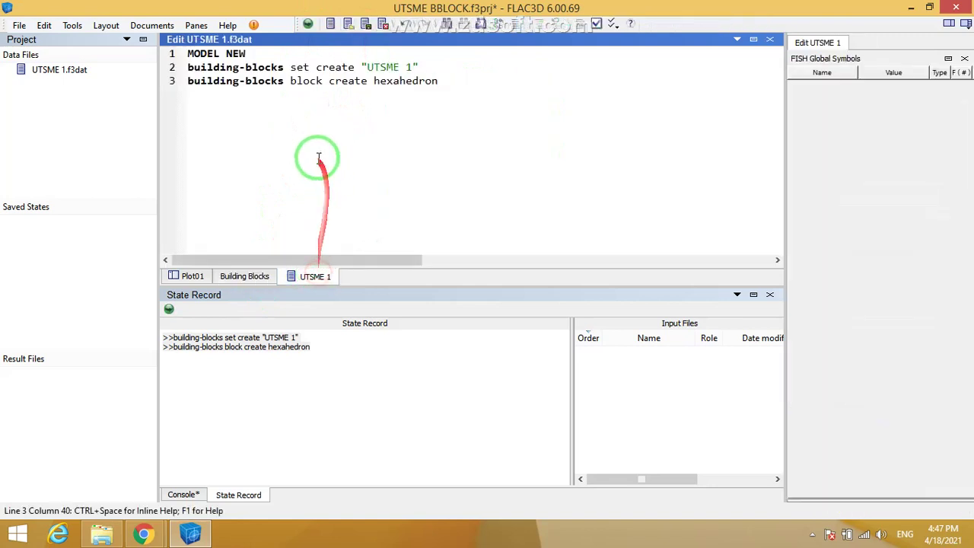
click(310, 23)
click(245, 276)
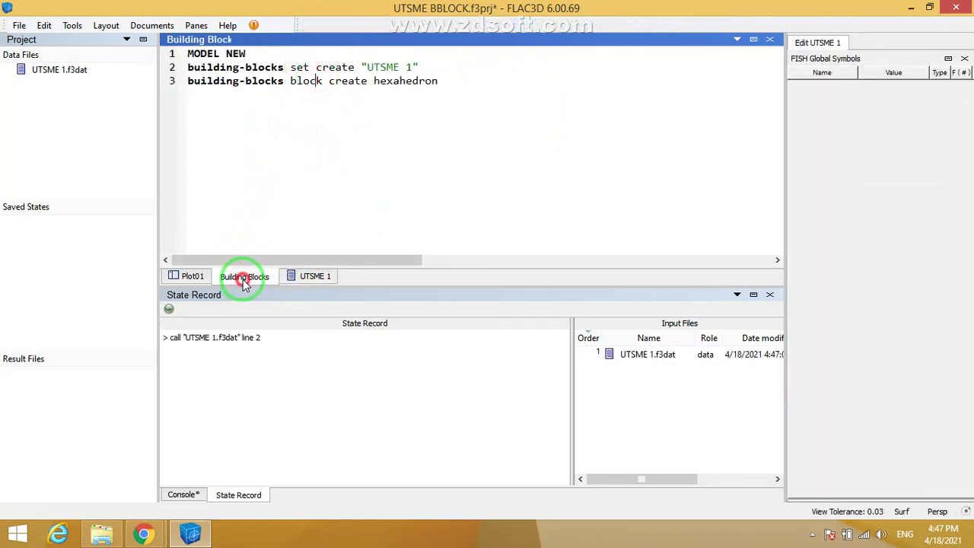
mouse_move(388, 180)
mouse_down()
mouse_move(402, 137)
mouse_move(393, 187)
mouse_up()
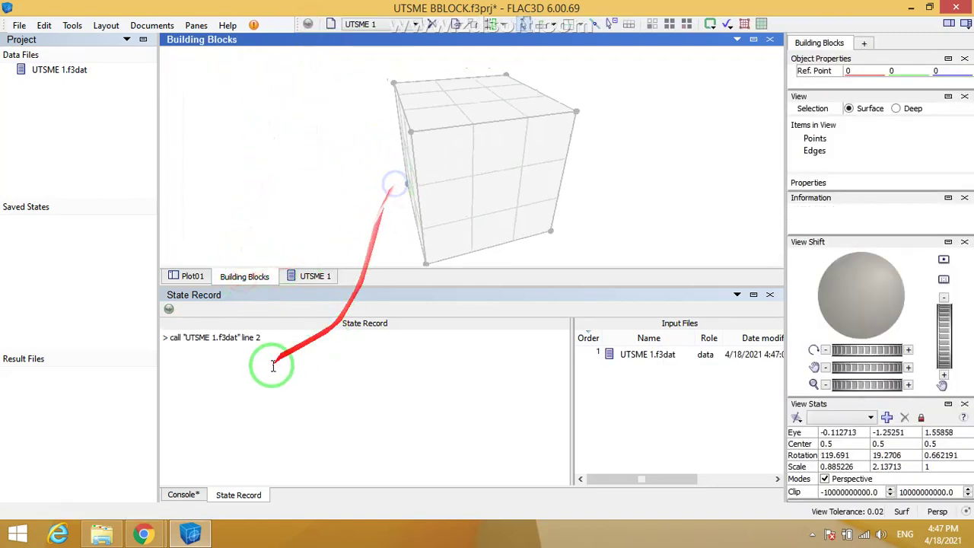
Step: Compare the call entry in the State Record with the commands in the UTSME 1 data file
click(187, 365)
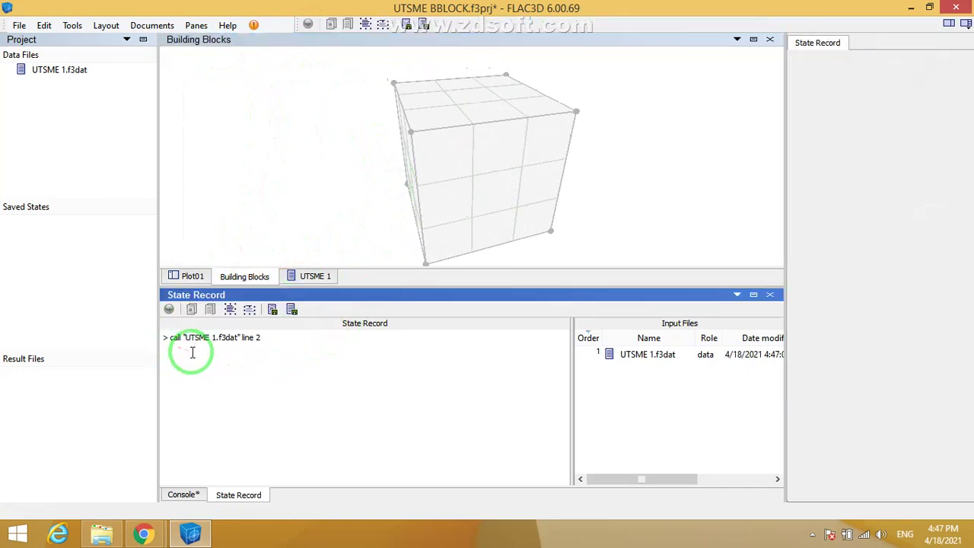
click(311, 276)
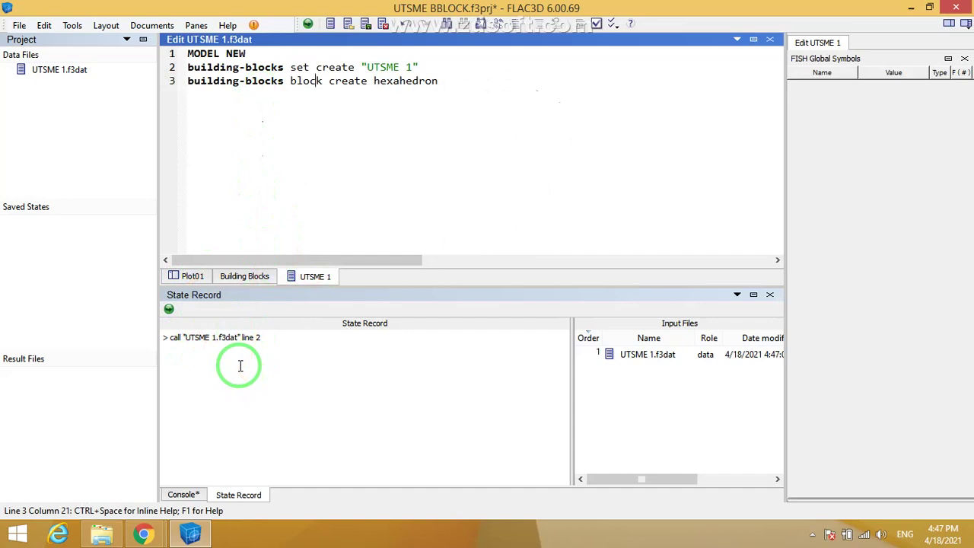
drag(263, 340, 172, 343)
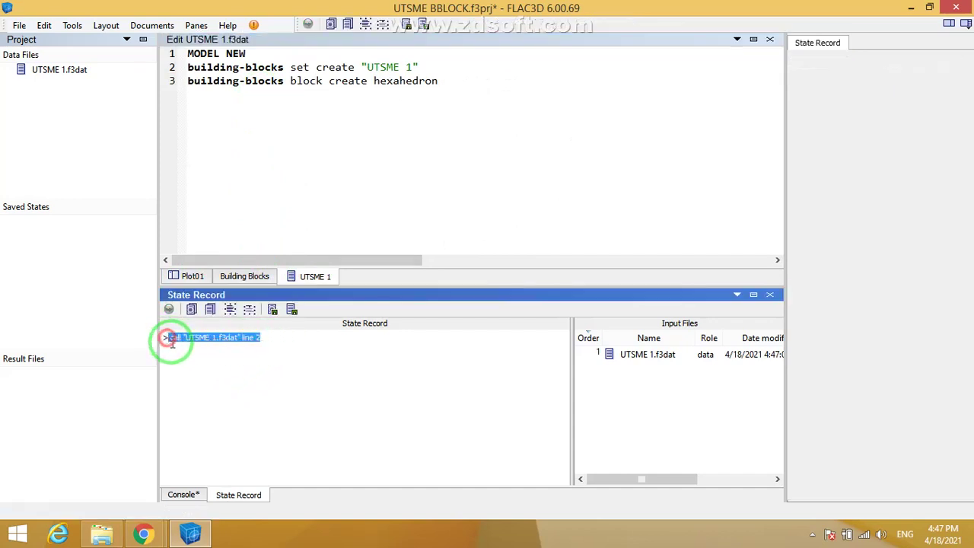
click(206, 366)
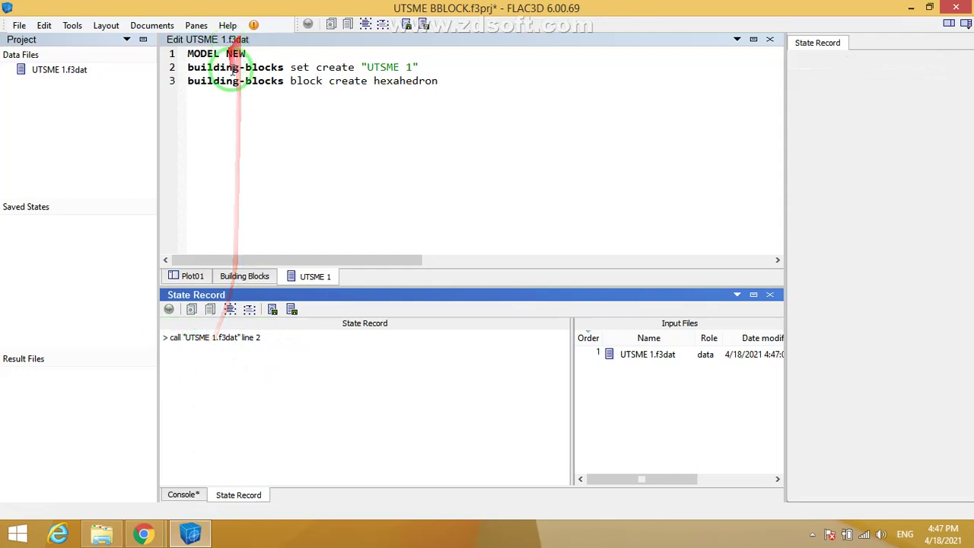
click(237, 109)
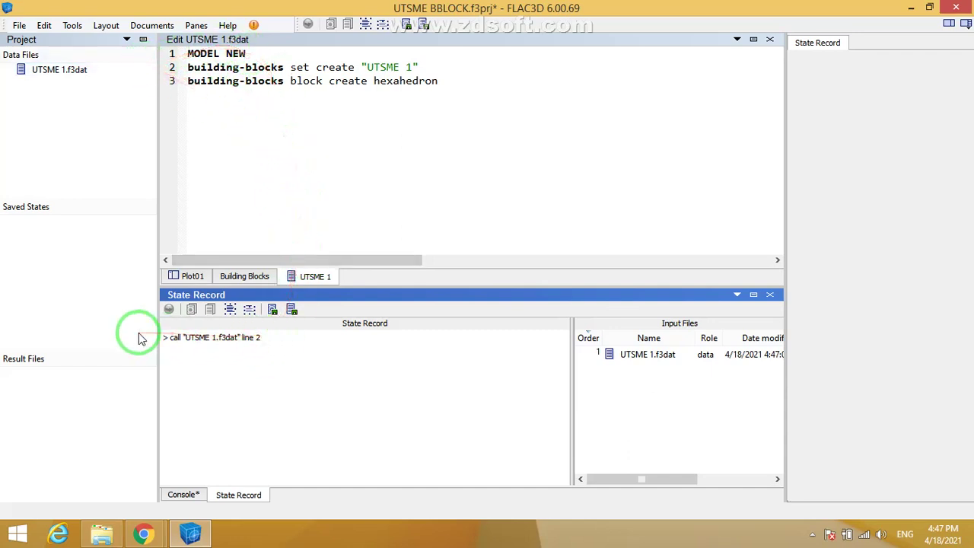
click(257, 218)
Step: Return to the Building Blocks view and enlarge it by shrinking the State Record pane
click(244, 276)
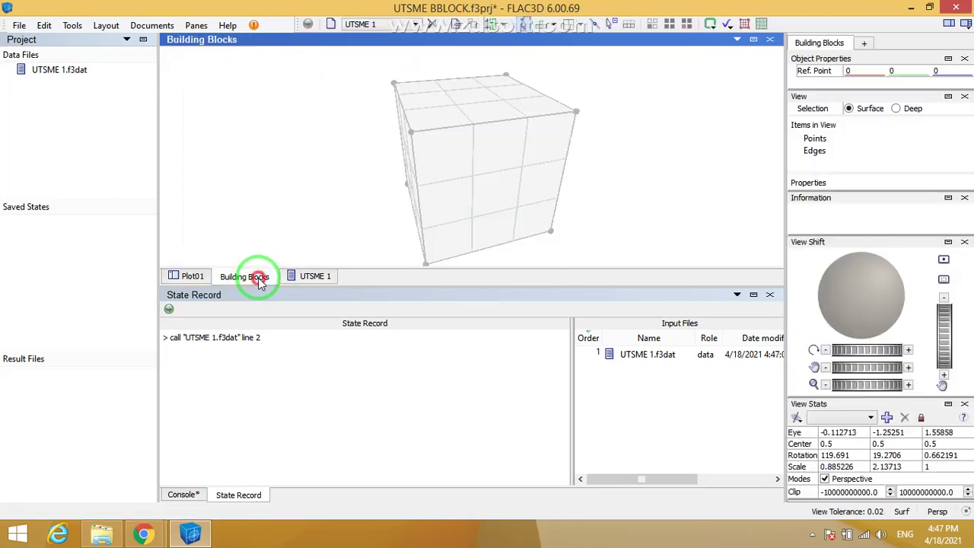
drag(413, 211, 446, 206)
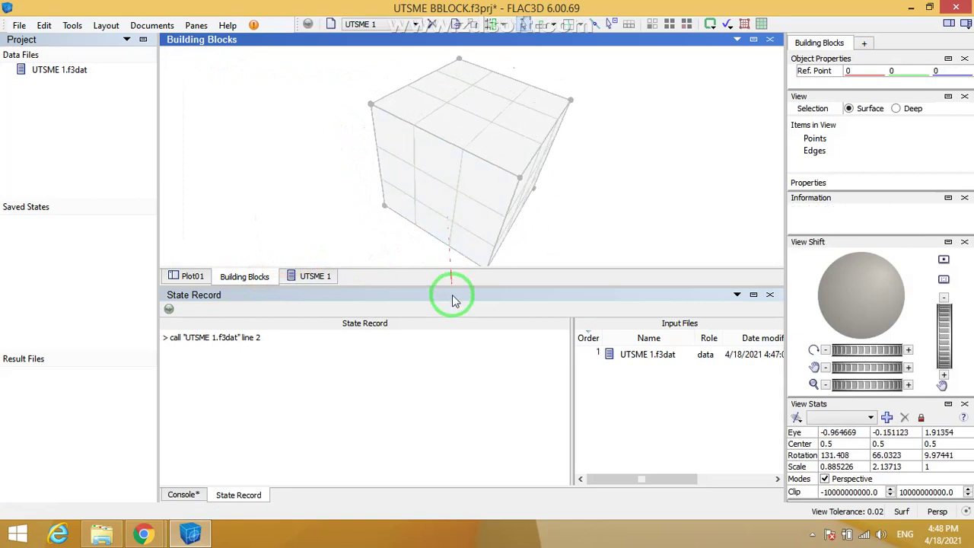
drag(451, 286, 445, 407)
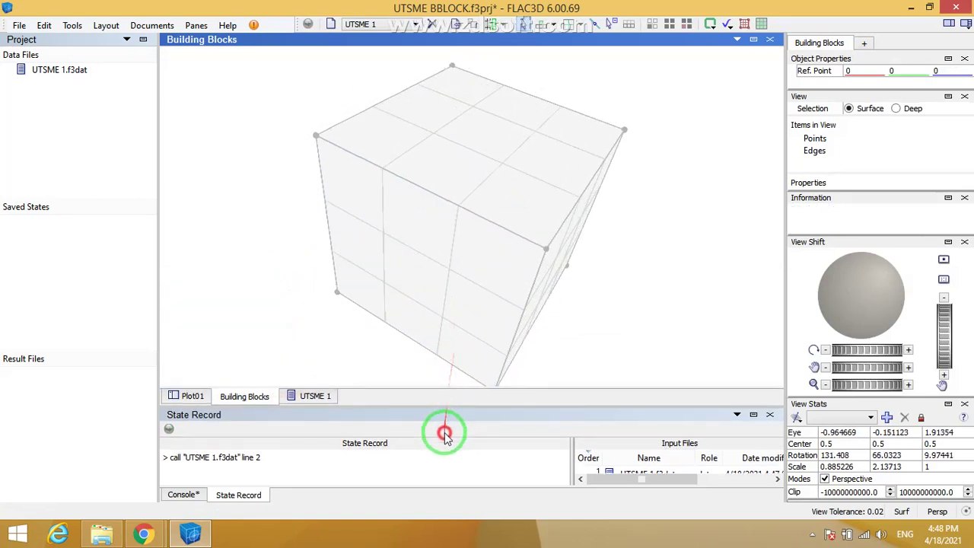
Step: Create a new building-blocks set named UTSME 2 with an initial block included, and rotate the view around the block
click(331, 27)
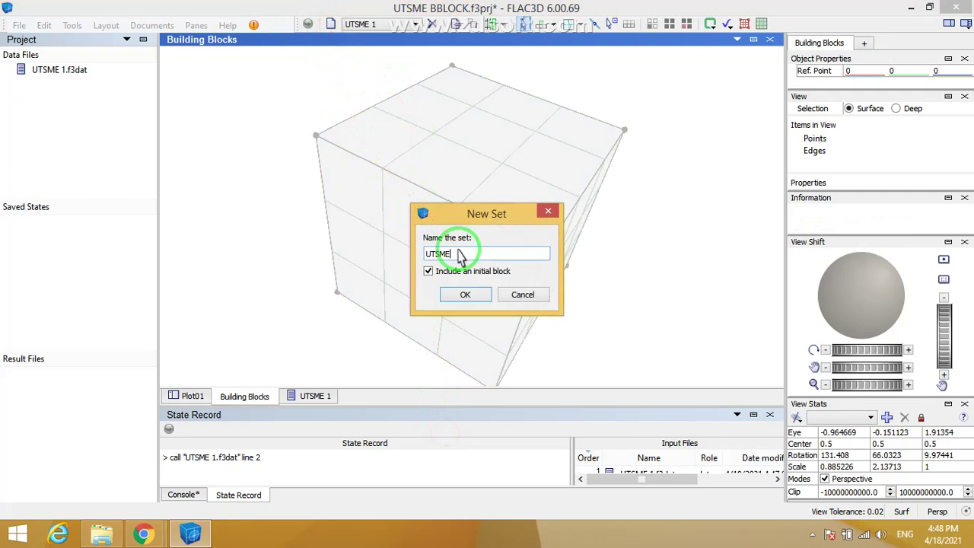
text(UTSME 2)
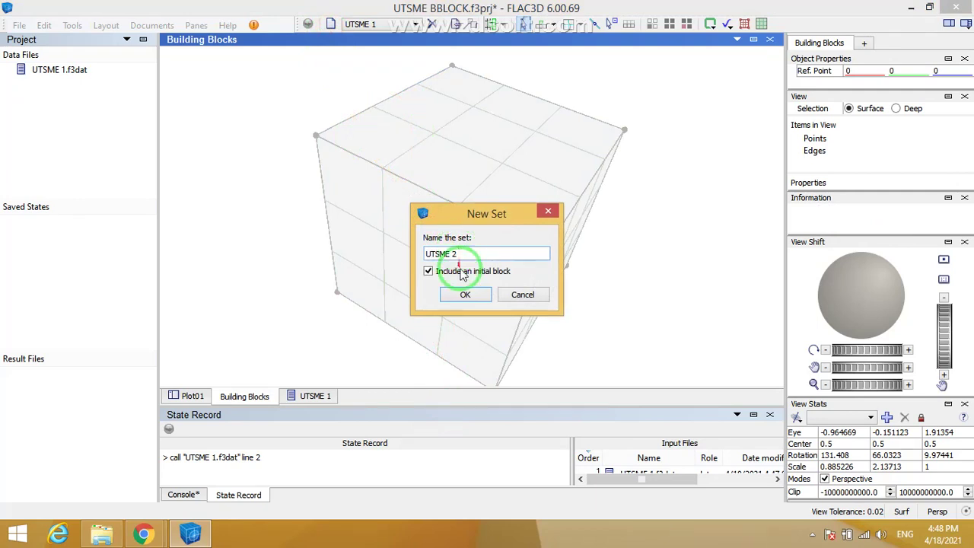
click(482, 296)
click(464, 295)
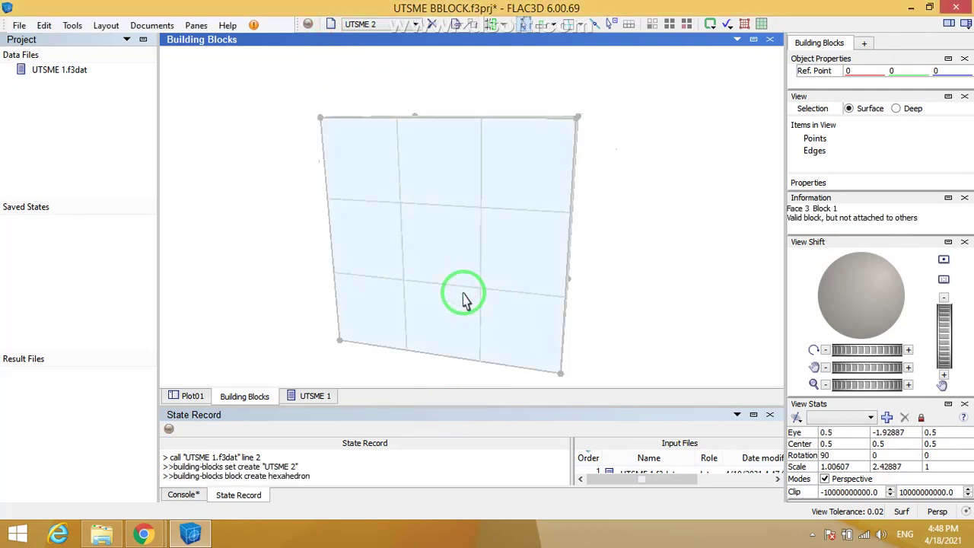
right_drag(483, 95, 483, 167)
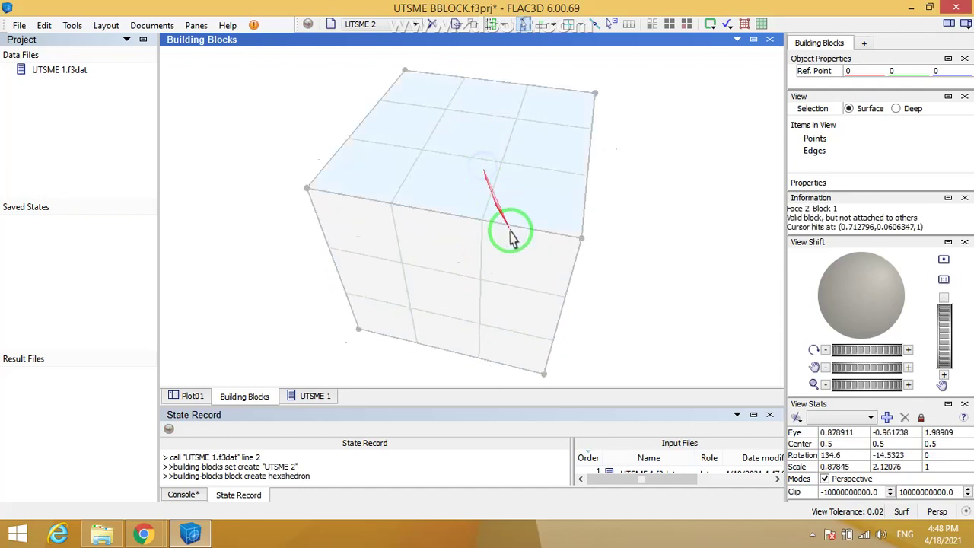
right_drag(528, 295, 474, 226)
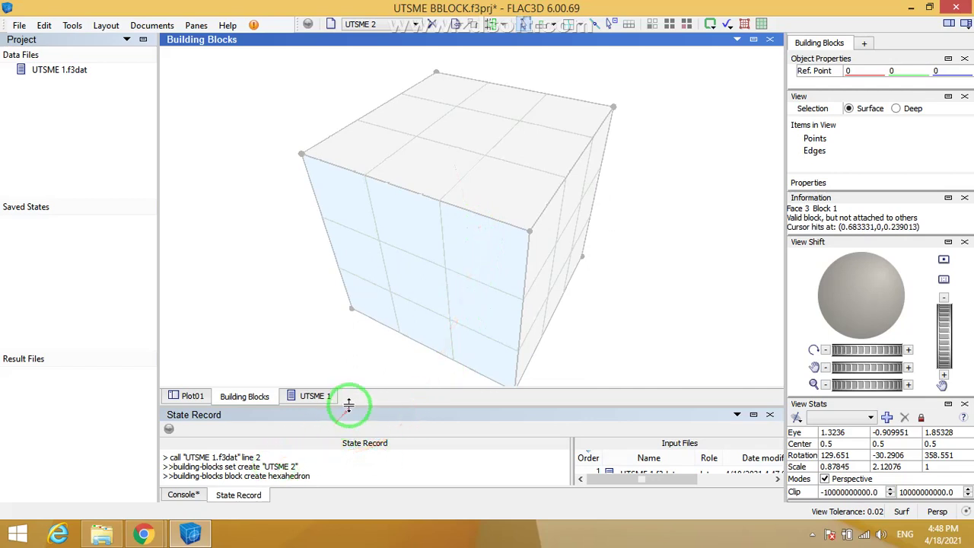
Step: Enlarge the State Record pane and review the commands recorded for creating the UTSME 2 set and its block
drag(348, 405, 357, 294)
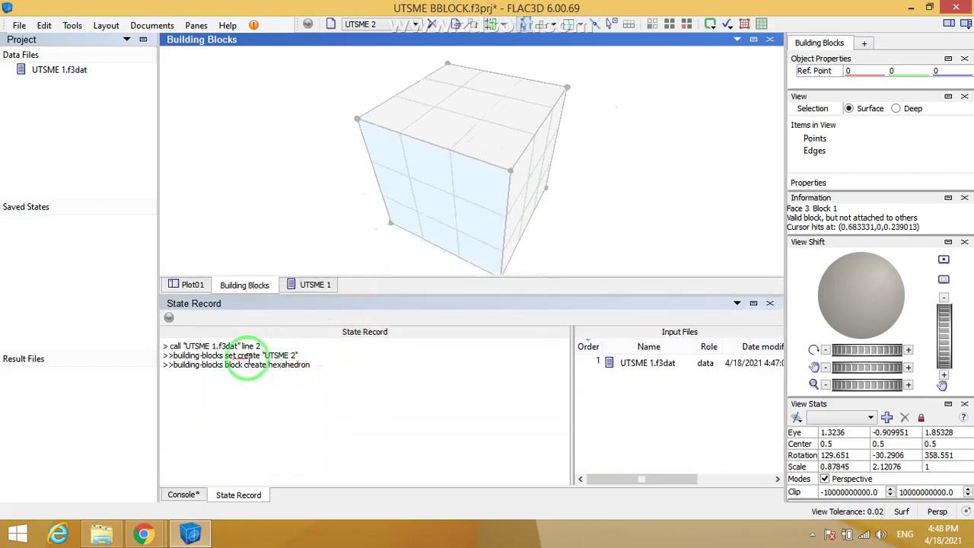
drag(225, 364, 308, 363)
click(311, 366)
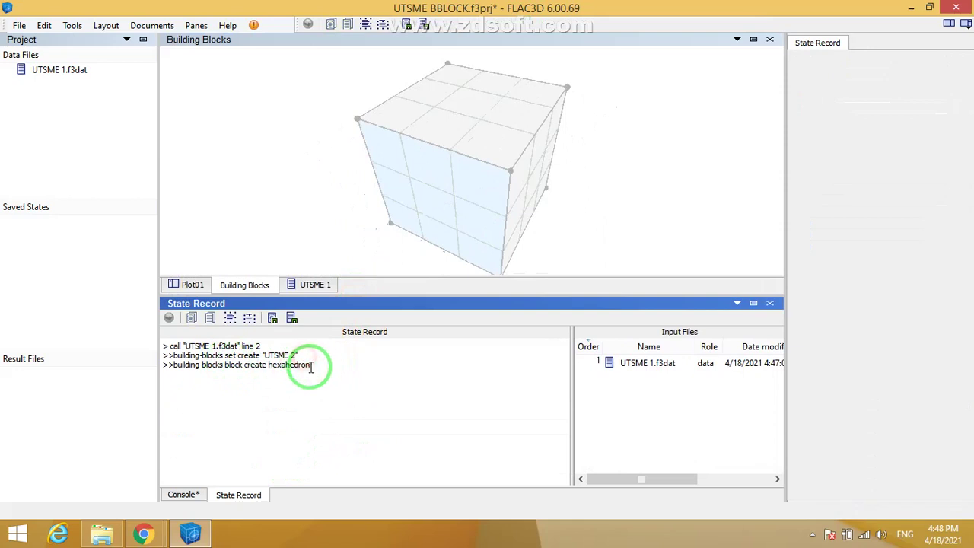
Step: Make UTSME 1 the active set in the Building Blocks view
click(365, 97)
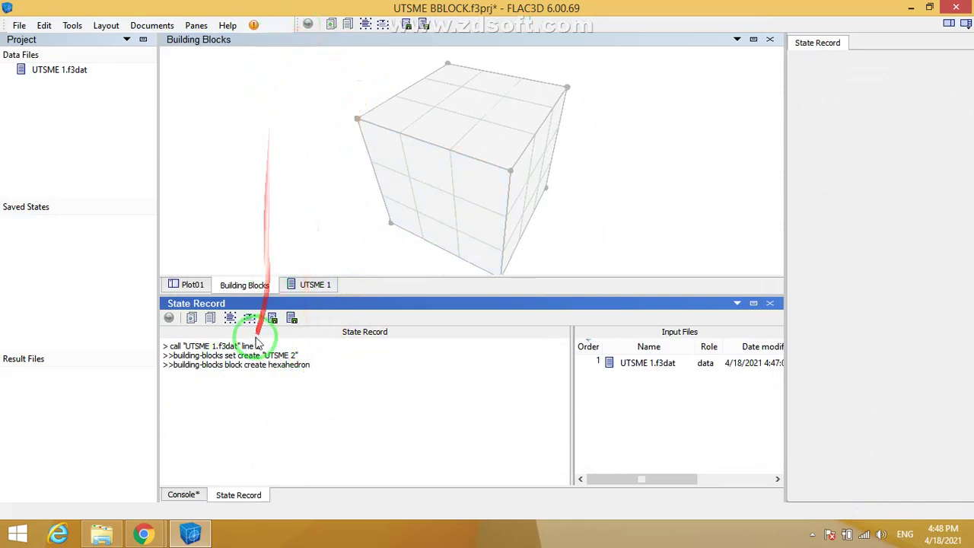
click(294, 148)
click(360, 25)
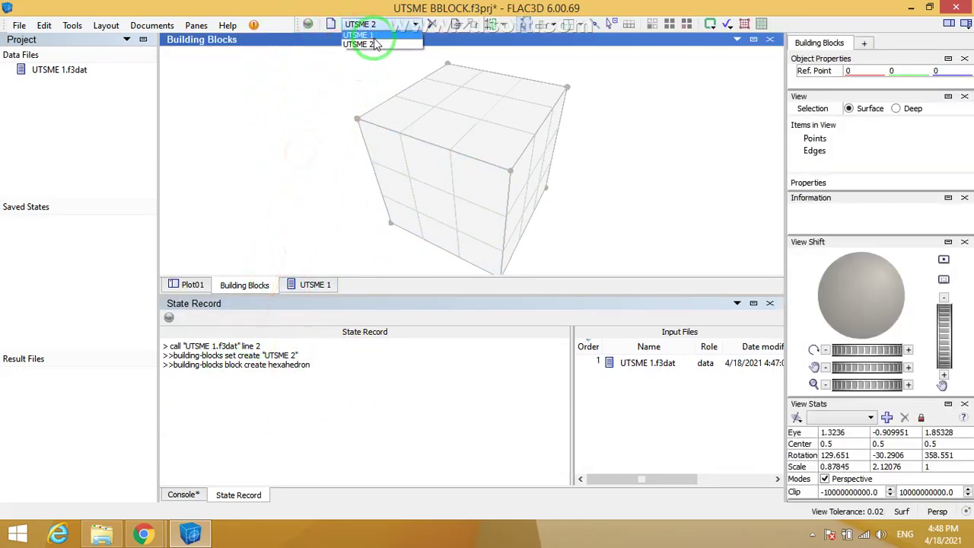
click(370, 35)
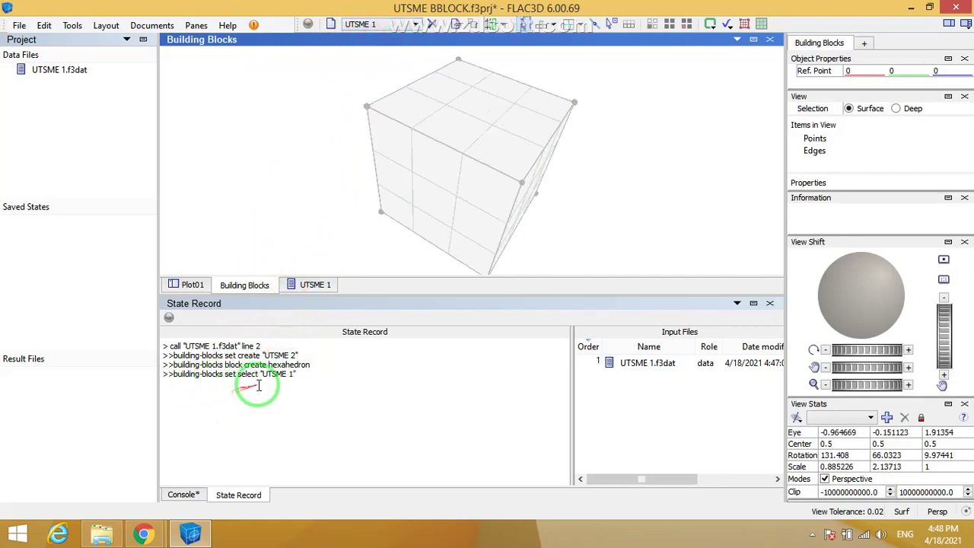
Step: Examine the command recorded in the State Record for selecting the UTSME 1 set
drag(291, 374, 175, 375)
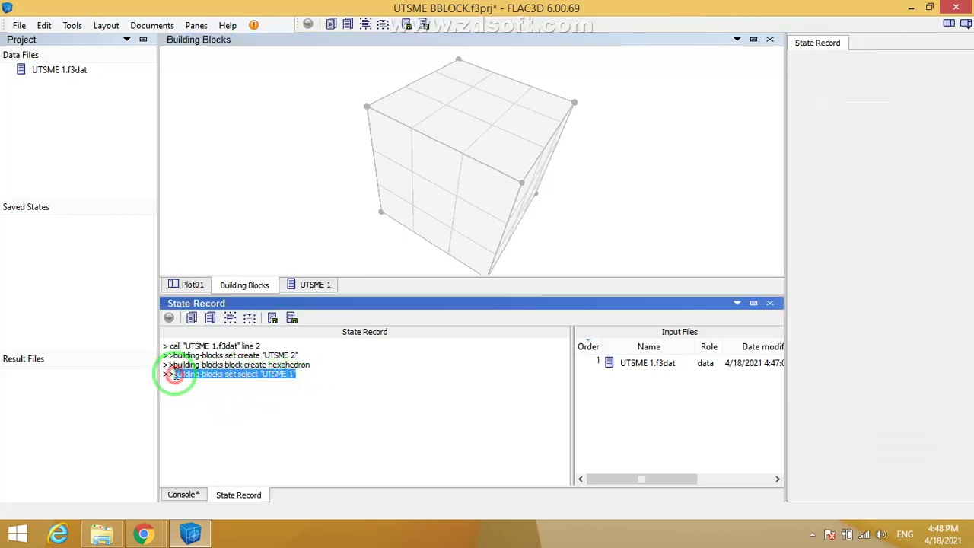
click(226, 405)
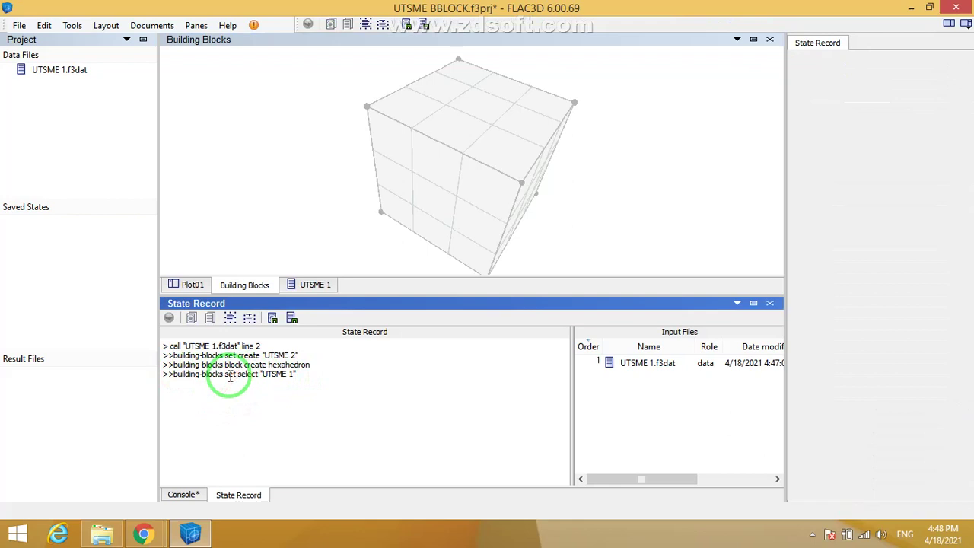
drag(238, 374, 274, 376)
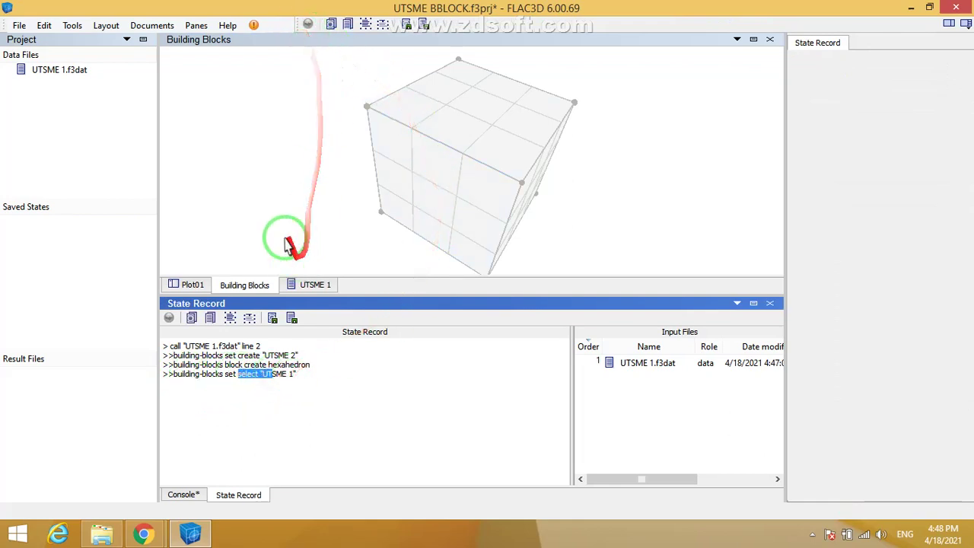
Step: Enlarge the Building Blocks view by shrinking the State Record pane, and rotate the UTSME 1 block
click(286, 137)
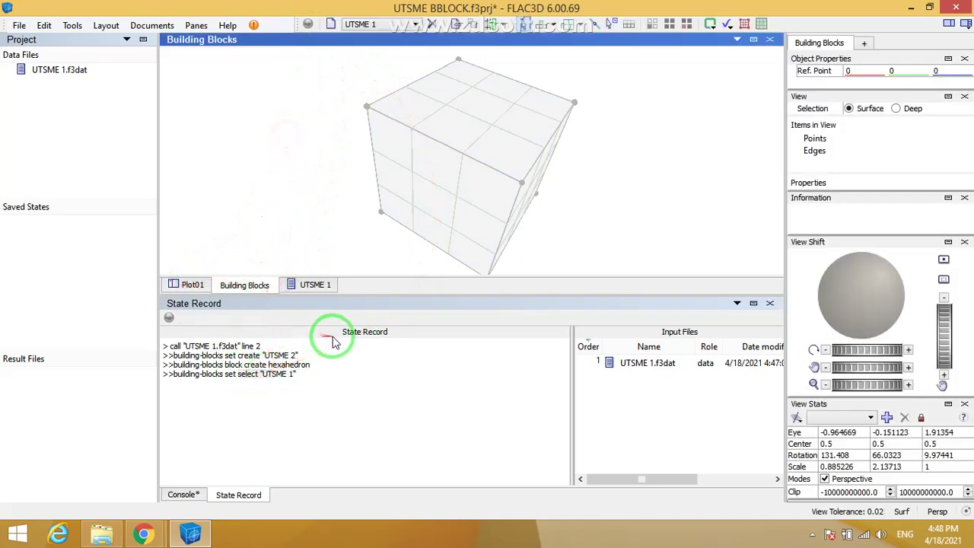
drag(351, 296, 342, 383)
right_drag(428, 327, 436, 274)
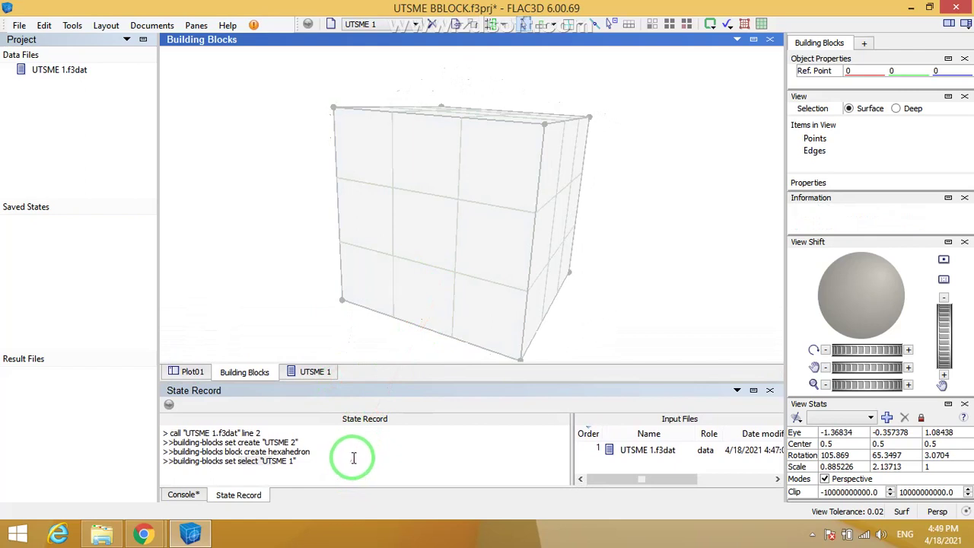
mouse_move(452, 135)
right_down()
mouse_move(465, 109)
mouse_move(464, 137)
right_up()
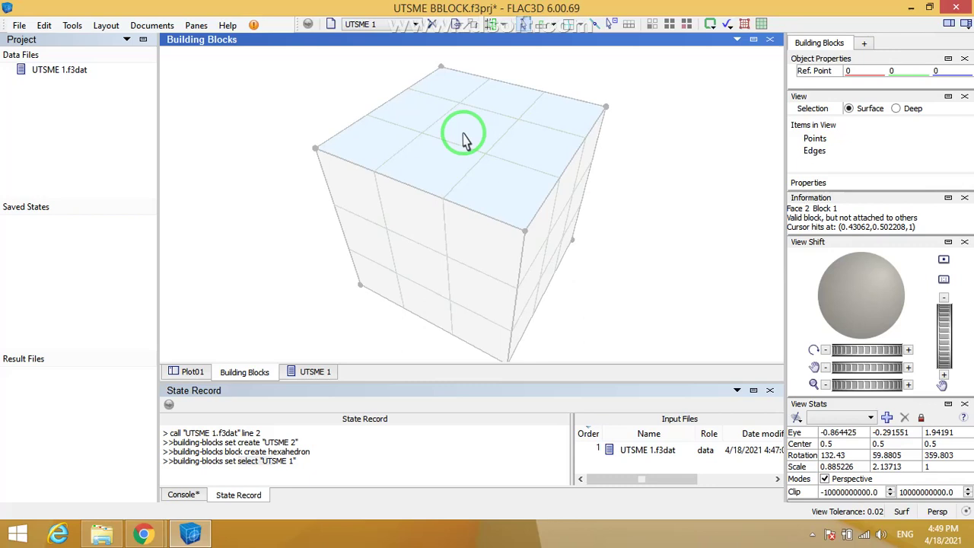
drag(403, 217, 302, 221)
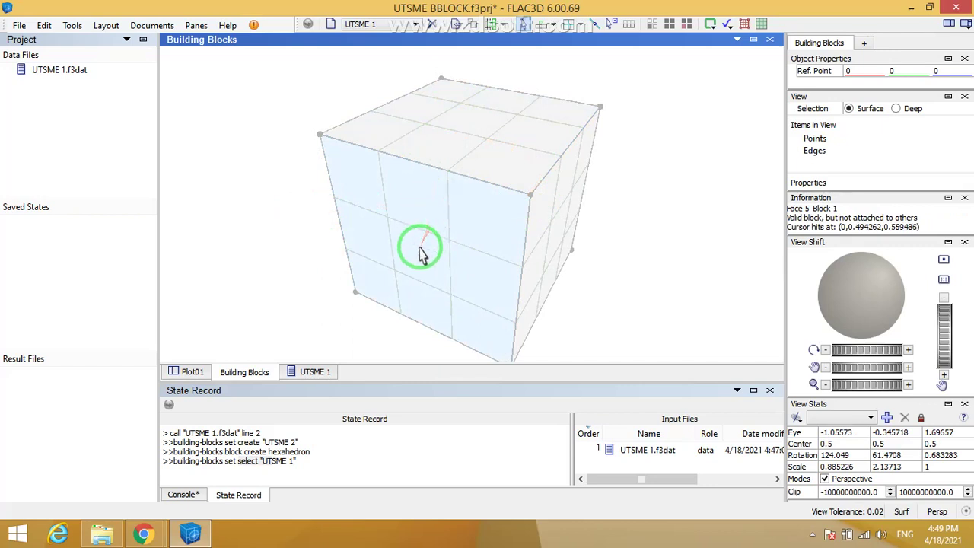
click(44, 26)
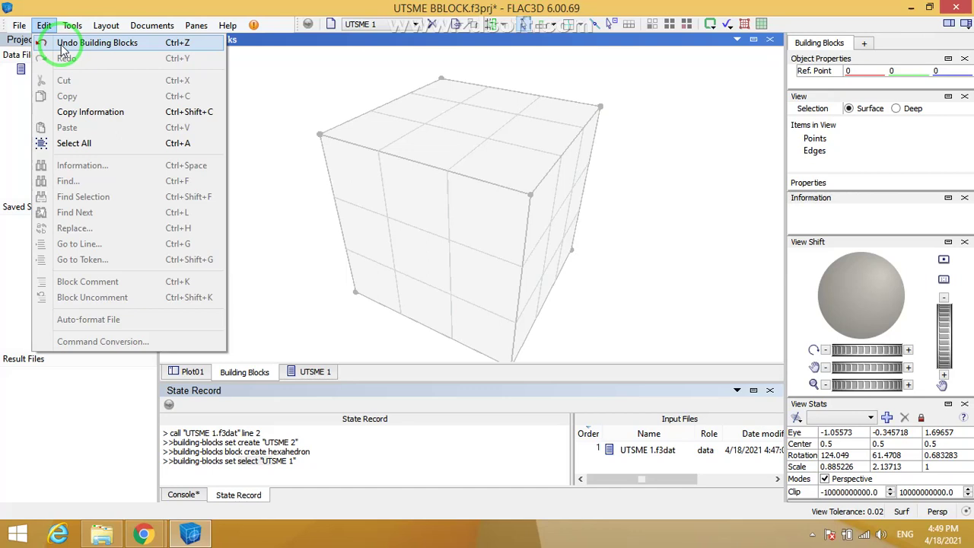
click(331, 178)
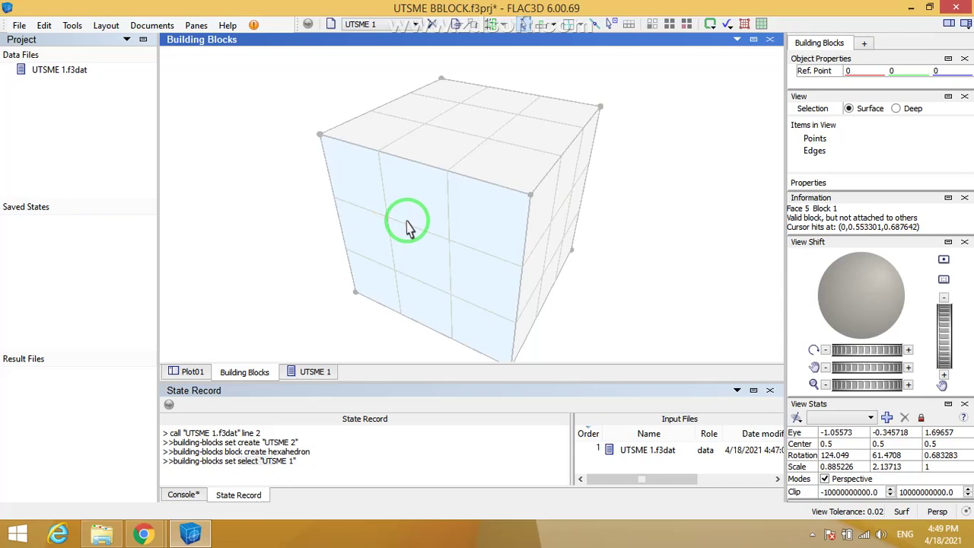
drag(402, 215, 488, 261)
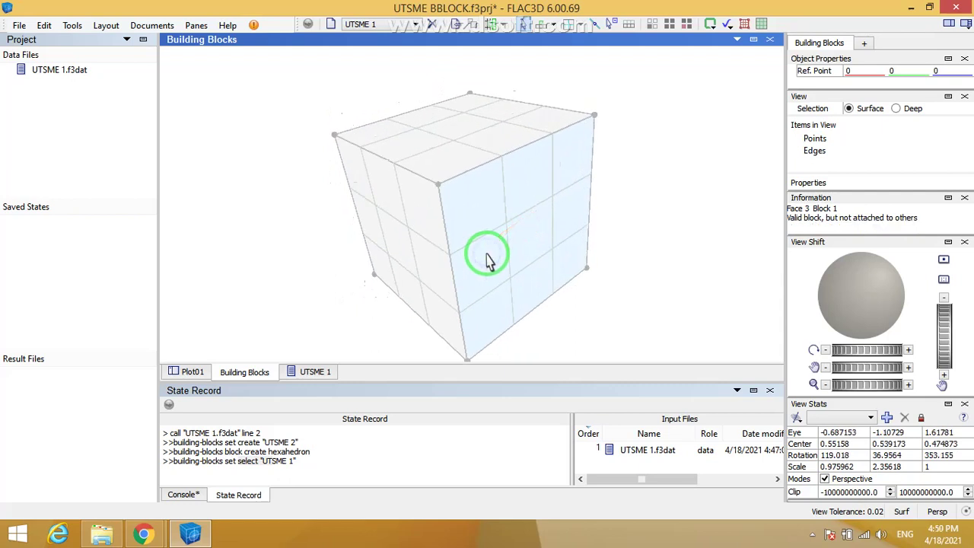
Step: Select a single corner point of the block, then box-select the block's points together
click(438, 185)
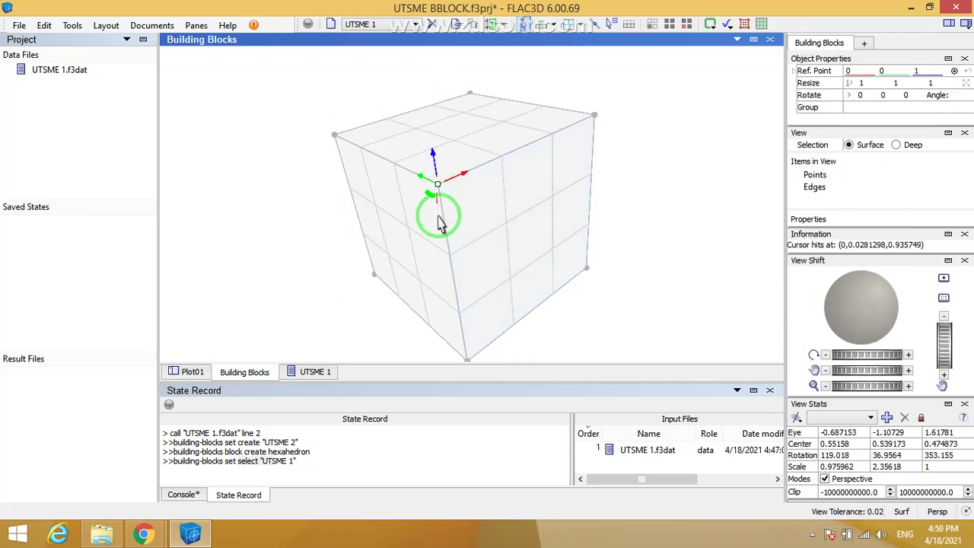
click(322, 291)
click(438, 184)
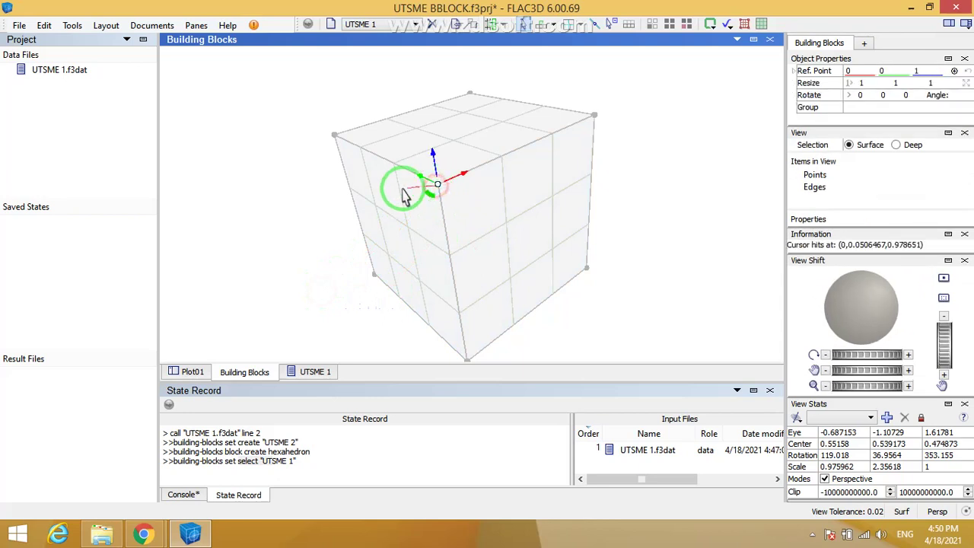
drag(229, 85, 762, 339)
scroll(617, 299, down, 3)
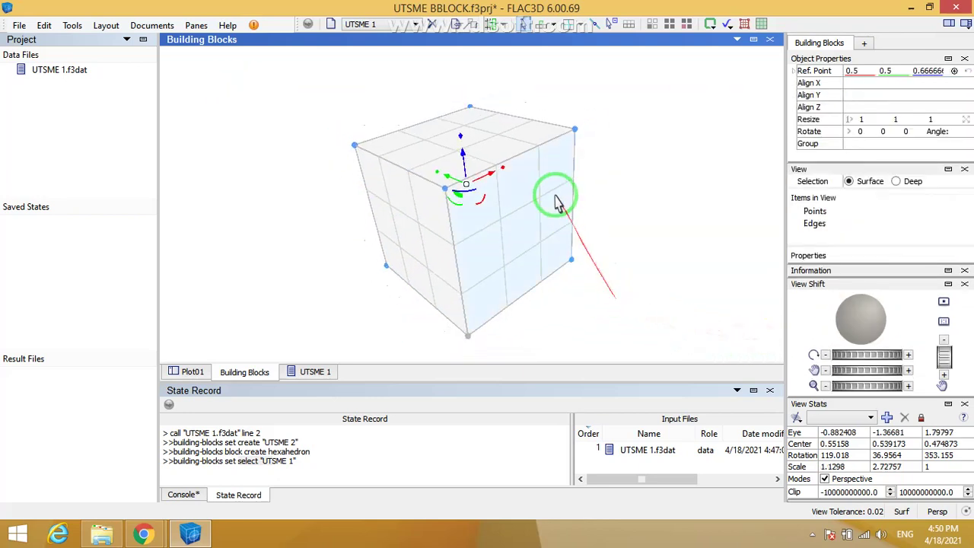
Step: Select one upper edge of the block, clear it, then box-select the block's edges together
click(403, 186)
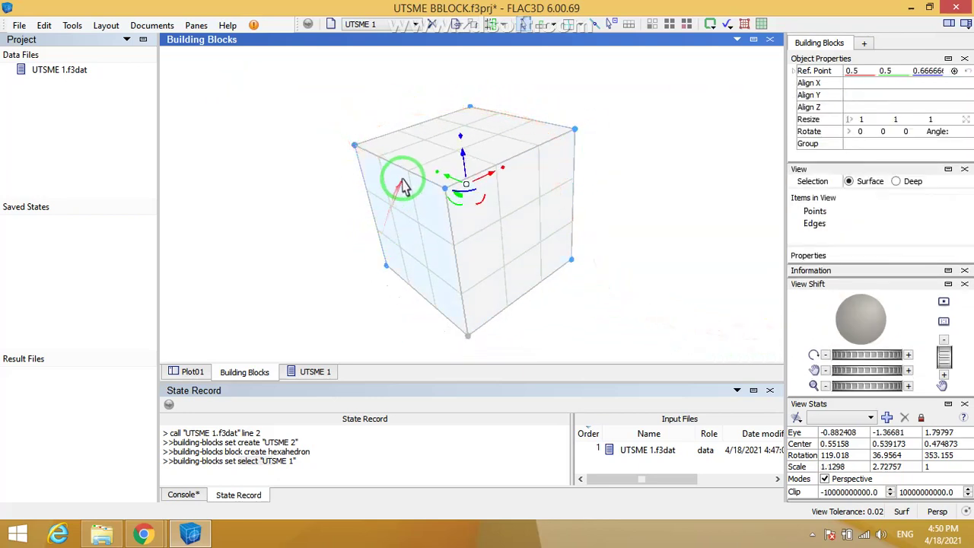
click(409, 181)
click(408, 174)
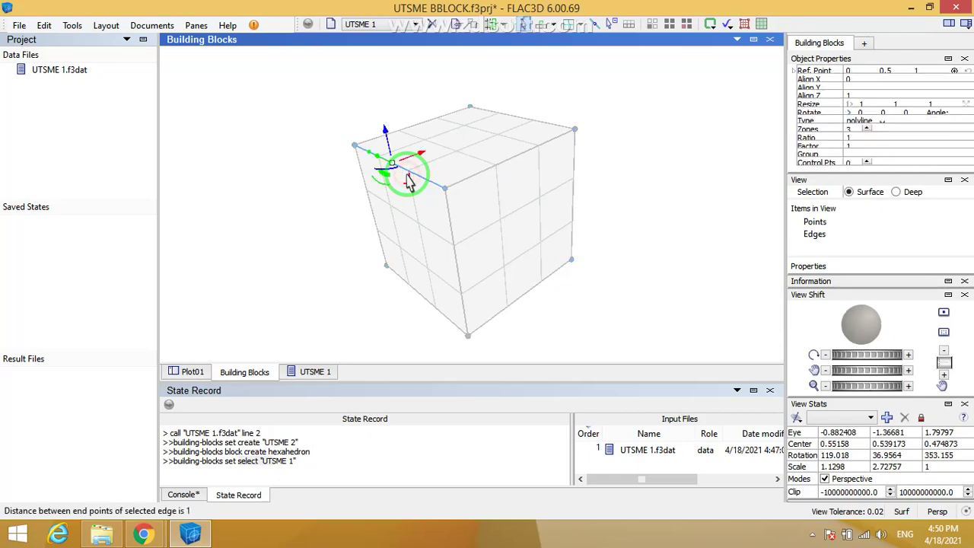
click(319, 185)
drag(249, 74, 672, 327)
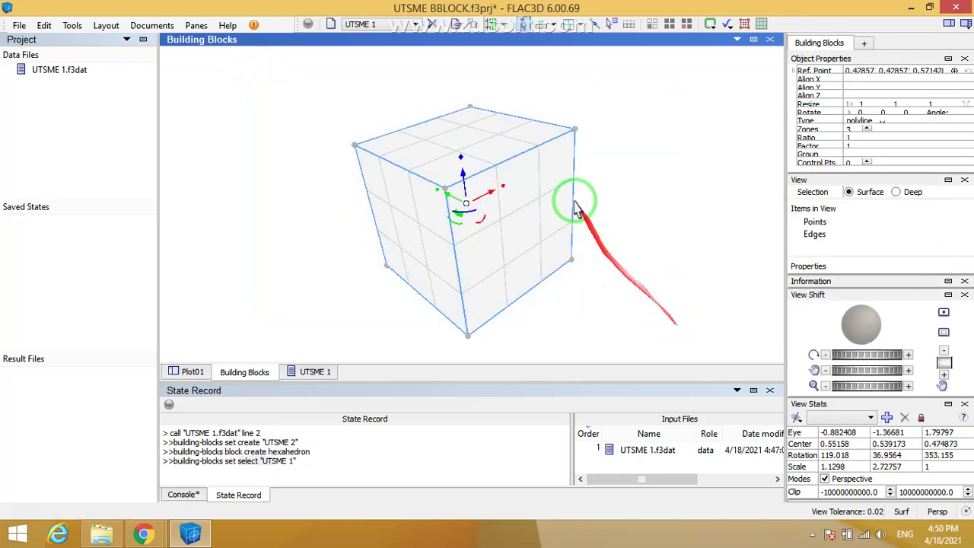
Step: Select one side face of the block, box-select its faces together, and clear the selection
right_drag(476, 131, 517, 252)
click(446, 279)
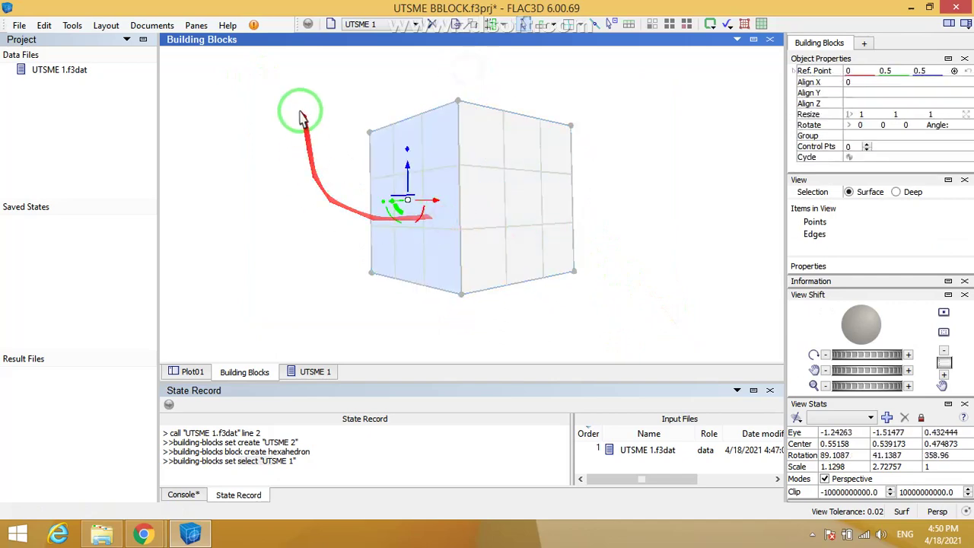
mouse_move(284, 79)
mouse_down()
mouse_move(330, 130)
mouse_move(622, 328)
mouse_up()
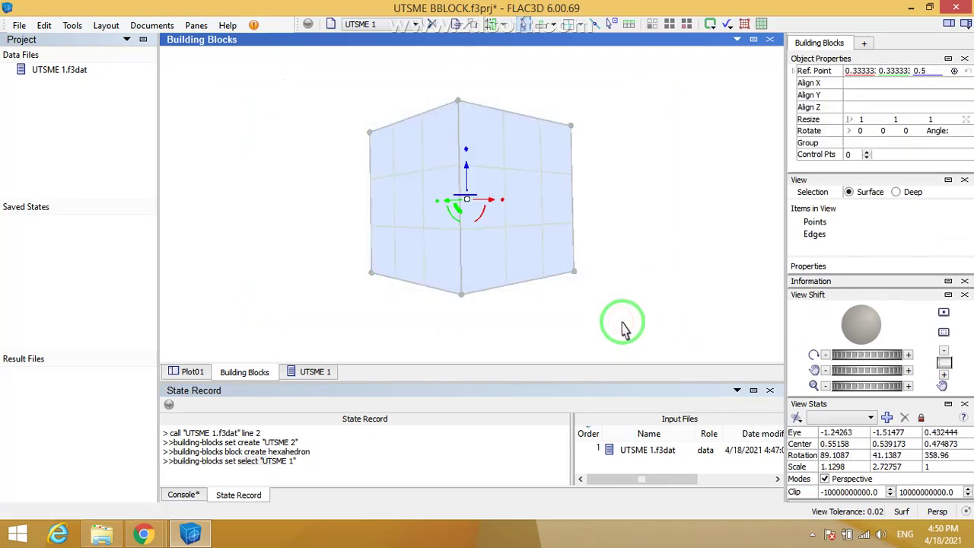
right_drag(621, 327, 618, 263)
right_drag(653, 17, 566, 228)
click(659, 251)
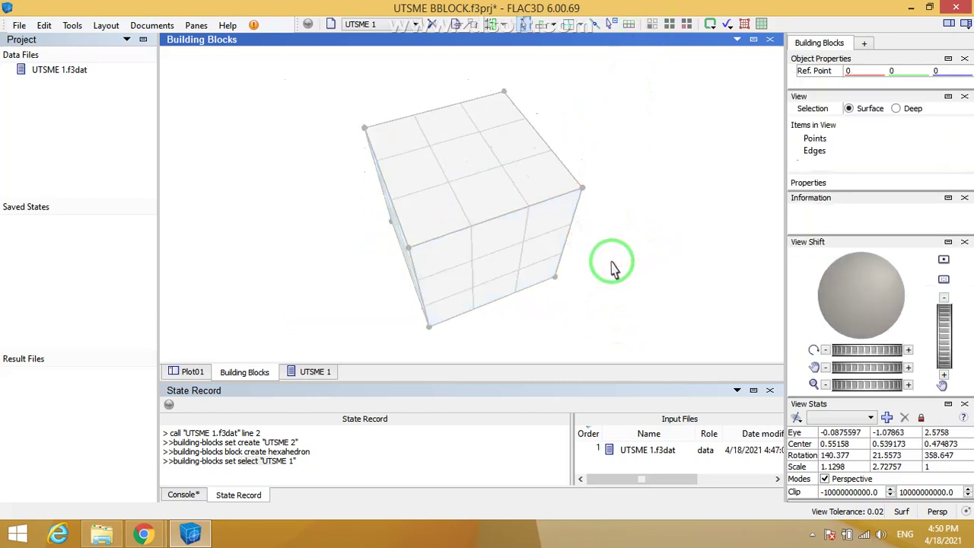
Step: Select the block's front face, its corner point at the origin and the adjoining vertical edge in turn, then clear the selection
mouse_move(611, 261)
mouse_down()
mouse_move(622, 280)
mouse_move(614, 245)
mouse_up()
click(490, 228)
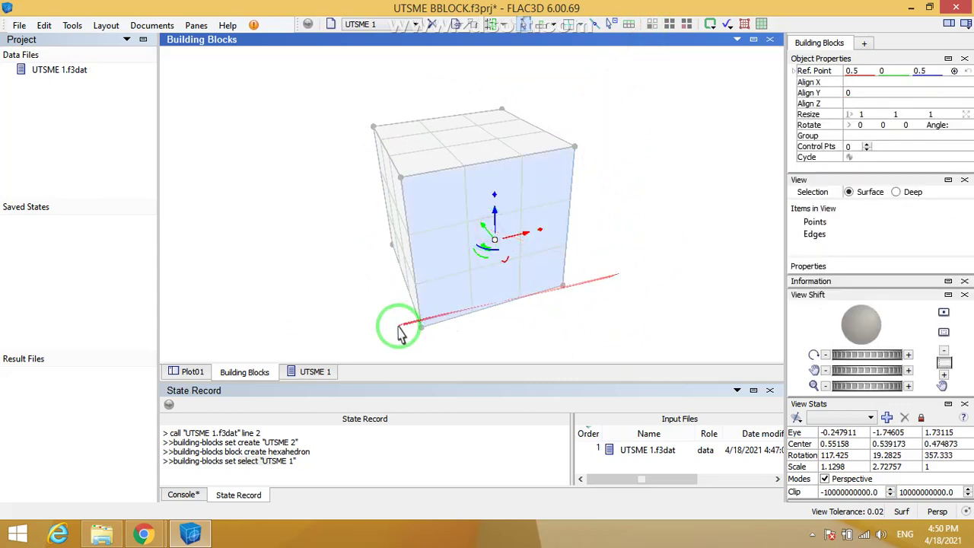
click(421, 328)
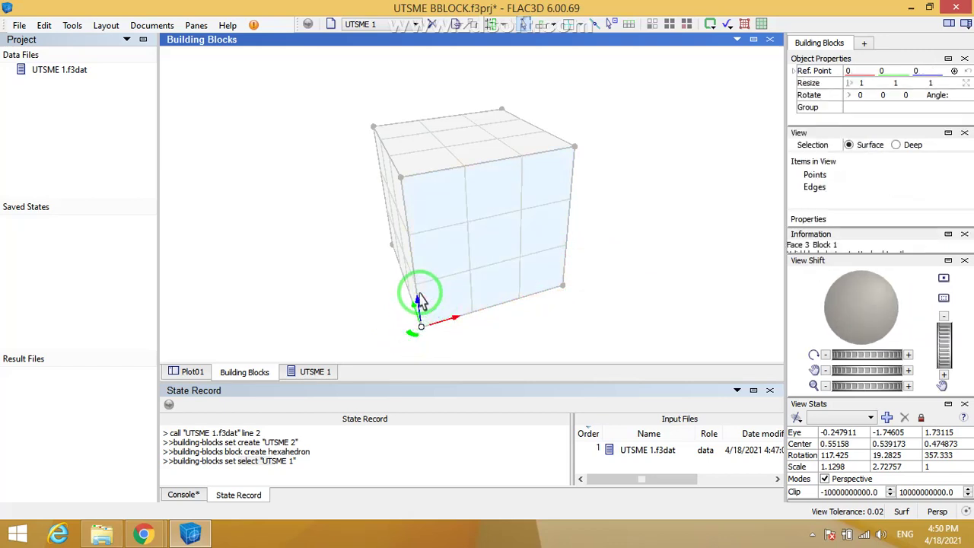
click(411, 258)
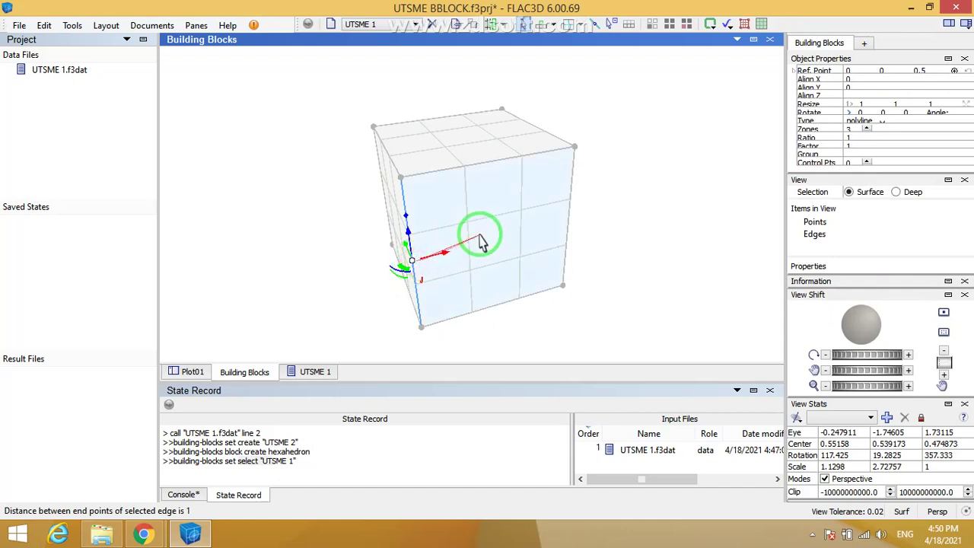
click(652, 275)
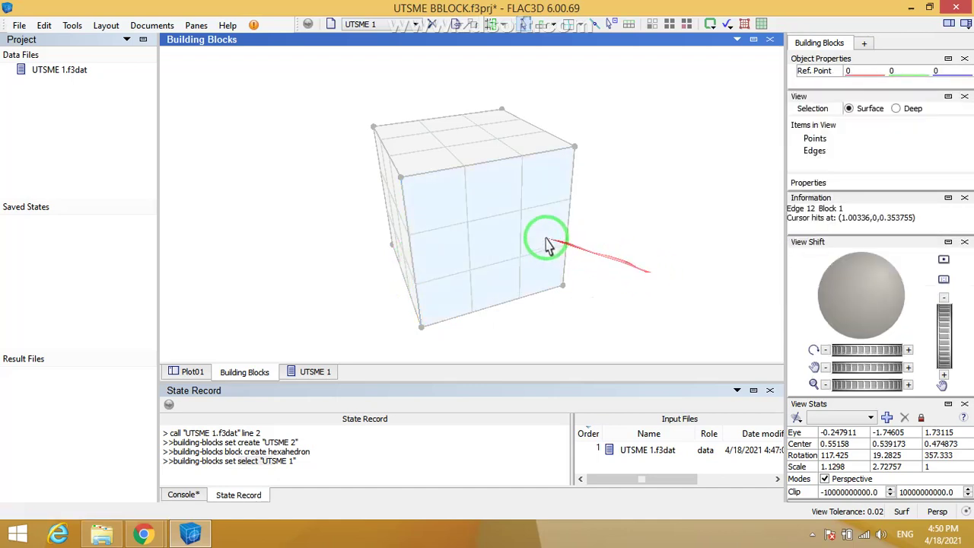
Step: Select the entire block starting from its front face, and rotate the view to show it from above
click(518, 226)
right_click(514, 227)
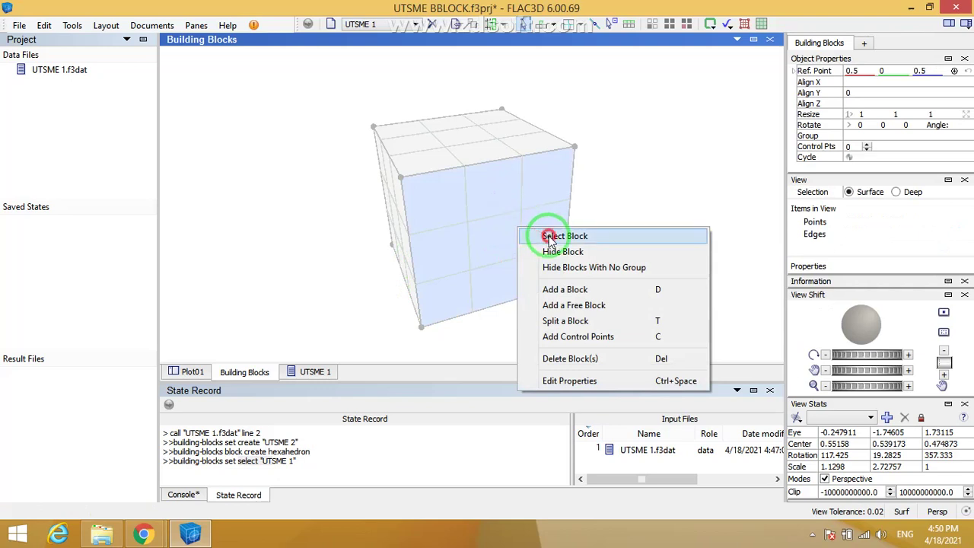
click(532, 237)
drag(622, 190, 608, 230)
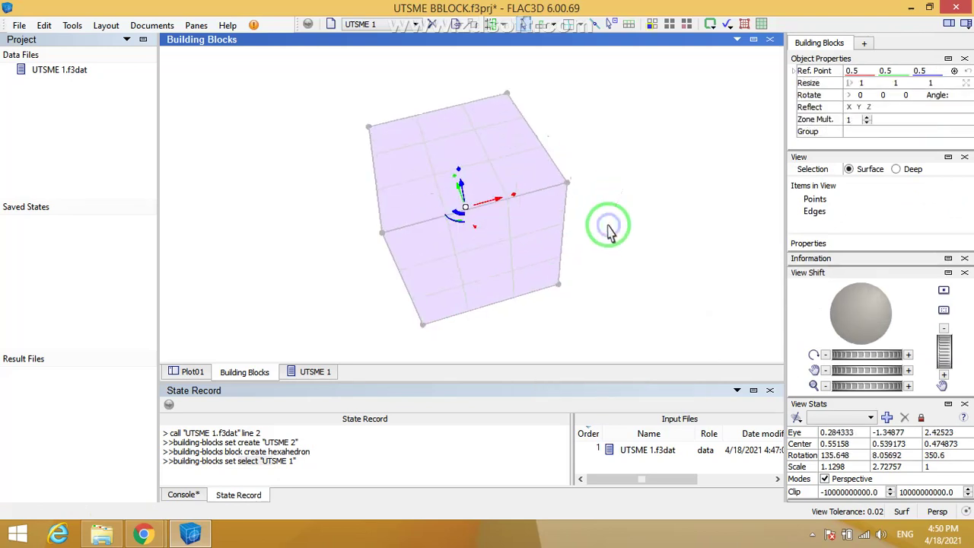
Step: Clear the selection, select the block's front face, and extend the selection to the entire block, viewing it from a lower angle
click(608, 231)
drag(571, 256, 606, 207)
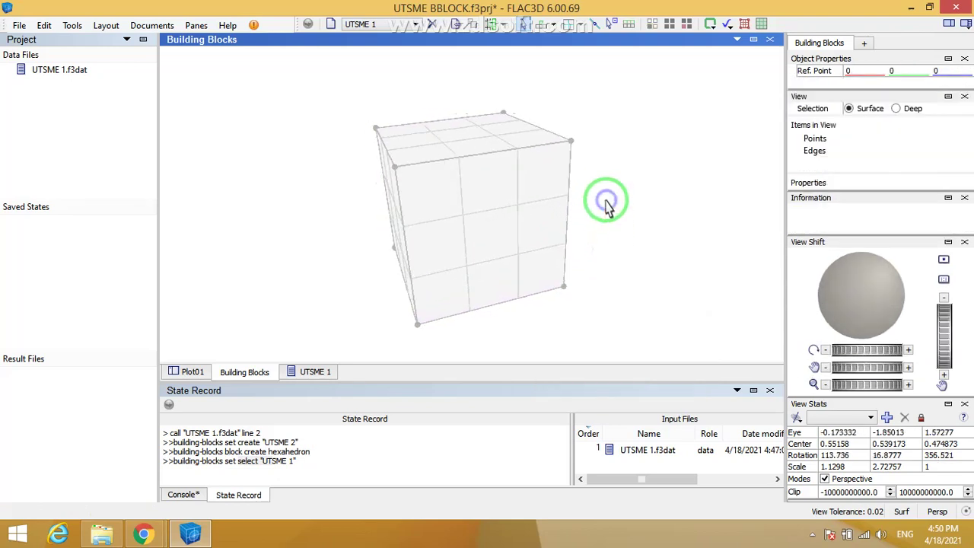
click(491, 216)
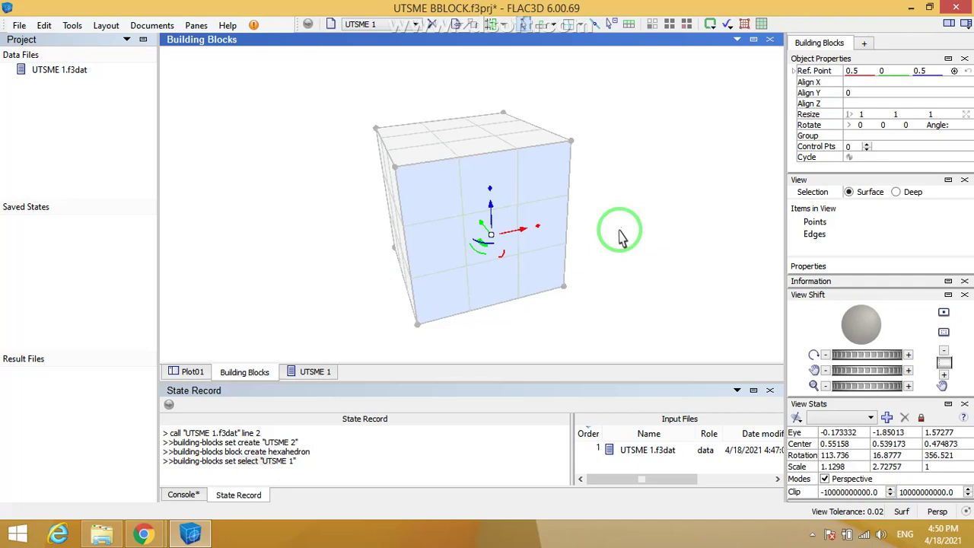
key(ctrl+a)
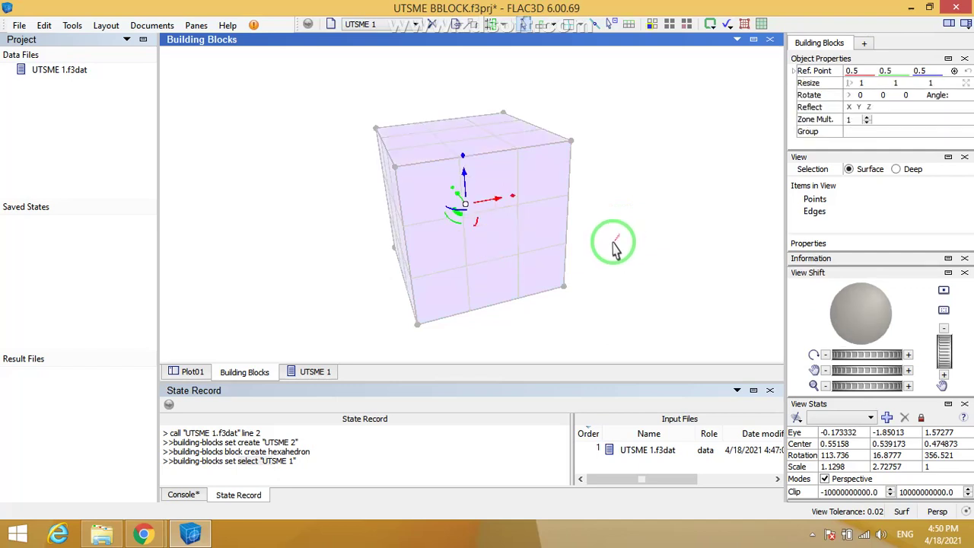
right_drag(614, 184, 569, 180)
drag(569, 187, 685, 191)
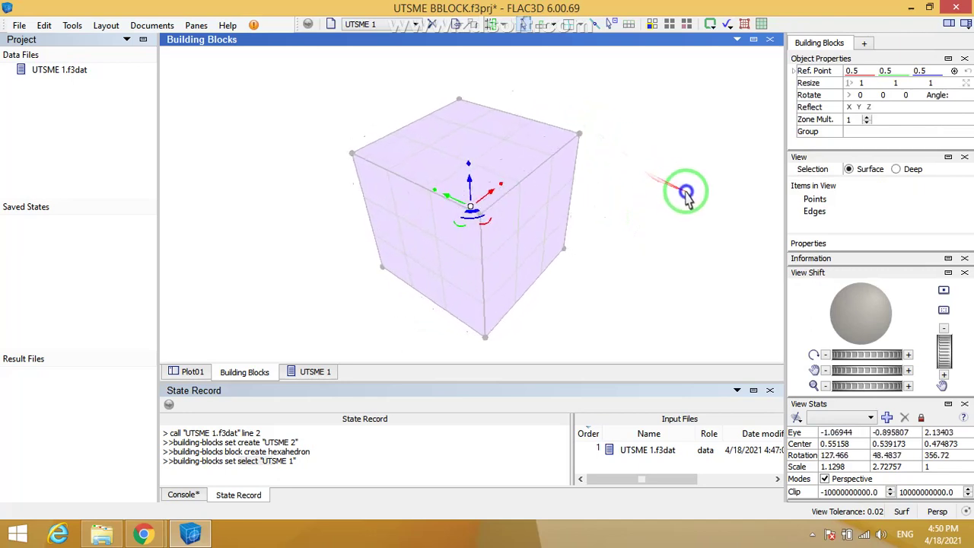
Step: Clear the block selection and select only the block's top face
click(649, 204)
scroll(532, 222, down, 5)
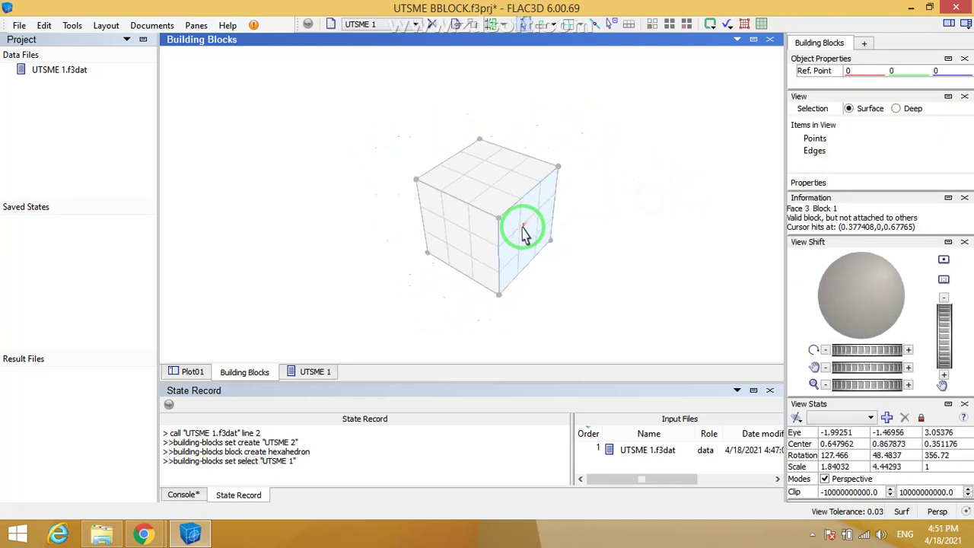
right_drag(541, 223, 541, 147)
drag(540, 152, 493, 210)
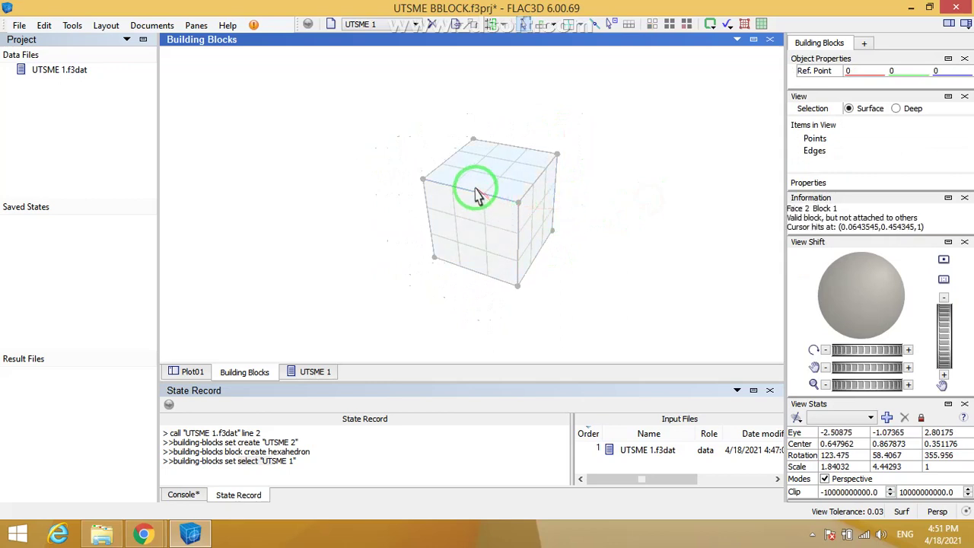
click(512, 167)
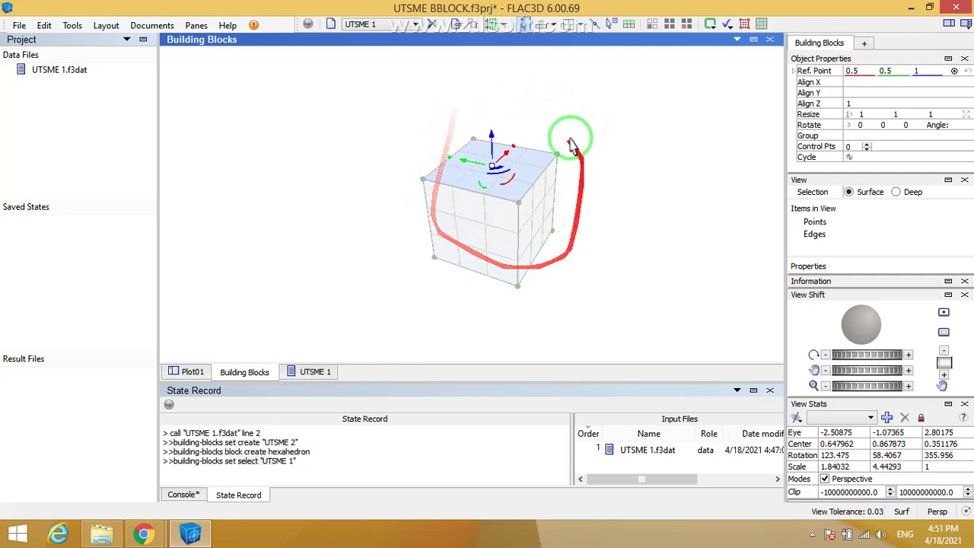
Step: Select the entire block in the UTSME 1 set and delete it
drag(480, 268, 770, 210)
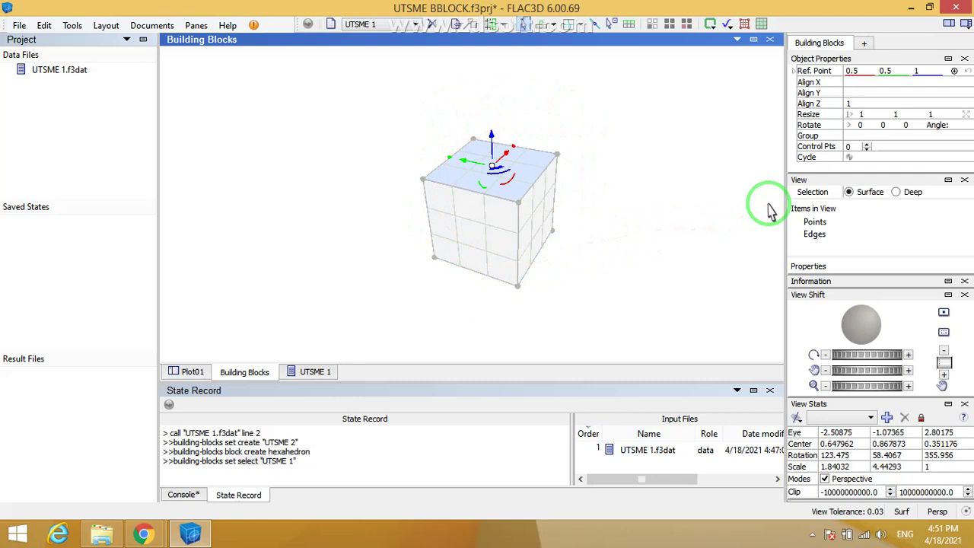
key(ctrl+a)
key(Delete)
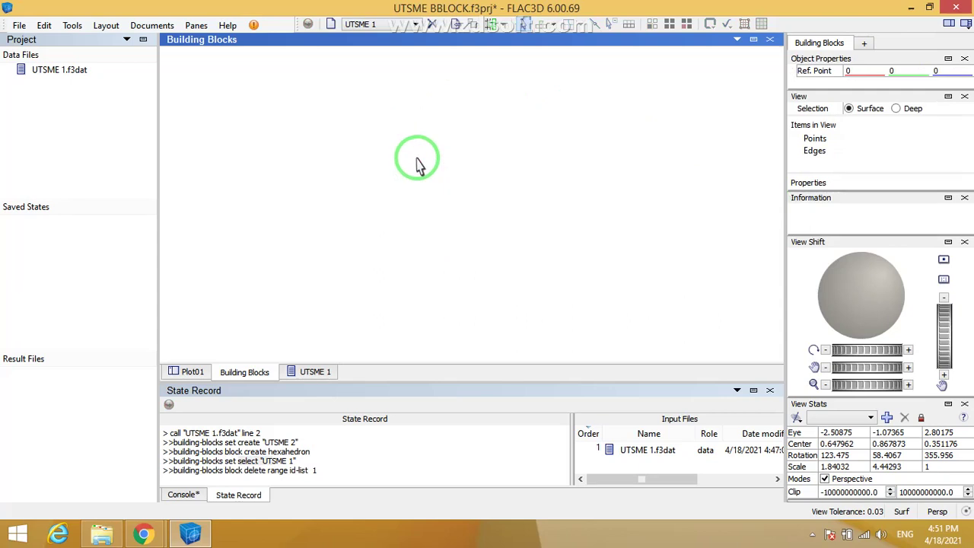
Step: Add a free Hex block with edge length 1, centered at location 0, 0, 0
right_click(417, 165)
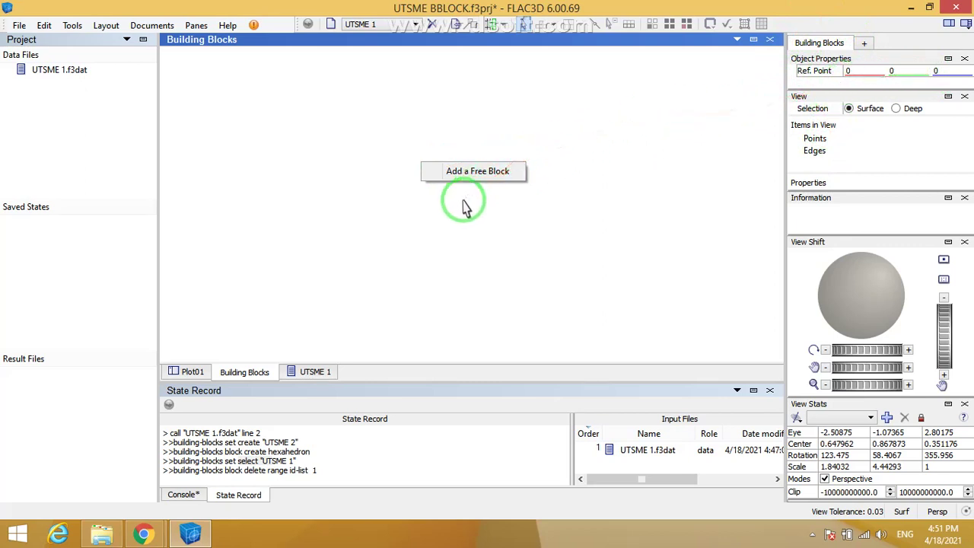
click(470, 171)
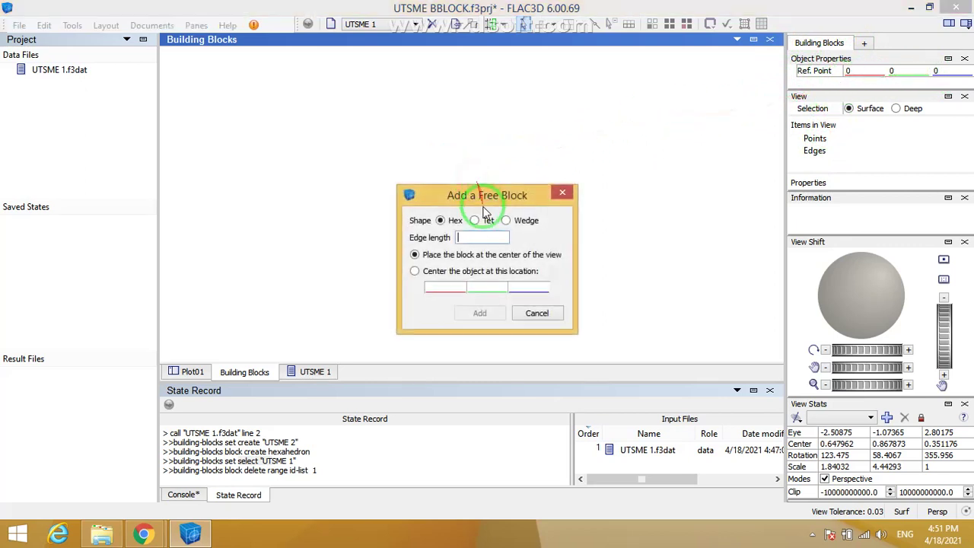
drag(485, 194, 466, 143)
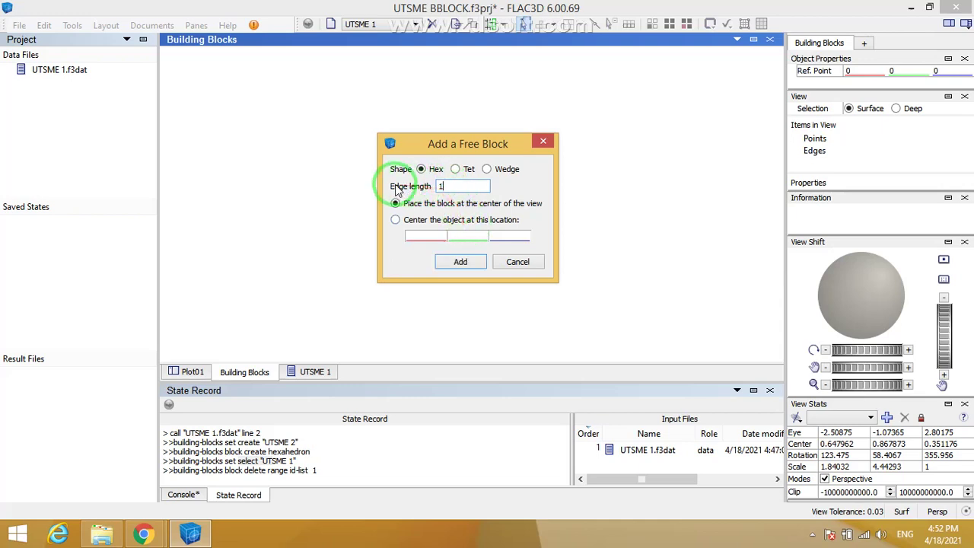
click(447, 189)
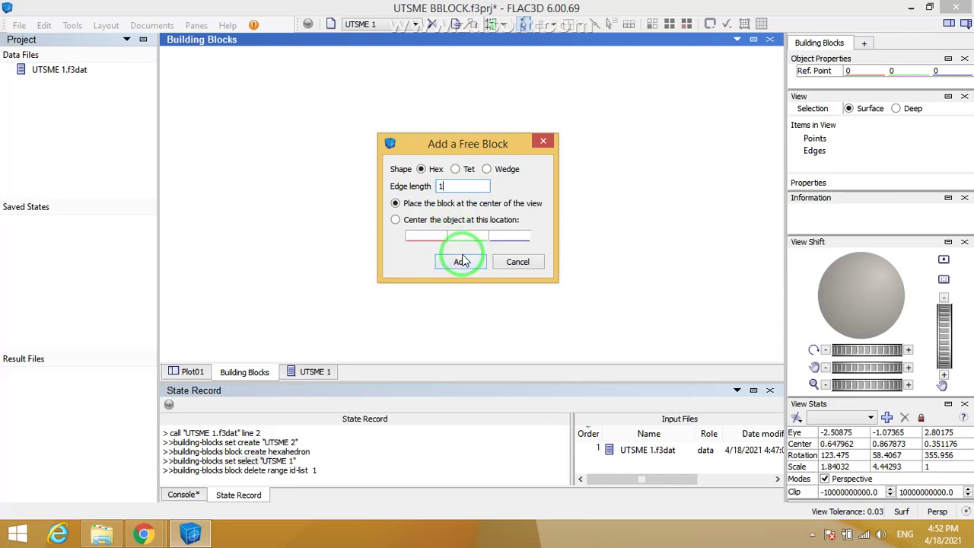
click(424, 221)
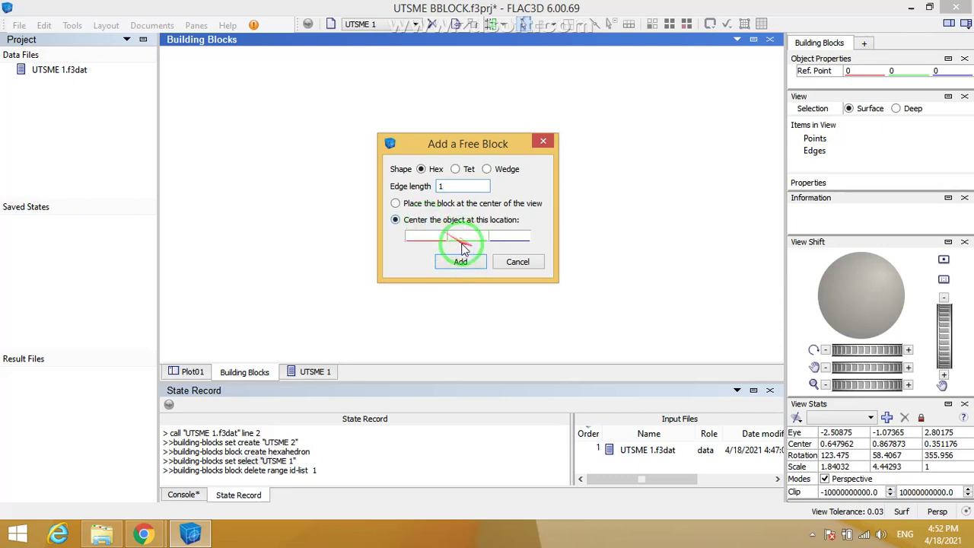
click(424, 238)
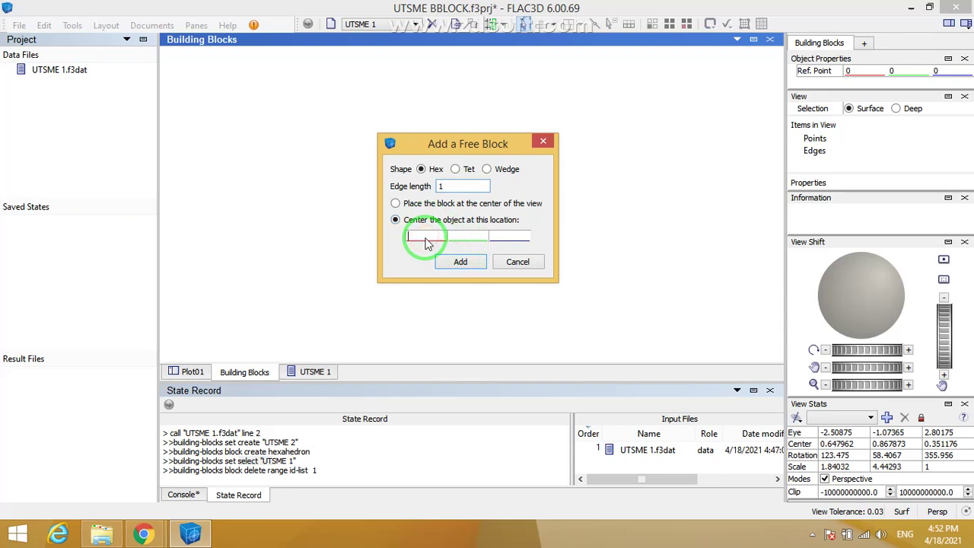
text(0)
click(459, 235)
text(0)
click(511, 235)
text(0)
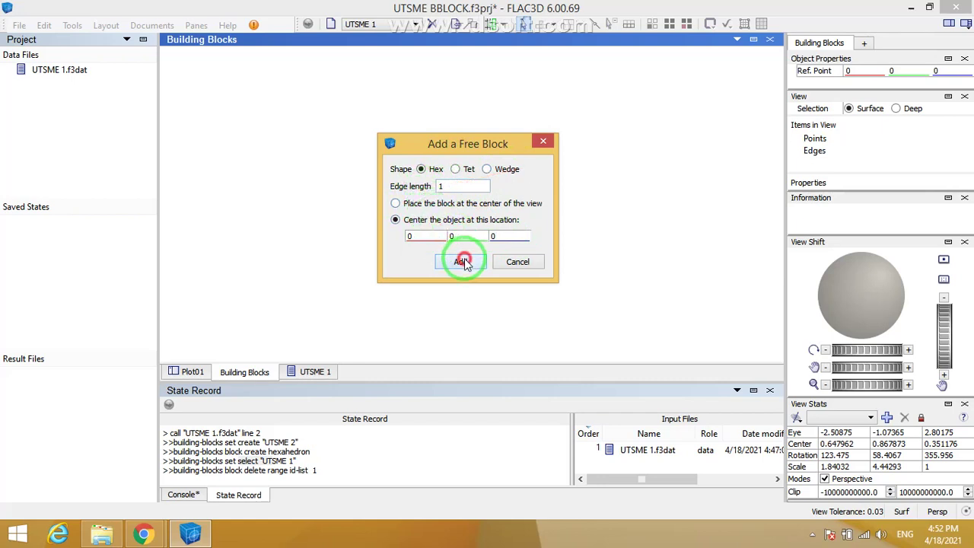
click(463, 261)
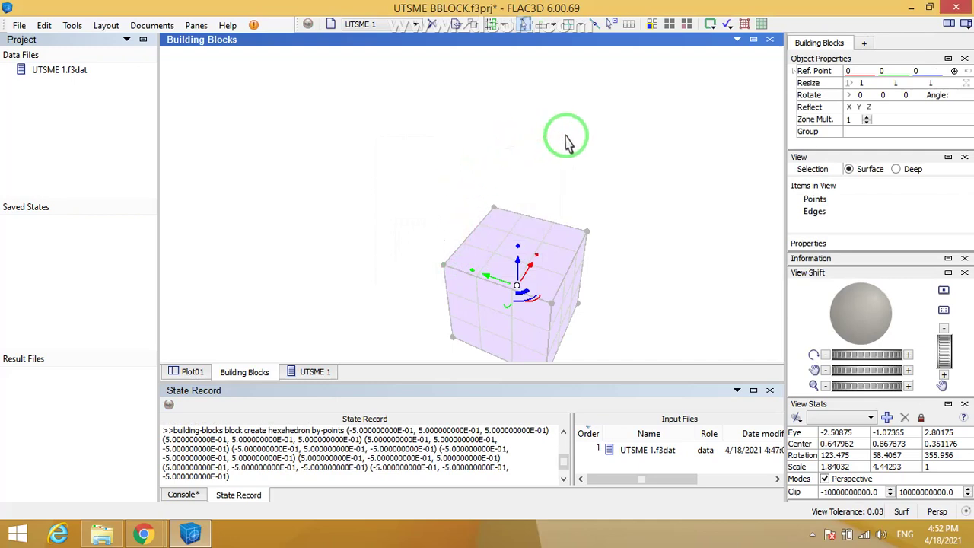
Step: Reset the view to fit the new block, and rotate it to inspect the block from different angles
scroll(562, 120, down, 1)
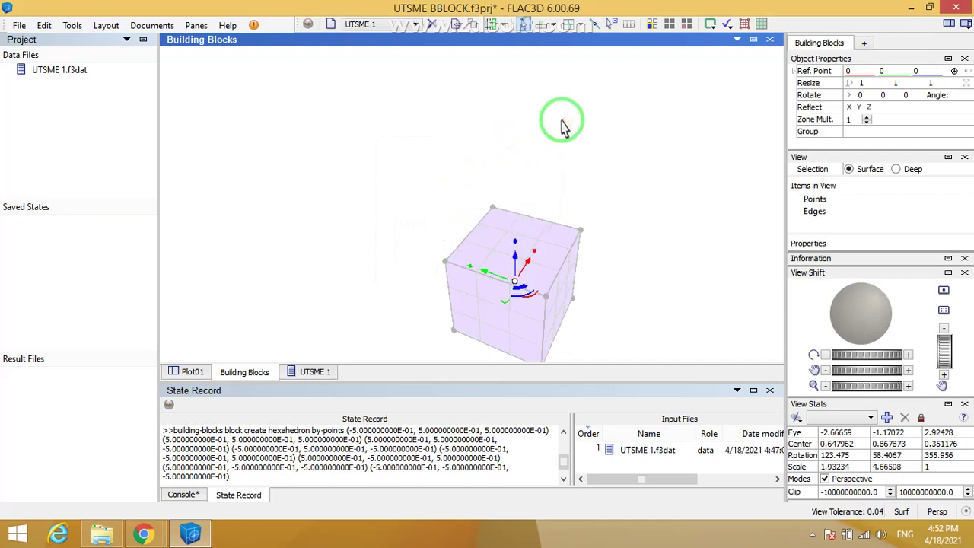
key(ctrl+r)
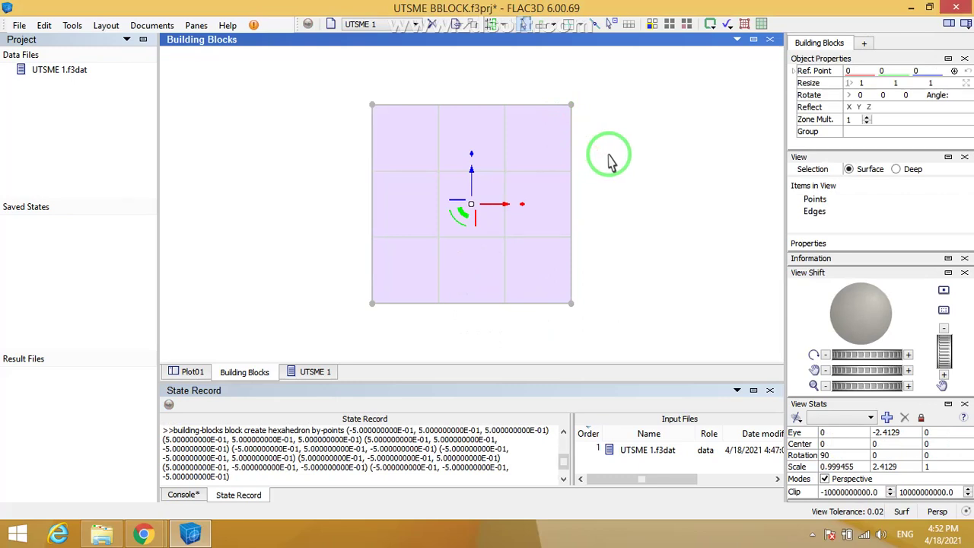
drag(619, 185, 532, 212)
scroll(534, 212, down, 5)
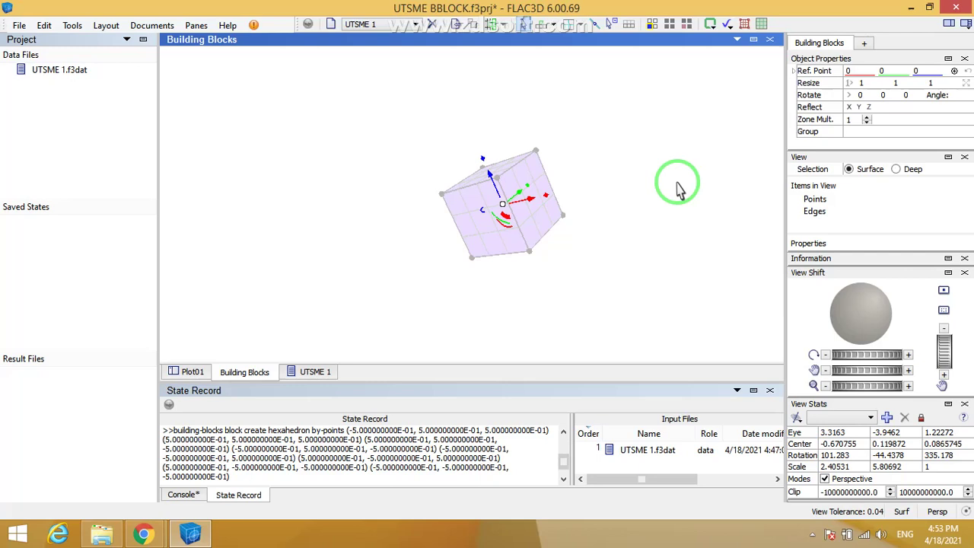
key(ctrl+r)
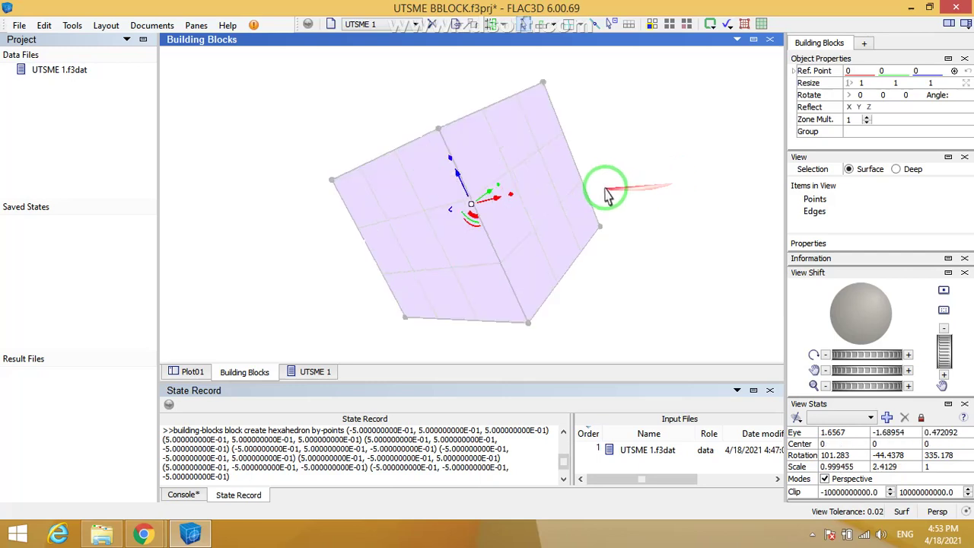
key(ctrl+r)
click(460, 246)
right_drag(640, 152, 607, 190)
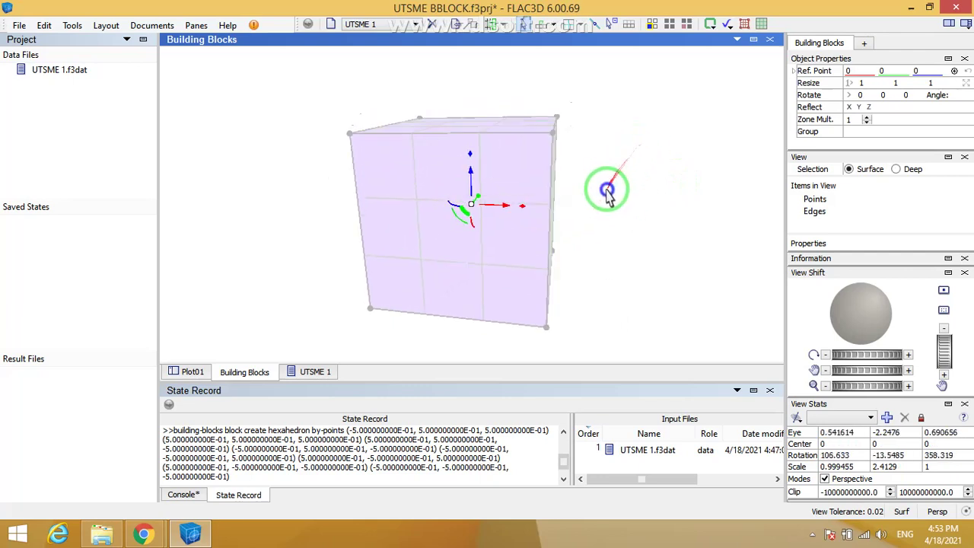
drag(606, 191, 659, 189)
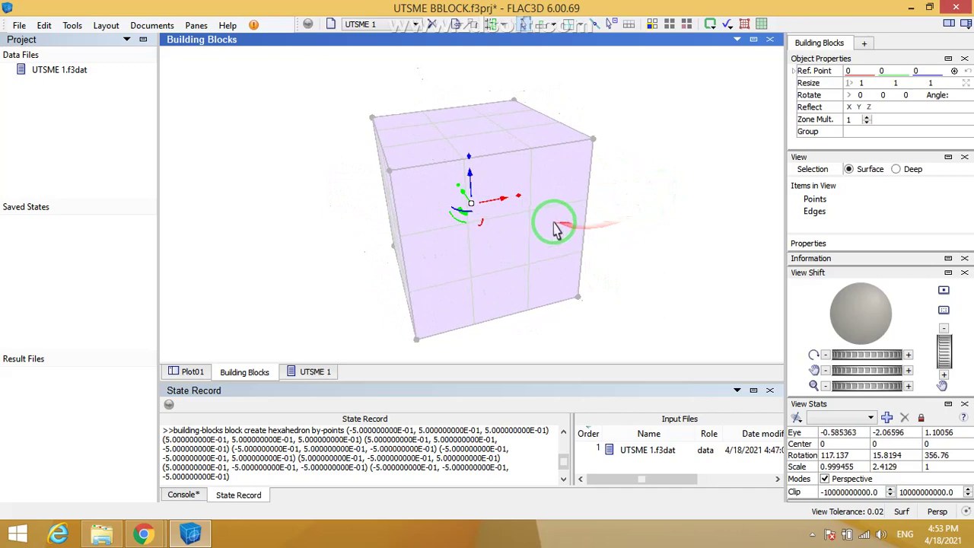
Step: Select the block's upper front corner point, upper front edge and front face in turn, and clear the selection
click(393, 169)
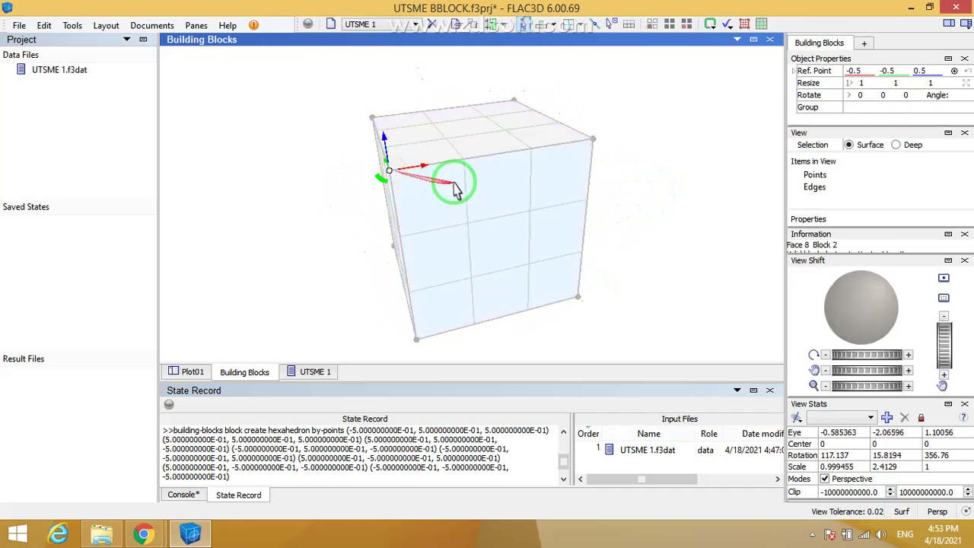
click(465, 163)
click(496, 236)
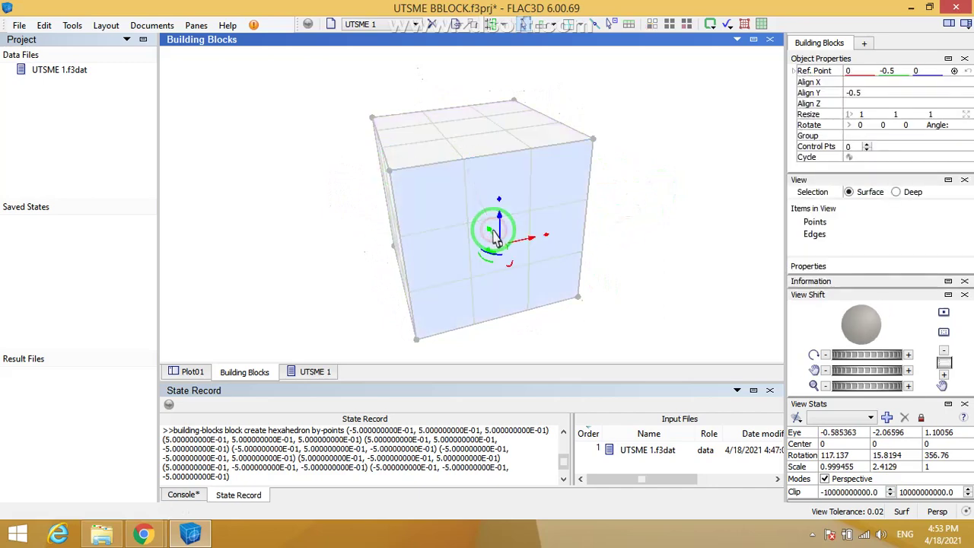
click(657, 223)
Step: Twice select the block's front face, extend the selection to the entire block, and clear it
click(495, 205)
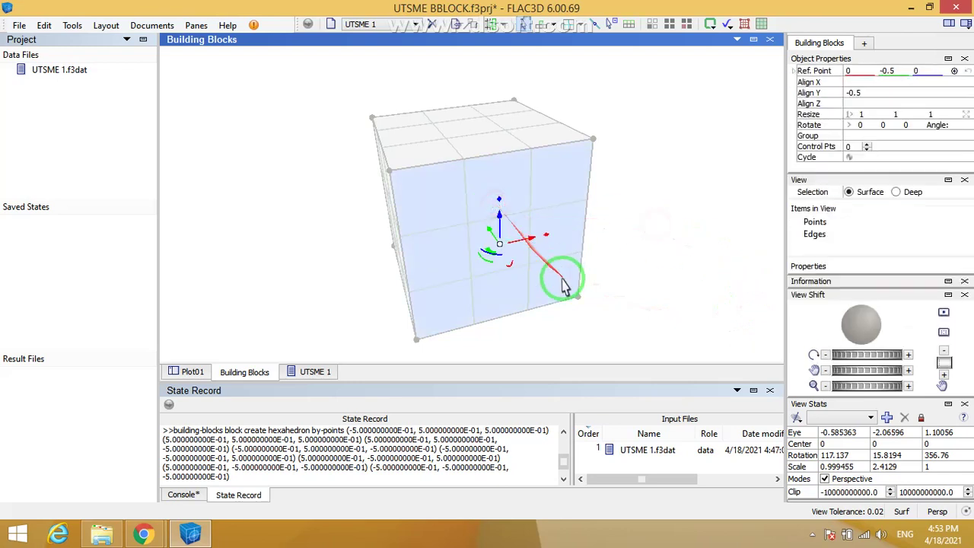
click(563, 283)
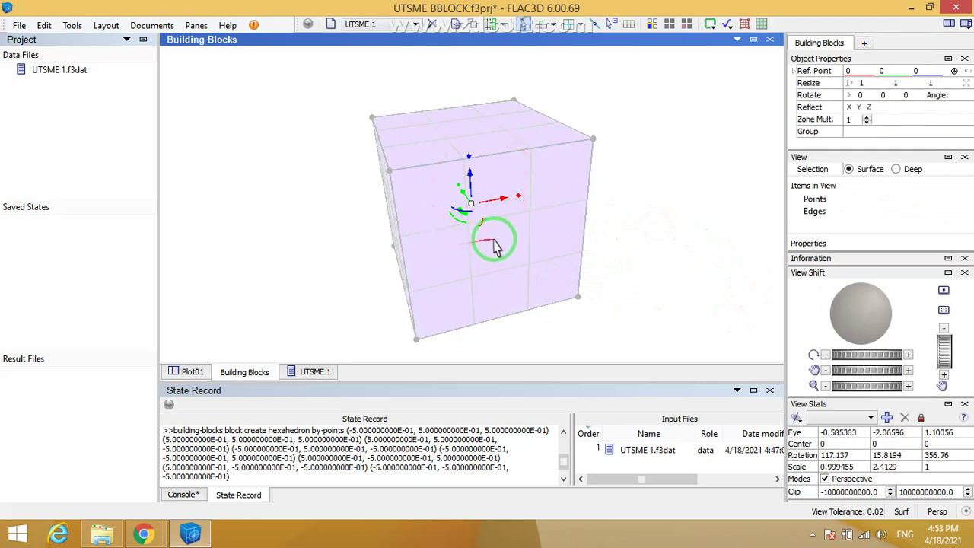
mouse_move(494, 245)
mouse_down()
mouse_move(522, 215)
mouse_move(426, 239)
mouse_move(392, 228)
mouse_move(355, 152)
mouse_move(506, 211)
mouse_move(476, 209)
mouse_move(528, 233)
mouse_move(493, 218)
mouse_move(517, 233)
mouse_move(495, 247)
mouse_up()
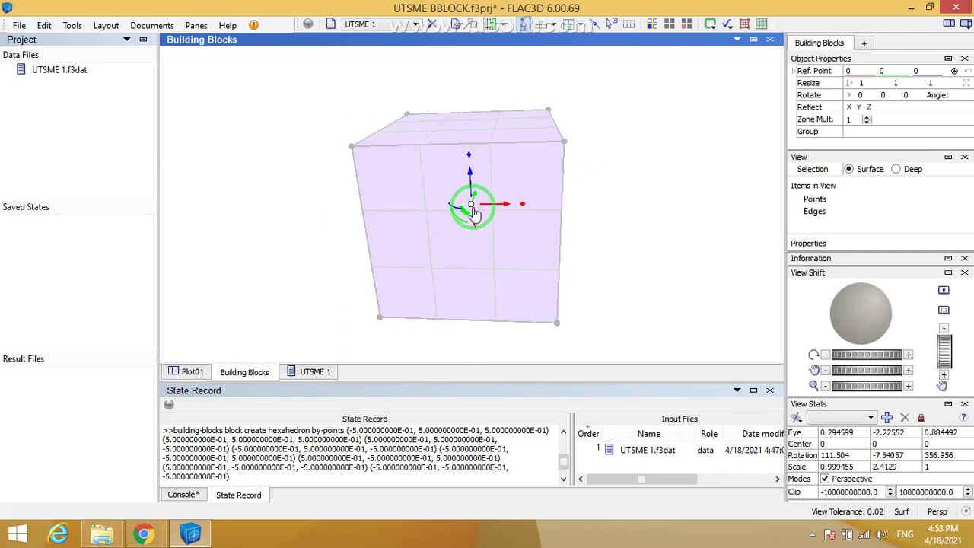
click(645, 207)
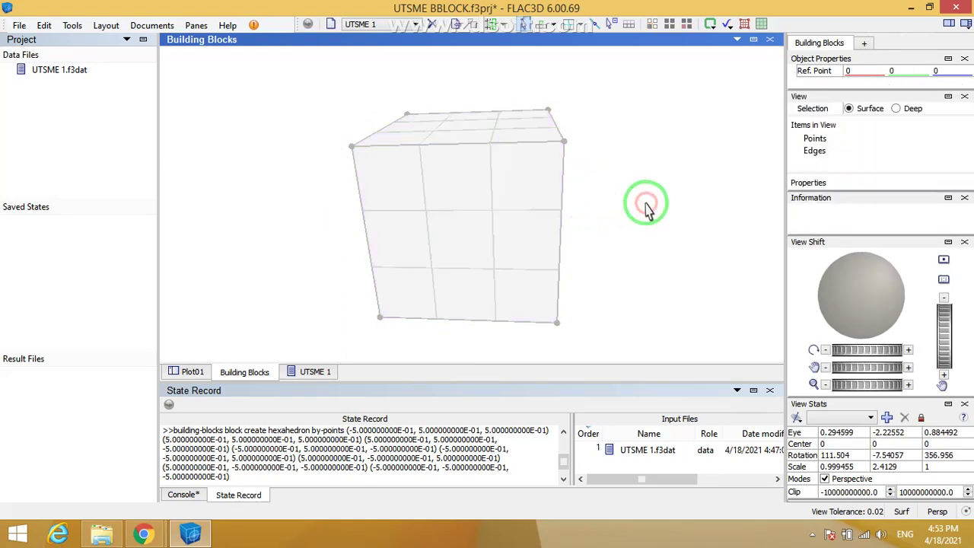
click(543, 206)
click(545, 225)
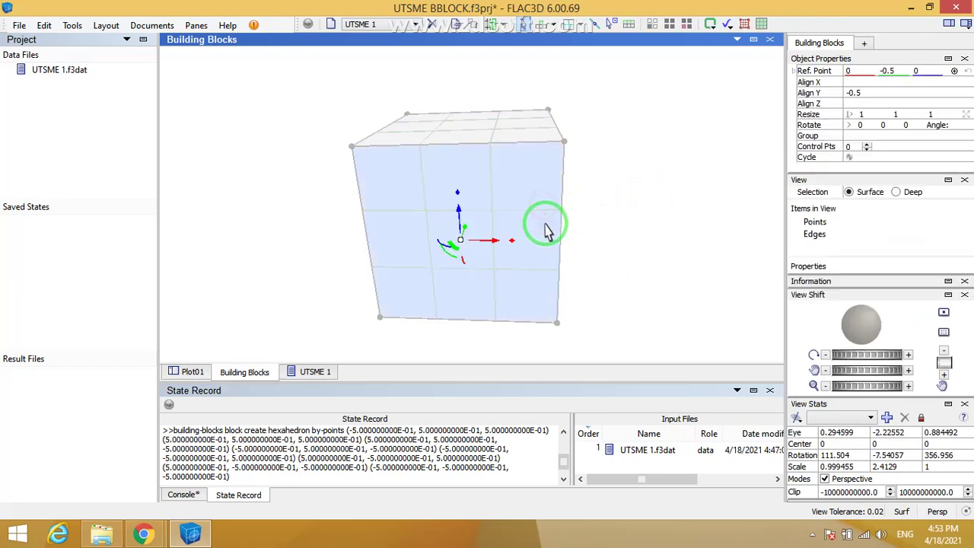
click(544, 225)
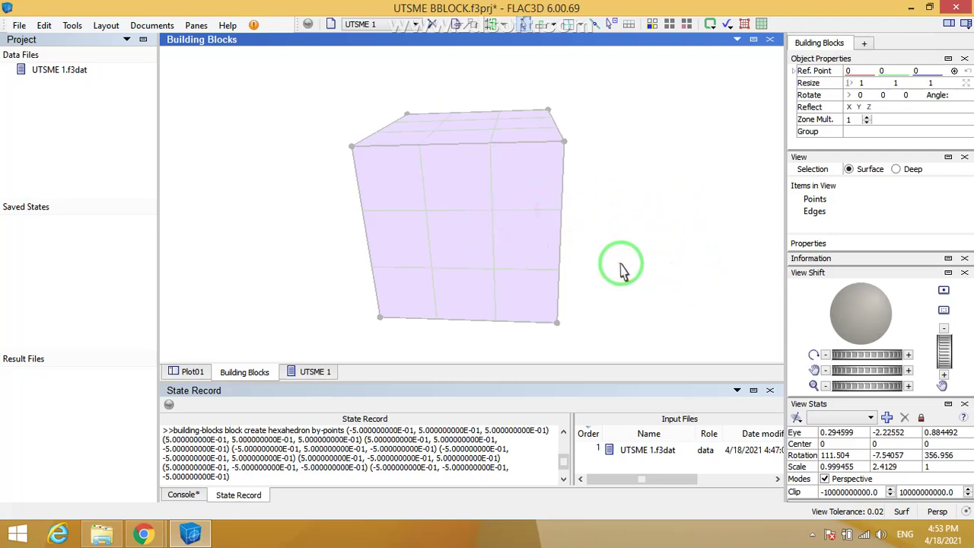
click(660, 217)
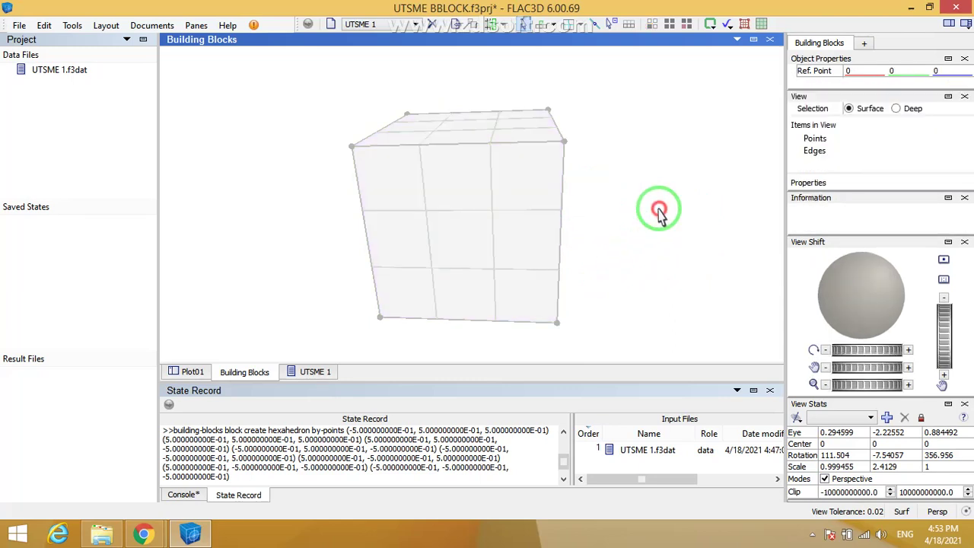
Step: Rotate and pan the view to show the block's front and side faces, and switch to the console's command prompt
right_drag(659, 209, 618, 214)
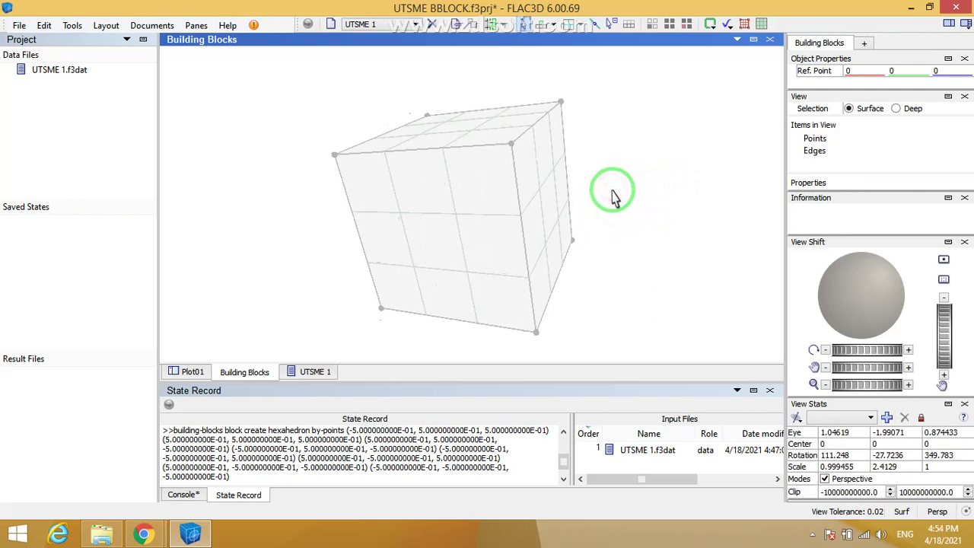
right_drag(613, 190, 645, 186)
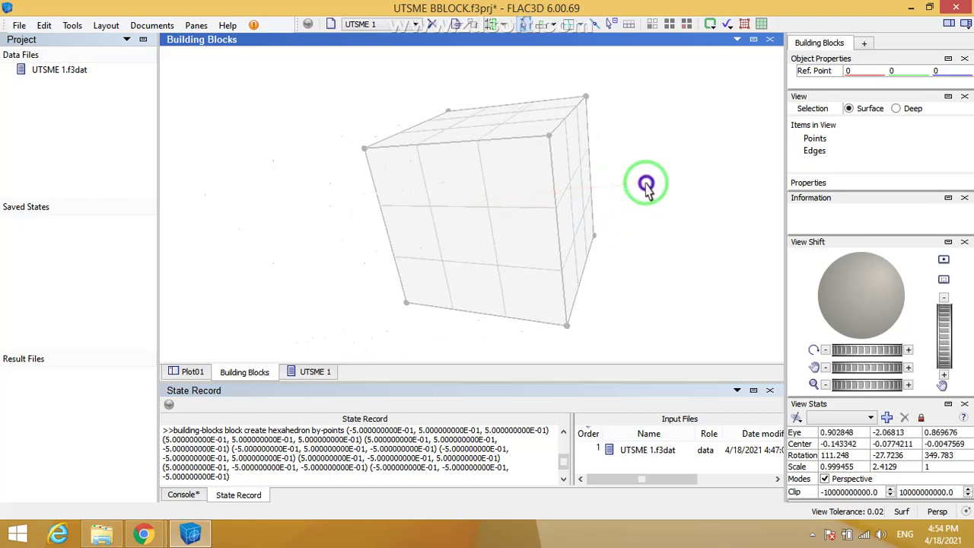
key(ctrl+Tab)
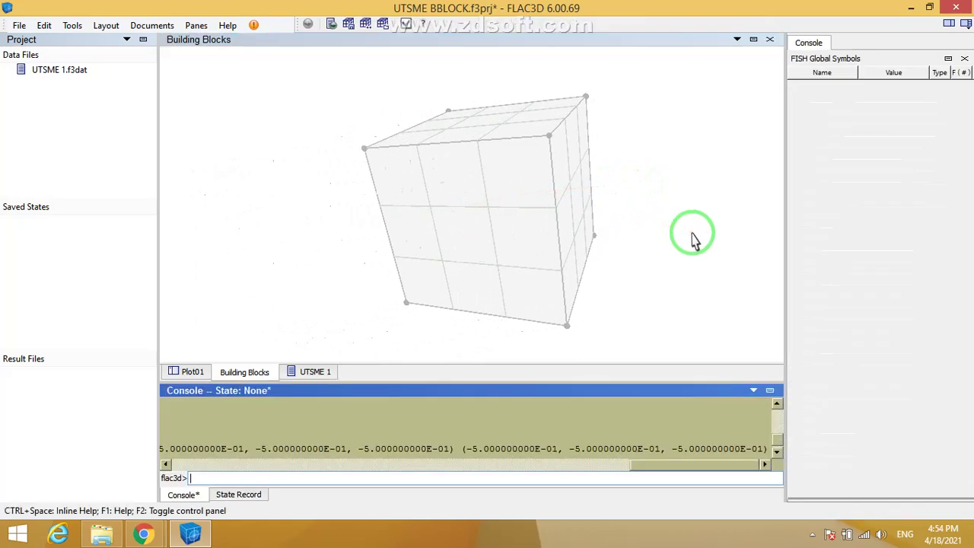
Step: Rotate and pan the block to face forward, and select its upper-left front corner point
click(667, 221)
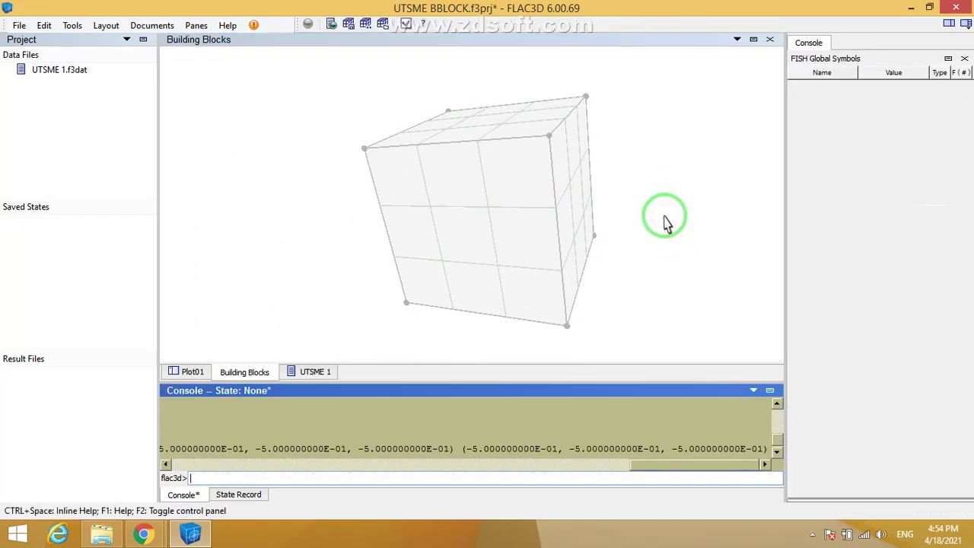
click(664, 220)
drag(664, 221, 593, 237)
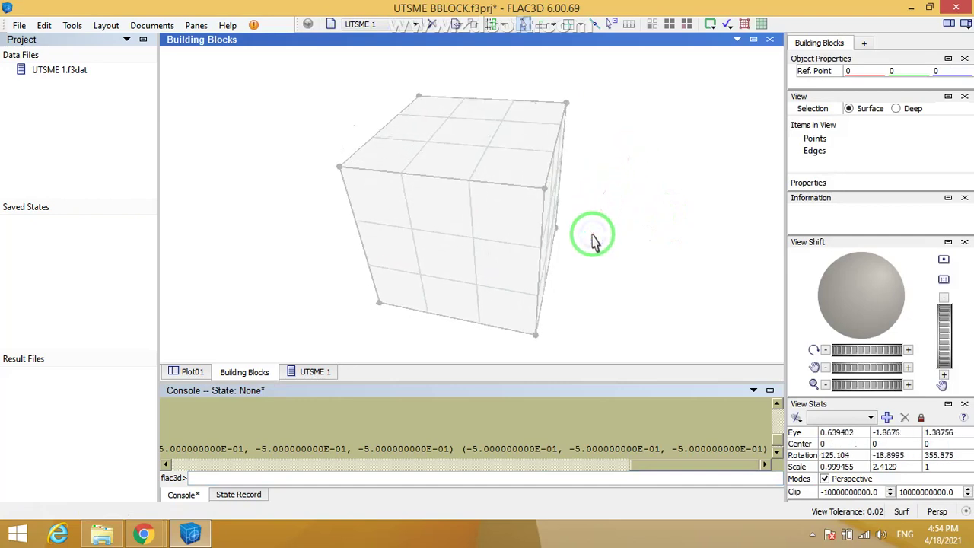
drag(601, 177, 596, 145)
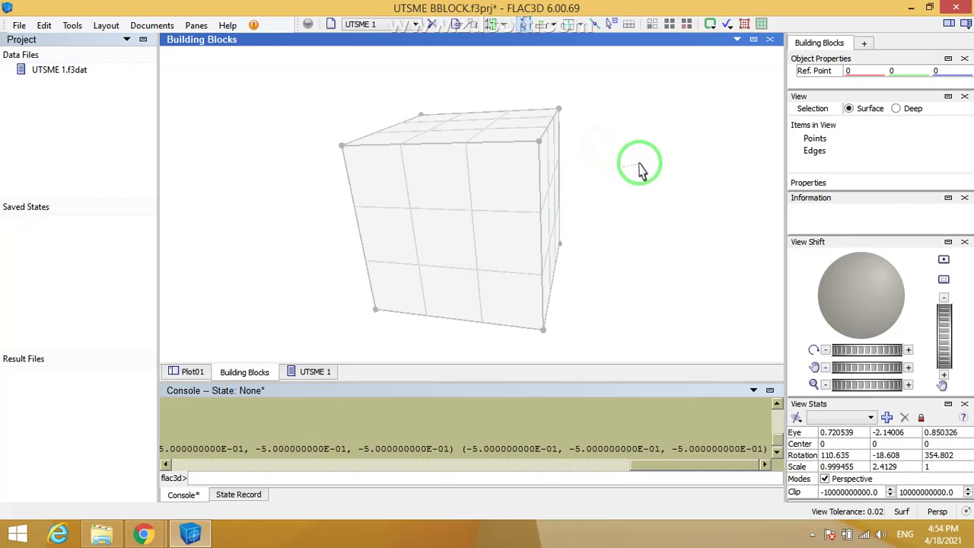
shift+drag(640, 165, 620, 113)
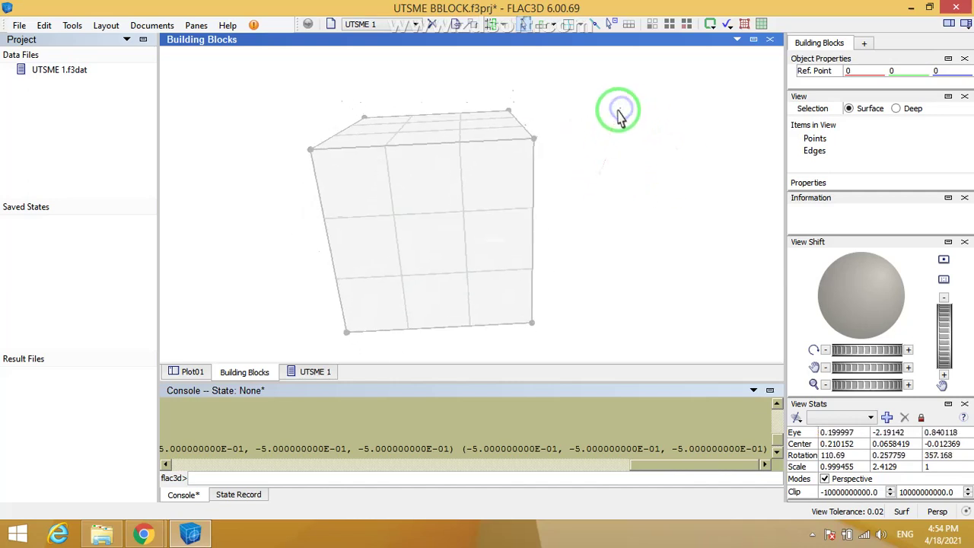
click(310, 151)
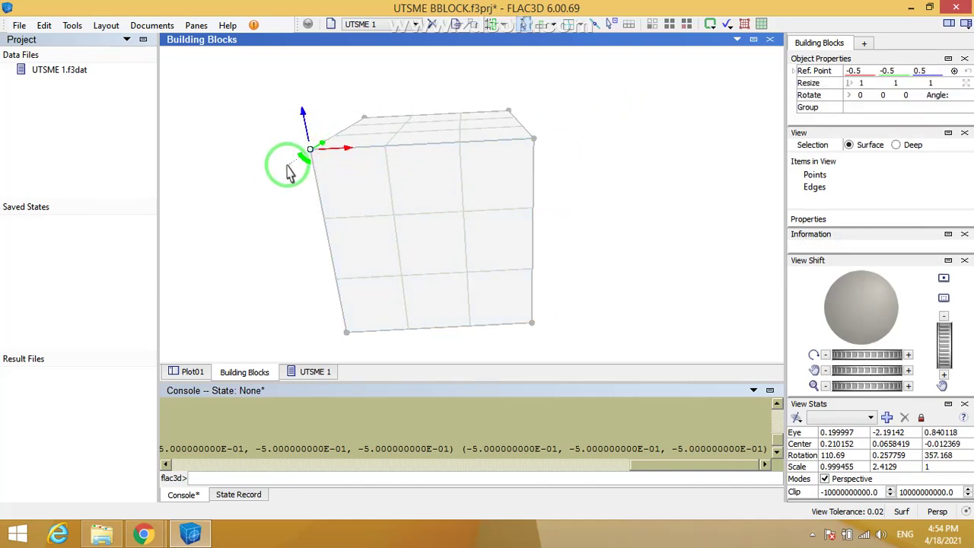
Step: Examine the selected corner point's axis arrows and rotation handle close up from several view angles
scroll(287, 169, up, 3)
right_drag(279, 163, 324, 178)
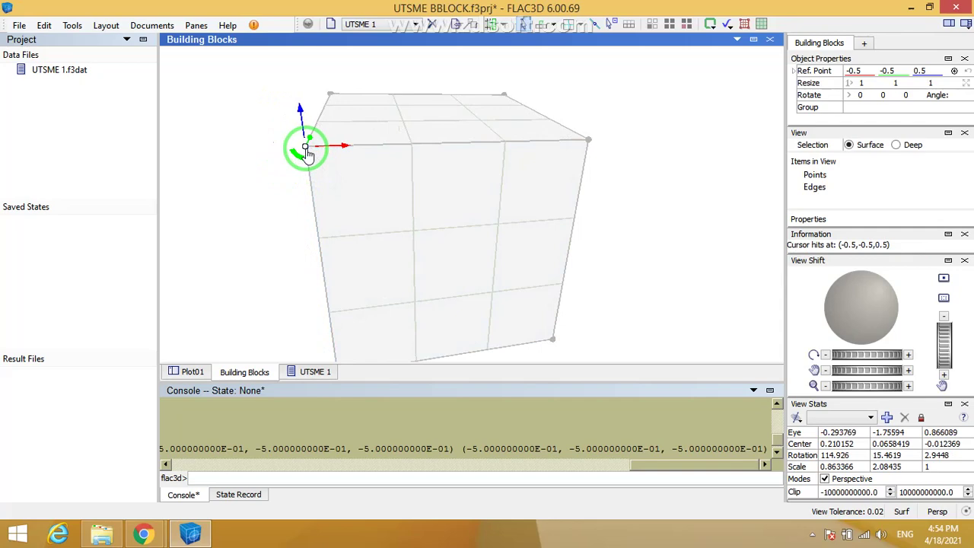
drag(306, 153, 342, 229)
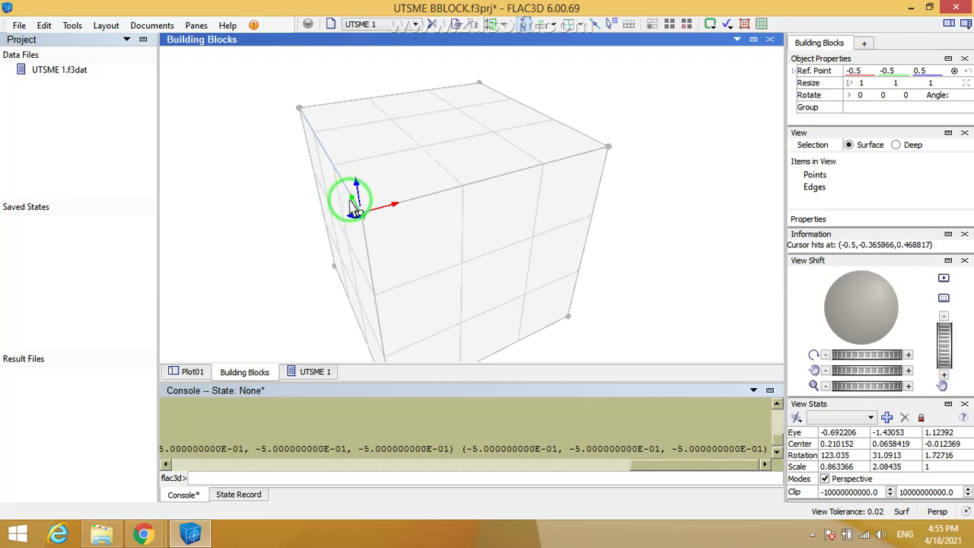
drag(354, 205, 475, 184)
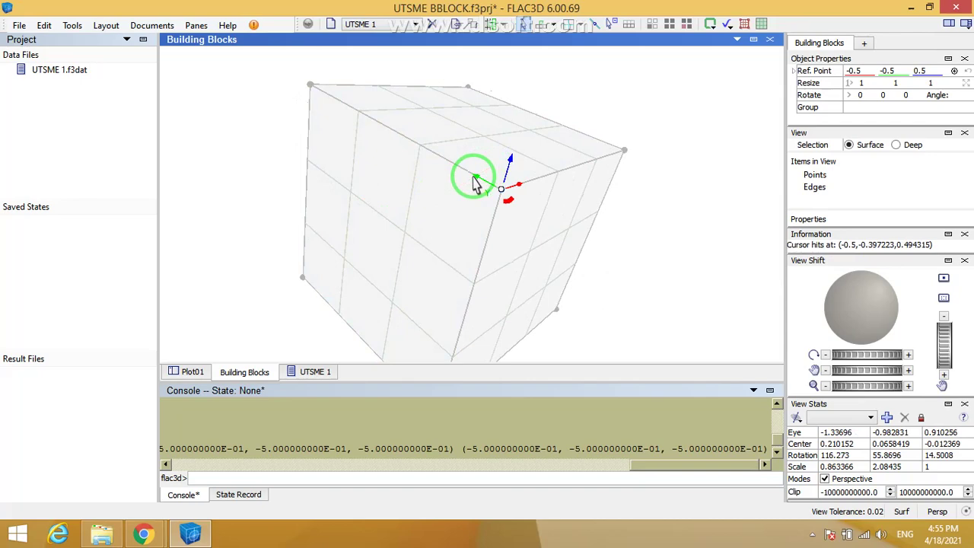
drag(561, 276, 489, 270)
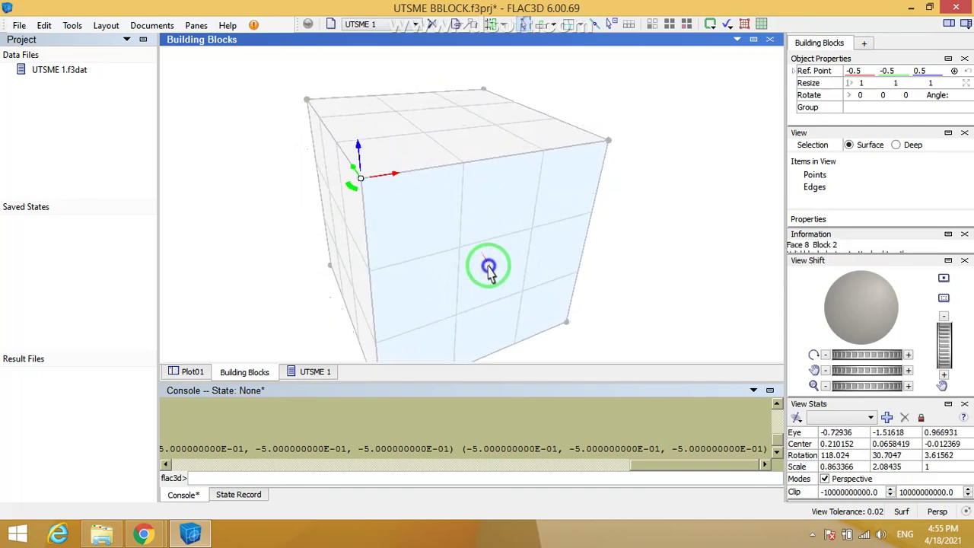
scroll(343, 193, up, 5)
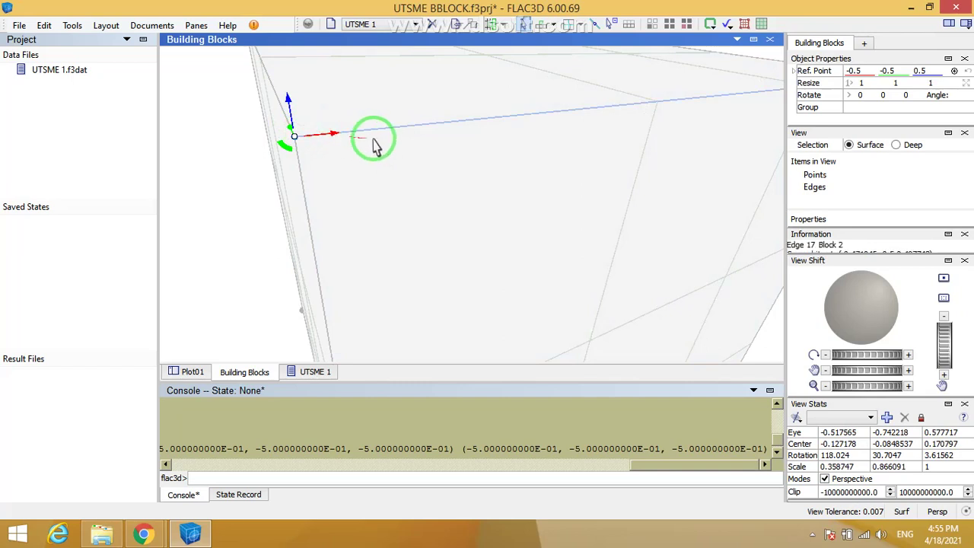
drag(252, 169, 474, 195)
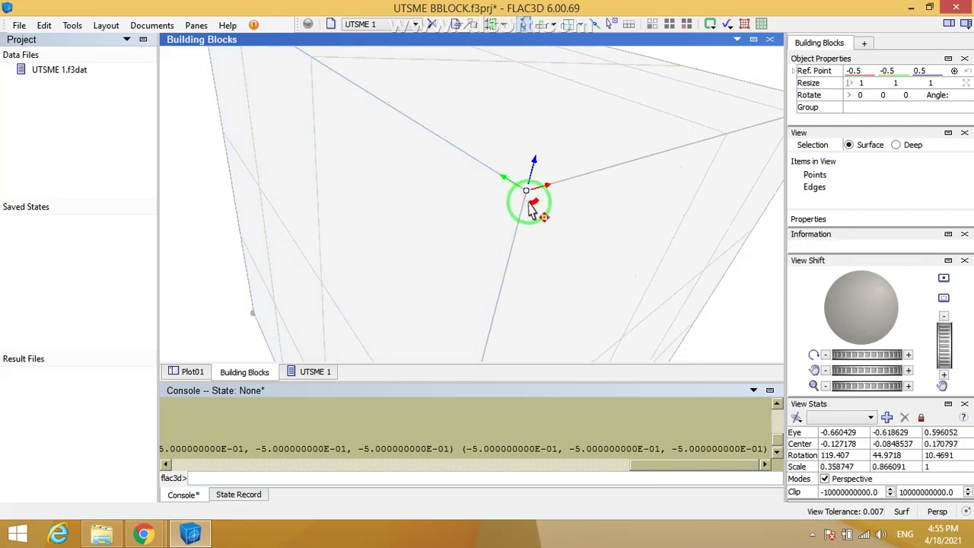
drag(531, 207, 412, 155)
right_drag(412, 152, 403, 157)
scroll(403, 159, down, 8)
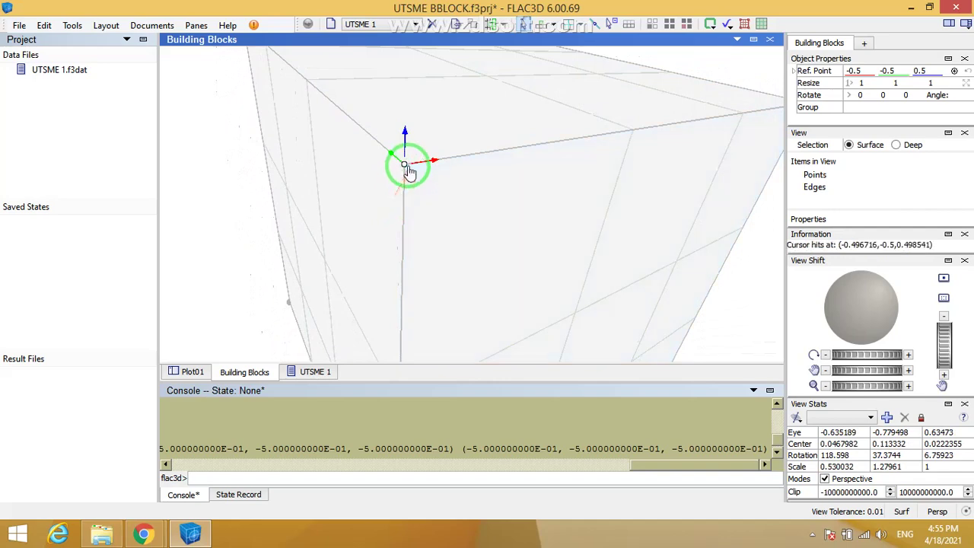
Step: Select the block's left front vertical edge, switch to the front face, and inspect the face's move, resize and rotation handles
click(402, 220)
click(598, 259)
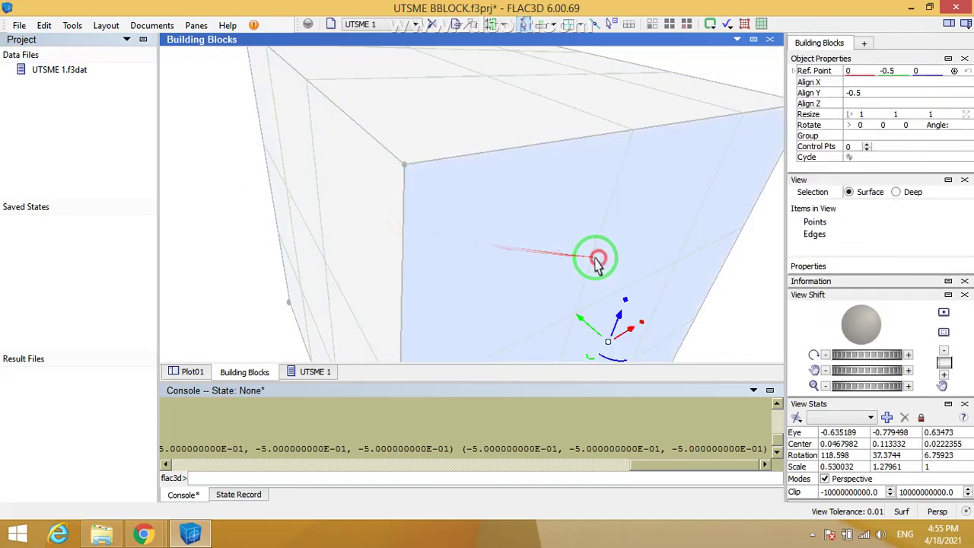
scroll(304, 181, down, 5)
drag(499, 177, 510, 281)
scroll(463, 225, up, 20)
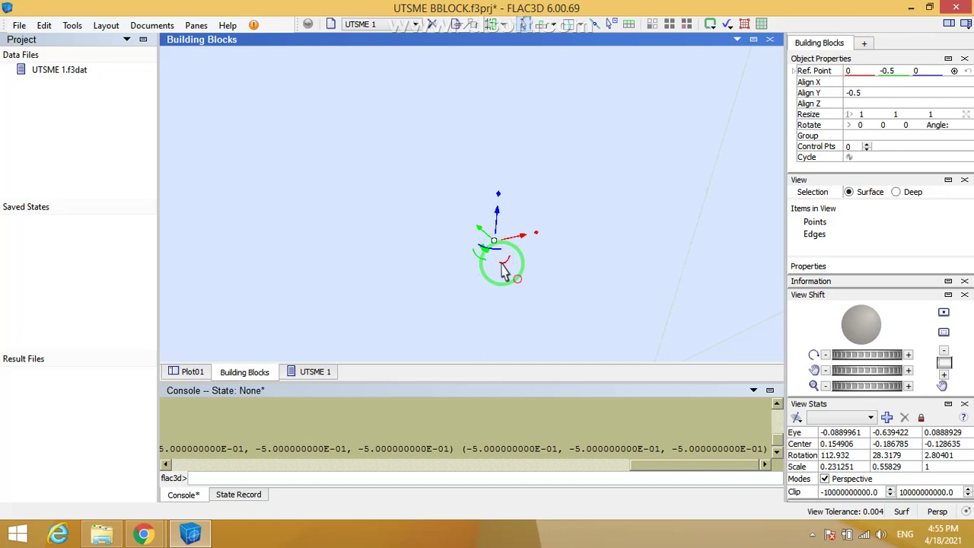
drag(502, 271, 569, 250)
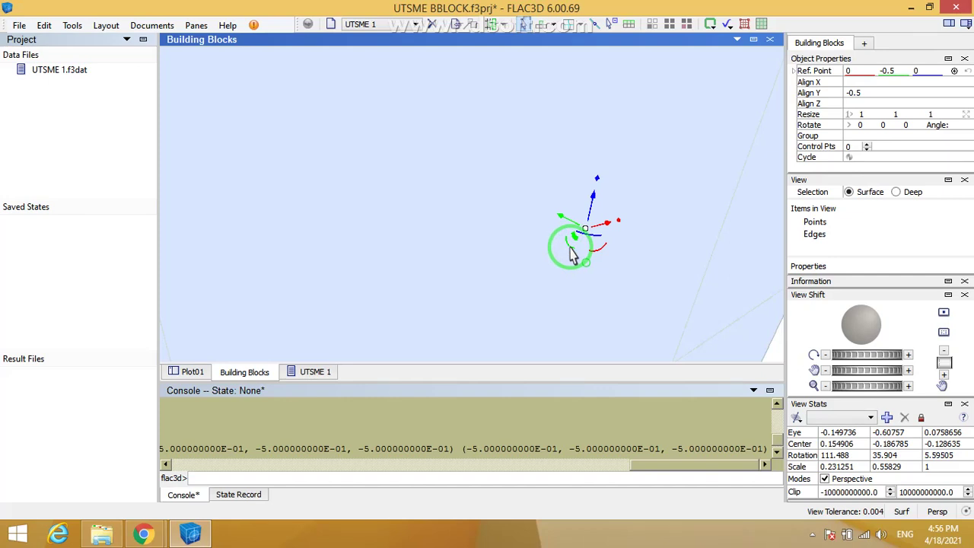
drag(572, 255, 523, 189)
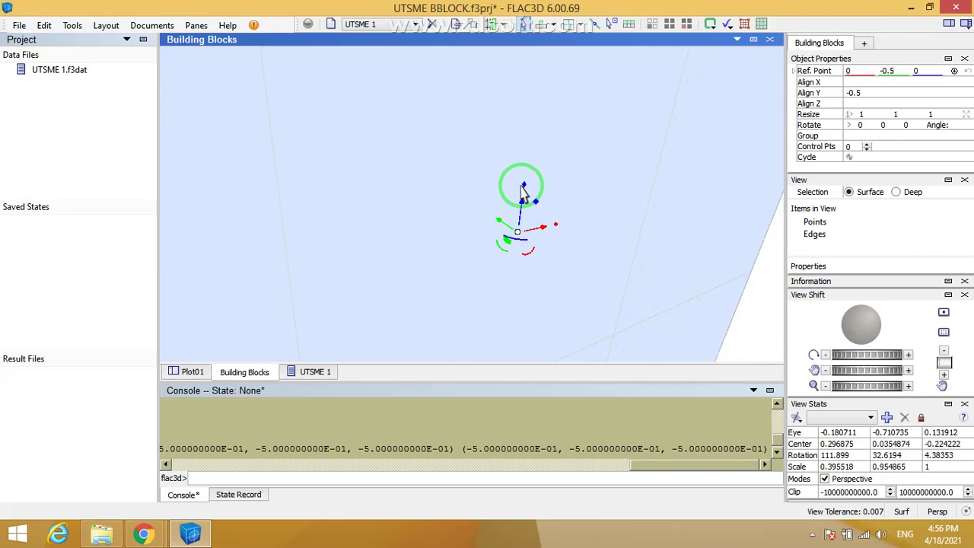
Step: Open the value entry for the front face's Z resize handle and for its X move arrow
click(523, 184)
mouse_move(524, 189)
mouse_down()
mouse_move(474, 152)
mouse_move(545, 236)
mouse_up()
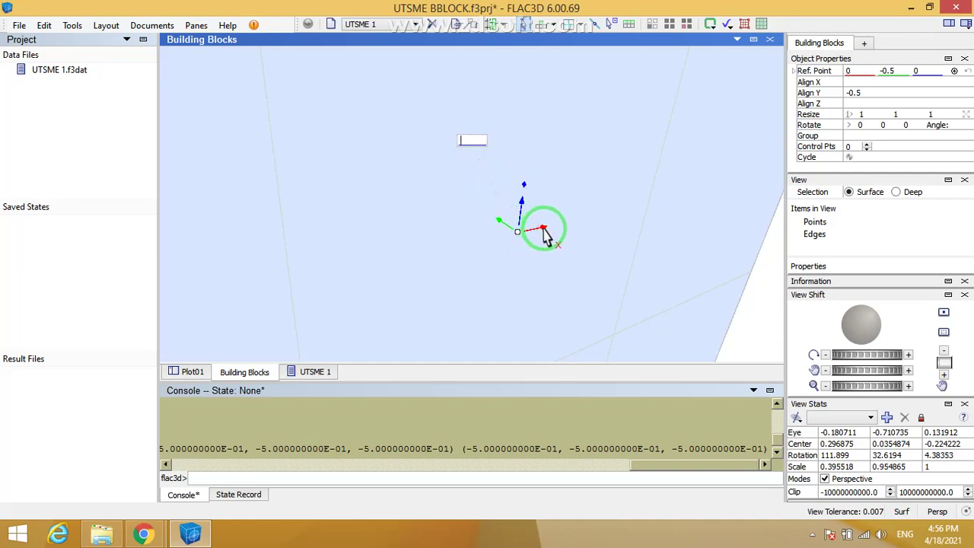
click(543, 227)
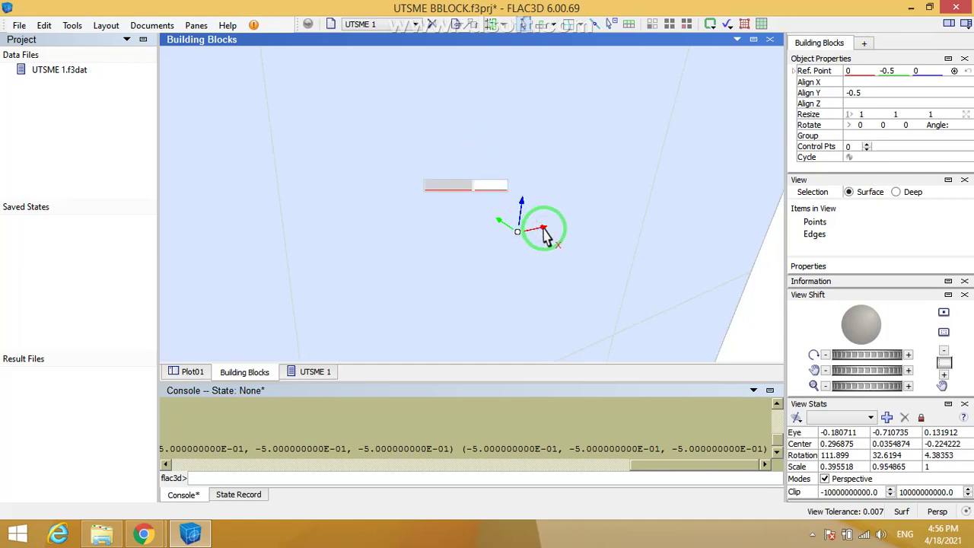
drag(545, 236, 461, 237)
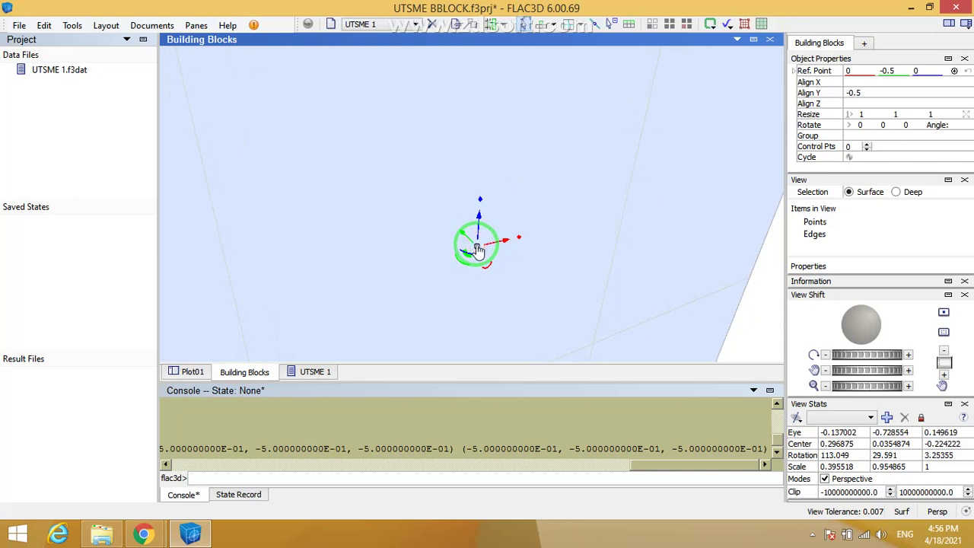
Step: Open the front face's floating Object Properties from its reference point, move the dialog aside, and close it
double_click(477, 250)
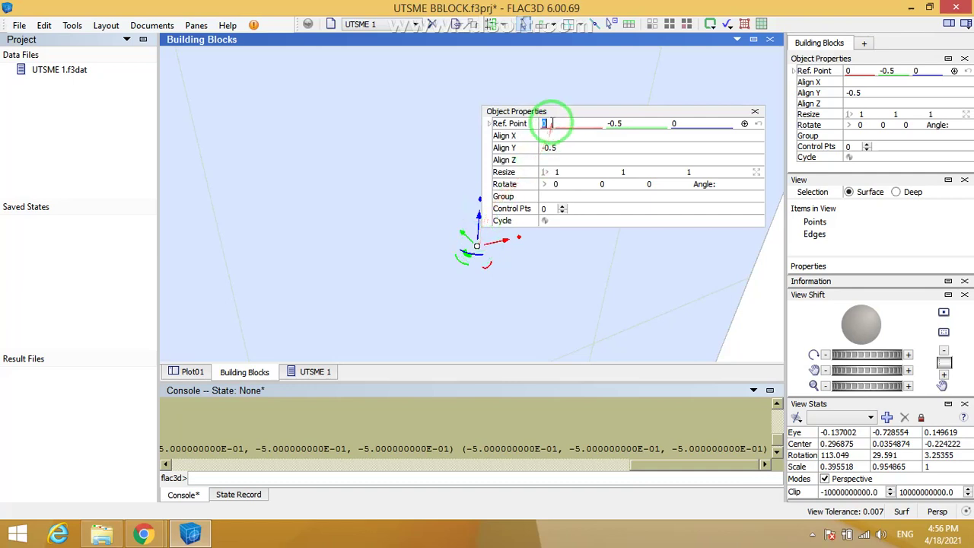
drag(544, 111, 281, 129)
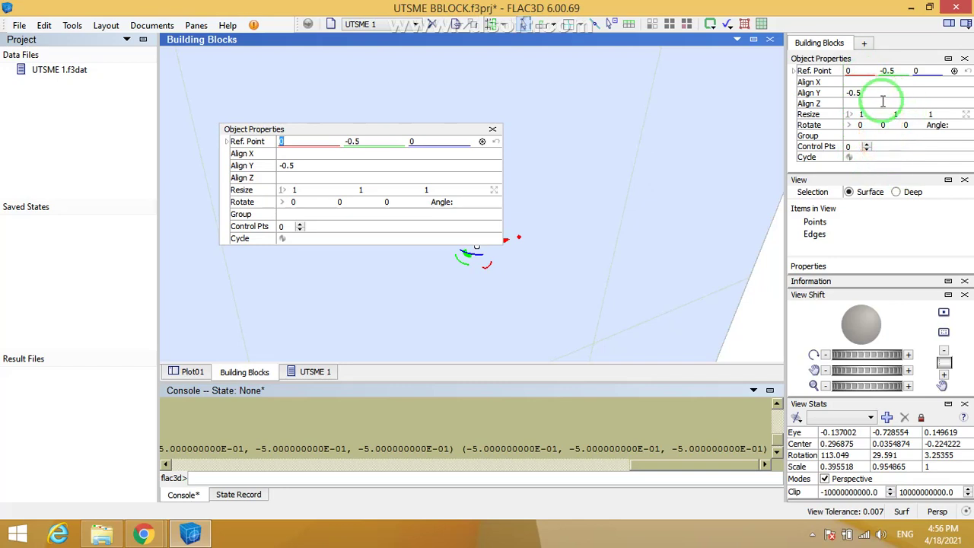
click(631, 131)
Step: Reset the view to fit the block, and inspect the front face's manipulator from both sides
scroll(387, 139, down, 4)
scroll(387, 145, down, 6)
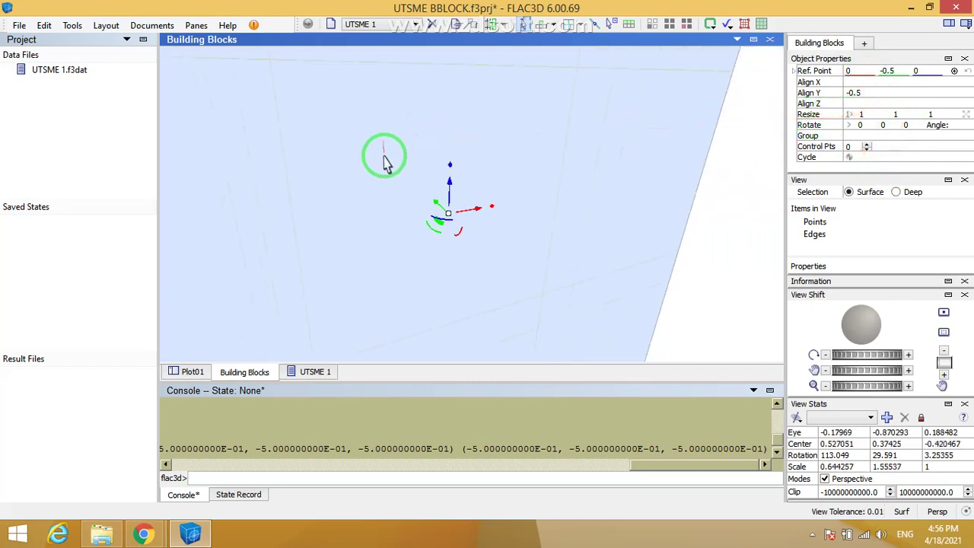
drag(557, 191, 559, 213)
key(ctrl+r)
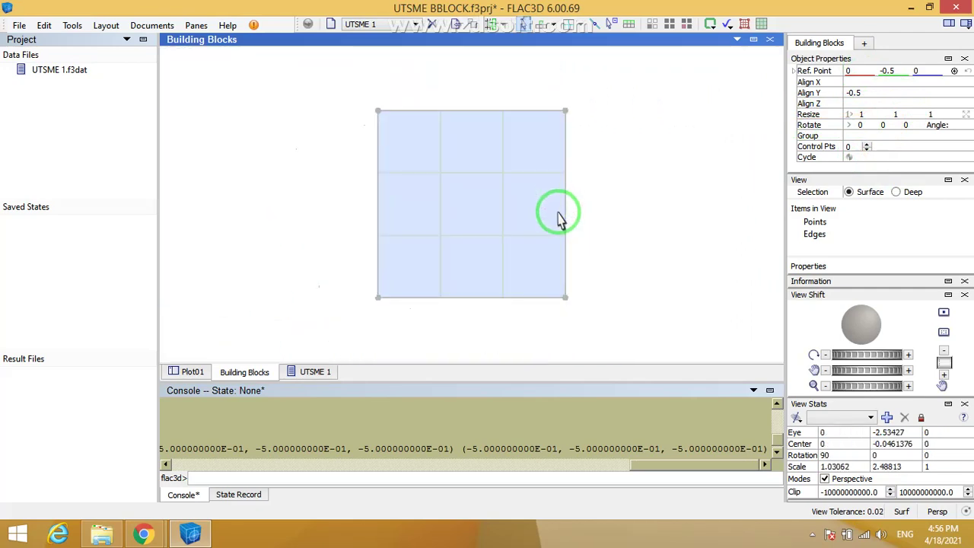
click(472, 203)
right_drag(583, 208, 499, 221)
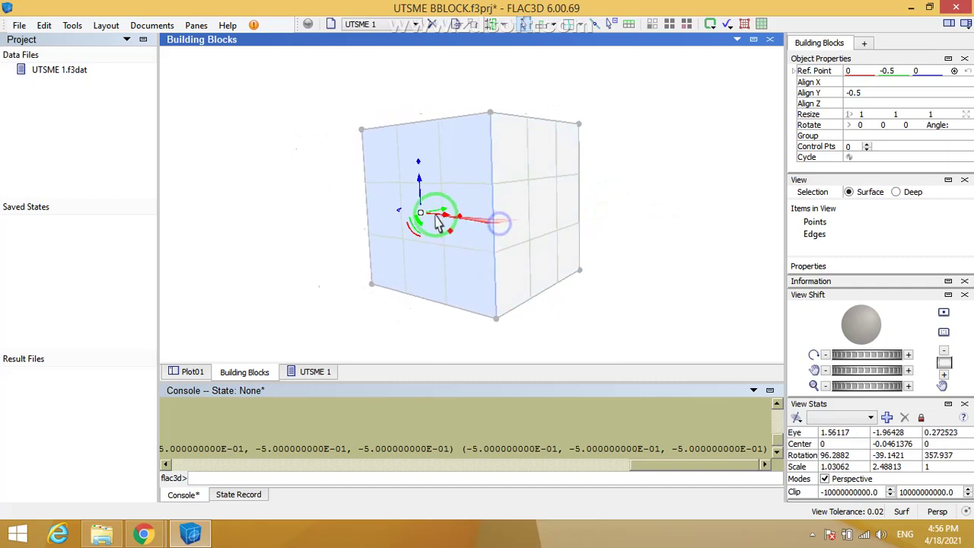
scroll(427, 217, up, 6)
right_drag(427, 223, 426, 228)
drag(426, 232, 530, 219)
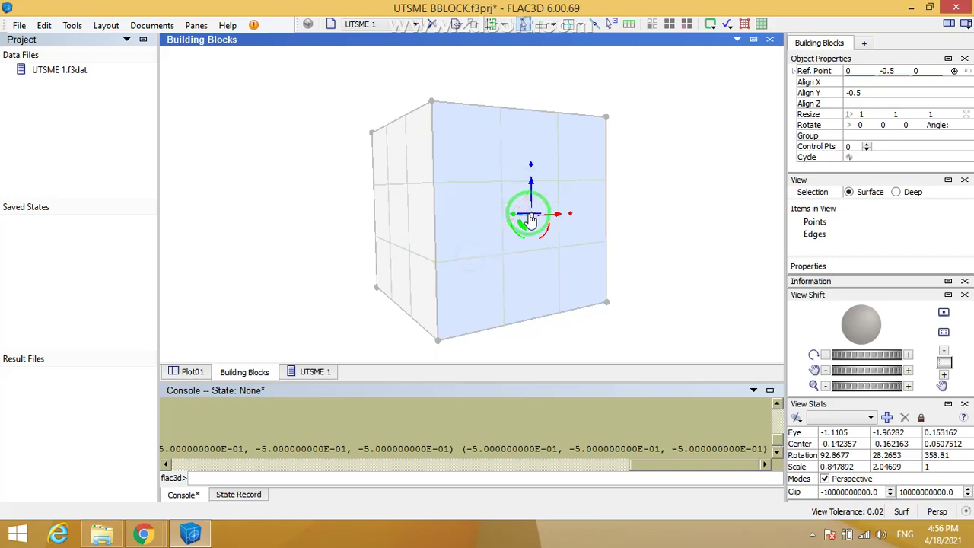
Step: Select the block's upper front edge, its front face and the entire block in turn
click(522, 111)
right_drag(541, 140, 465, 163)
click(487, 200)
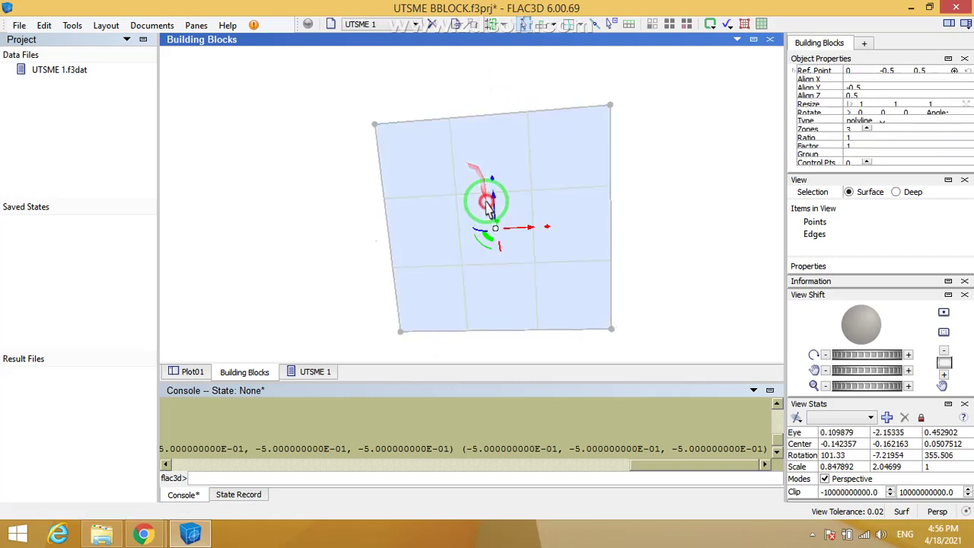
right_drag(543, 156, 547, 186)
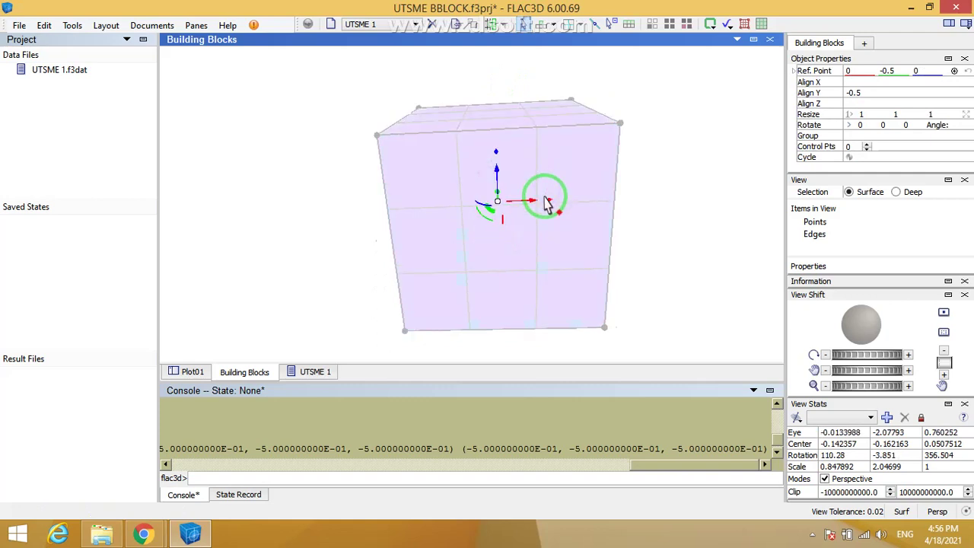
drag(546, 200, 372, 194)
drag(383, 278, 542, 262)
click(499, 207)
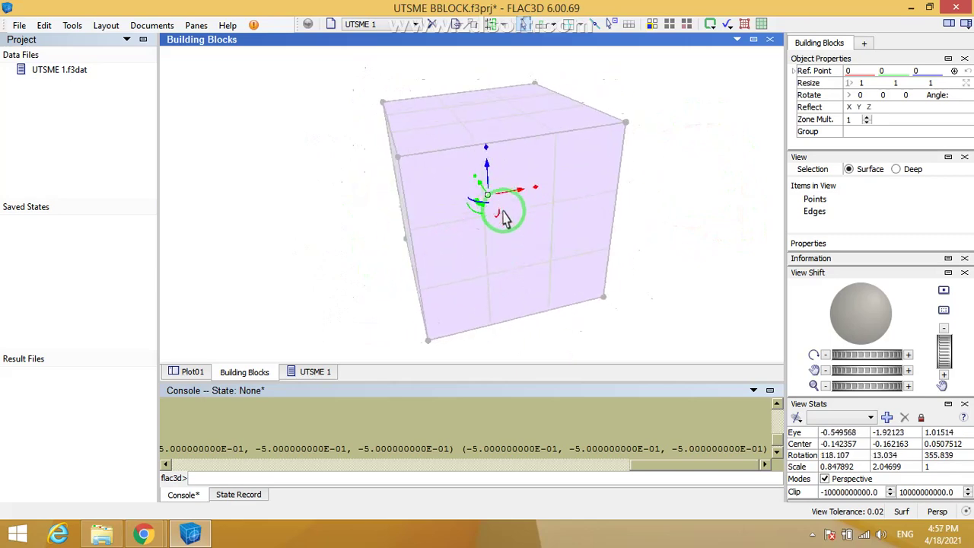
Step: Move the entire block freely by its reference point to about (-1.10, 0.37, 0.21), and clear the selection
scroll(506, 230, down, 1)
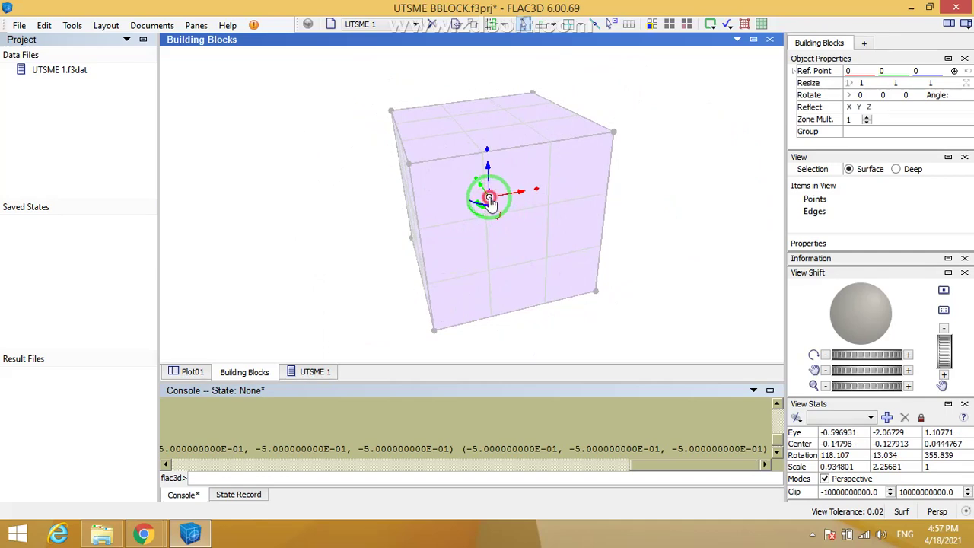
drag(490, 197, 307, 173)
scroll(555, 193, down, 5)
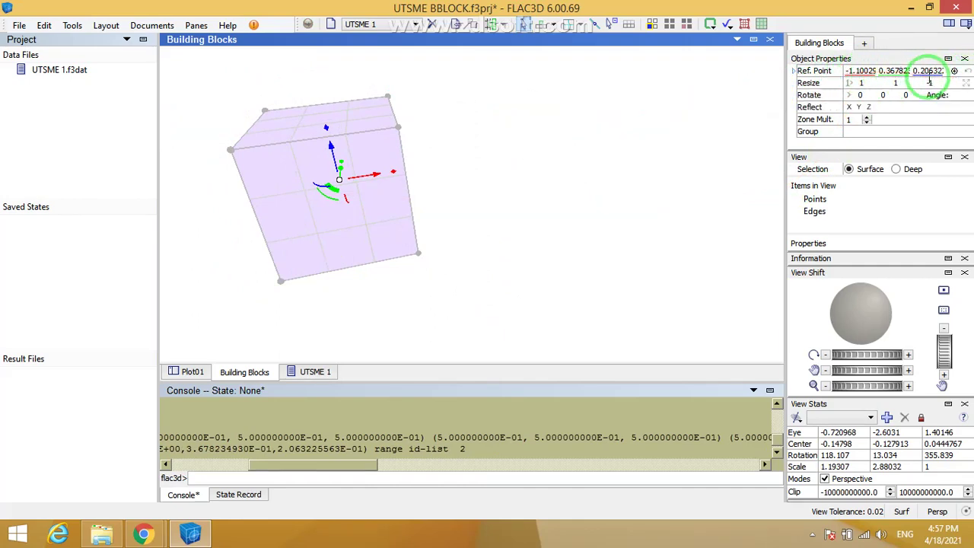
click(504, 155)
Step: Add a free Tet block with edge length 1, centered at location 5, 5, 5
right_click(545, 141)
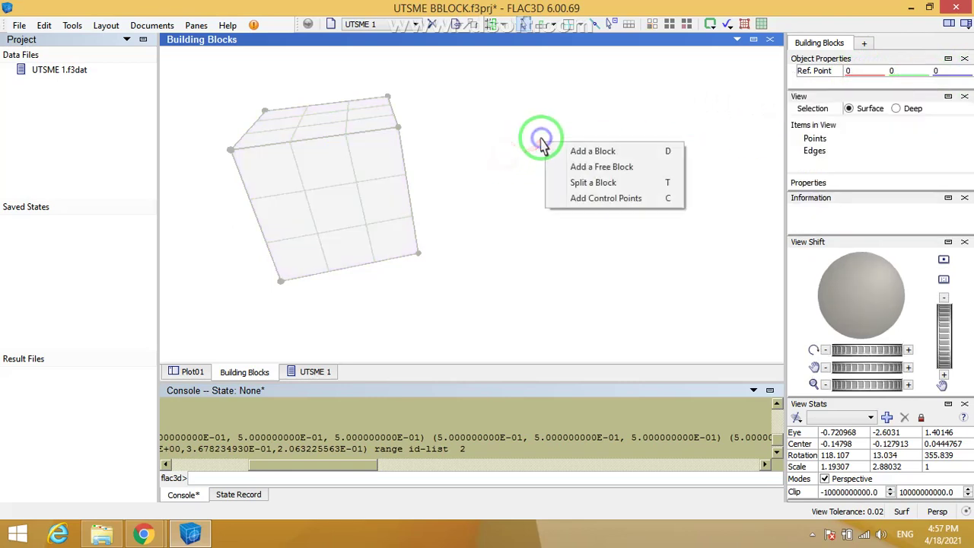
click(582, 167)
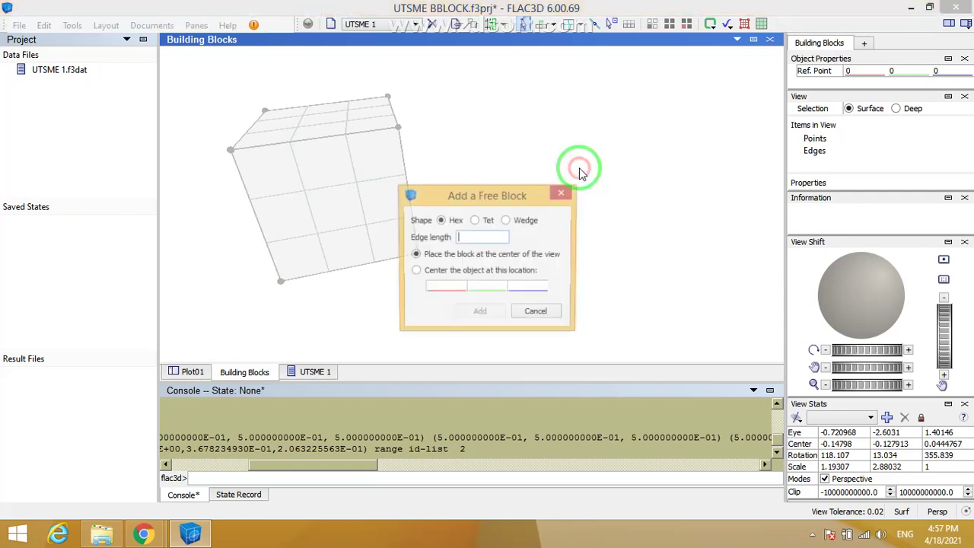
drag(518, 191, 592, 144)
click(541, 190)
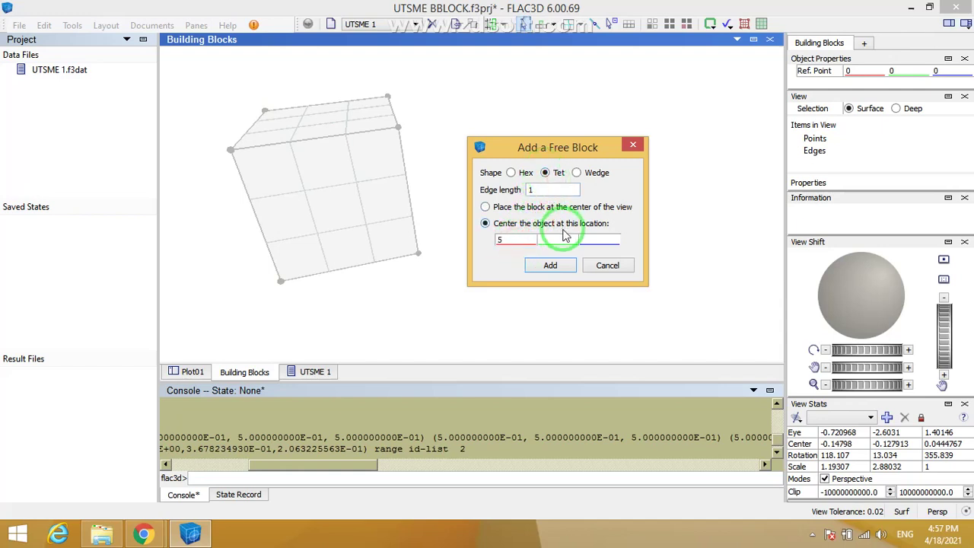
text(5)
click(587, 240)
text(5)
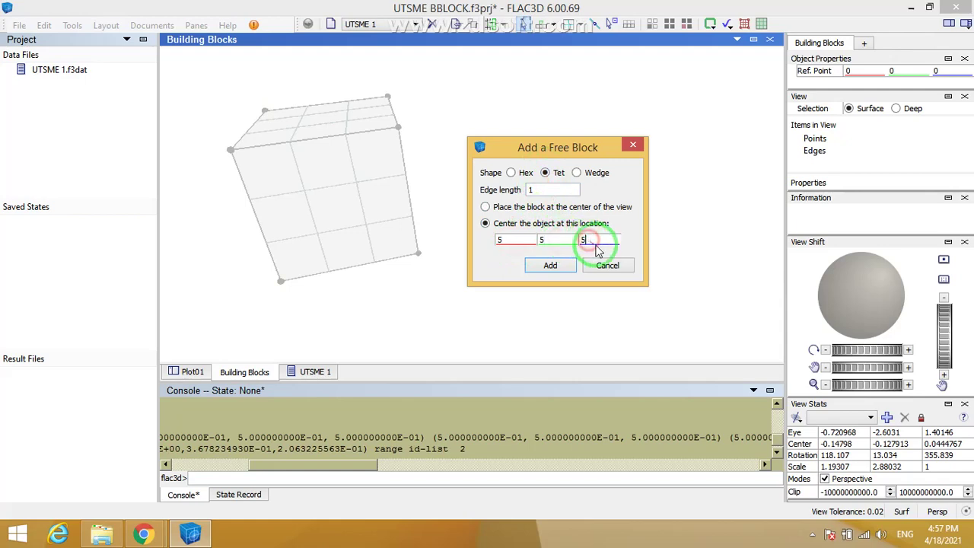
click(550, 266)
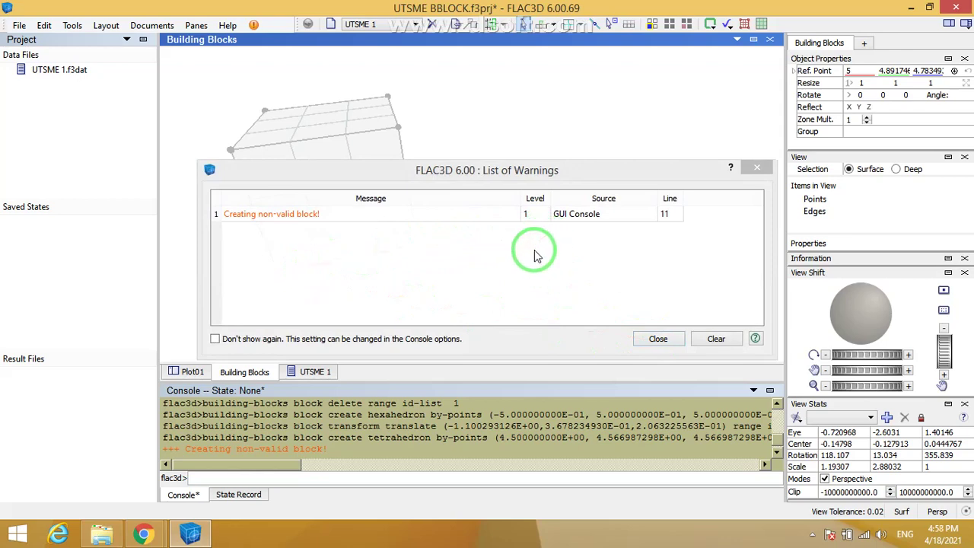
Step: Turn off future display of the warnings list and close it
click(214, 340)
click(214, 340)
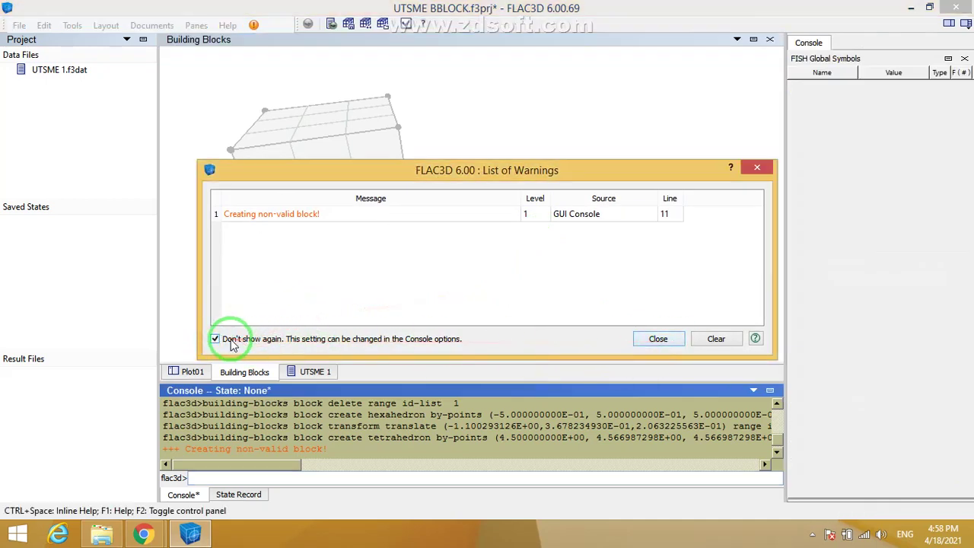
click(756, 167)
Step: Bring both blocks into view, select the free Tet block and examine its shape up close
scroll(318, 247, down, 3)
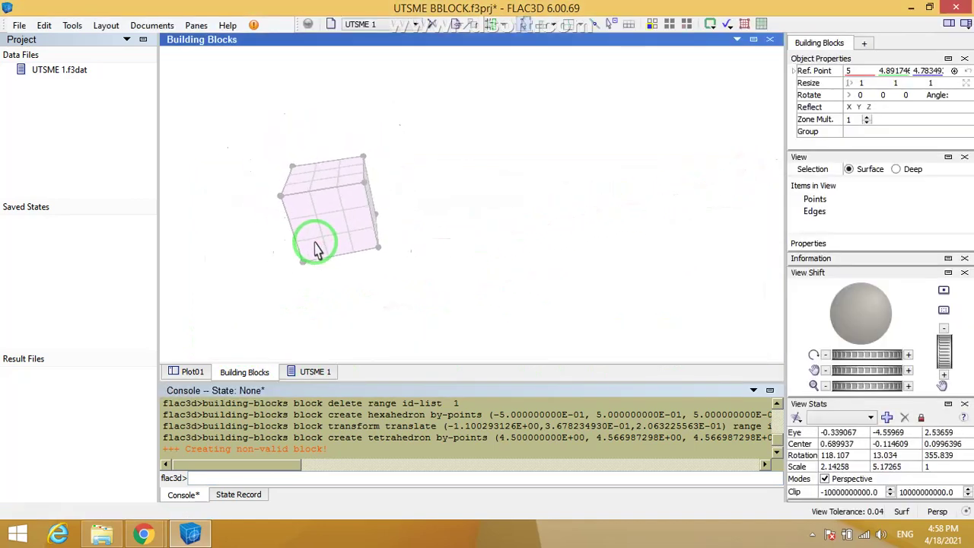
scroll(300, 234, down, 7)
right_drag(335, 228, 295, 126)
click(512, 226)
key(ctrl+r)
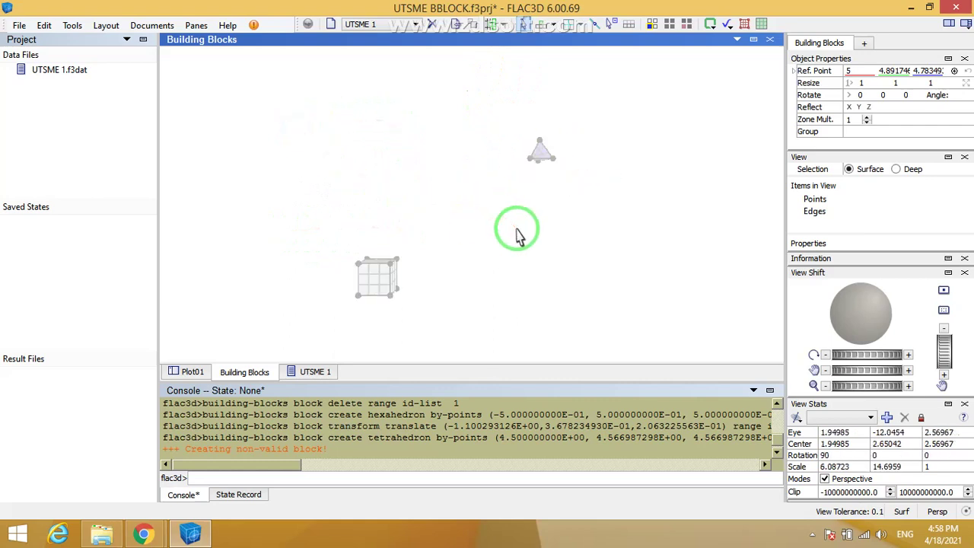
click(531, 156)
scroll(563, 150, up, 16)
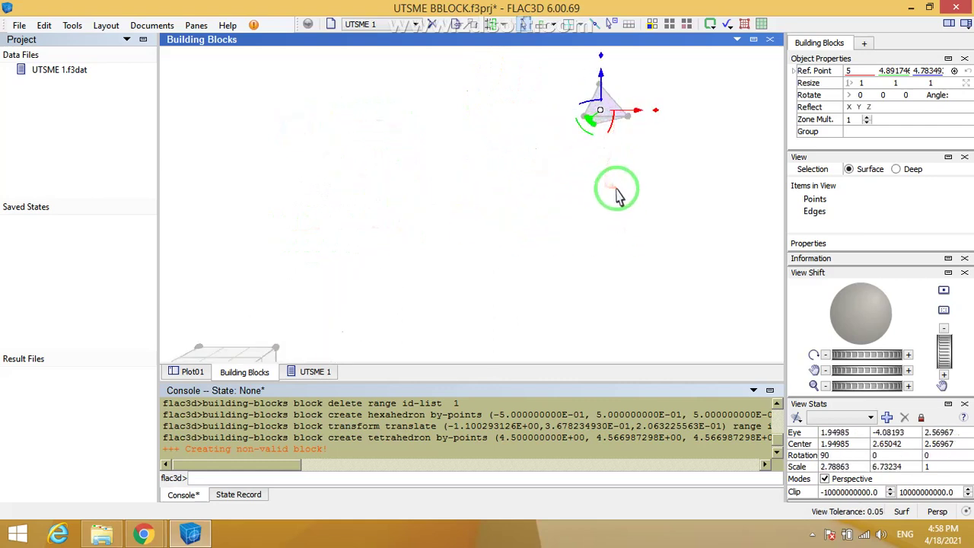
right_drag(616, 194, 520, 179)
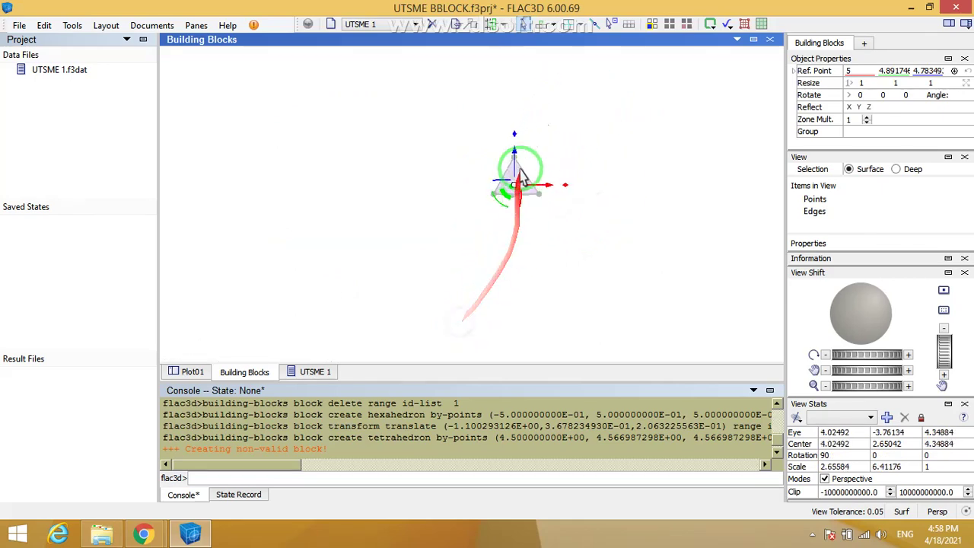
scroll(520, 169, up, 16)
right_drag(591, 180, 484, 221)
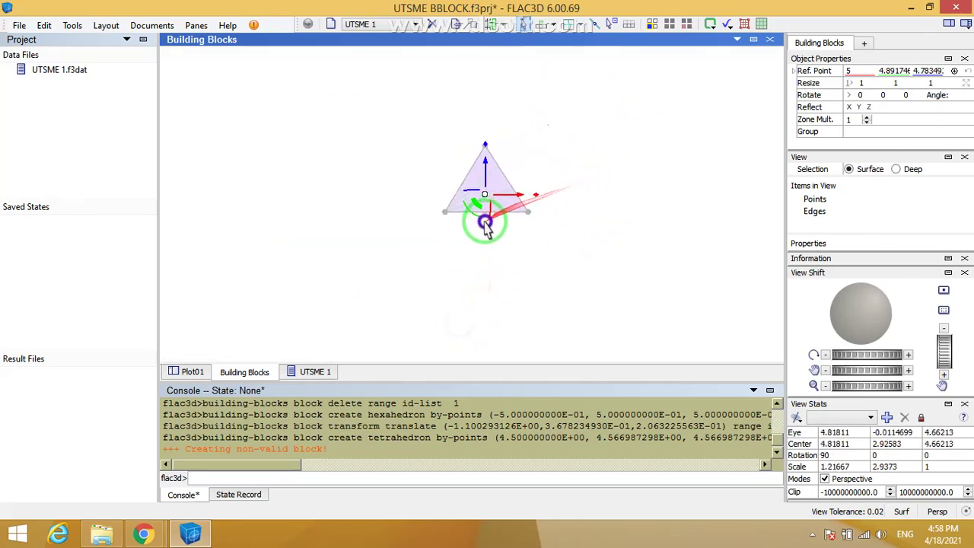
scroll(495, 206, up, 3)
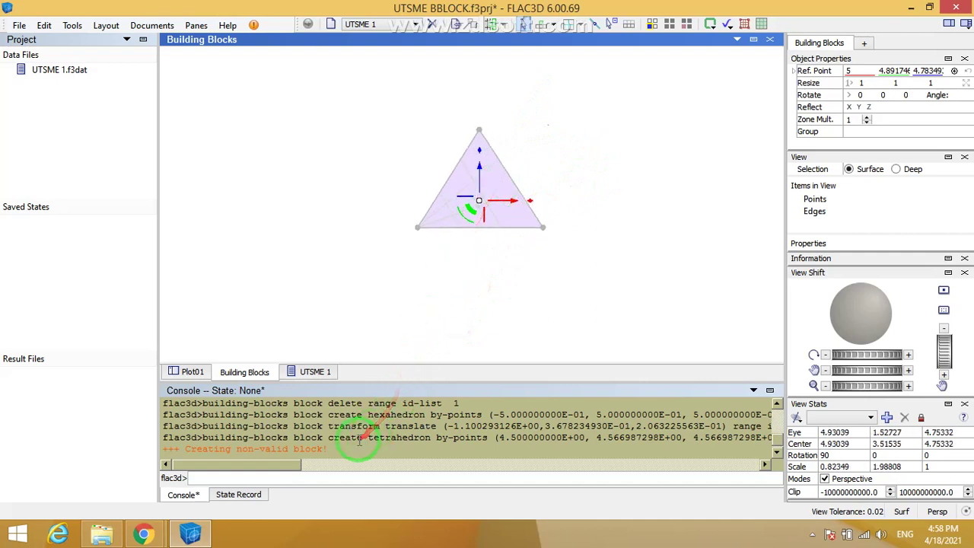
Step: Delete the hexahedral block and keep the Tet block
scroll(361, 437, down, 1)
drag(442, 263, 204, 281)
click(243, 281)
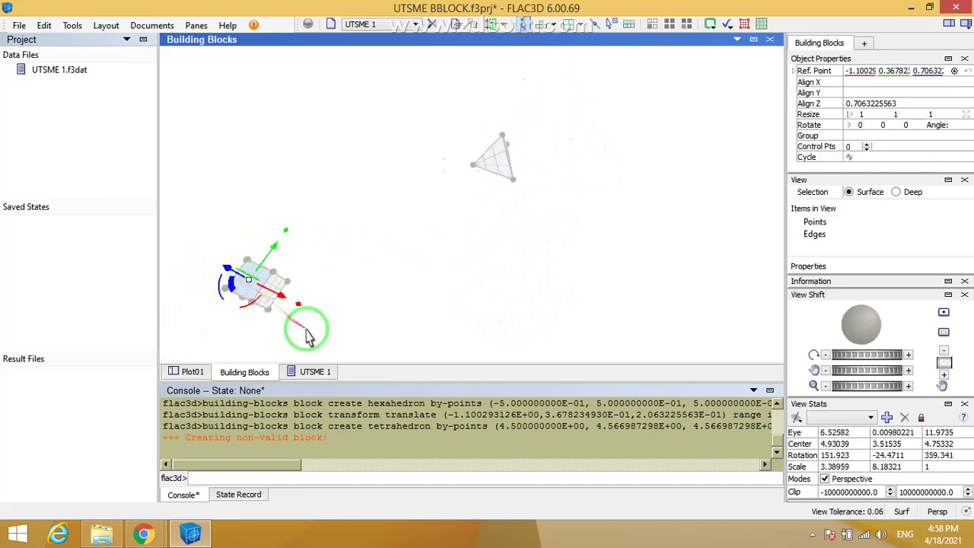
key(Delete)
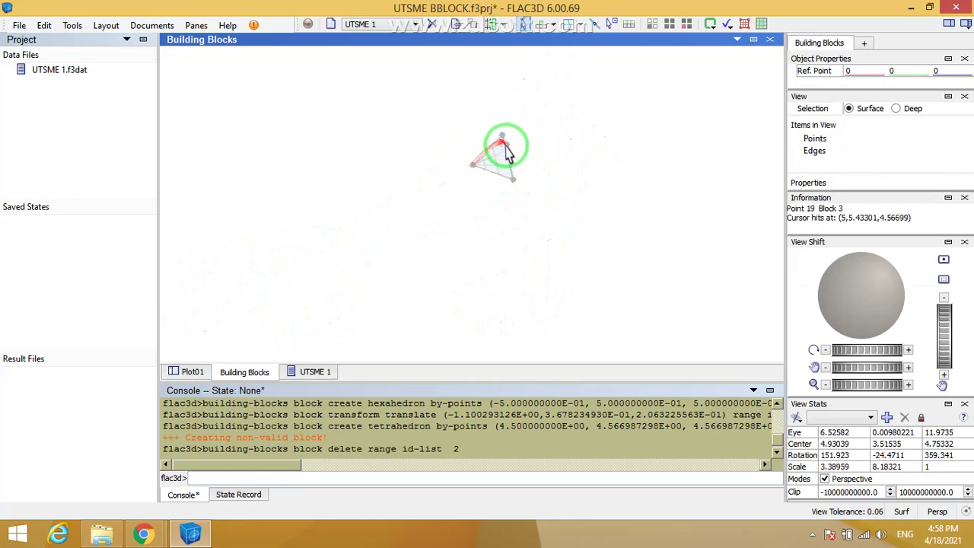
Step: Select one face of the Tet block and the entire block in turn, examine its sides, and clear the selection
key(ctrl+r)
scroll(511, 135, up, 2)
right_drag(522, 156, 357, 204)
drag(358, 211, 504, 240)
click(504, 240)
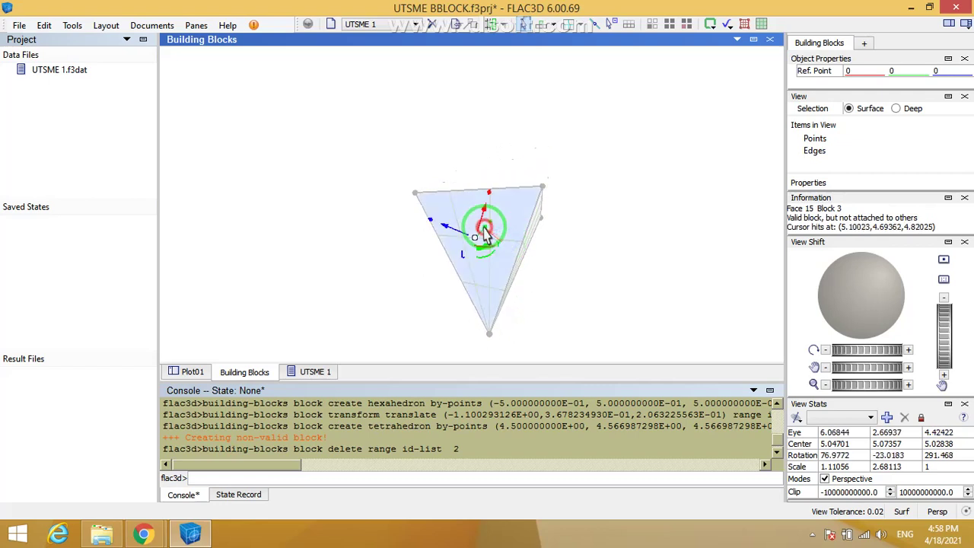
click(530, 251)
drag(550, 272, 452, 287)
drag(479, 207, 480, 242)
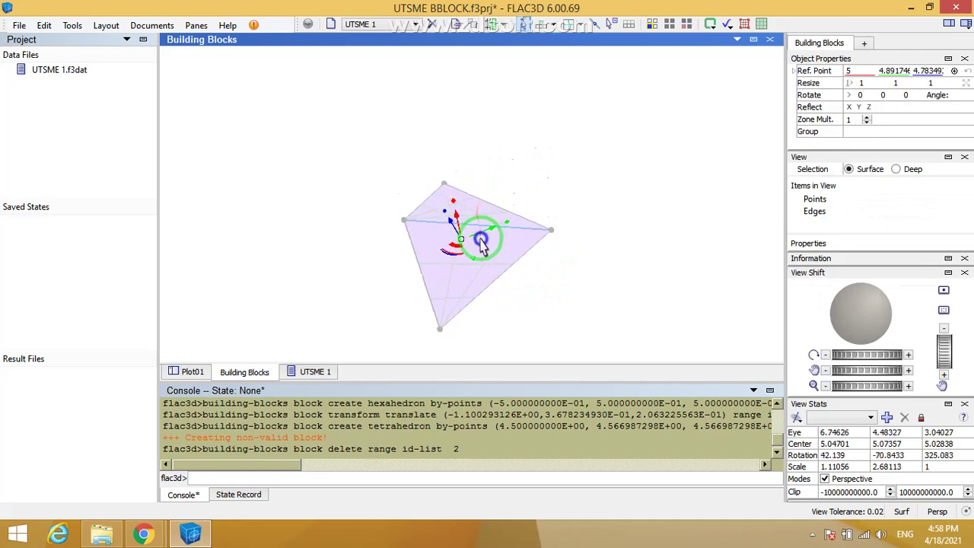
drag(530, 291, 535, 212)
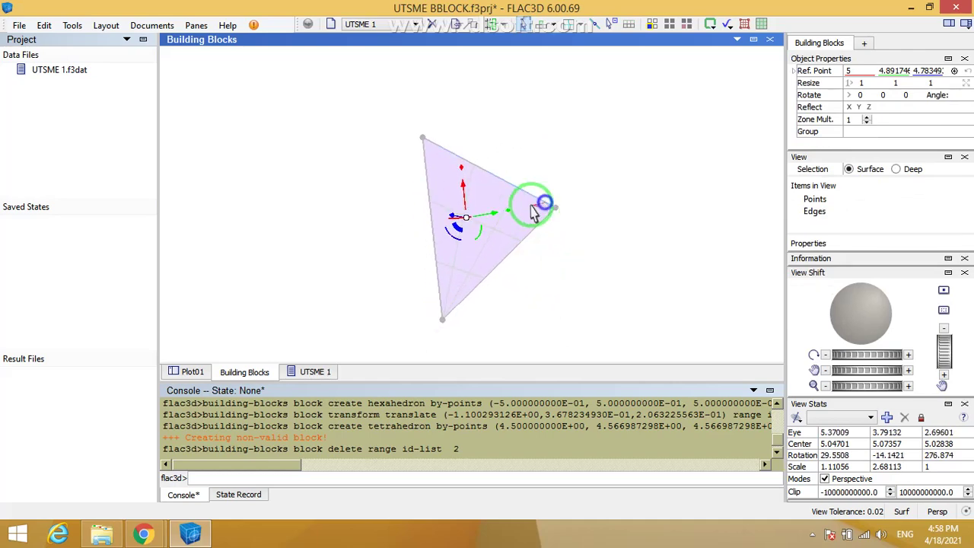
click(556, 285)
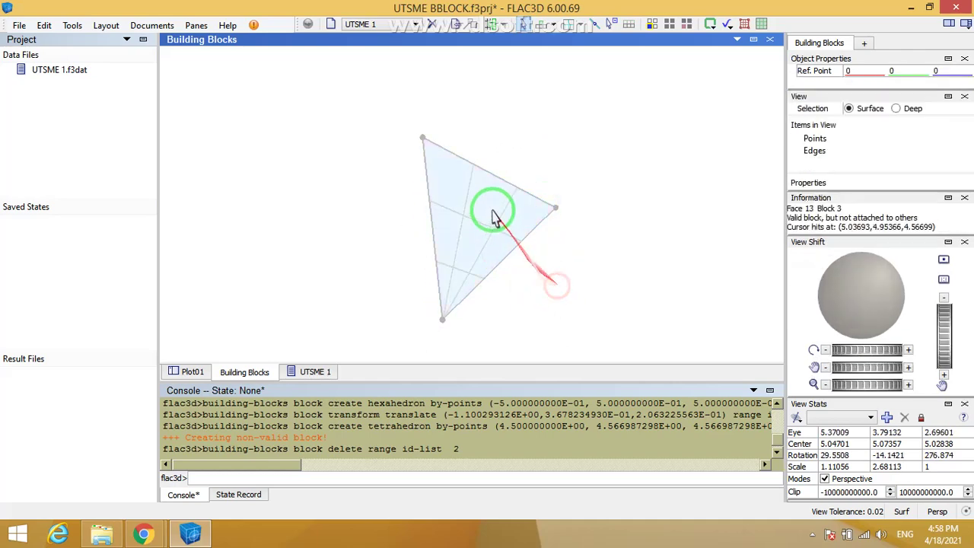
Step: Select the Tet block's bottom face and its corner point at about (5.5, 4.57, 4.57), and clear the selection
click(491, 213)
scroll(460, 234, up, 4)
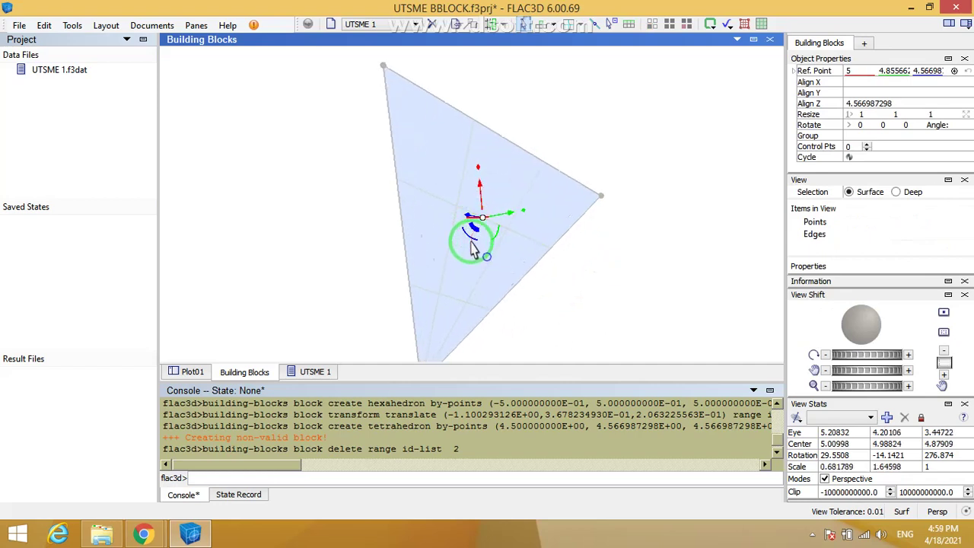
drag(472, 247, 384, 70)
scroll(373, 141, down, 4)
right_drag(403, 145, 418, 178)
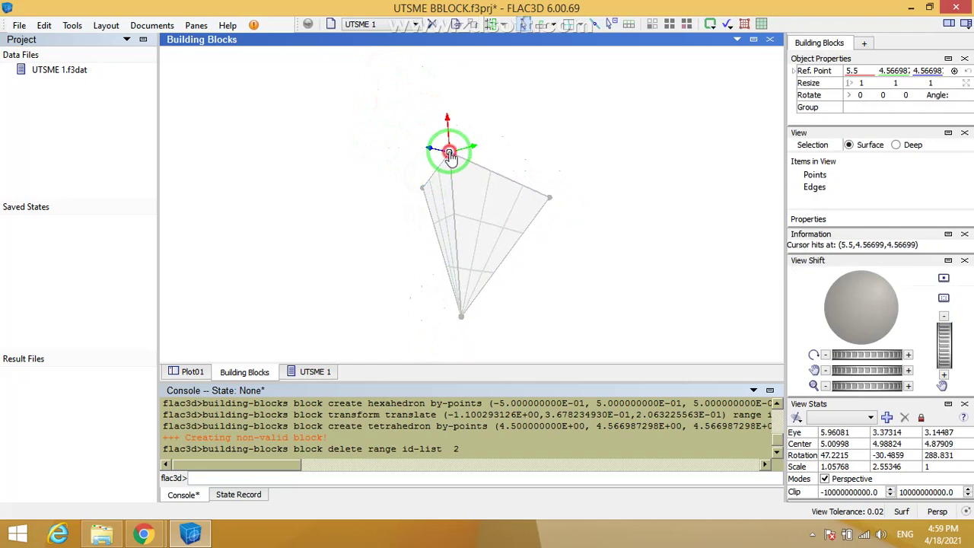
drag(448, 152, 370, 220)
click(366, 217)
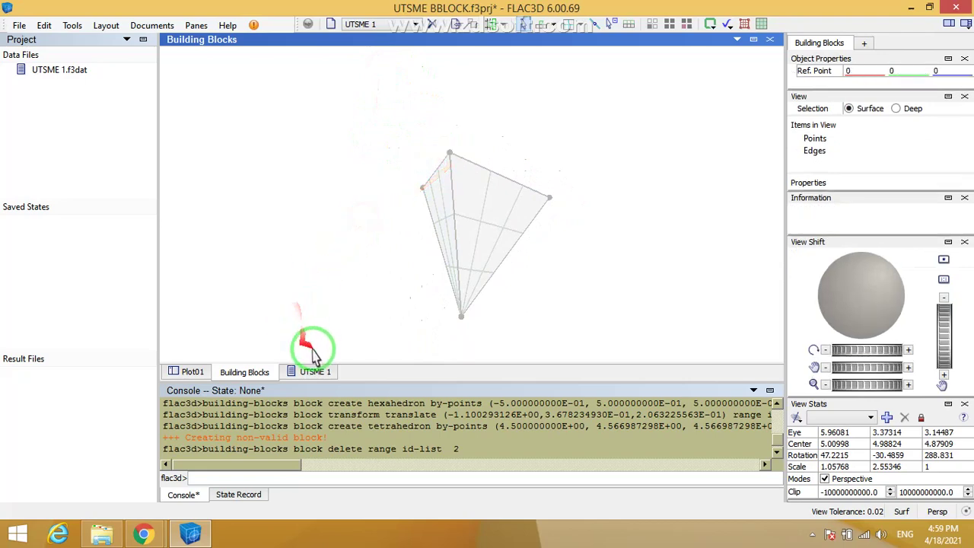
Step: Select the entire Tet block and delete it
click(455, 228)
click(482, 224)
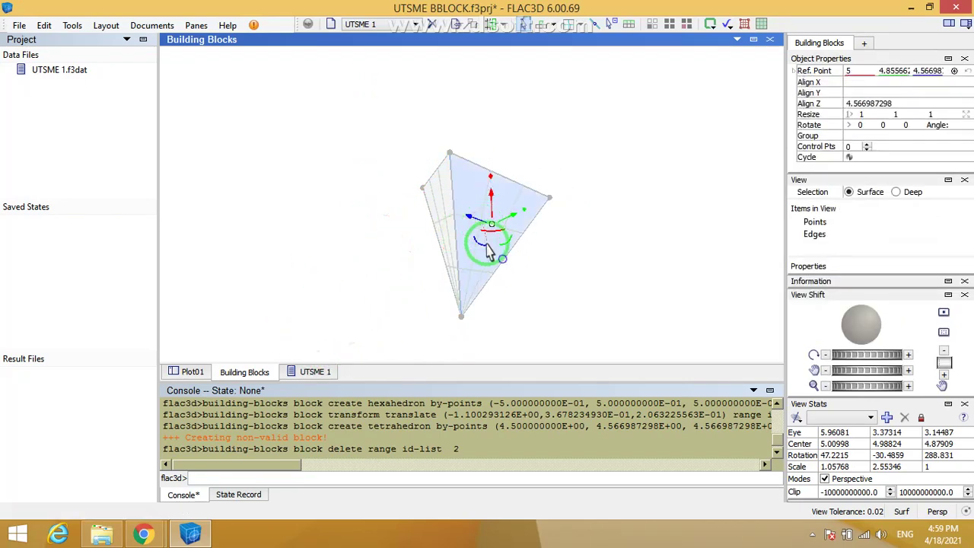
click(491, 255)
key(Delete)
Step: Add a free Wedge block with edge length 2, centered at location 0, 0, 0
right_click(394, 165)
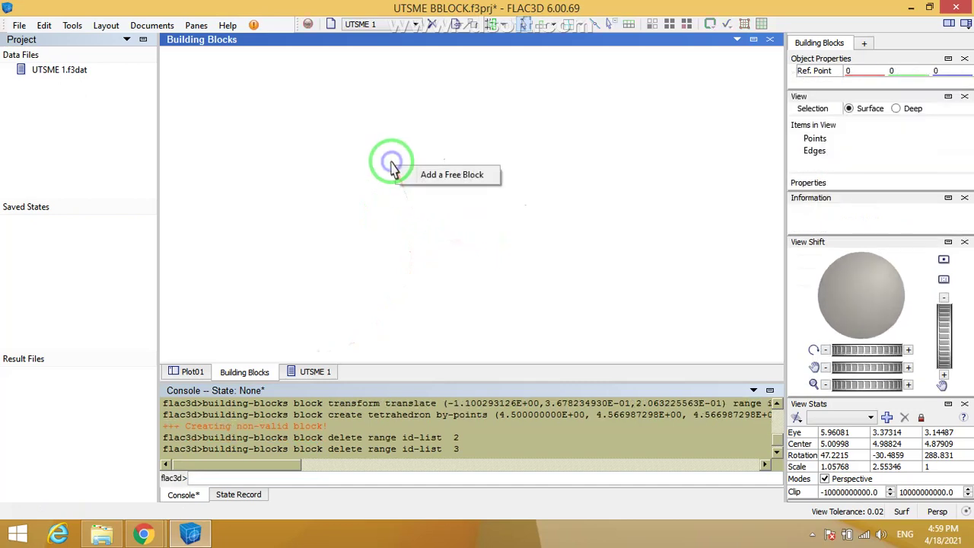
click(418, 175)
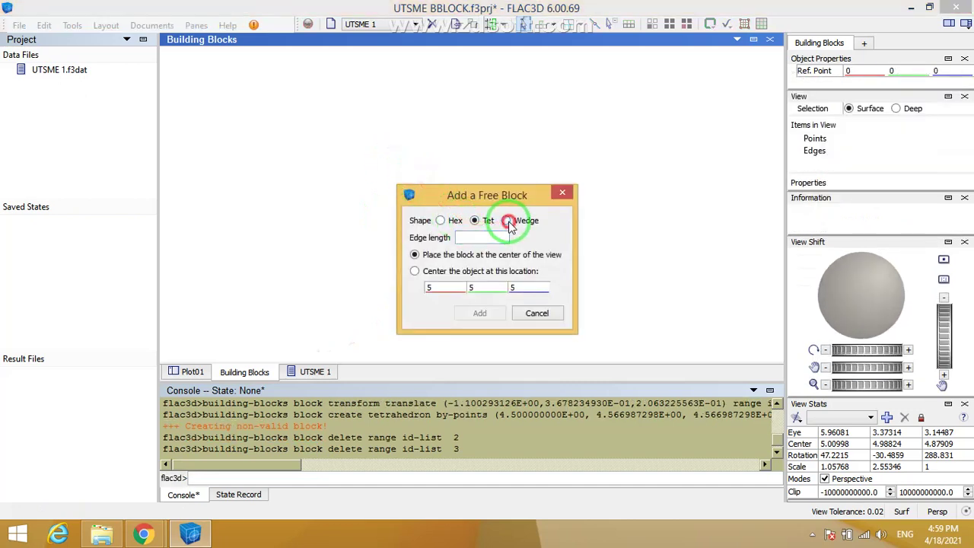
click(507, 221)
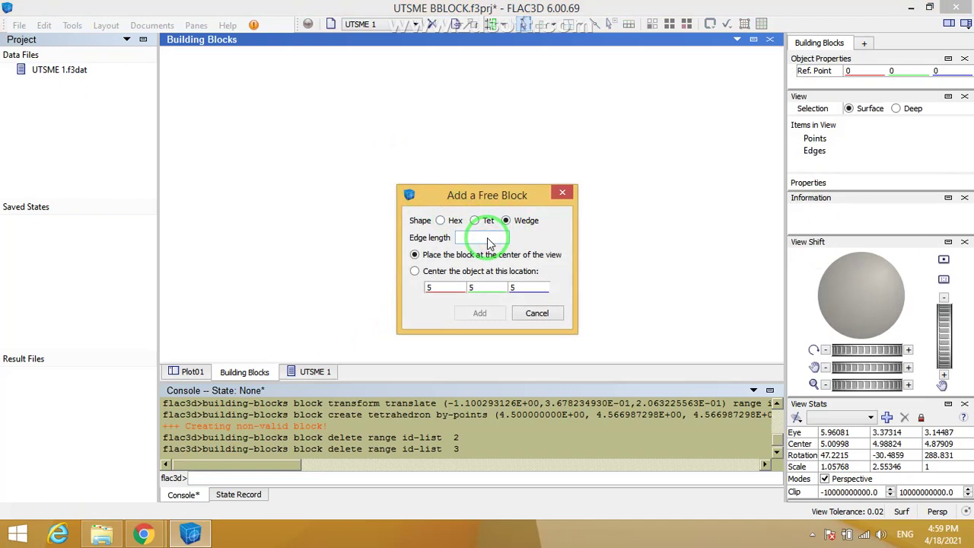
click(443, 287)
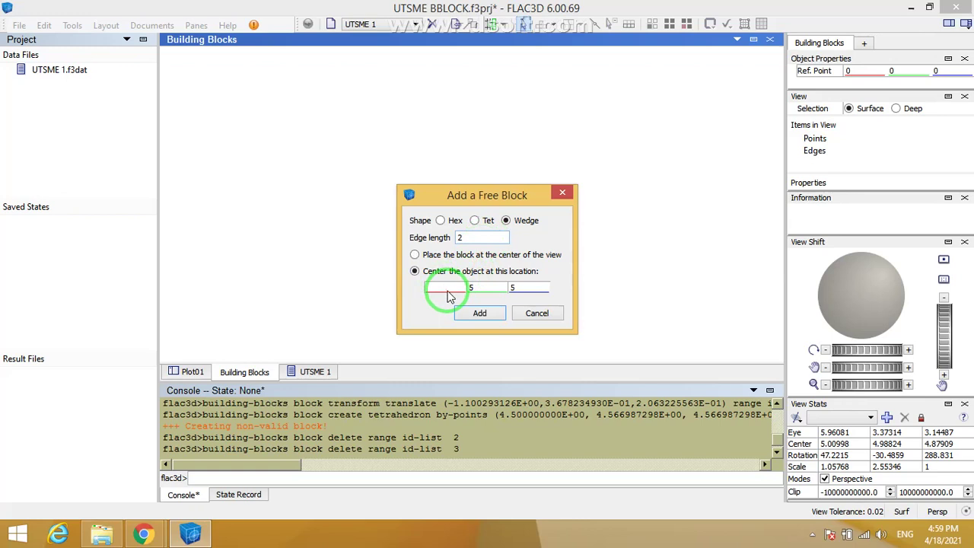
text(00)
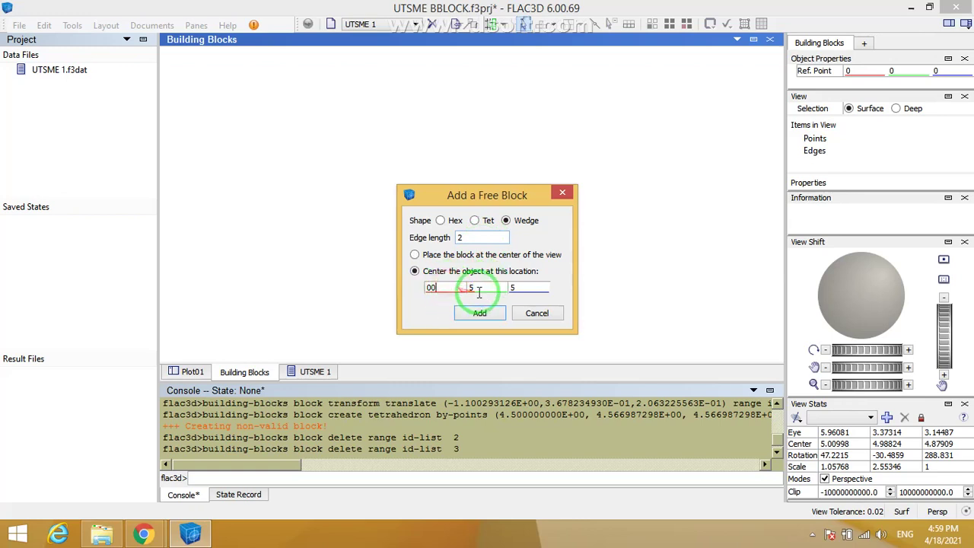
key(BackSpace)
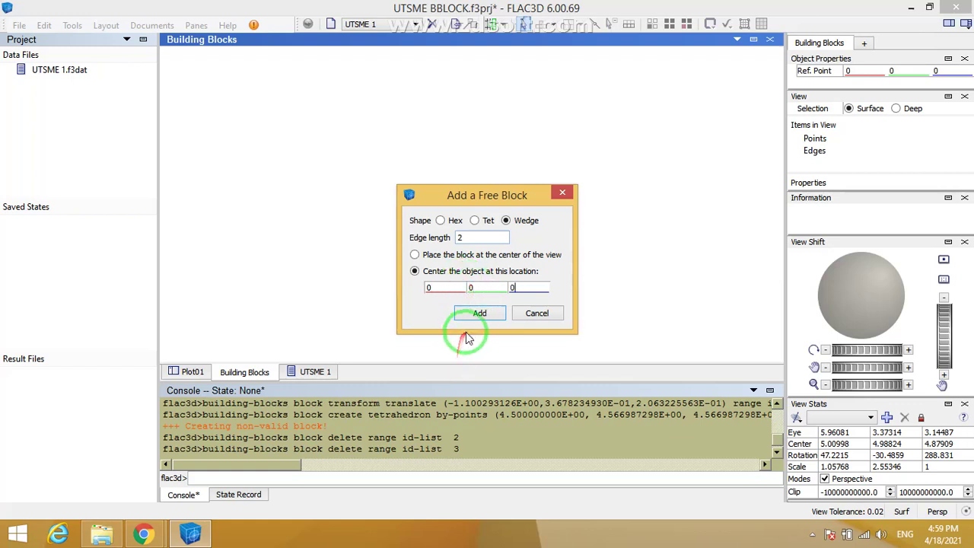
click(477, 315)
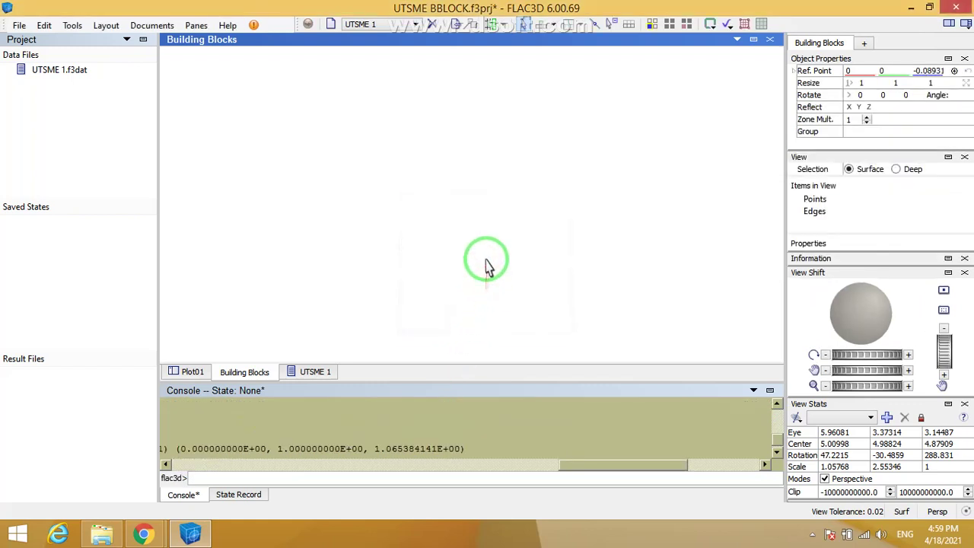
Step: Examine the Wedge block's triangular and rectangular faces, and delete the entire block
drag(482, 200, 493, 318)
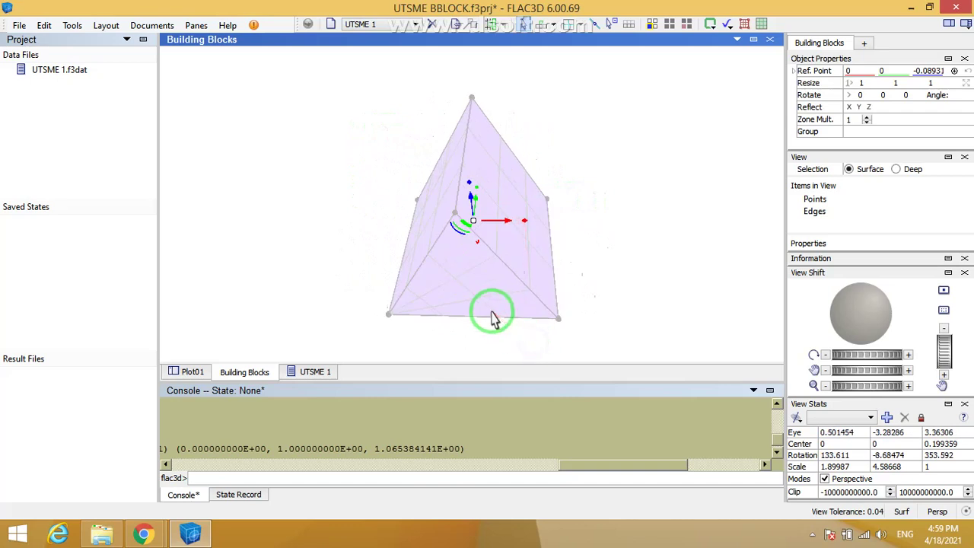
drag(466, 280, 459, 238)
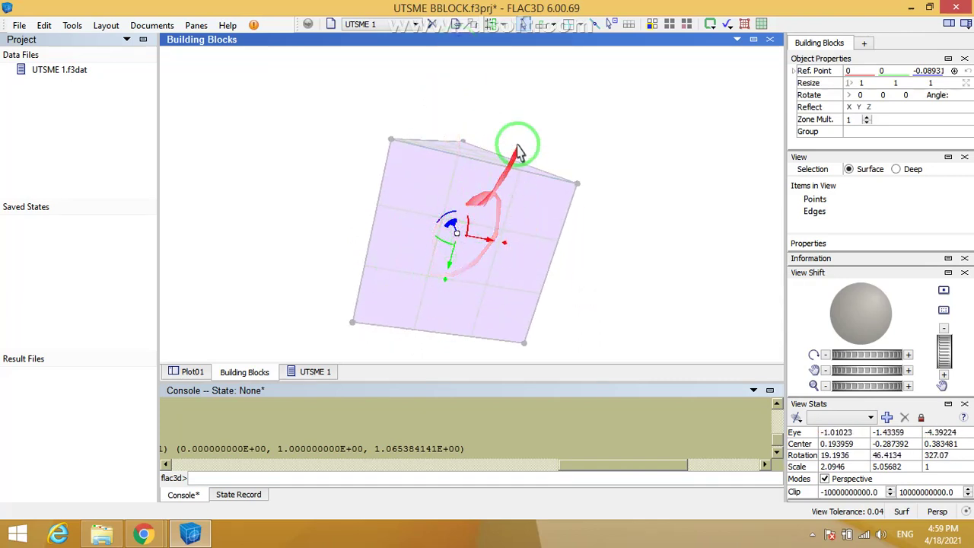
drag(517, 150, 539, 281)
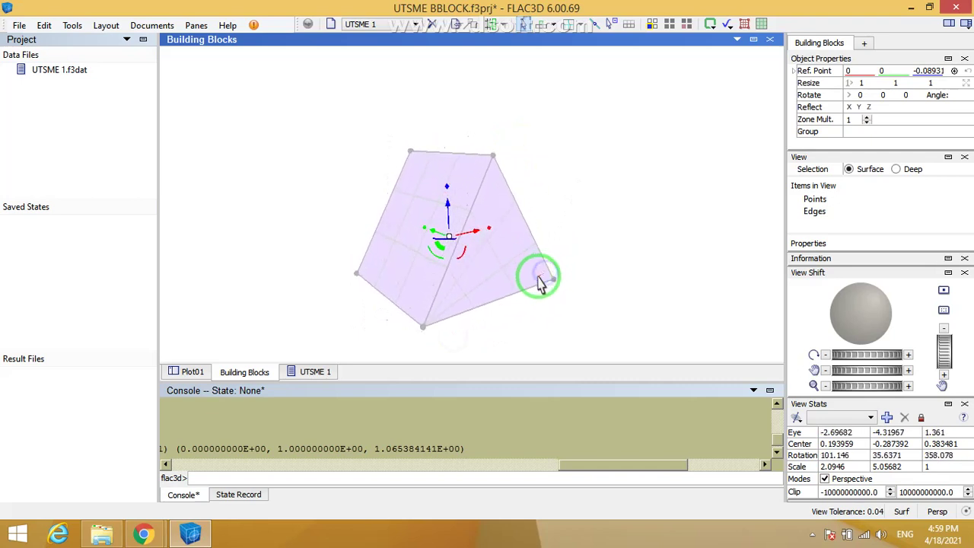
click(493, 275)
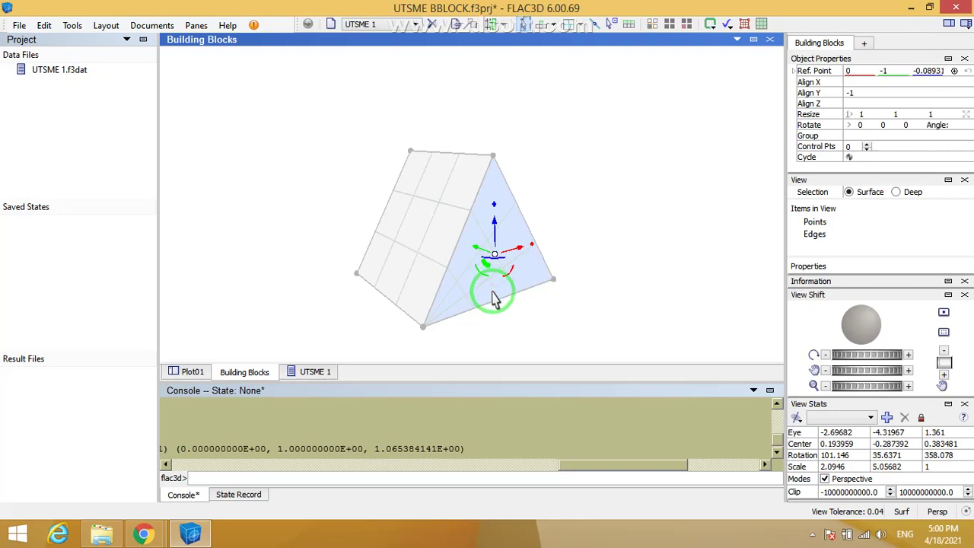
click(493, 298)
key(Delete)
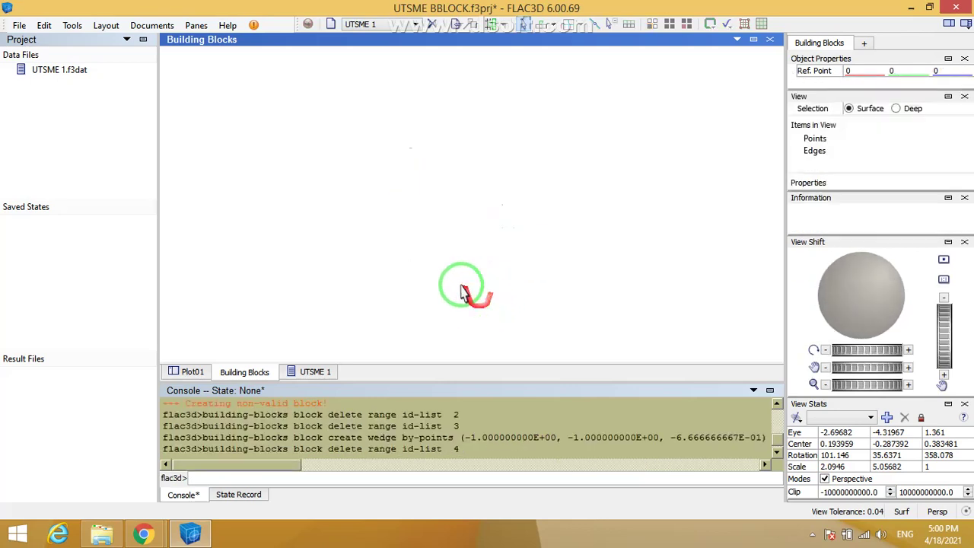
Step: Add a free Hex block with edge length 10, centered at location 0, 0, 0
click(470, 209)
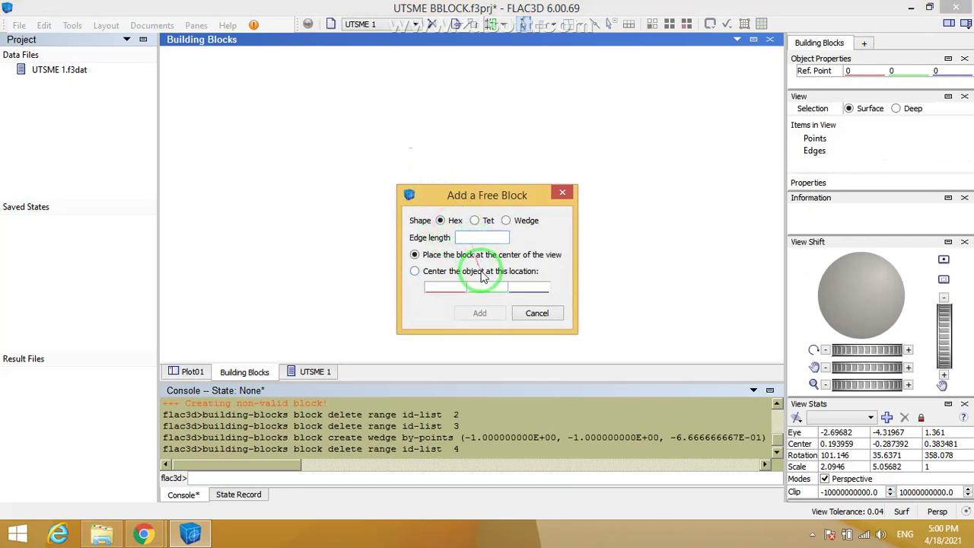
text(10)
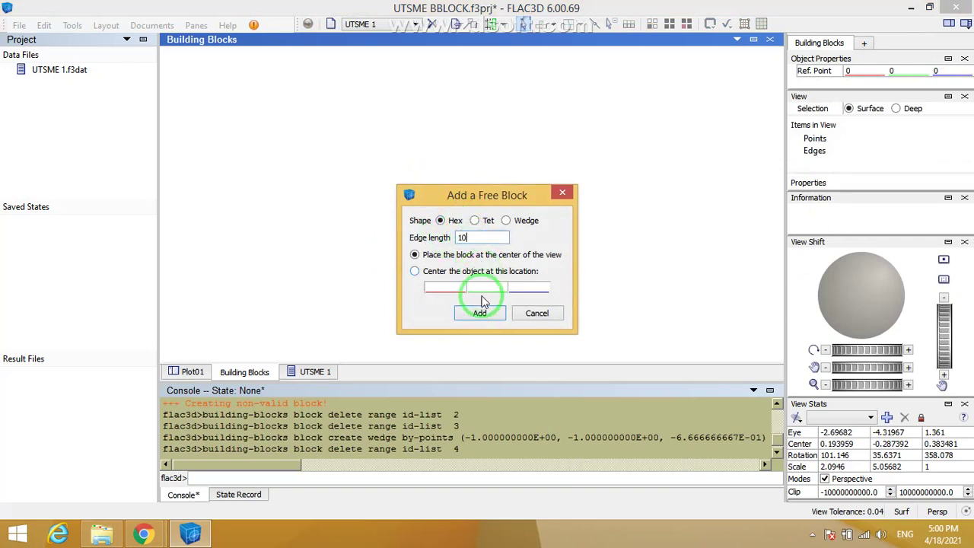
click(440, 289)
text(0)
click(476, 290)
text(0)
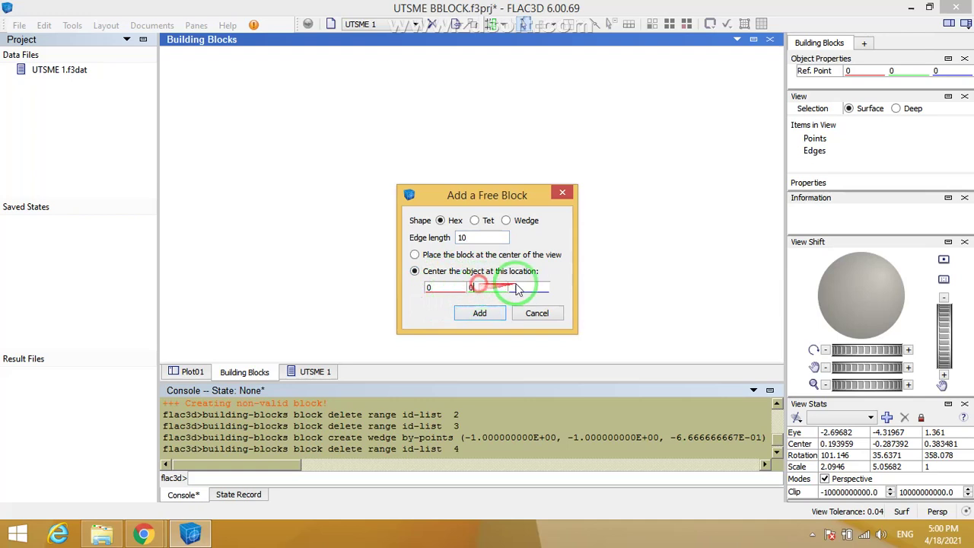
click(535, 285)
click(479, 313)
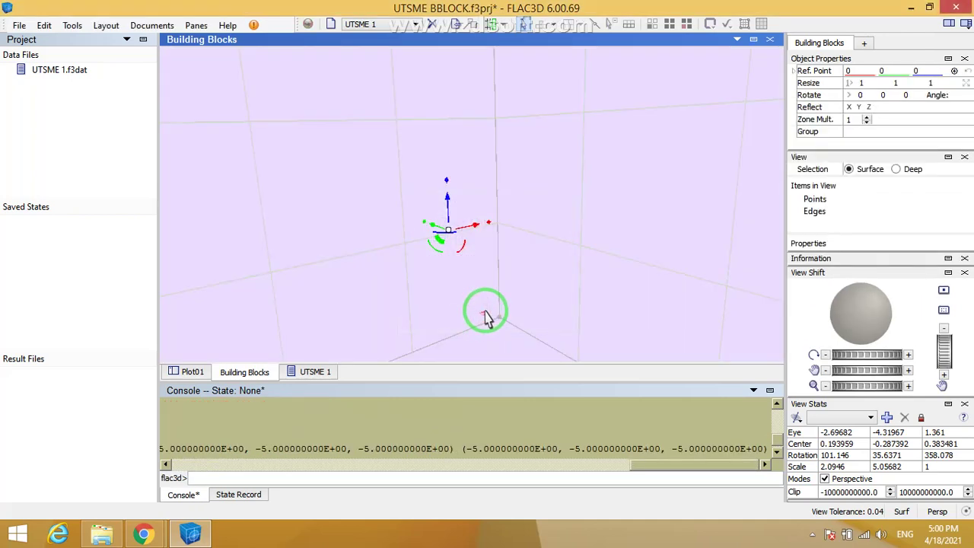
Step: Move the manipulator's reference point to the Hex block's lower front corner at -5, -5, -5
drag(485, 317, 604, 210)
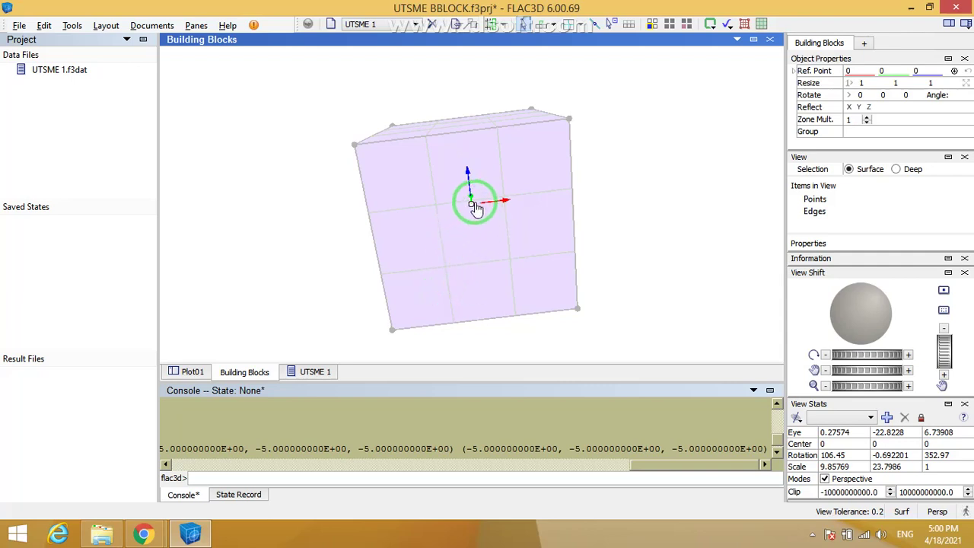
drag(472, 210, 392, 340)
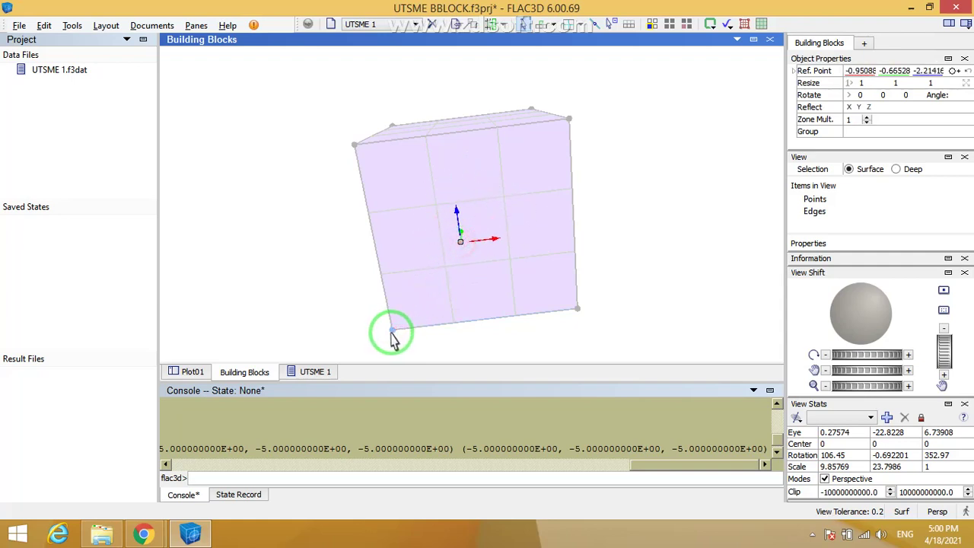
scroll(391, 333, up, 3)
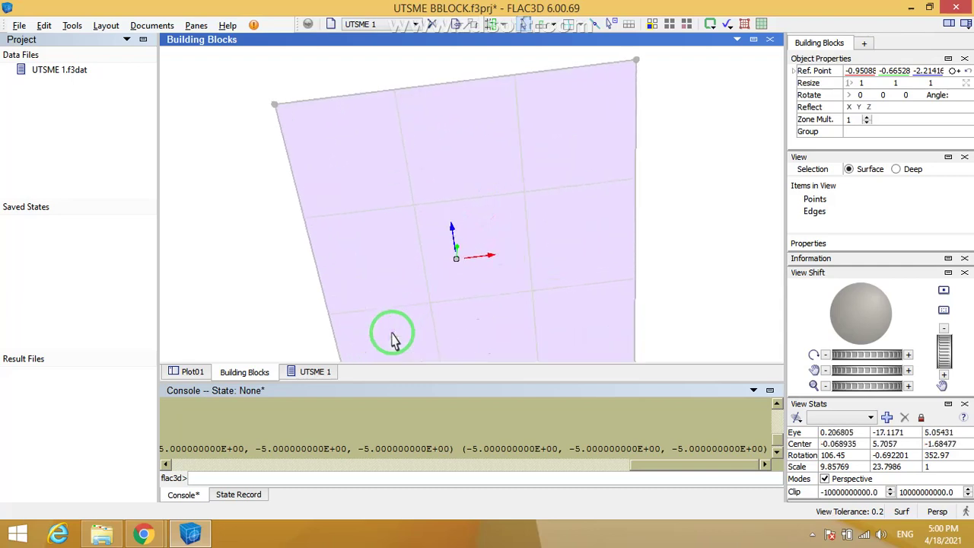
drag(403, 111, 437, 255)
scroll(436, 250, up, 5)
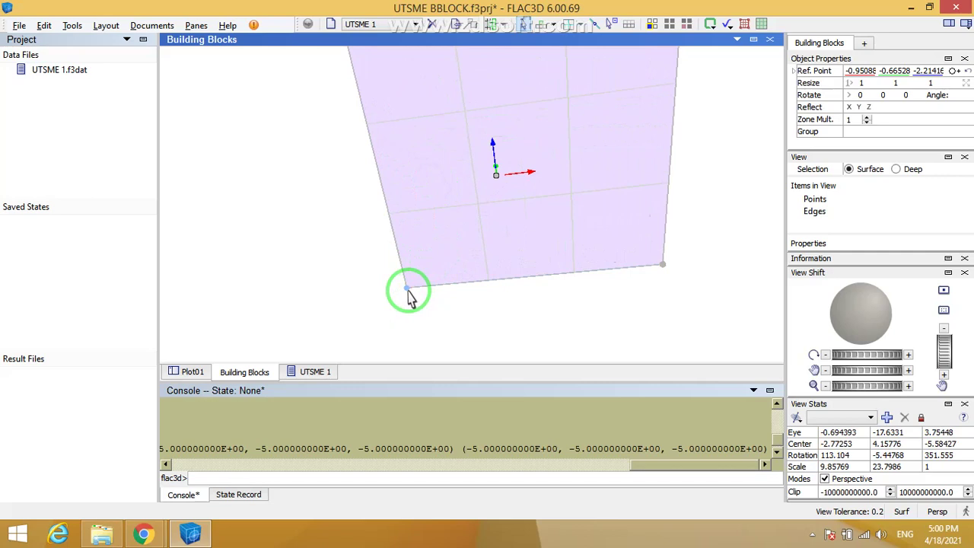
drag(408, 291, 470, 188)
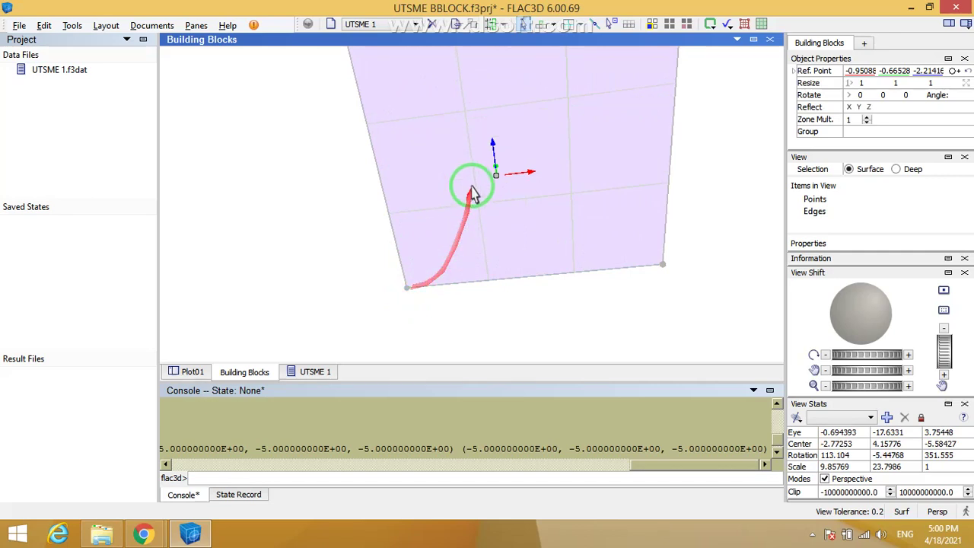
click(406, 288)
drag(407, 326, 405, 244)
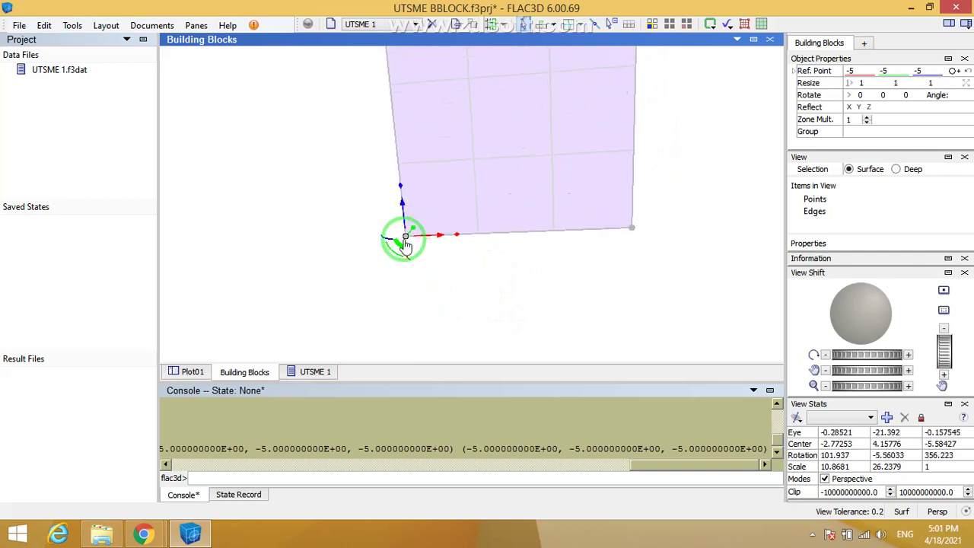
Step: Open the X-direction location and offset values at the block's corner reference point
click(440, 237)
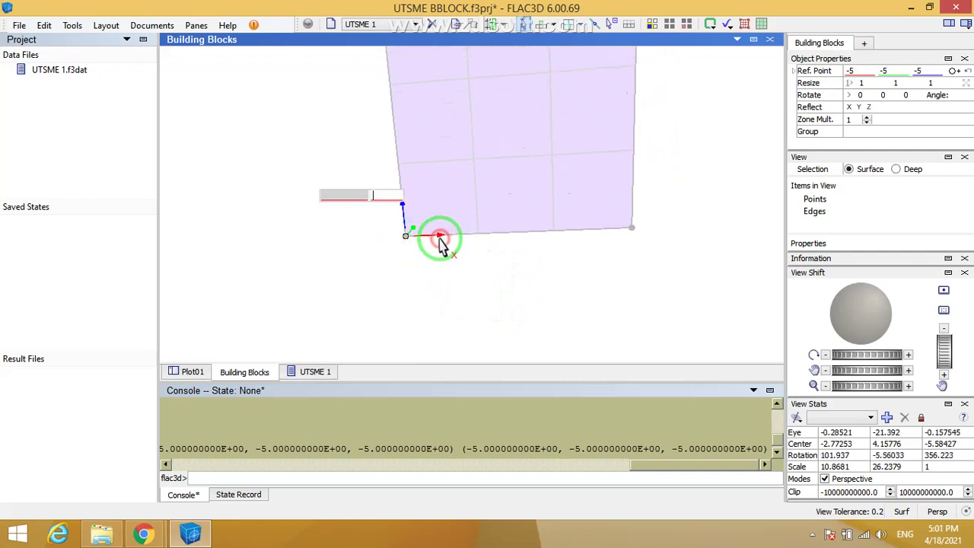
drag(440, 238, 382, 197)
click(359, 194)
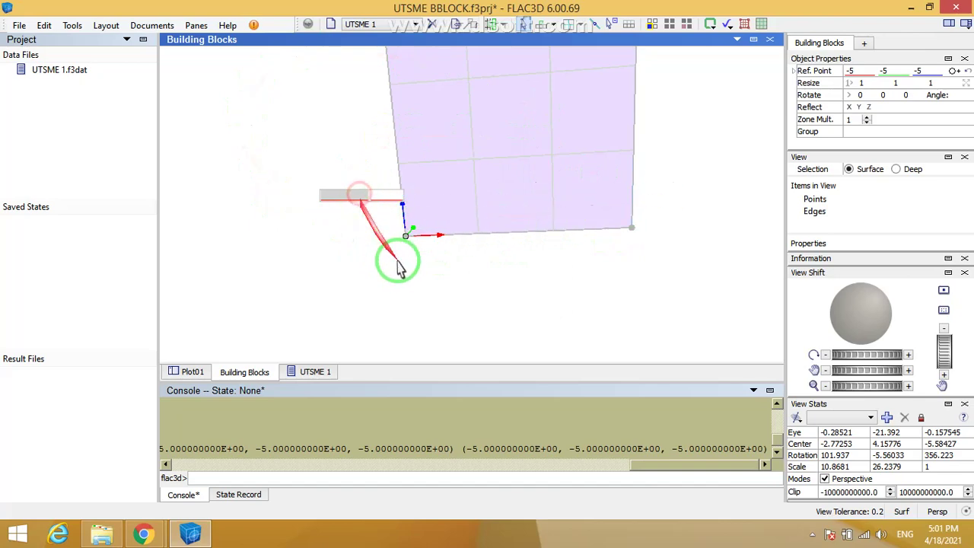
Step: Select the Hex block's face on the positive X side and open its X location and offset values
right_click(510, 293)
right_click(509, 288)
click(476, 281)
right_drag(507, 270, 418, 321)
scroll(428, 292, down, 1)
drag(427, 299, 550, 294)
click(519, 190)
drag(520, 190, 631, 213)
click(628, 183)
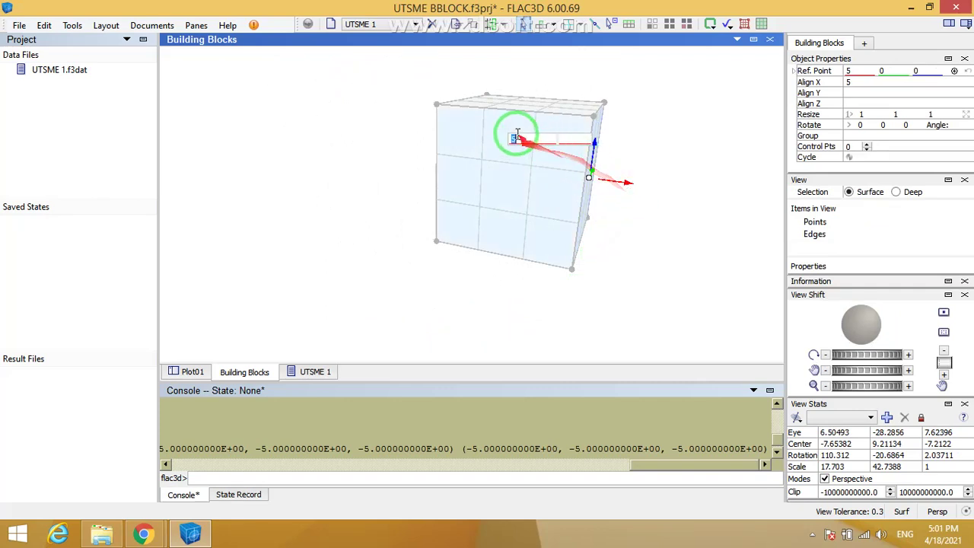
click(517, 141)
click(515, 140)
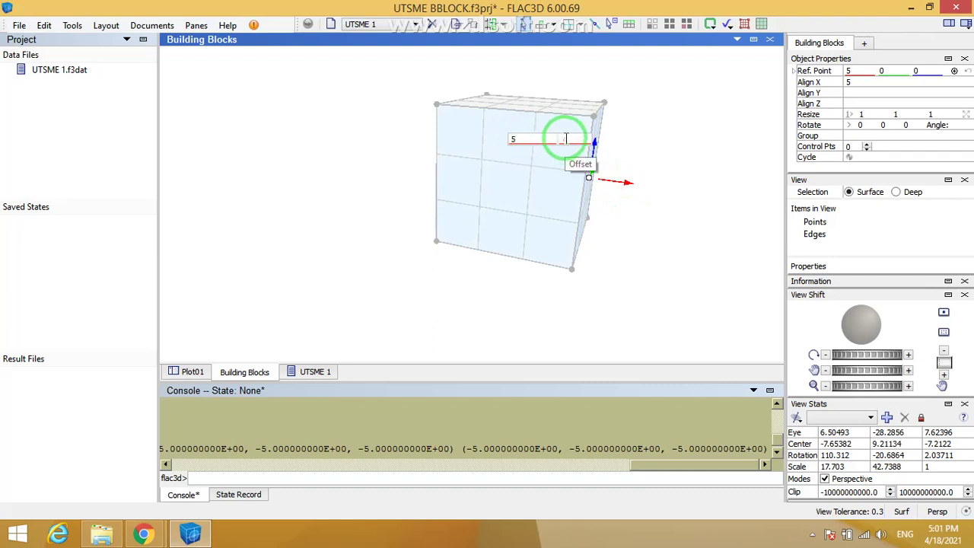
drag(567, 140, 693, 266)
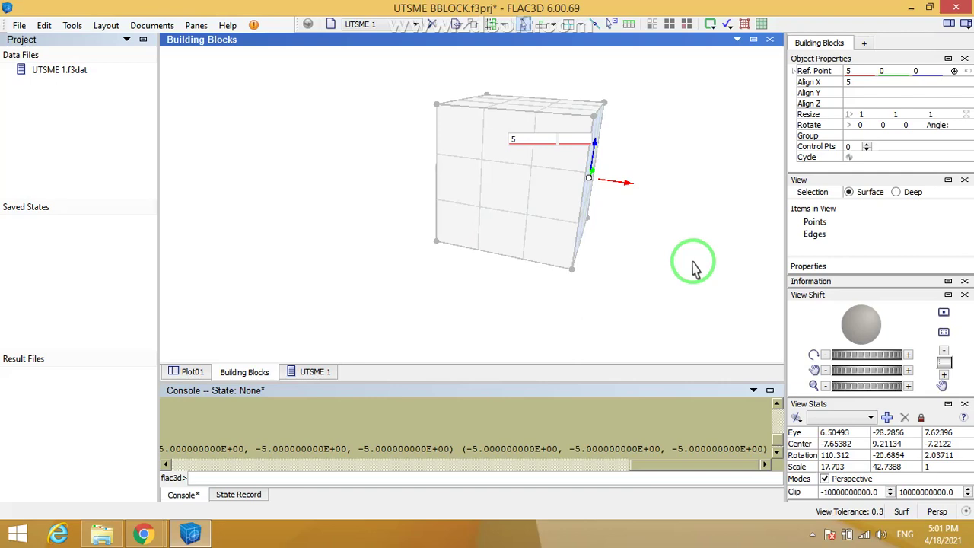
Step: Offset the selected positive X face by 10 along the X axis
mouse_move(687, 266)
right_down()
mouse_move(637, 264)
mouse_move(669, 264)
right_up()
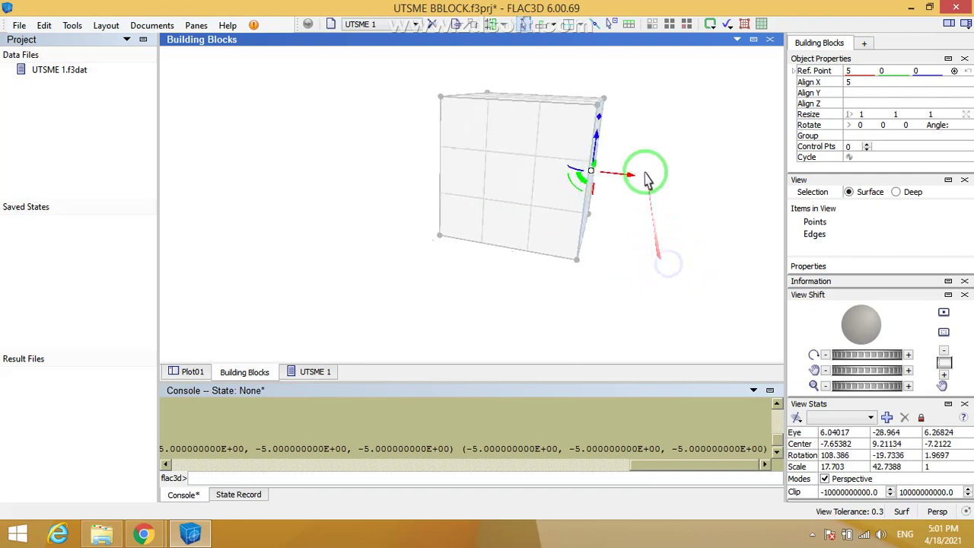
drag(645, 178, 635, 179)
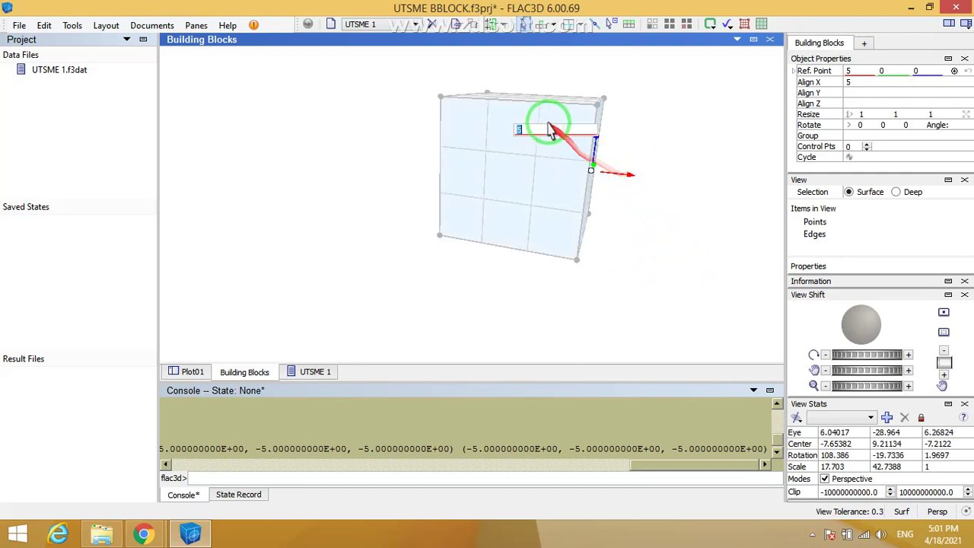
click(576, 130)
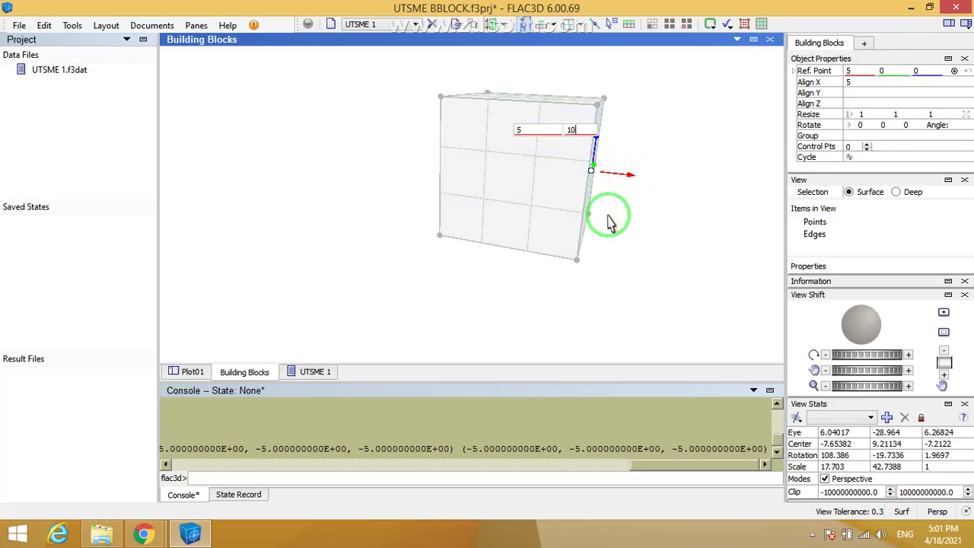
right_drag(609, 217, 584, 210)
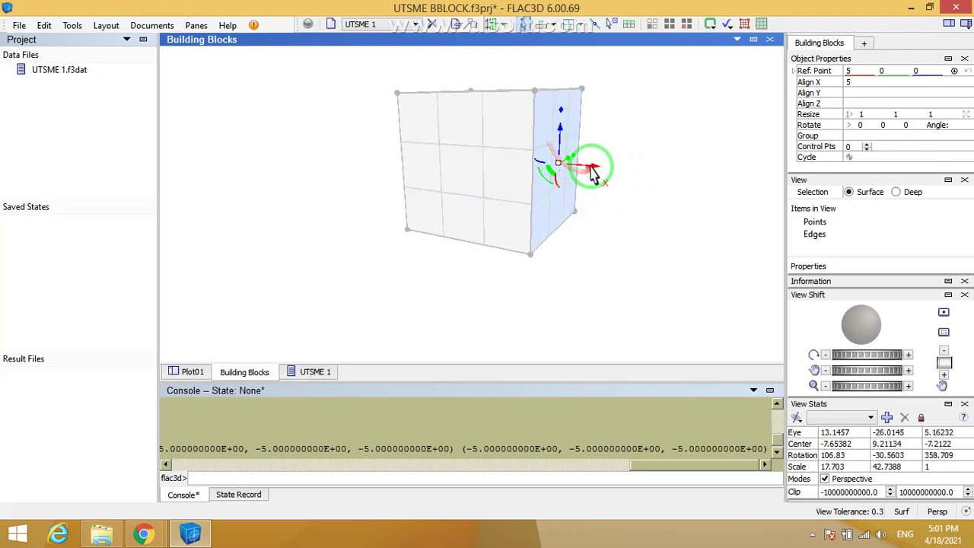
mouse_move(593, 166)
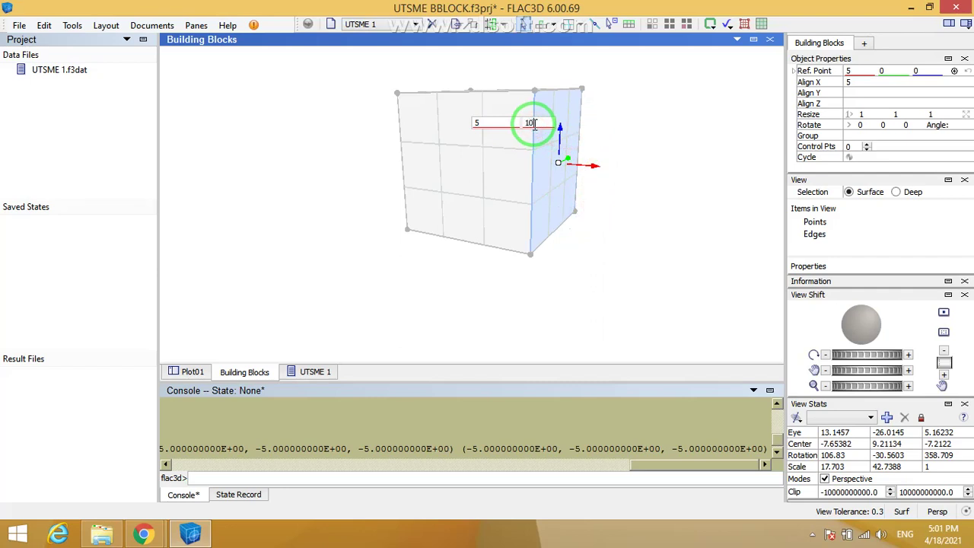
scroll(510, 177, down, 4)
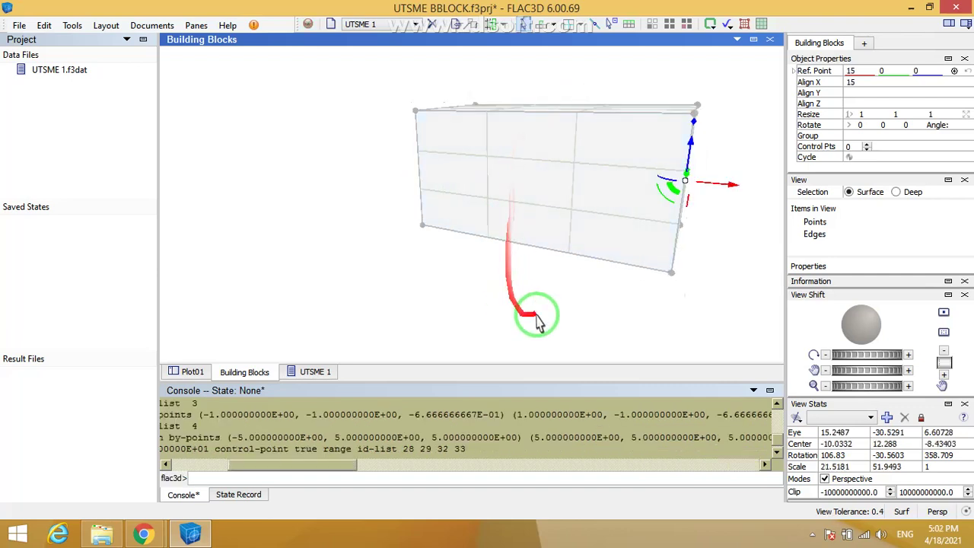
Step: Check the reference point coordinates of the moved face's lower corner and of the face itself
right_drag(537, 319, 477, 291)
drag(477, 295, 521, 261)
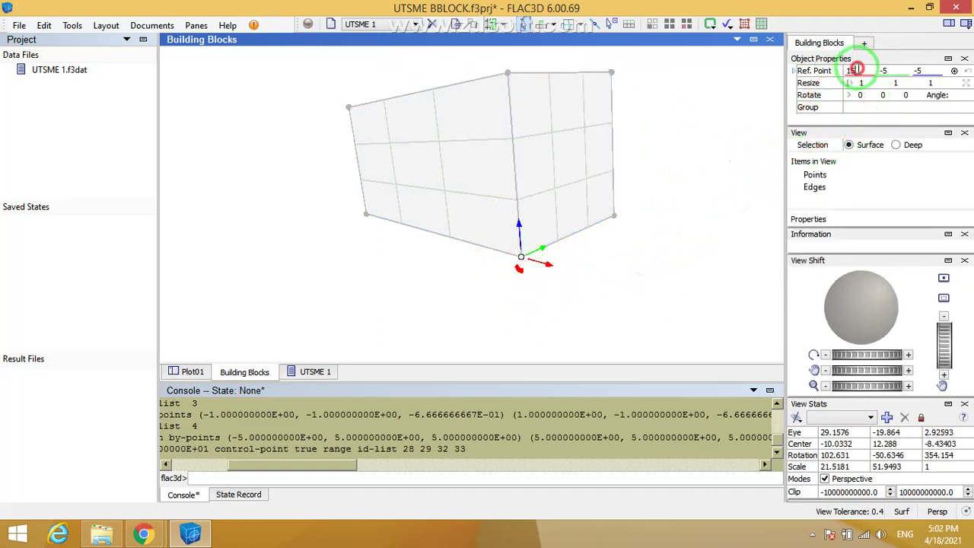
click(580, 177)
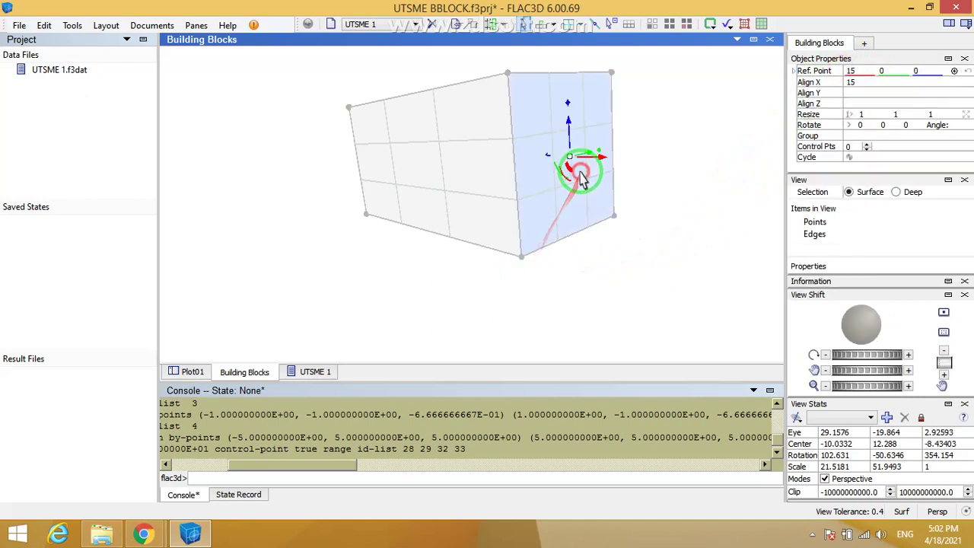
click(850, 73)
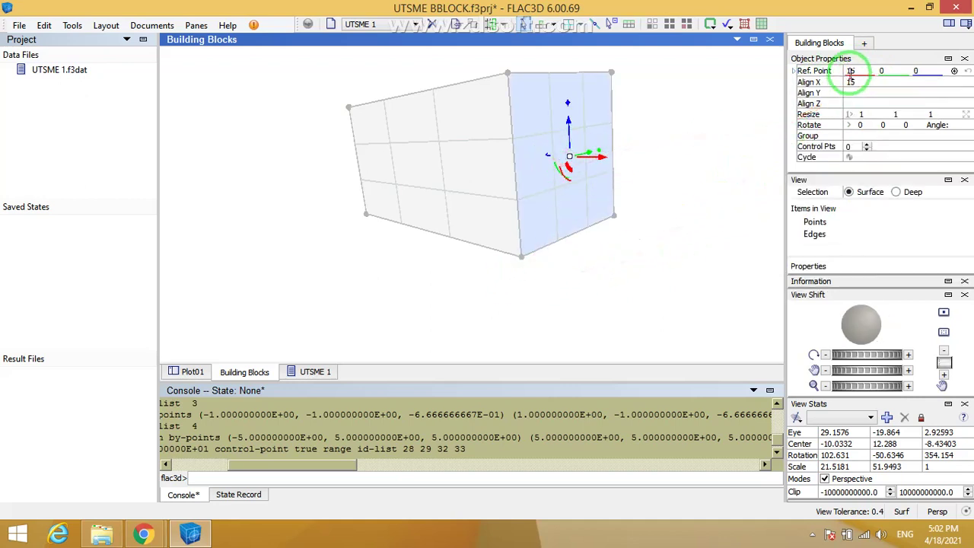
Step: Set the positive X face's location to 10 along the X axis
click(600, 157)
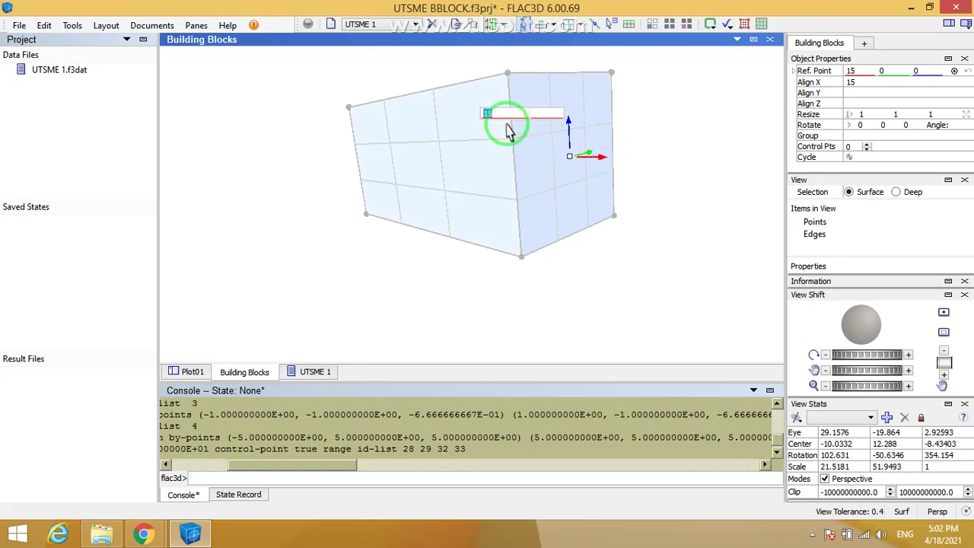
drag(506, 125, 545, 375)
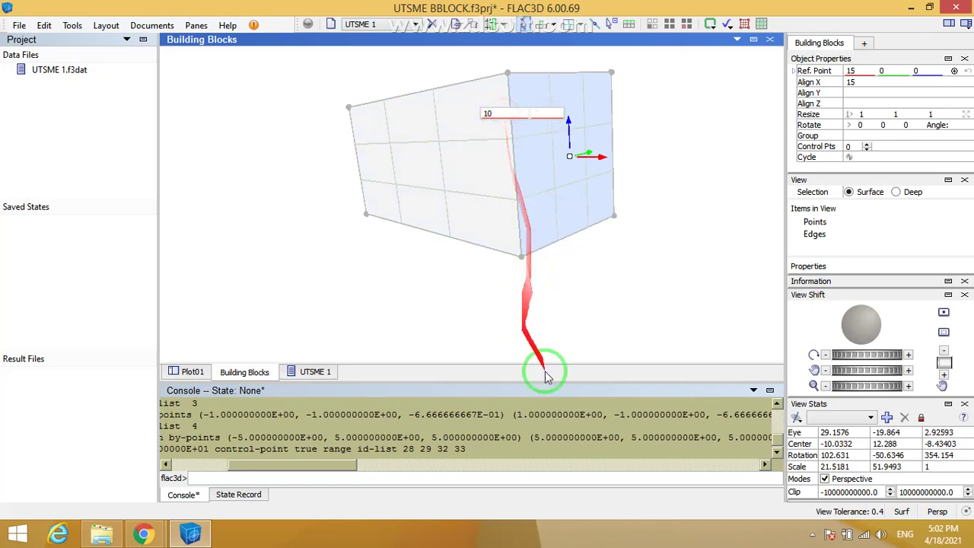
key(Return)
click(482, 449)
right_click(606, 421)
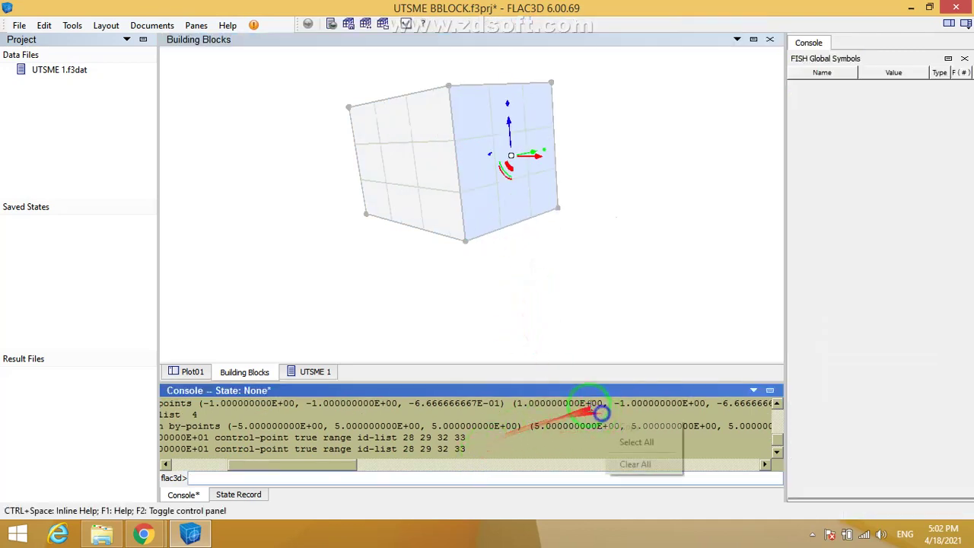
Step: Move the positive X face freely outward along the X axis to about 11.11
right_drag(439, 248, 472, 257)
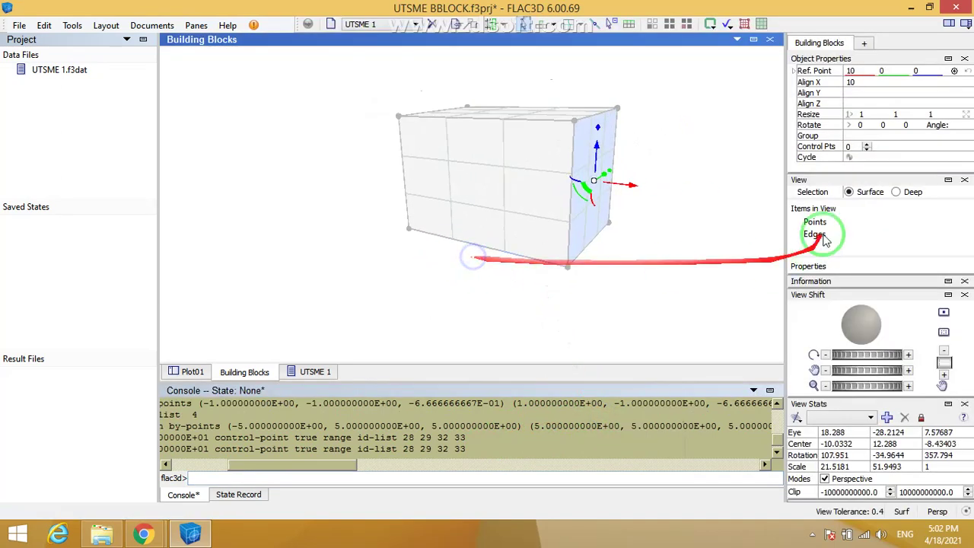
drag(745, 239, 725, 220)
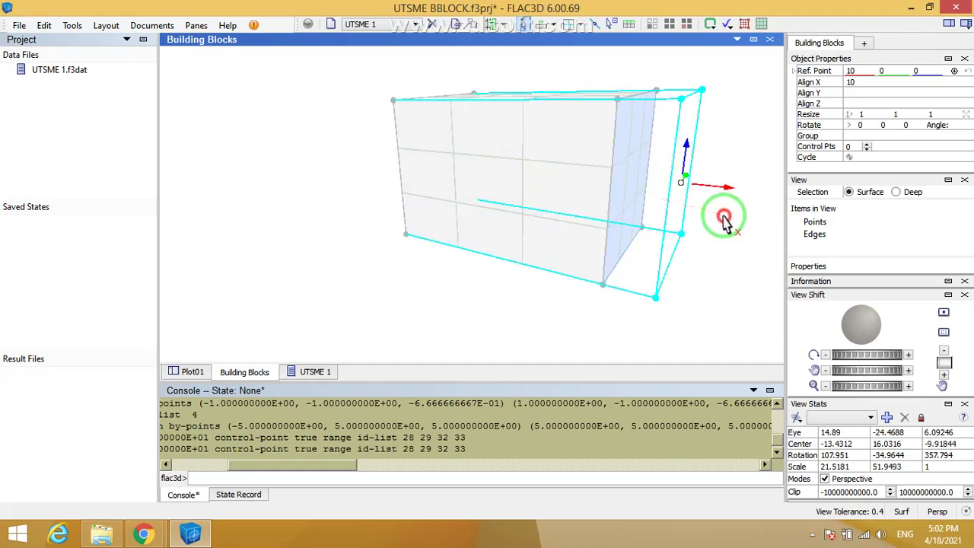
drag(725, 221, 700, 220)
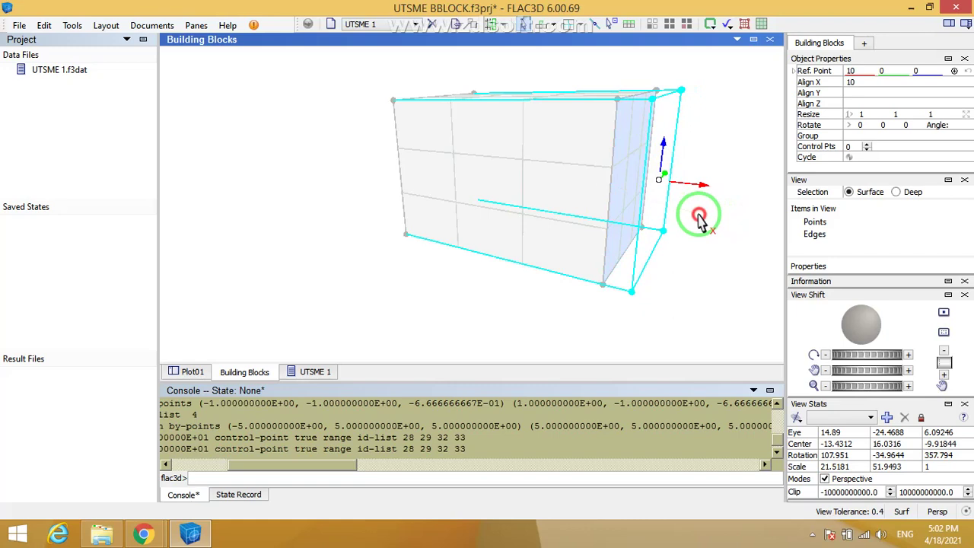
mouse_move(698, 213)
mouse_down()
mouse_move(668, 206)
mouse_move(691, 213)
mouse_up()
Step: Select the block's top face and raise it freely along the Z axis to about 6.38
right_drag(490, 254, 476, 327)
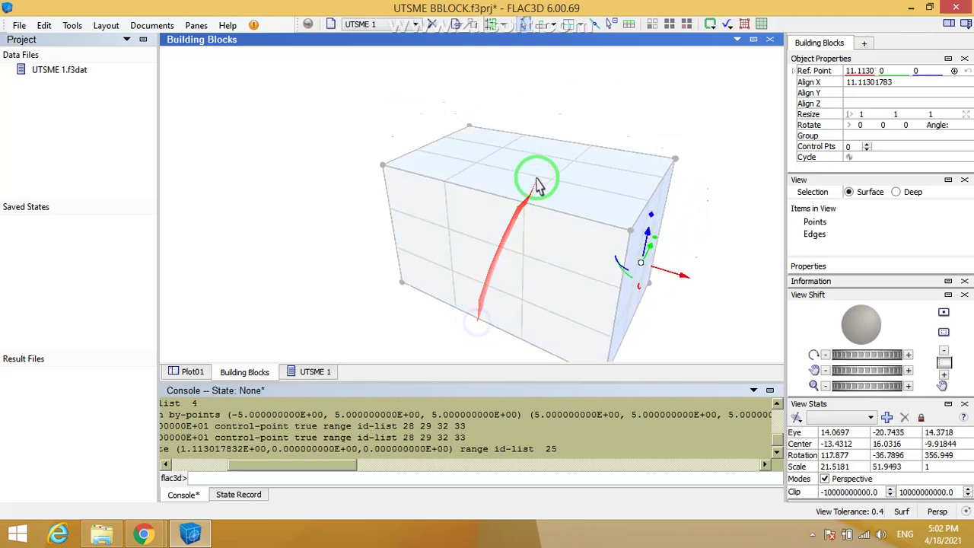
click(536, 178)
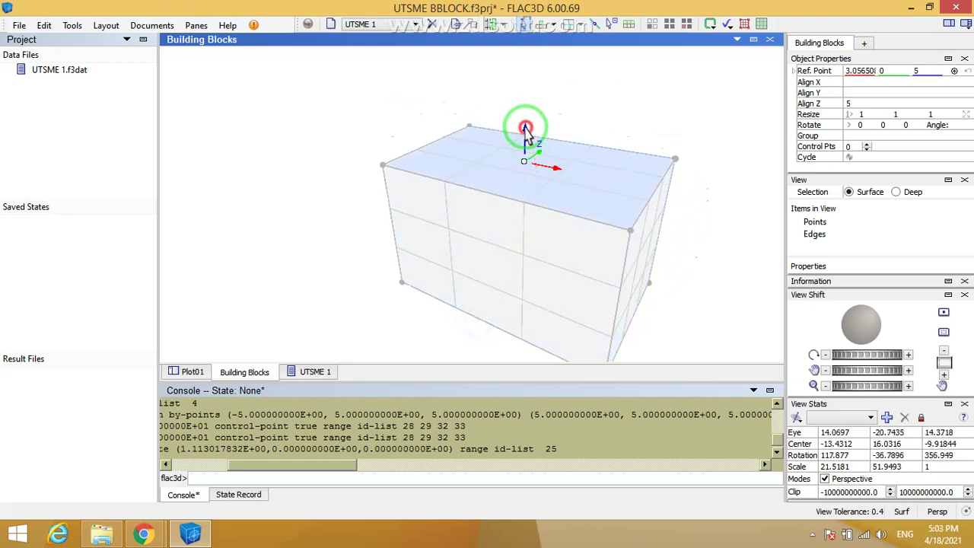
drag(527, 130, 524, 104)
Step: Shift the top face freely by its center point, about -0.23 in X and -0.19 in Y
right_drag(405, 292, 396, 291)
scroll(490, 178, up, 8)
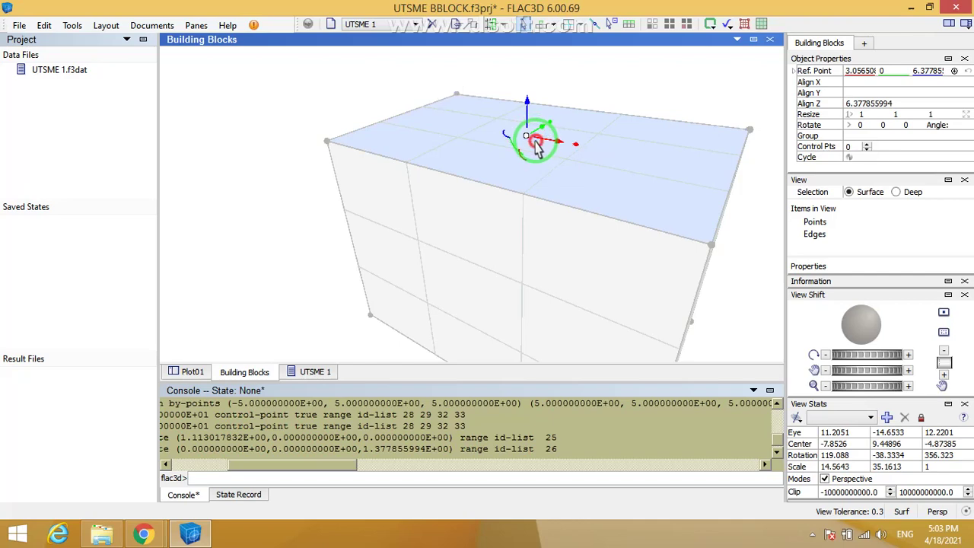
drag(536, 144, 613, 225)
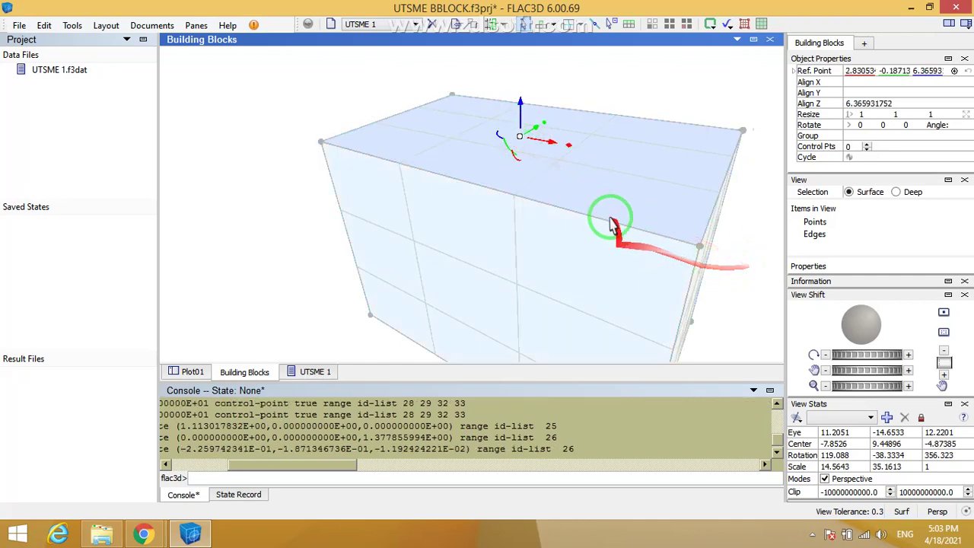
Step: Try to rotate the top face freely about the Z axis by about -23 degrees
scroll(557, 165, up, 2)
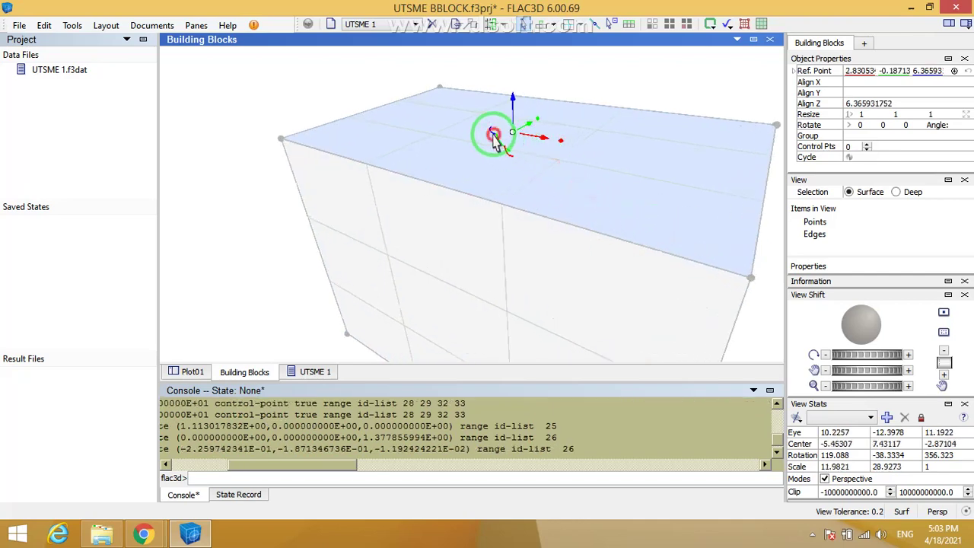
scroll(494, 141, up, 2)
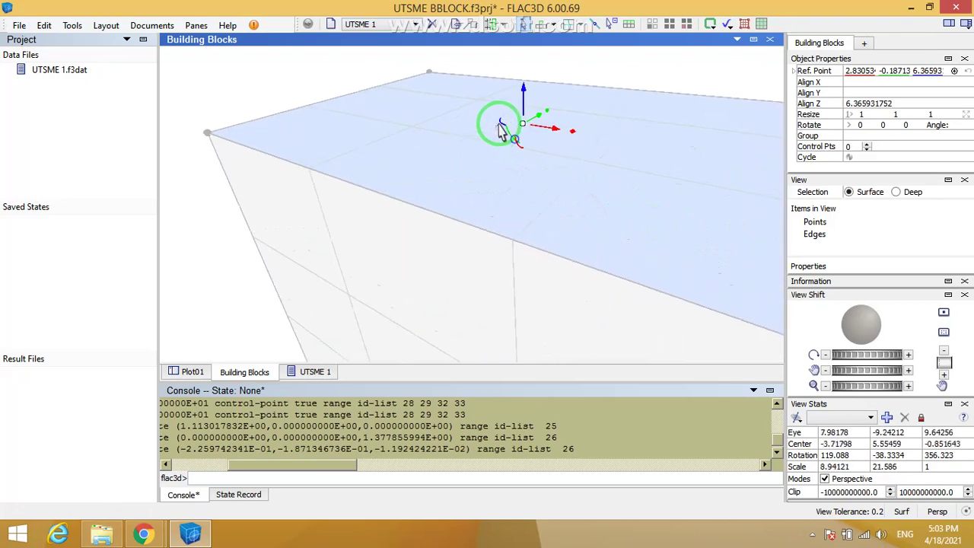
right_drag(499, 124, 487, 172)
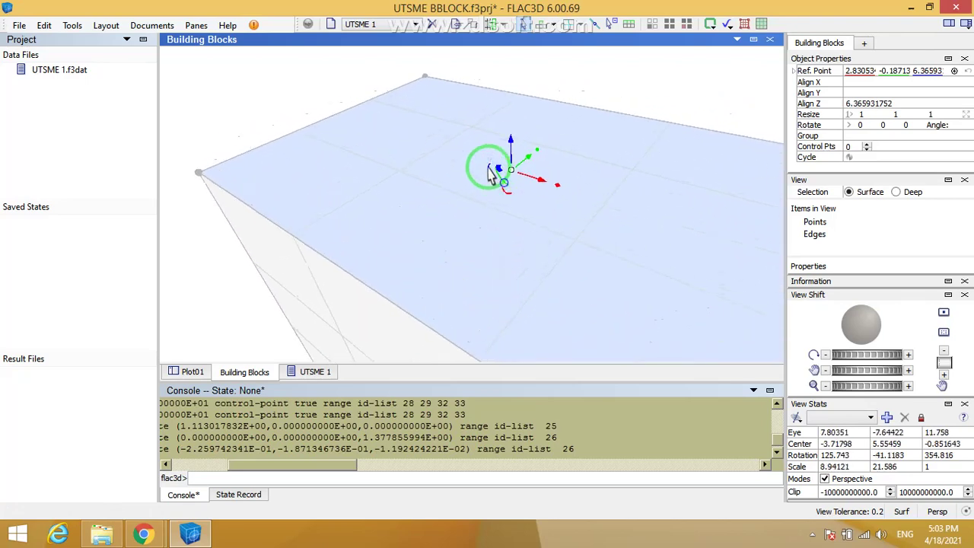
mouse_move(489, 167)
mouse_down()
mouse_move(494, 187)
mouse_move(505, 175)
mouse_move(492, 168)
mouse_up()
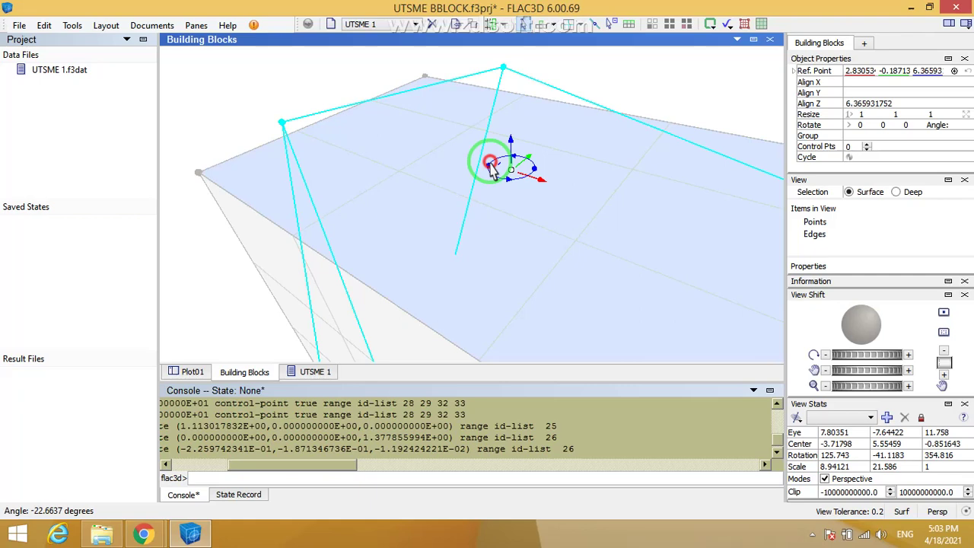
mouse_move(492, 169)
mouse_down()
mouse_move(492, 191)
mouse_move(496, 161)
mouse_up()
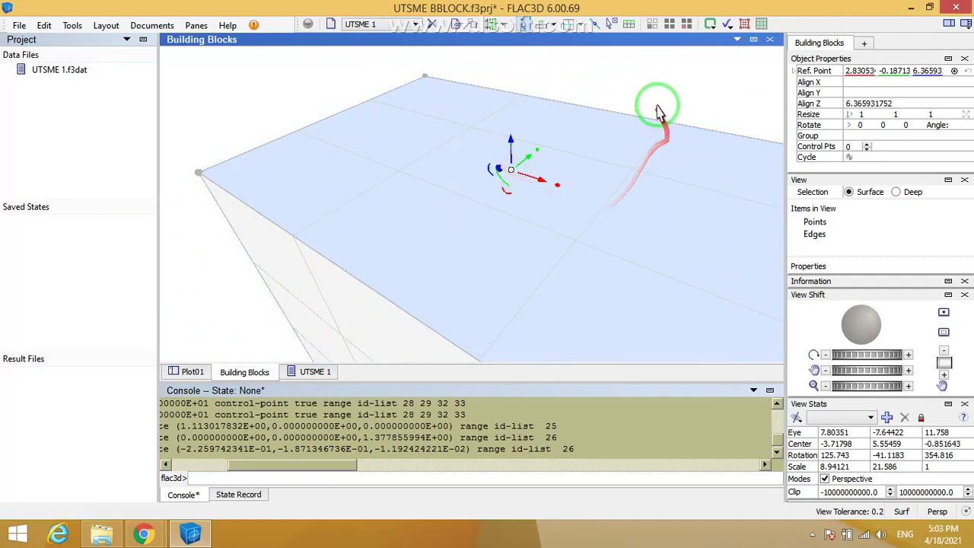
Step: Slide the top face freely within its XY plane by about 0.28 in X and 1.49 in Y
scroll(609, 137, down, 2)
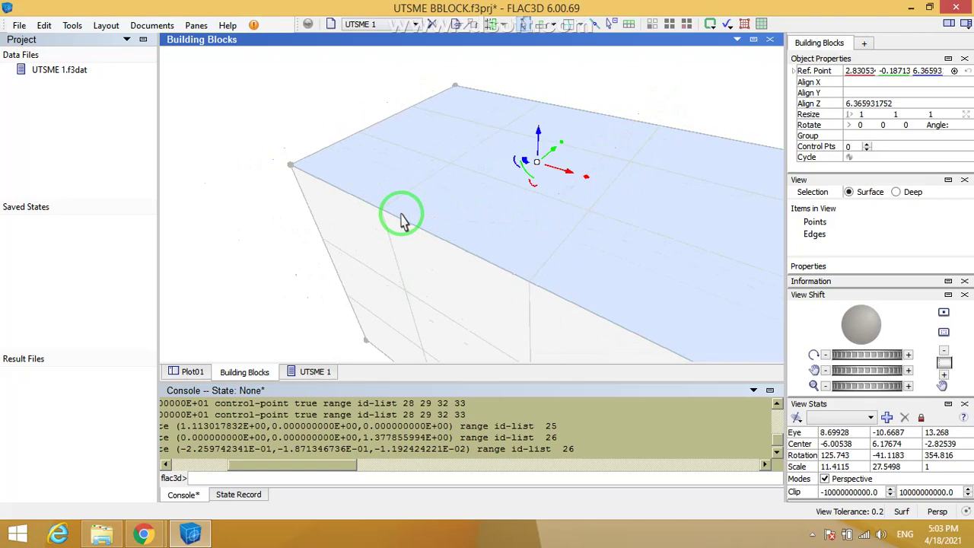
scroll(531, 170, up, 2)
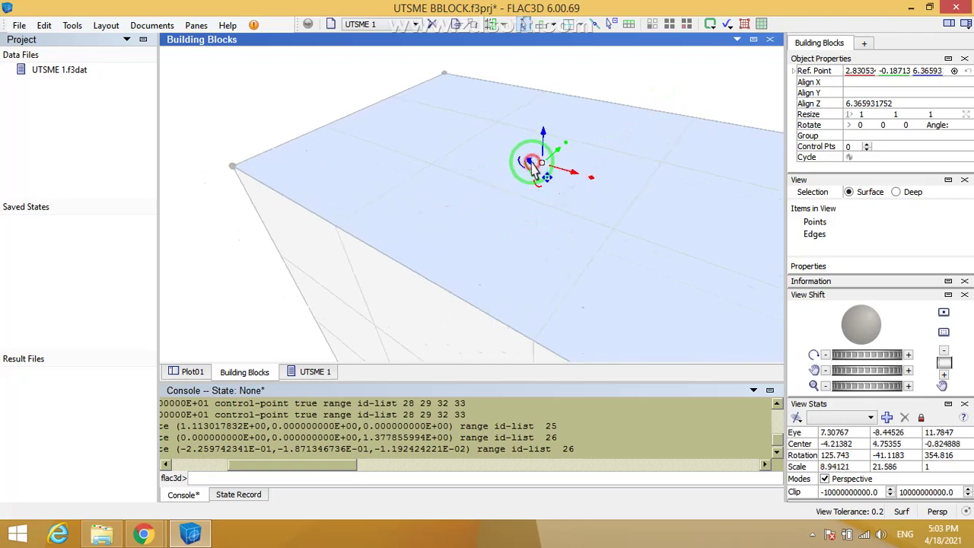
drag(530, 166, 564, 142)
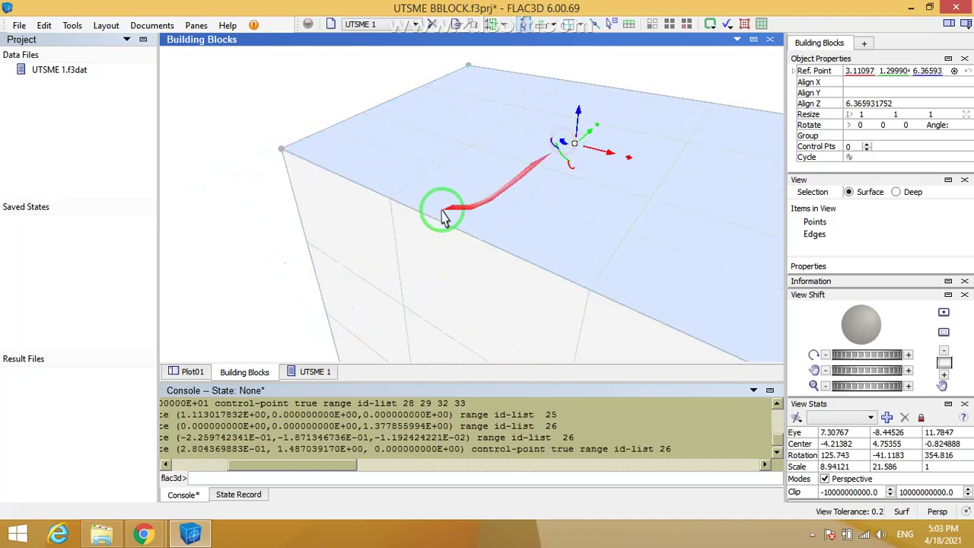
scroll(334, 228, down, 2)
scroll(523, 158, down, 3)
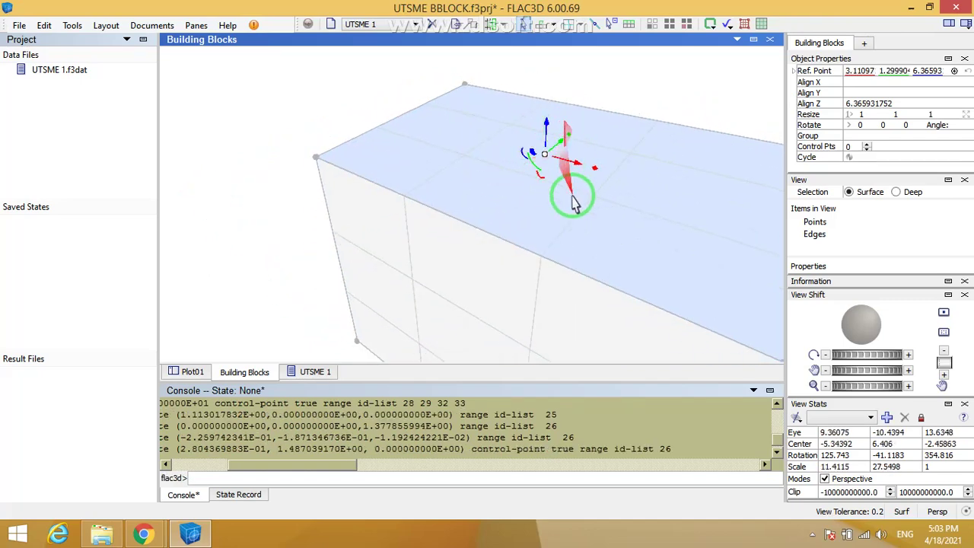
right_drag(573, 197, 581, 116)
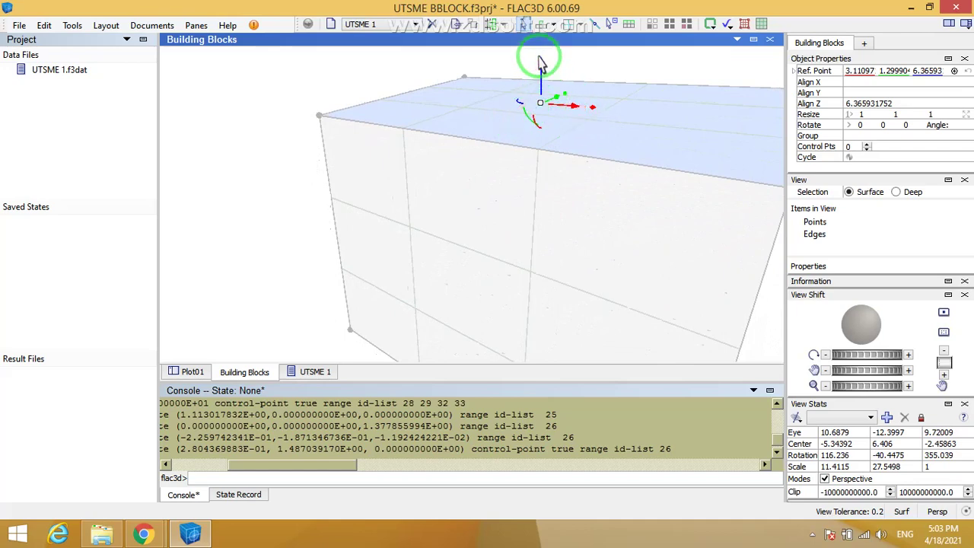
click(594, 111)
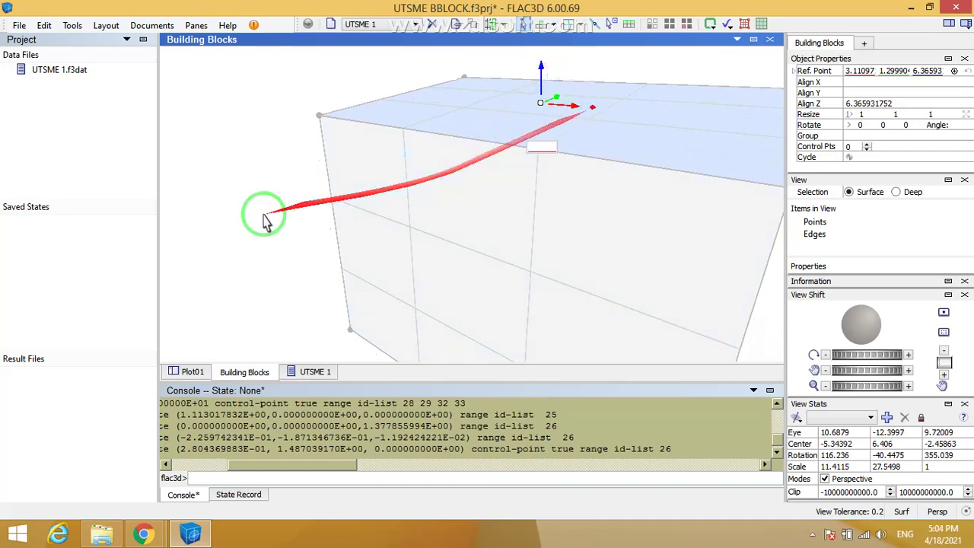
scroll(259, 221, down, 5)
Step: Select the whole block and scale it by a factor of 2 along the Z axis
click(526, 219)
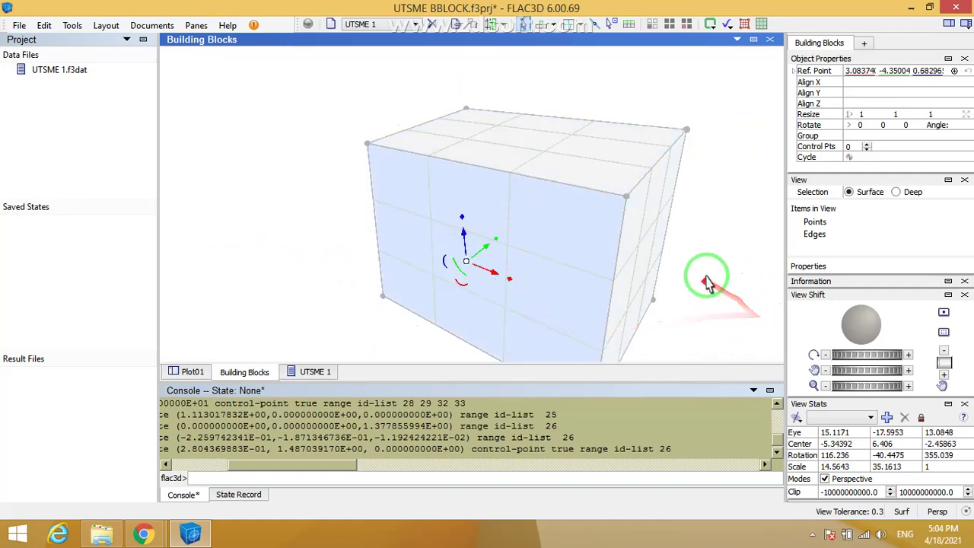
key(ctrl+a)
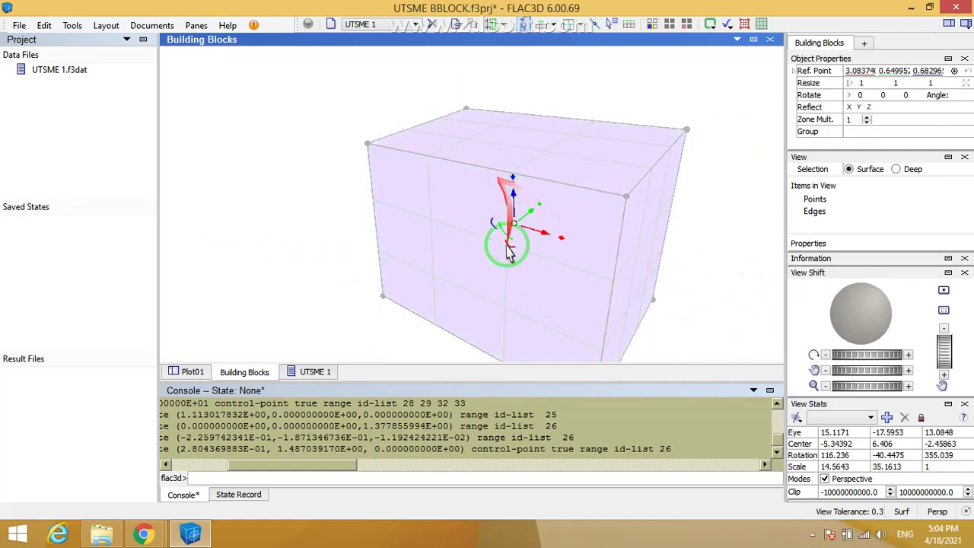
scroll(553, 248, up, 2)
scroll(542, 225, up, 2)
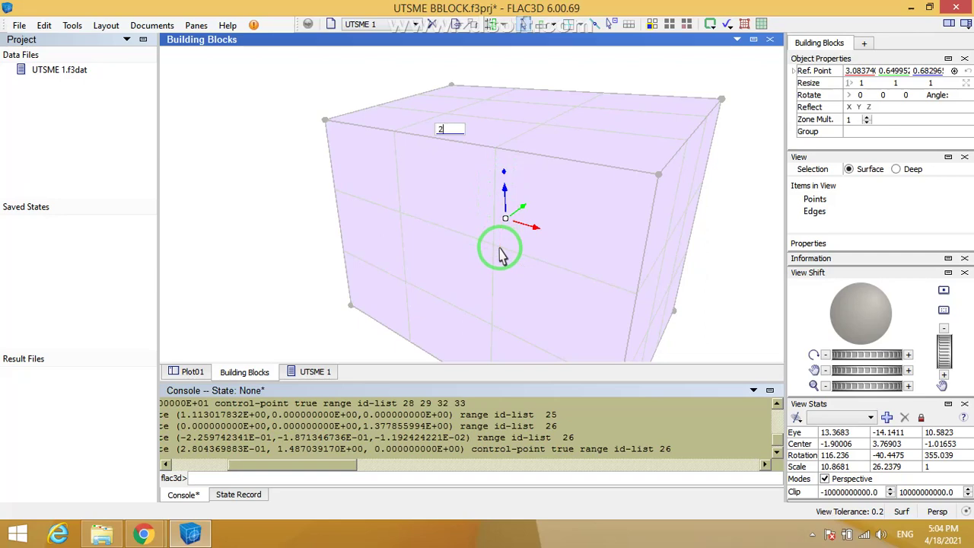
key(Return)
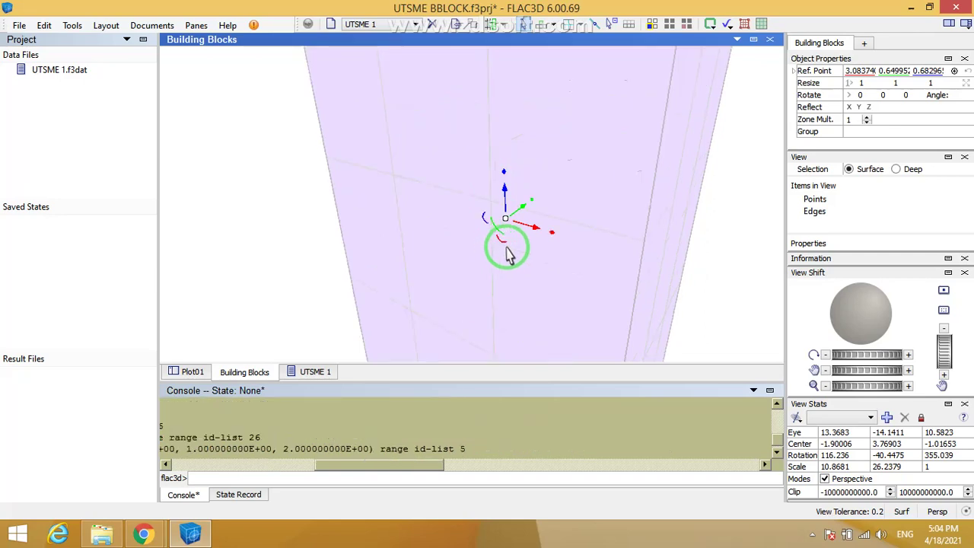
Step: Scale the selected block by a factor of 0.5 along the Z axis
scroll(506, 266, down, 4)
drag(510, 278, 535, 204)
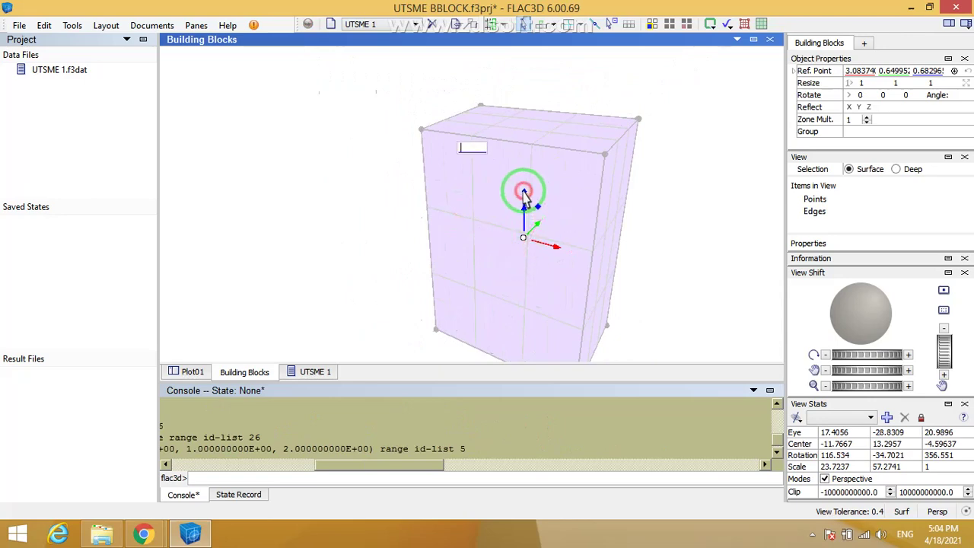
text(5)
key(Return)
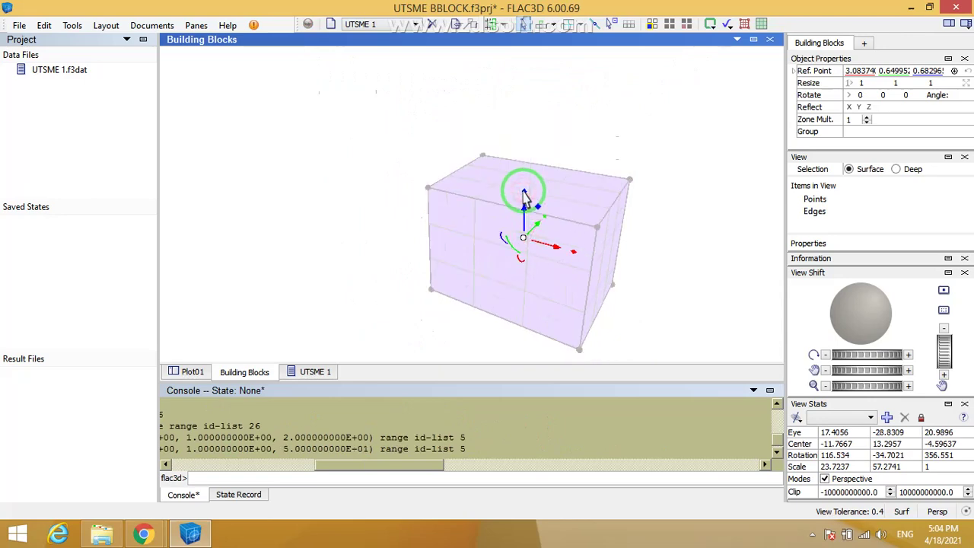
Step: Scale the whole block uniformly by a factor of 2 in all directions, and clear the selection
scroll(527, 200, up, 3)
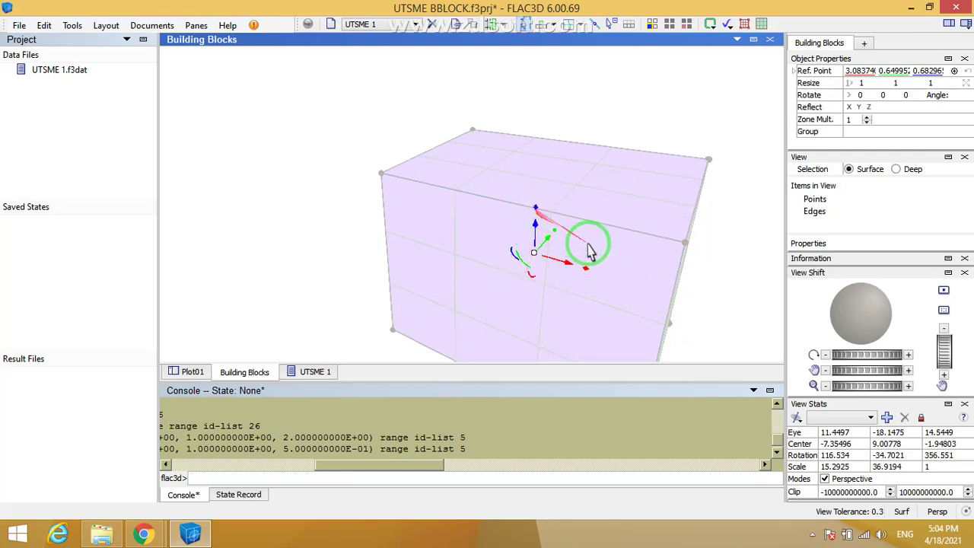
drag(590, 249, 560, 170)
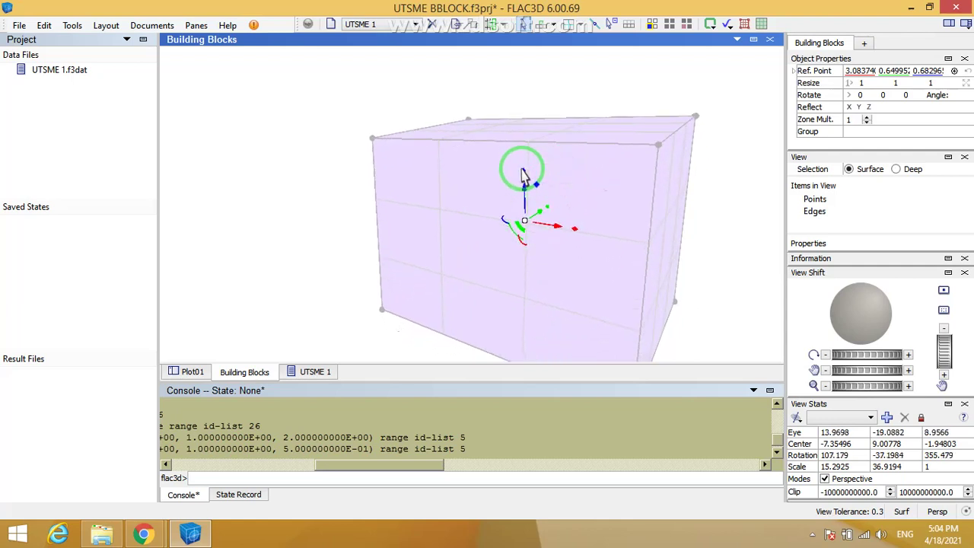
click(522, 171)
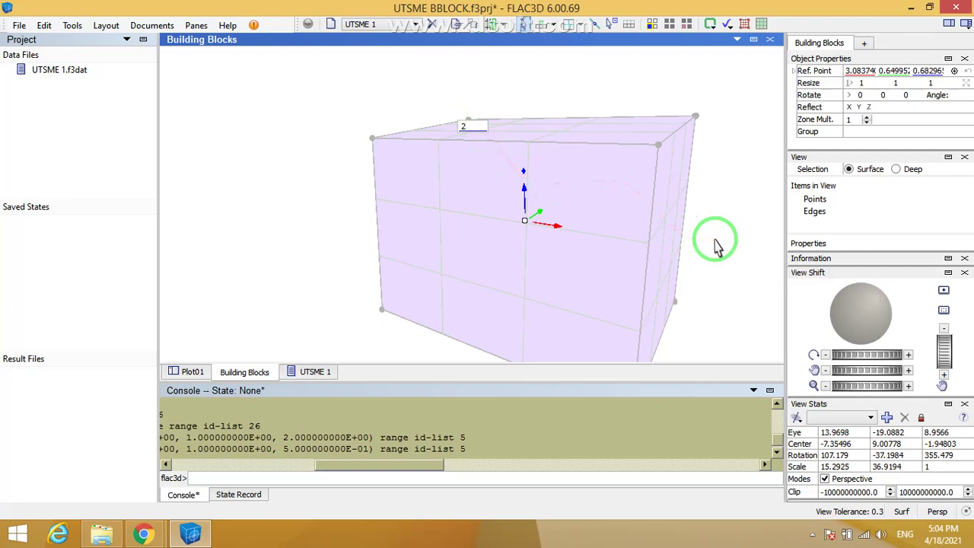
key(shift+Return)
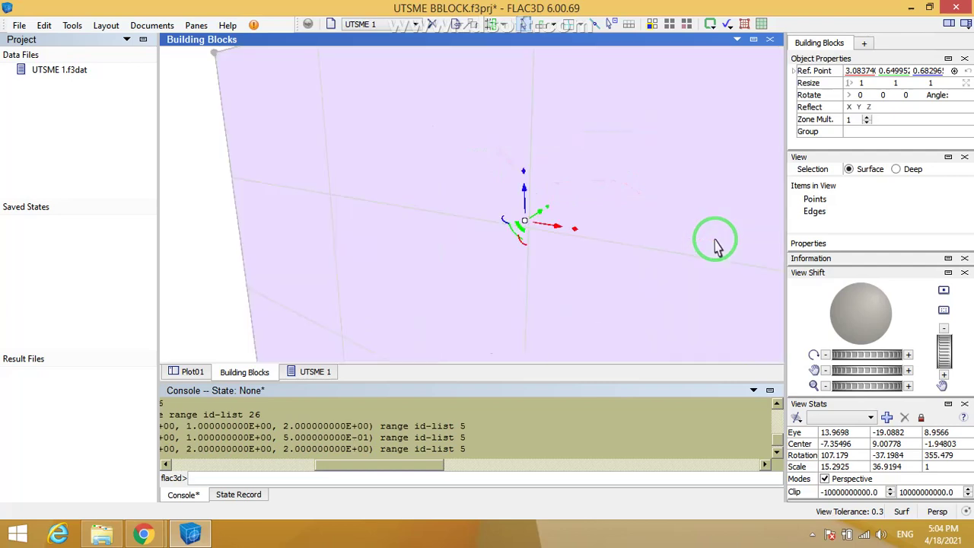
key(ctrl+r)
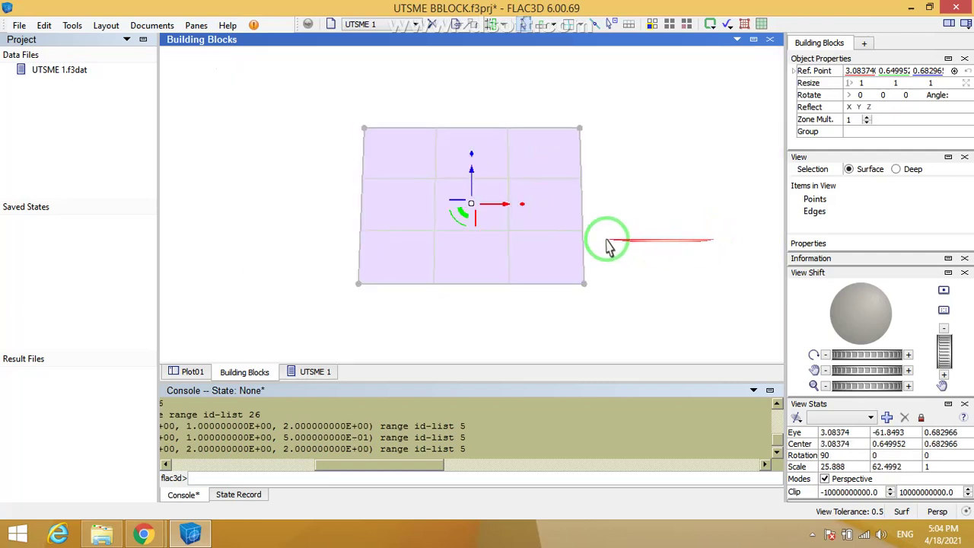
scroll(607, 241, down, 2)
right_drag(572, 217, 498, 294)
drag(500, 298, 445, 251)
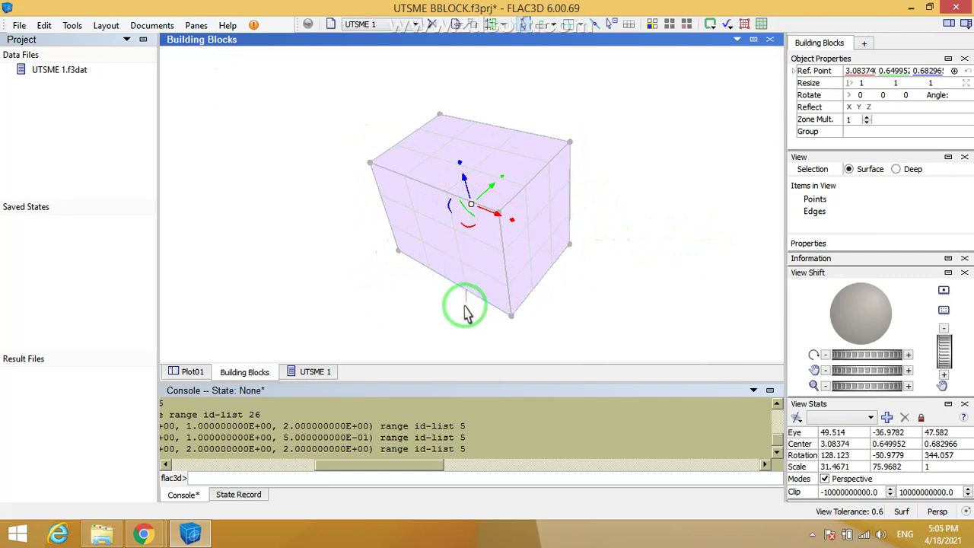
drag(464, 323, 598, 301)
scroll(604, 303, down, 2)
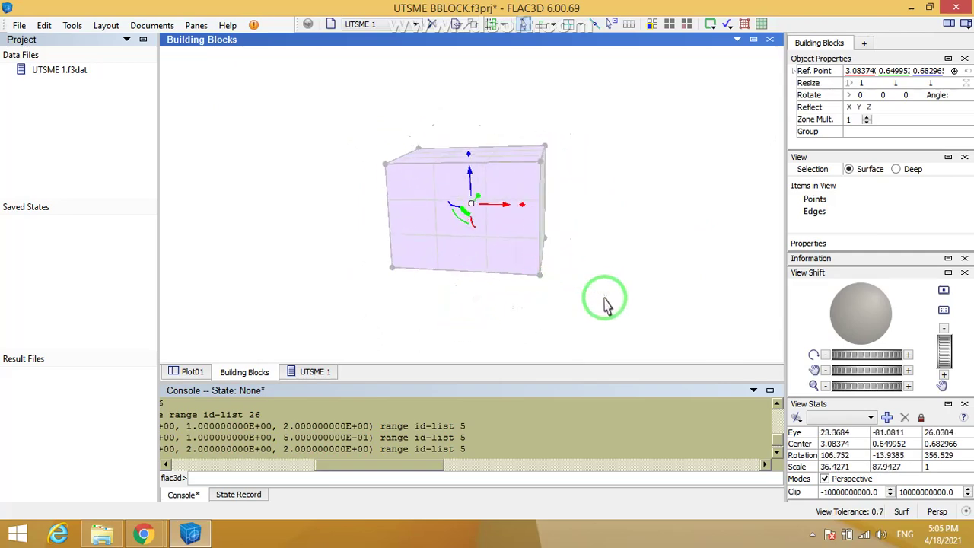
click(600, 290)
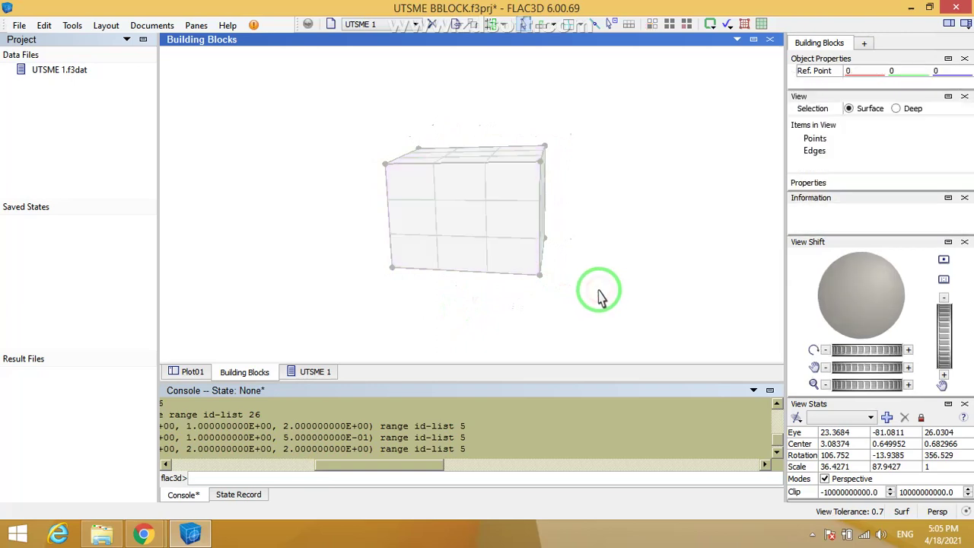
Step: Select the block's front face and relocate only its manipulator handle to the lower corner at about (-13.08, -10.65, -10.68)
scroll(578, 285, down, 2)
drag(553, 286, 469, 232)
right_click(462, 229)
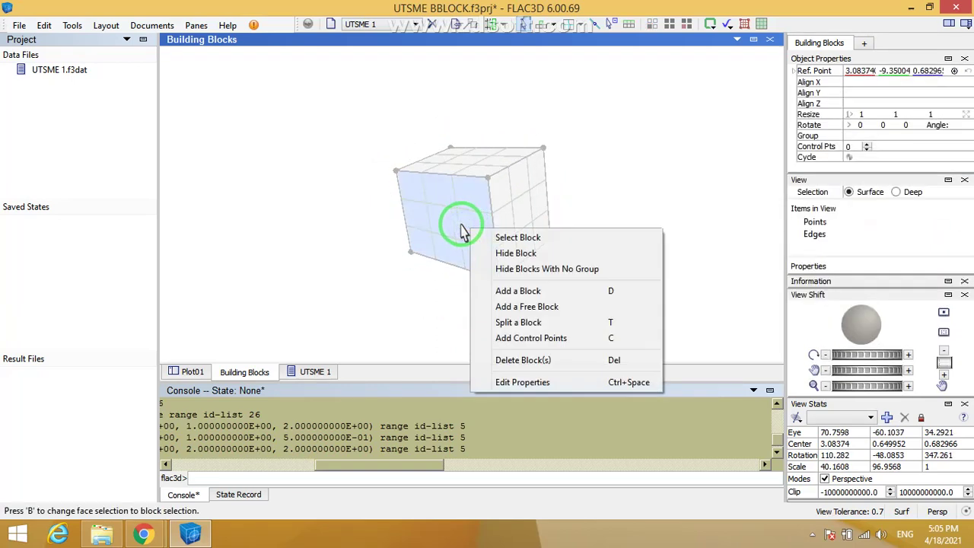
click(462, 228)
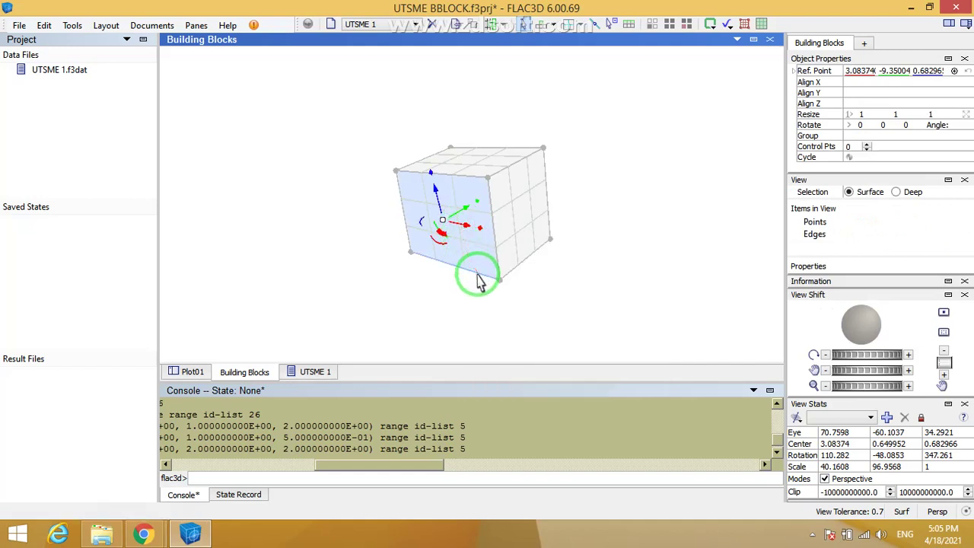
drag(448, 315, 532, 287)
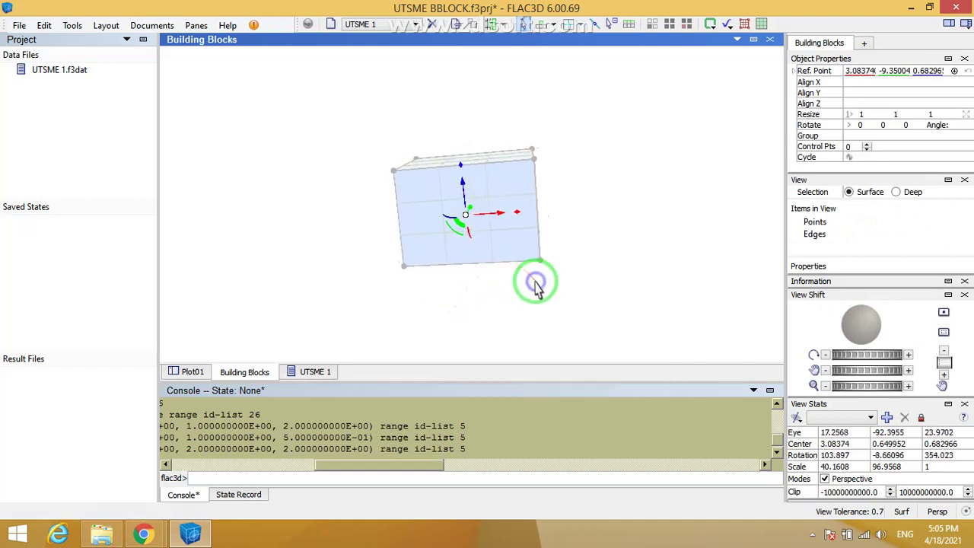
scroll(465, 218, up, 1)
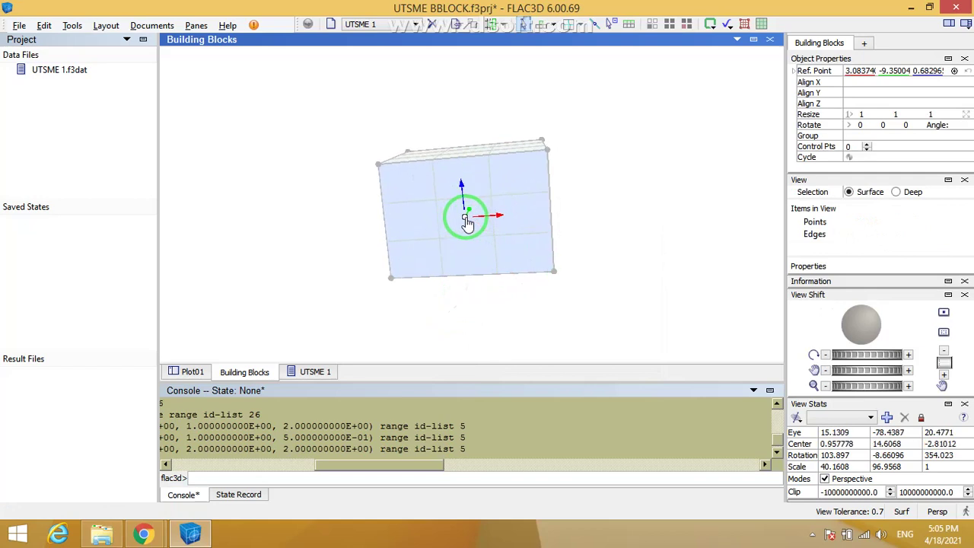
drag(403, 283, 392, 282)
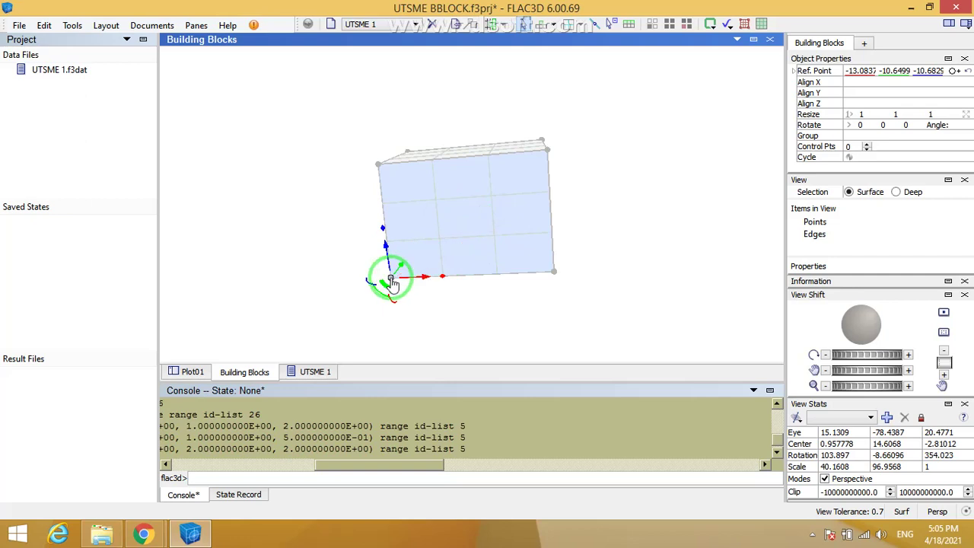
Step: Review the coordinate settings for relocating the manipulator handle, and leave them without making changes
scroll(393, 283, up, 2)
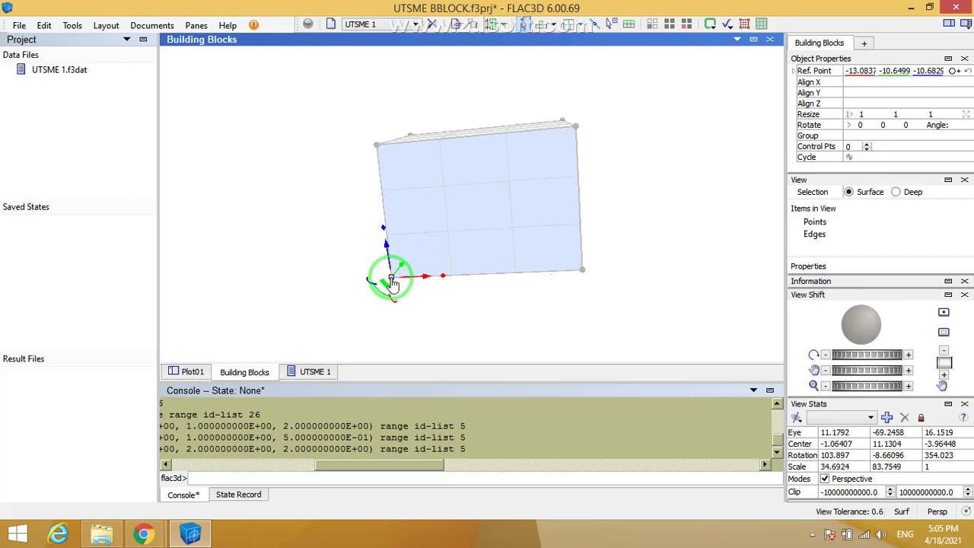
right_click(391, 284)
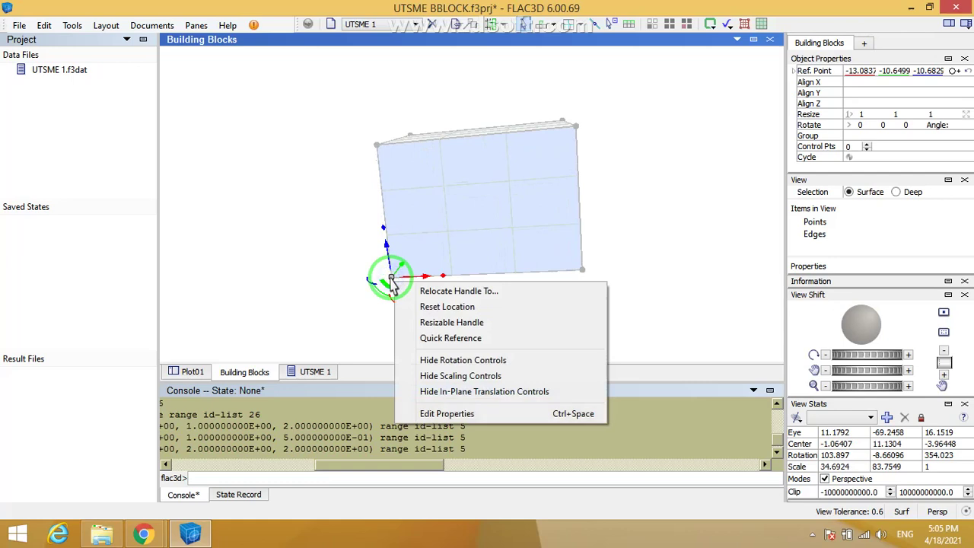
click(444, 295)
drag(480, 201, 473, 161)
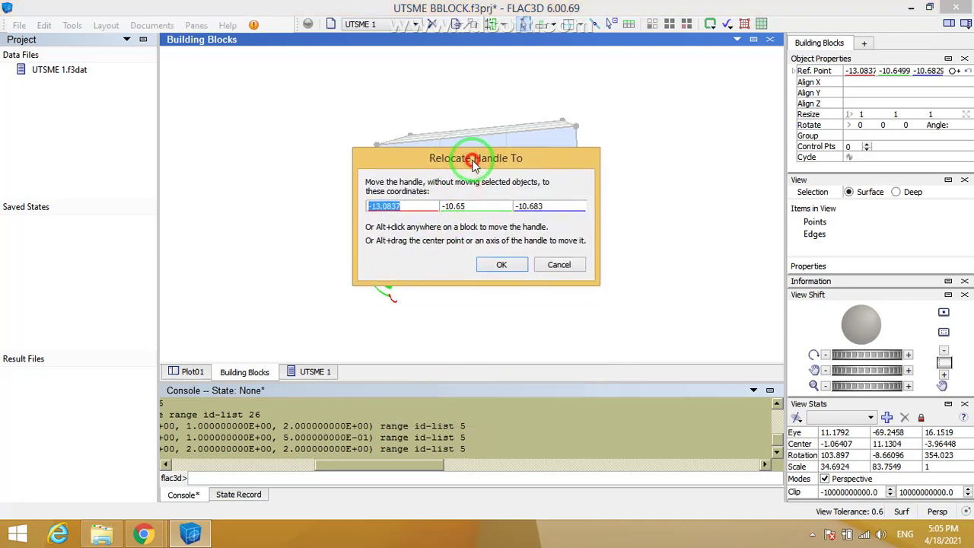
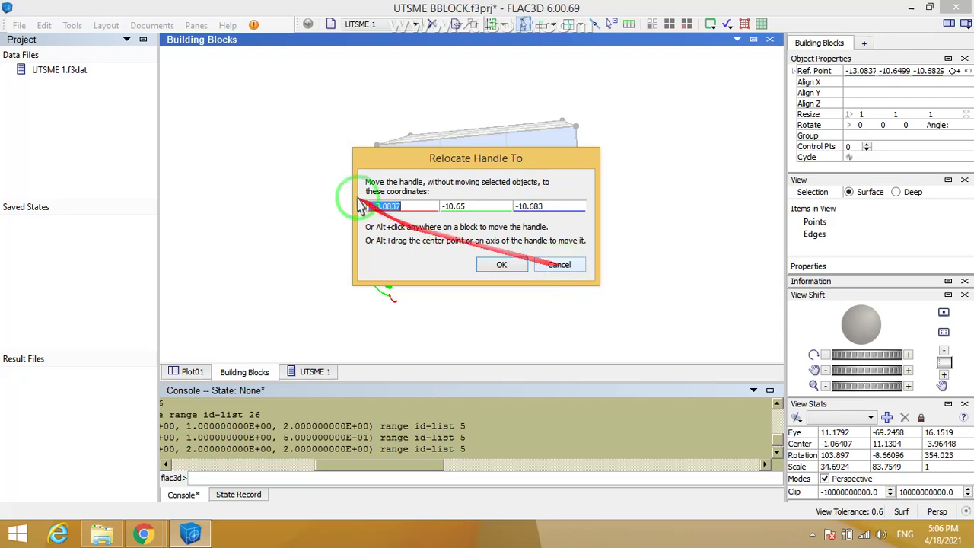
click(560, 264)
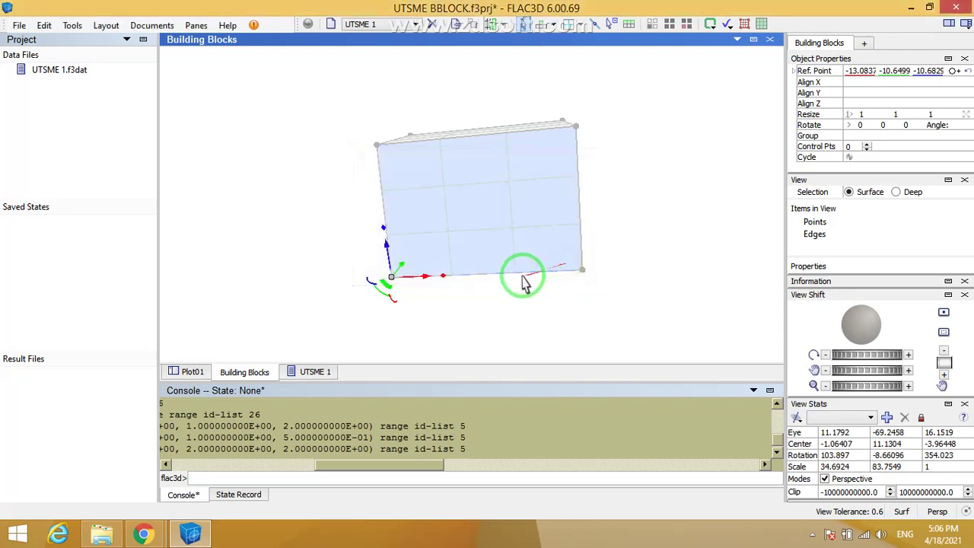
Step: Reset the manipulator handle to its default location on the front face, and deselect the face
right_click(394, 280)
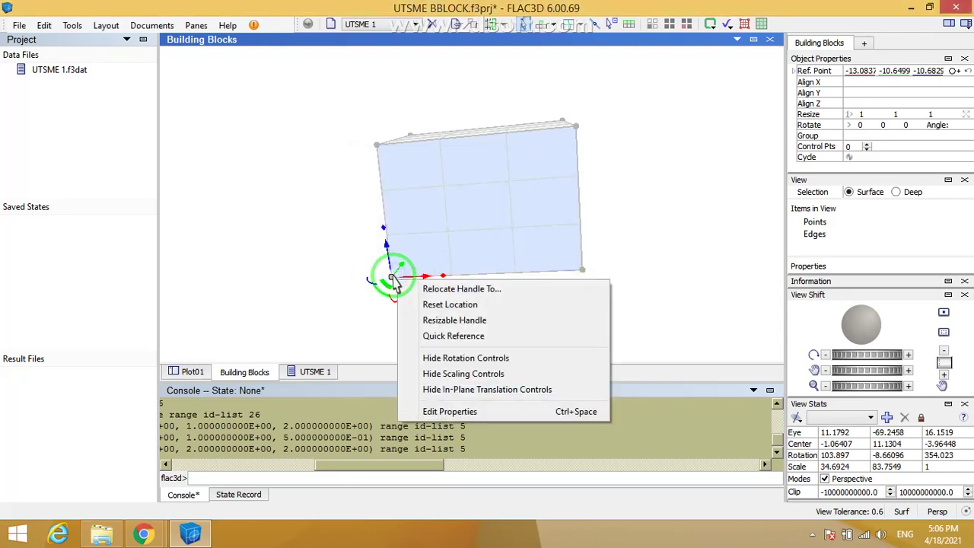
click(443, 304)
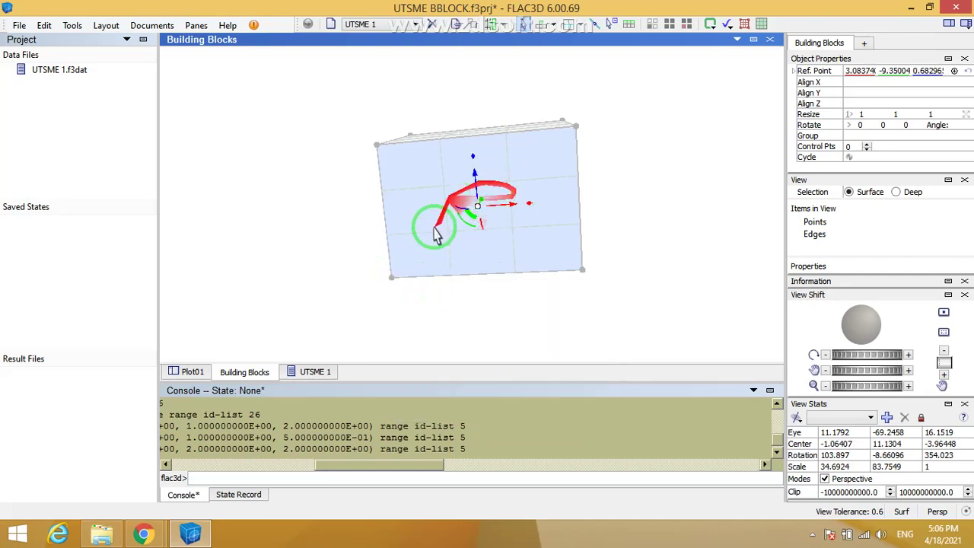
drag(434, 245, 560, 283)
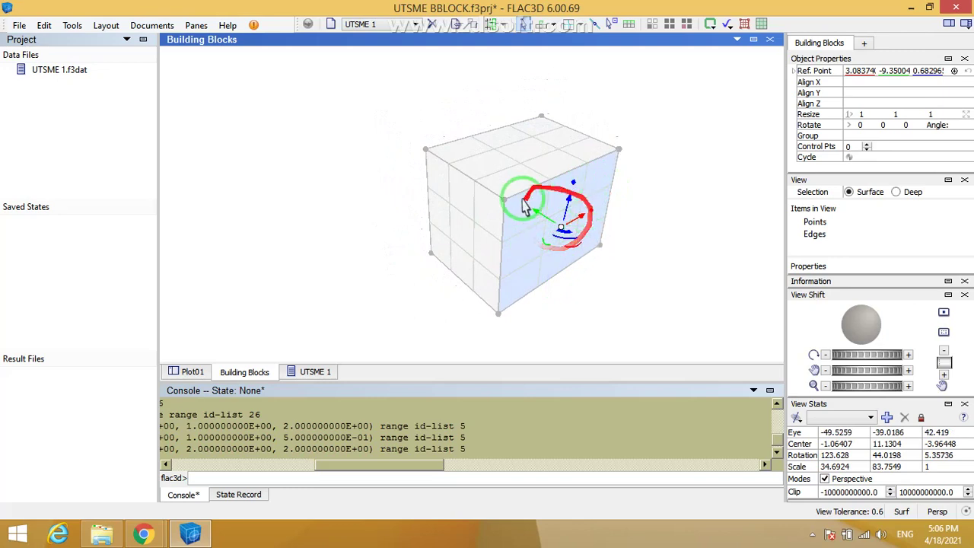
drag(543, 224, 477, 275)
click(702, 236)
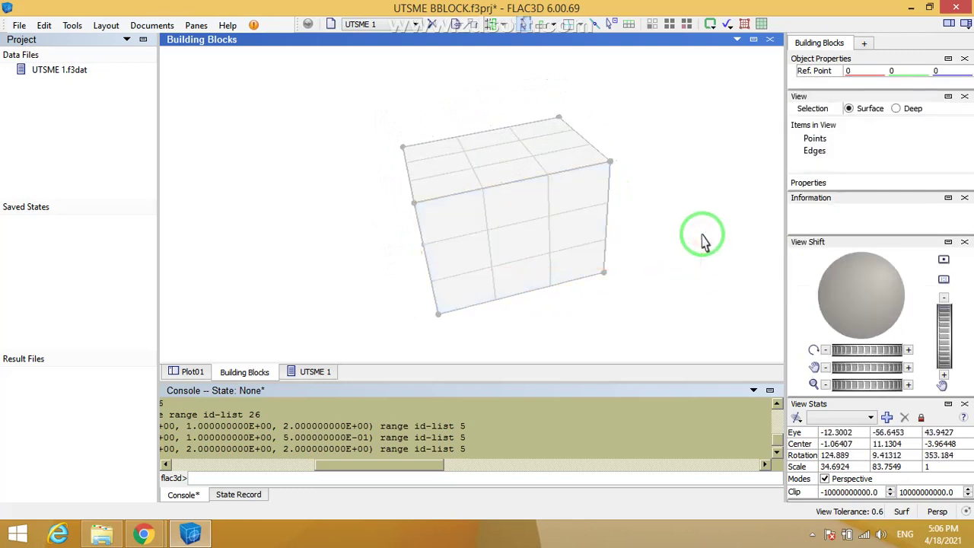
Step: Select the block's front face, review the commands available for it, and inspect the block from several angles
right_click(516, 238)
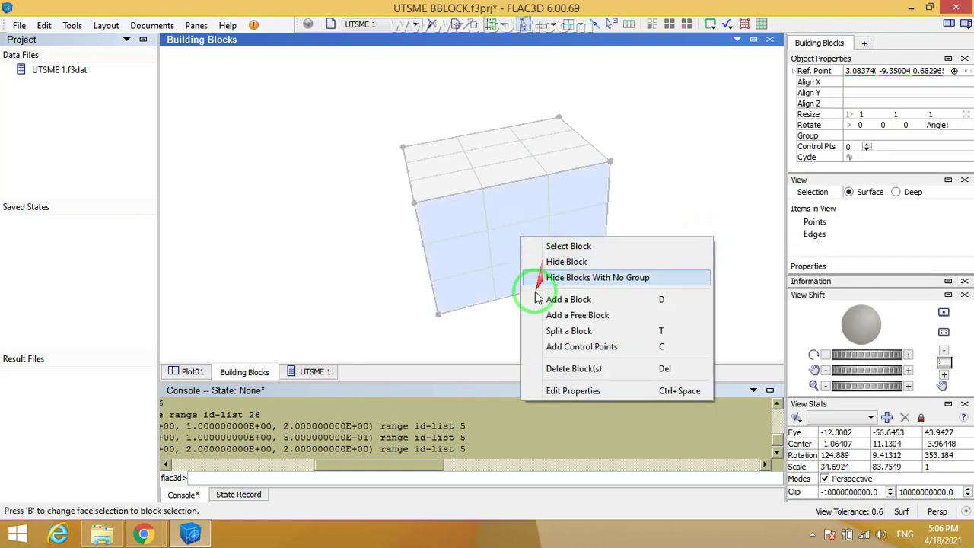
click(364, 313)
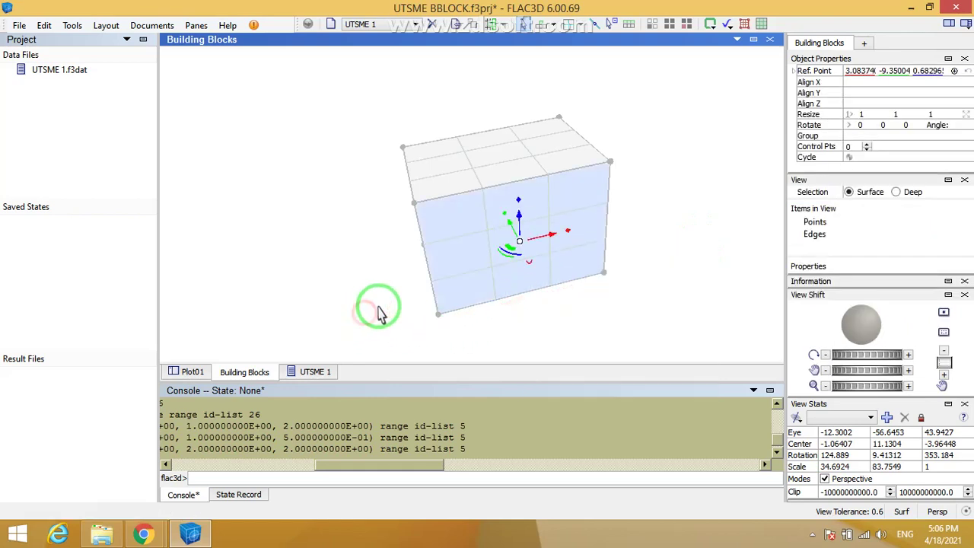
right_drag(408, 294, 395, 242)
drag(395, 245, 633, 222)
scroll(633, 220, down, 2)
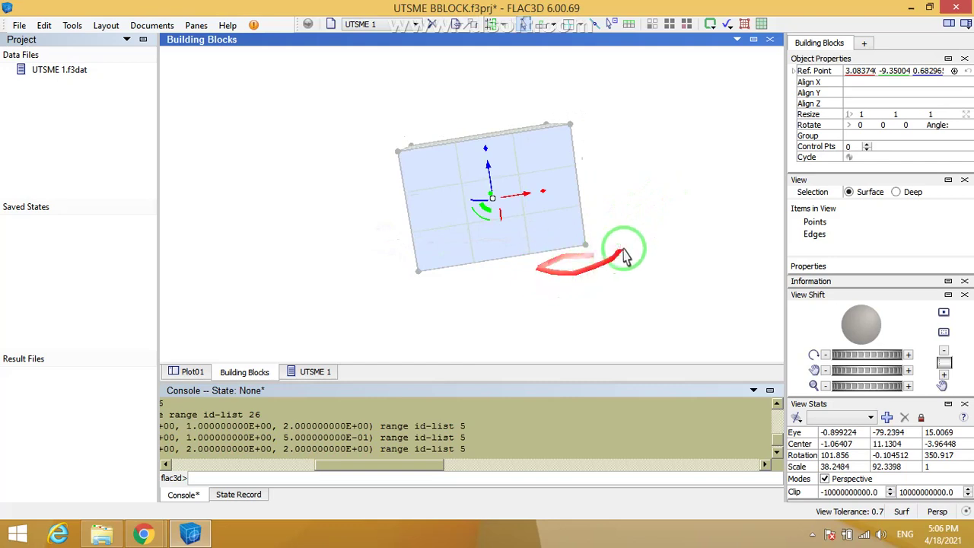
mouse_move(624, 229)
mouse_down()
mouse_move(623, 250)
mouse_move(637, 223)
mouse_up()
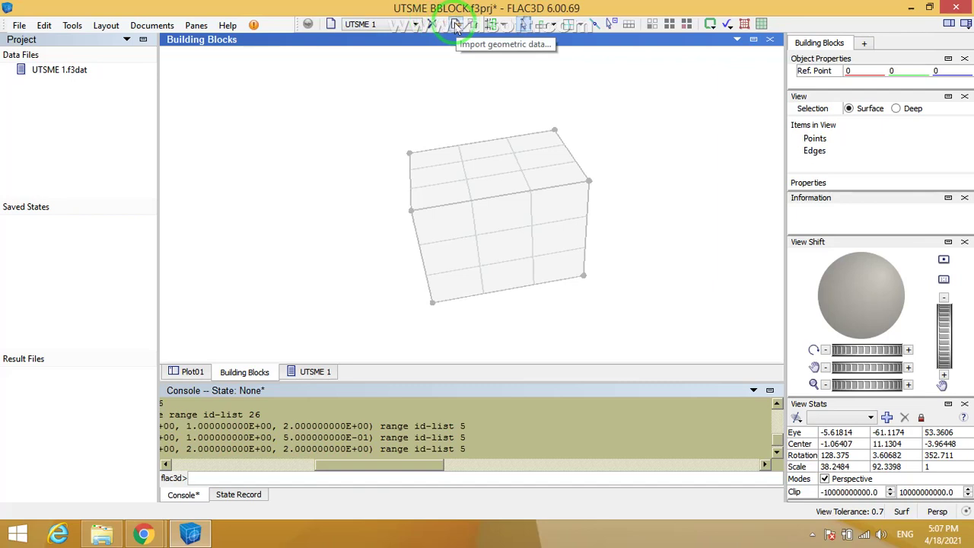
Step: Review the commands for importing geometric data and blocks, and the one for exporting a building blocks set
click(456, 27)
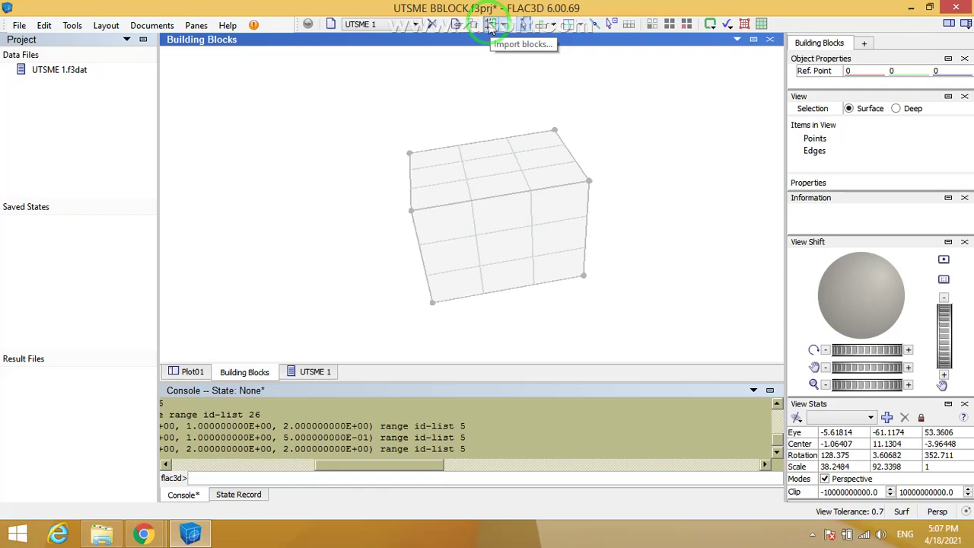
click(491, 26)
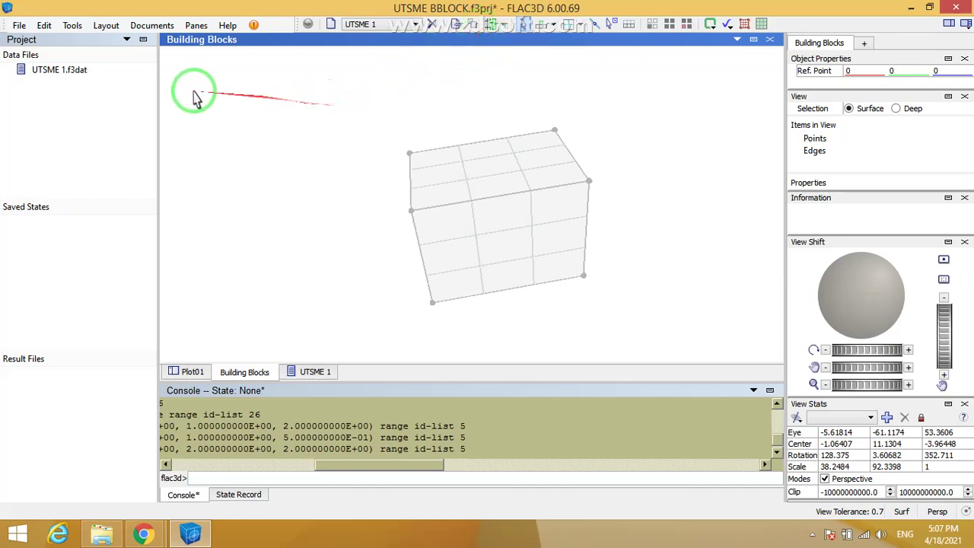
click(19, 26)
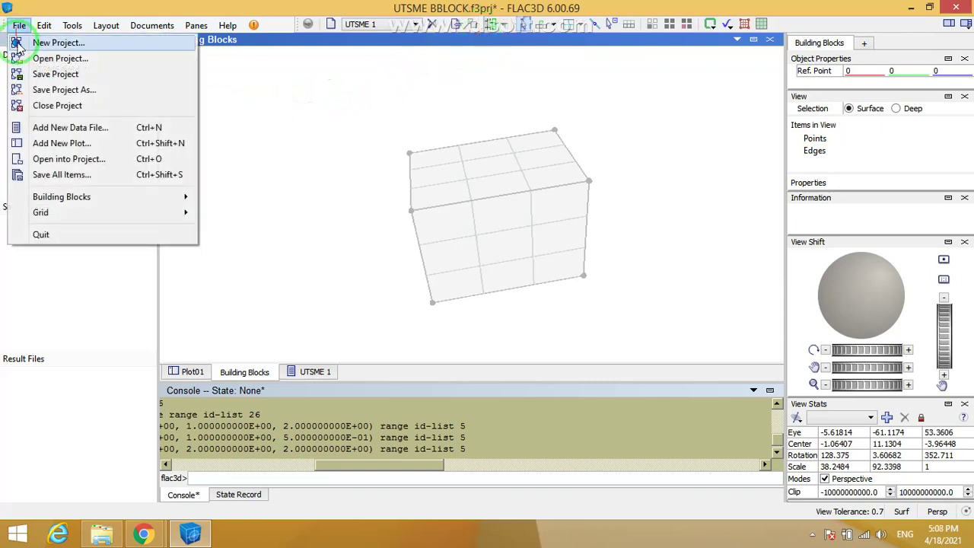
mouse_move(84, 209)
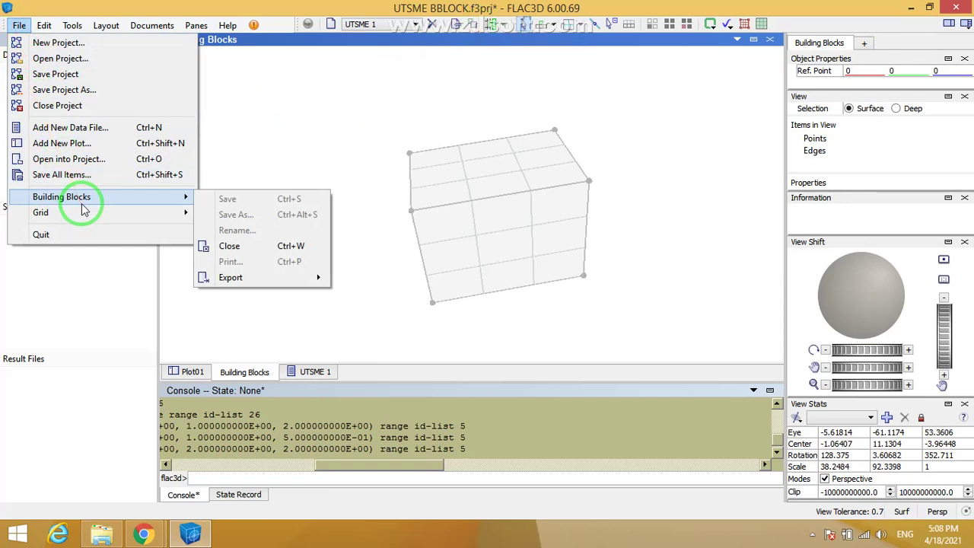
mouse_move(252, 281)
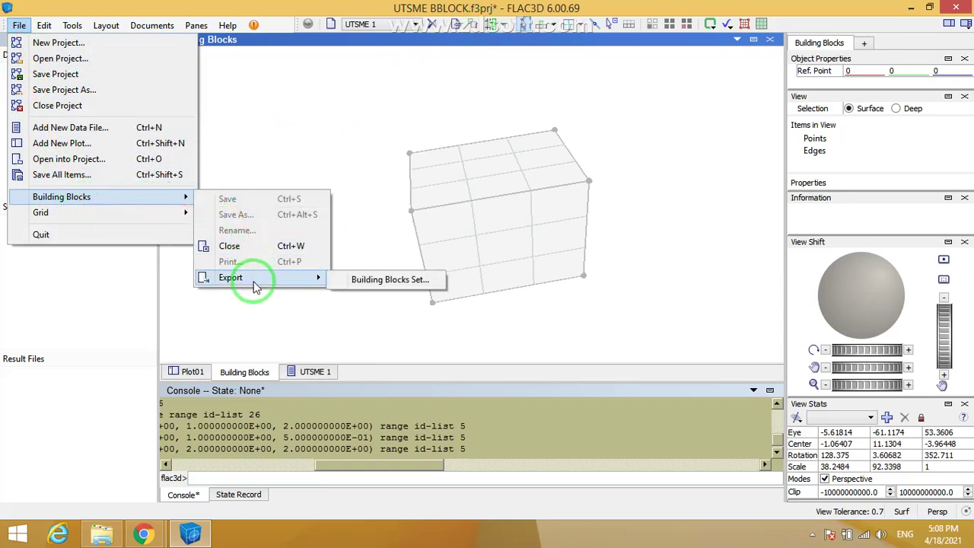
click(74, 26)
click(72, 25)
Step: Start opening a file into the project with it treated as Building Block Set: Open, and cancel without choosing a file
click(18, 25)
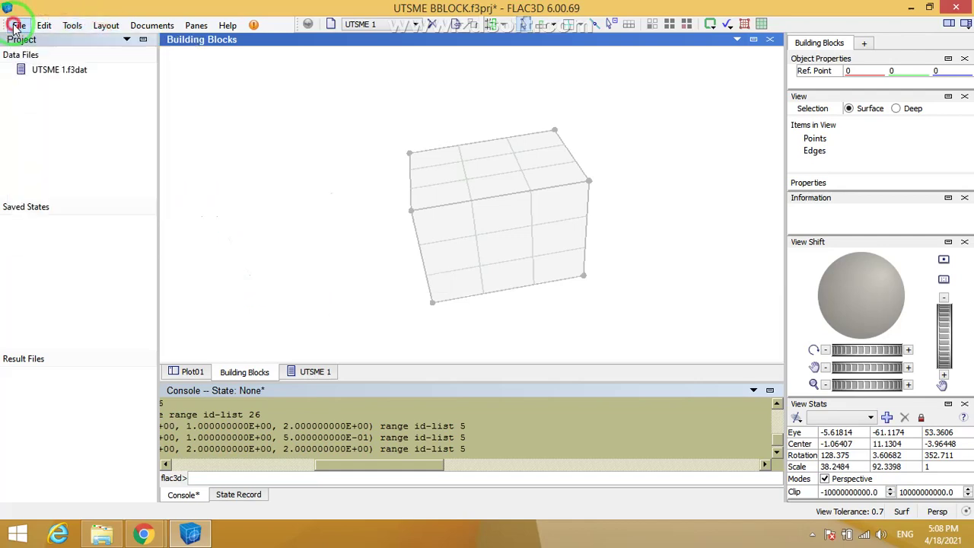
click(16, 27)
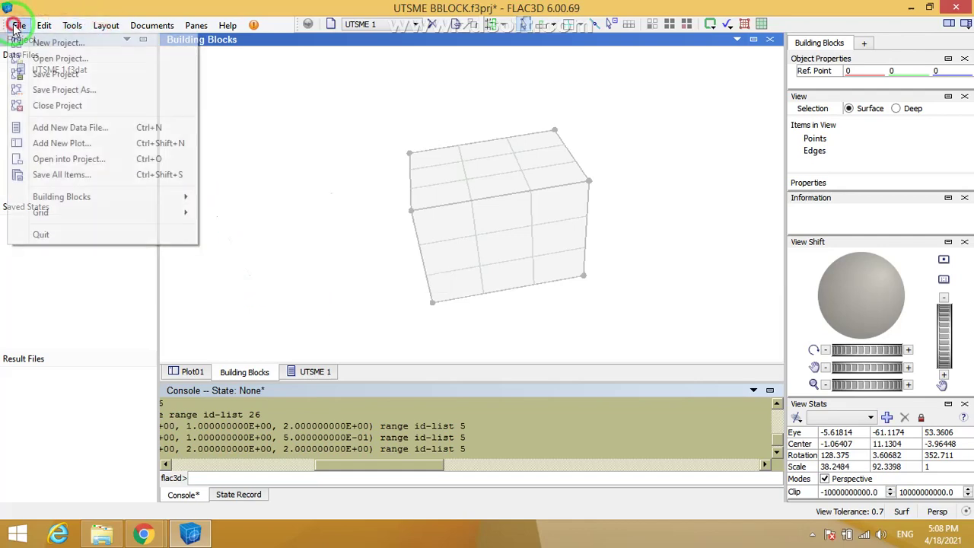
click(90, 159)
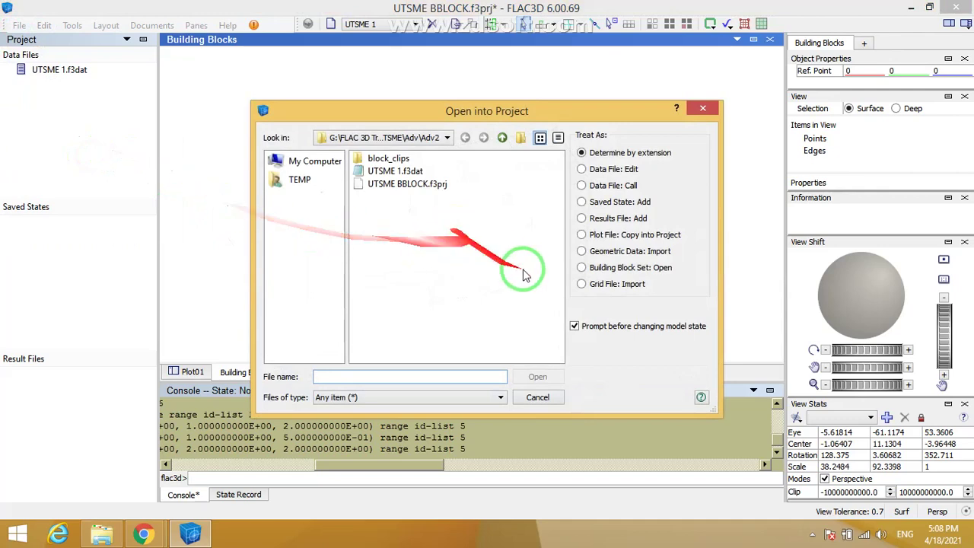
click(584, 268)
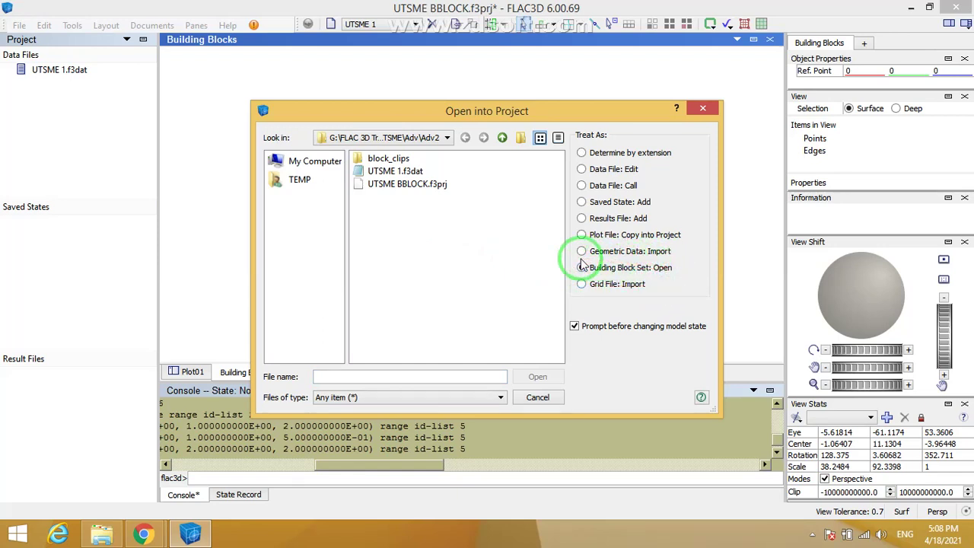
click(702, 111)
drag(463, 167, 470, 148)
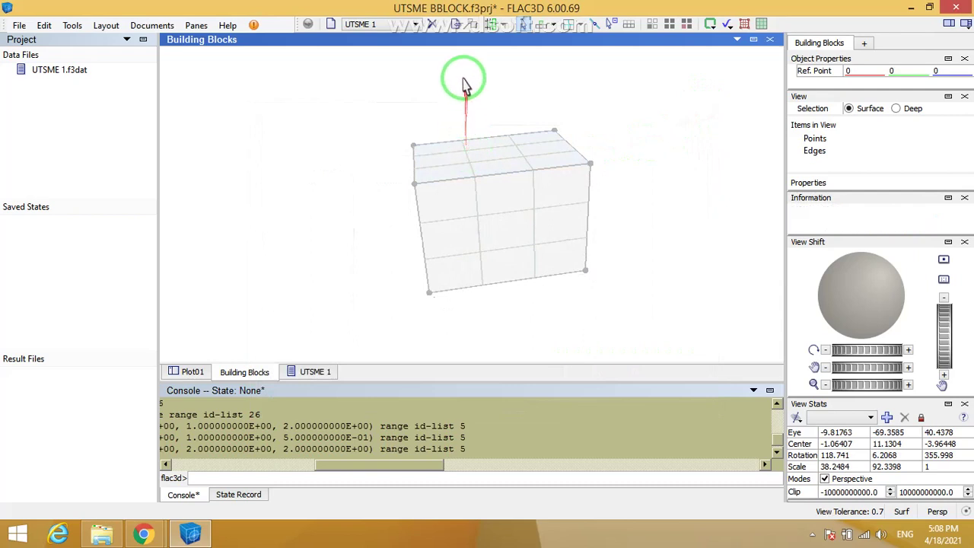
Step: Open the Import Blocks dialog and enlarge it to show the full list of building block sets
click(491, 25)
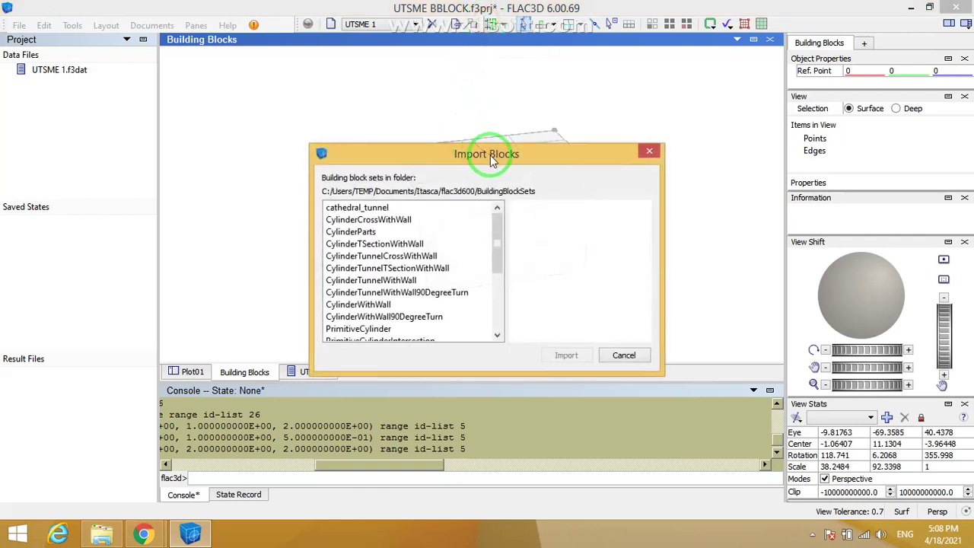
drag(489, 150, 481, 85)
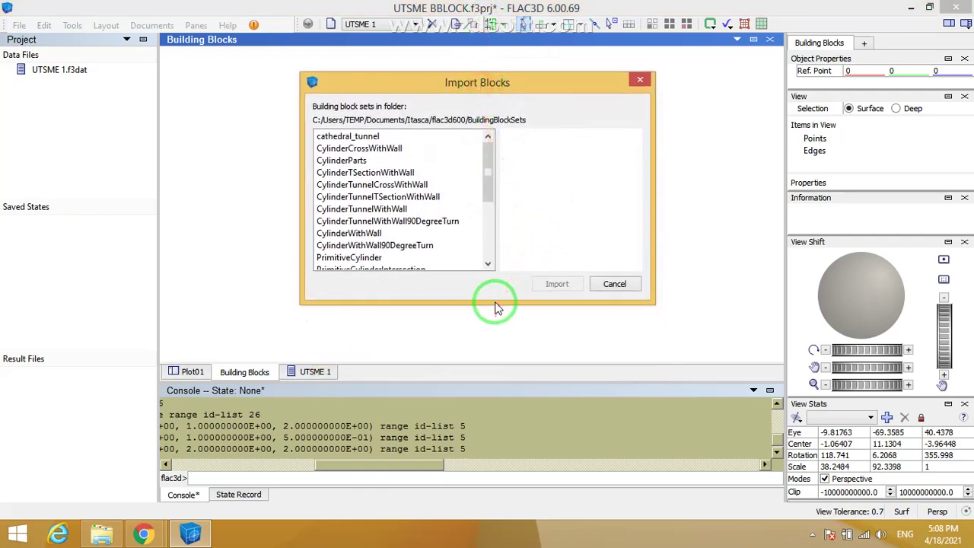
drag(494, 302, 501, 423)
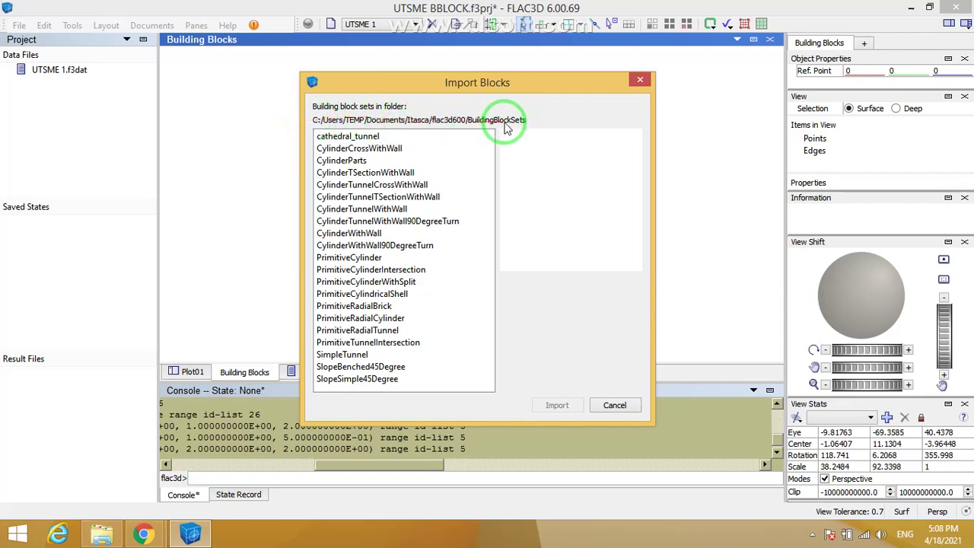
Step: Preview the building block sets from cathedral_tunnel through CylinderTunnelWithWall one after another
click(358, 137)
click(576, 227)
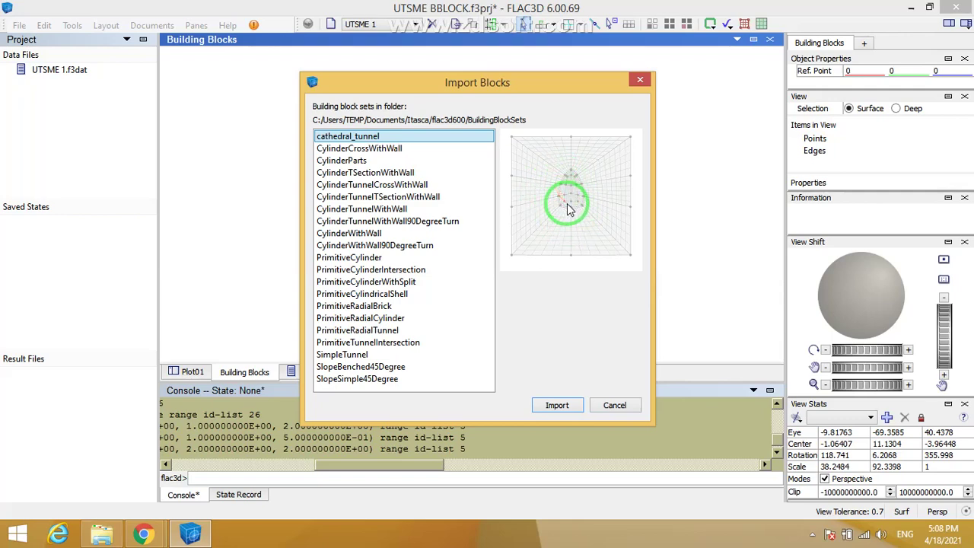
click(399, 148)
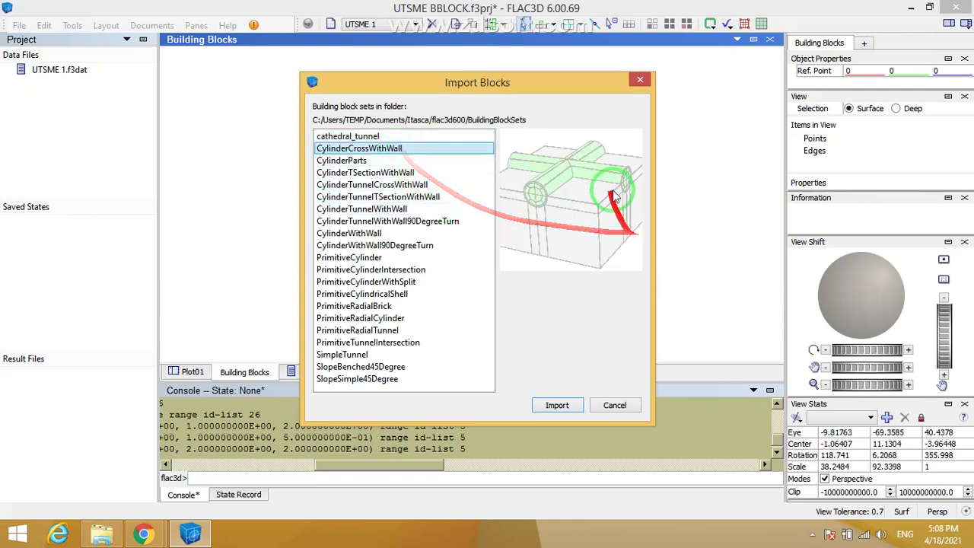
click(332, 163)
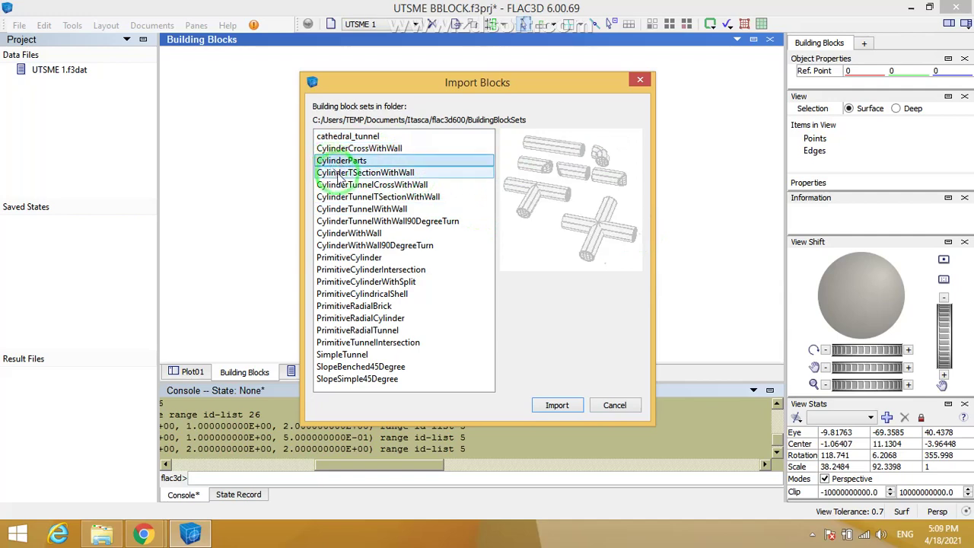
click(346, 175)
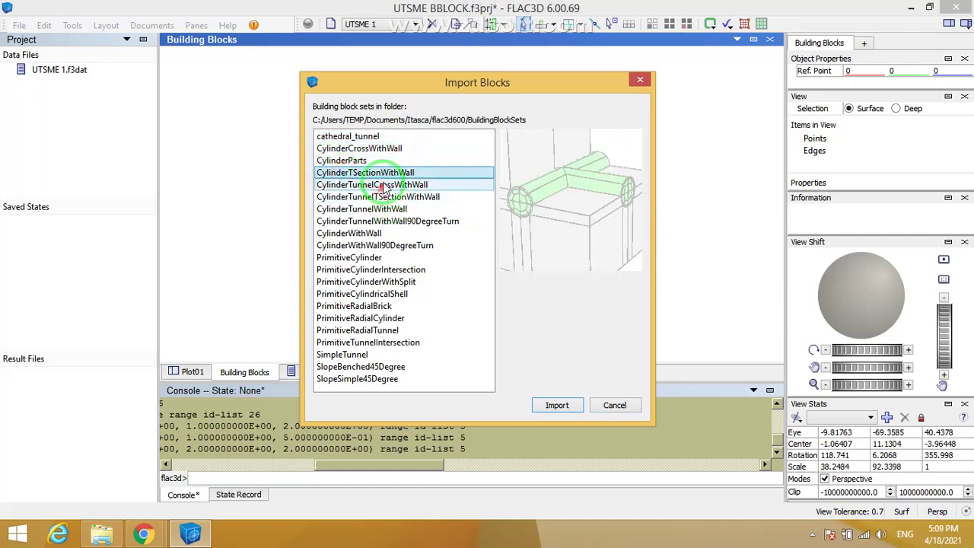
click(384, 185)
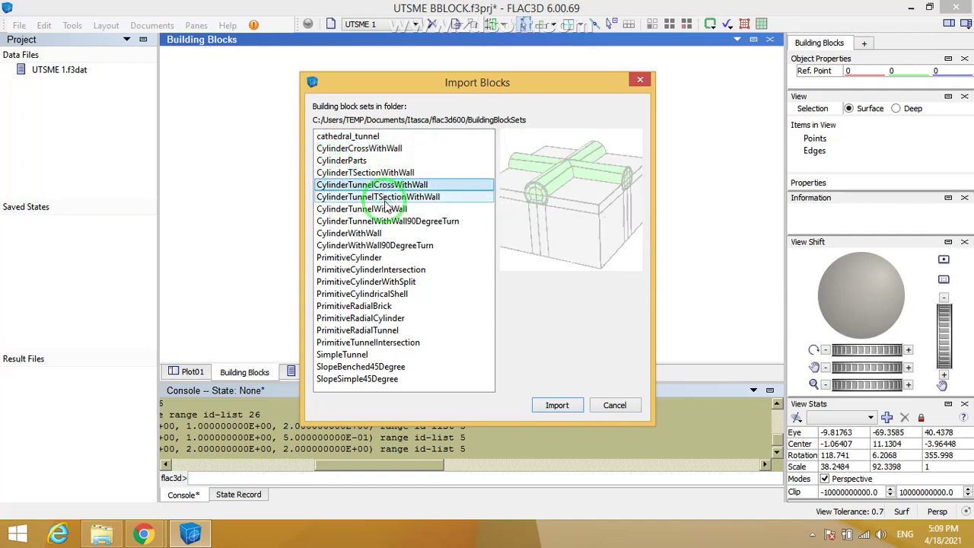
click(385, 198)
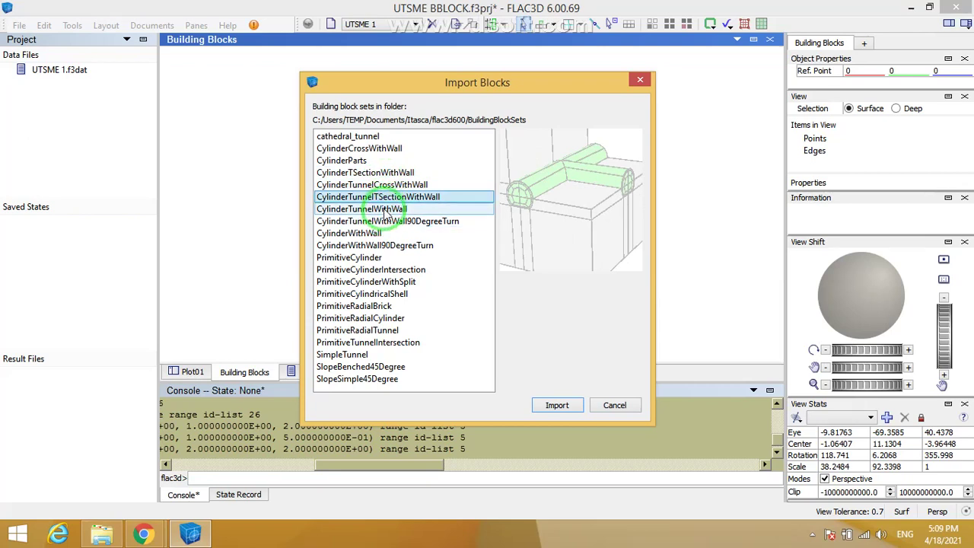
click(385, 210)
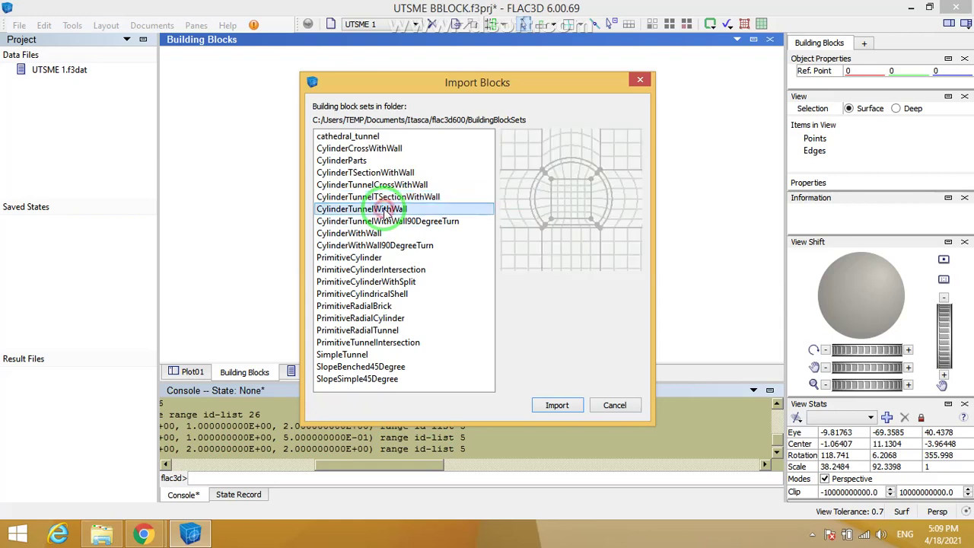
Step: Preview and compare the CylinderTunnelWithWall90DegreeTurn, CylinderWithWall and CylinderWithWall90DegreeTurn sets
click(390, 220)
click(374, 233)
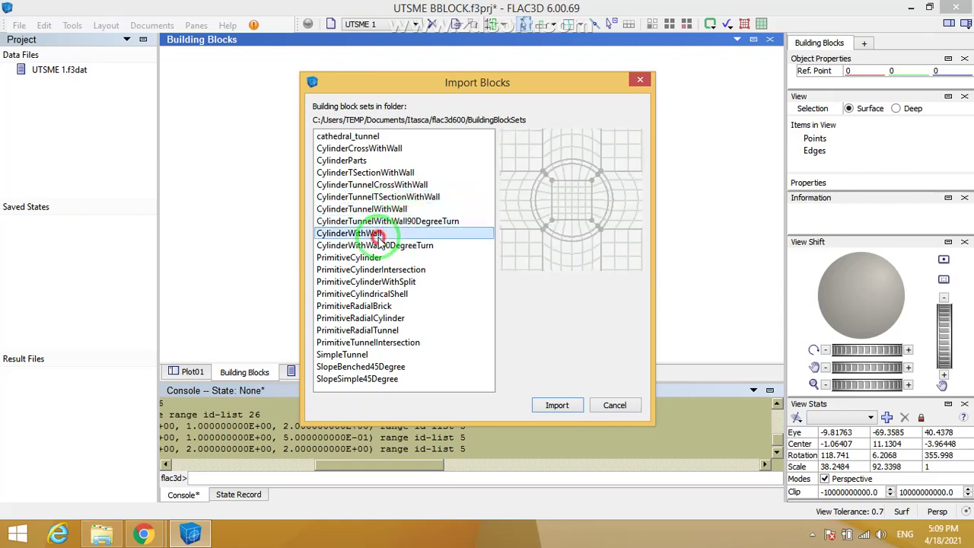
click(392, 221)
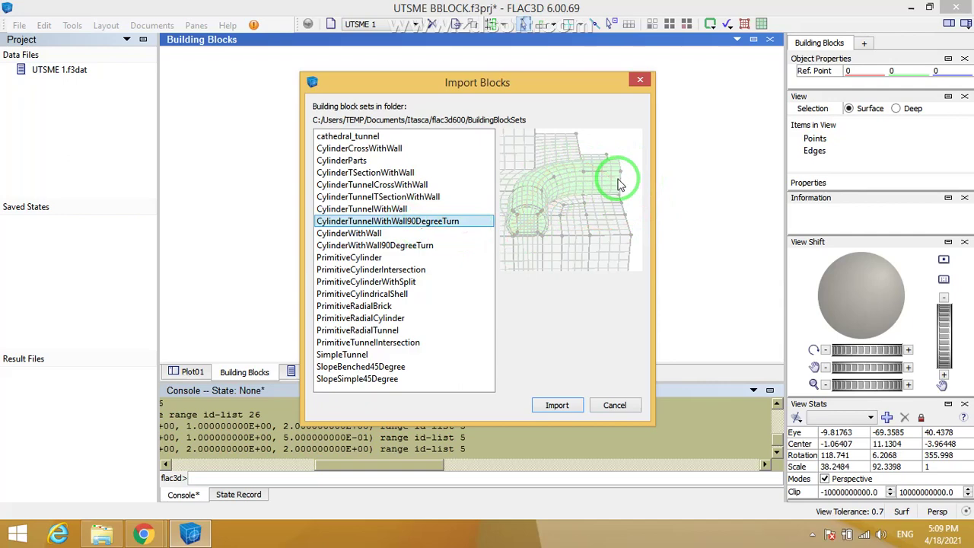
click(375, 245)
click(370, 235)
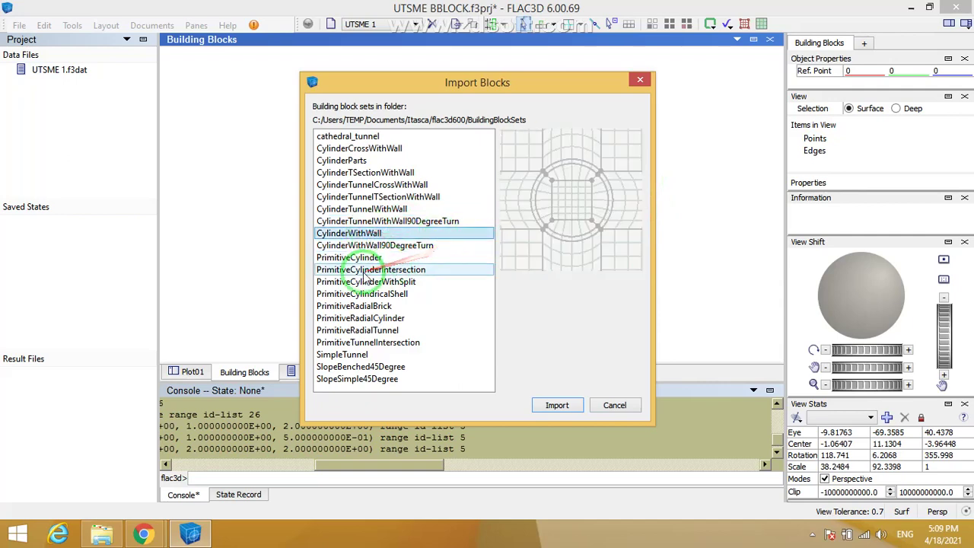
click(392, 245)
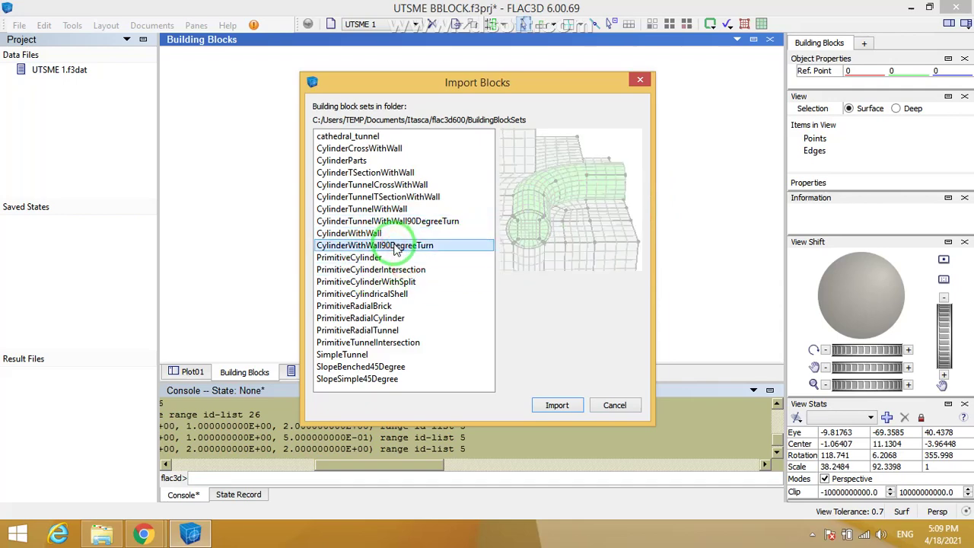
Step: Preview the PrimitiveCylinder, PrimitiveCylinderIntersection and PrimitiveCylinderWithSplit sets
click(426, 257)
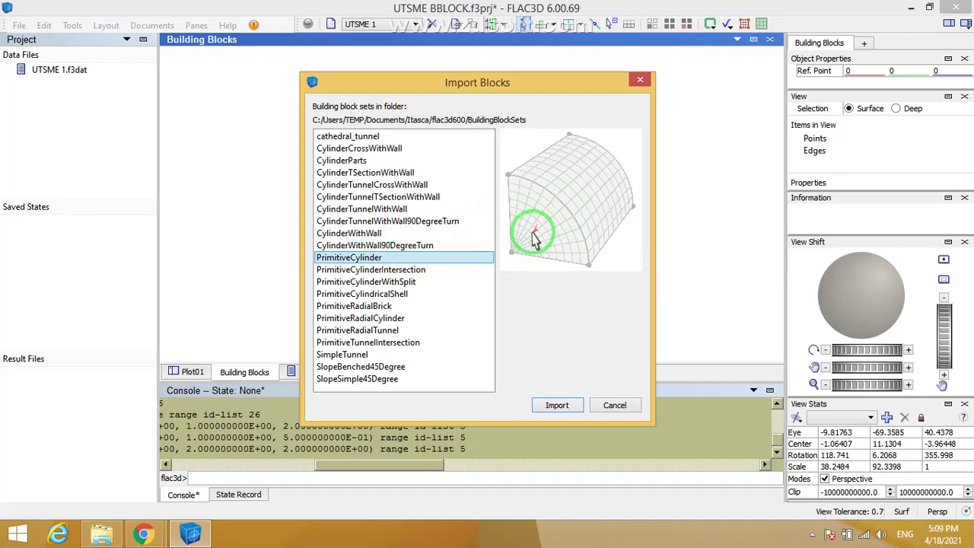
click(397, 271)
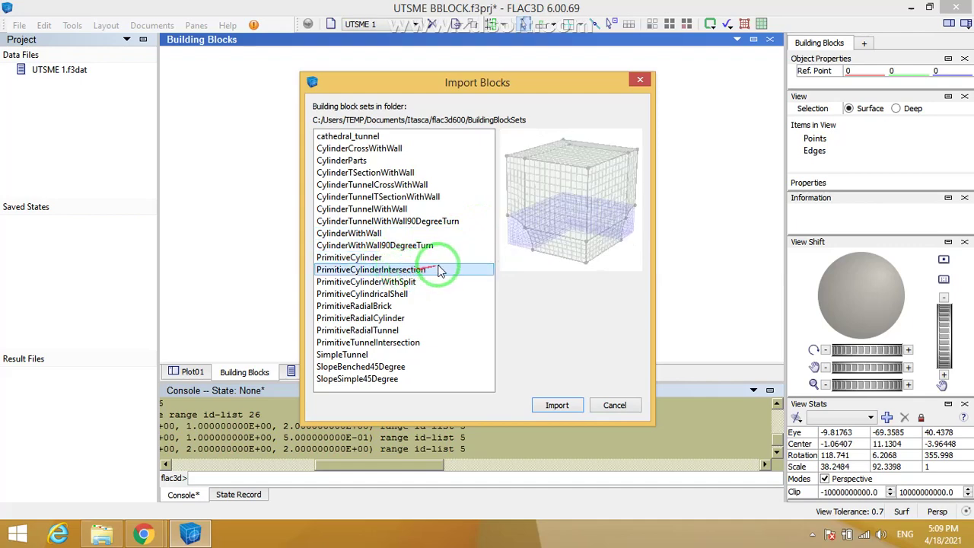
click(413, 283)
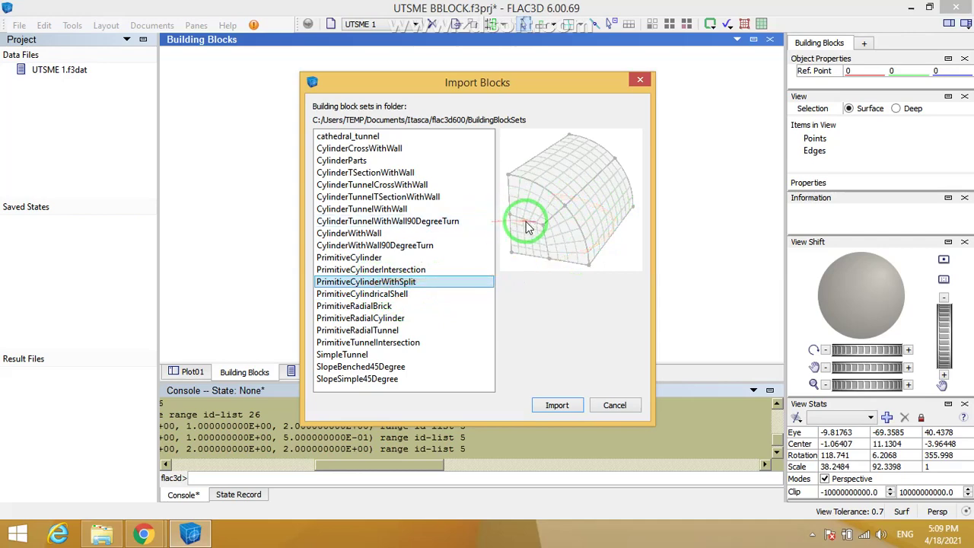
Step: Preview the building block sets from PrimitiveCylindricalShell through SlopeSimple45Degree in the Import Blocks dialog
click(403, 295)
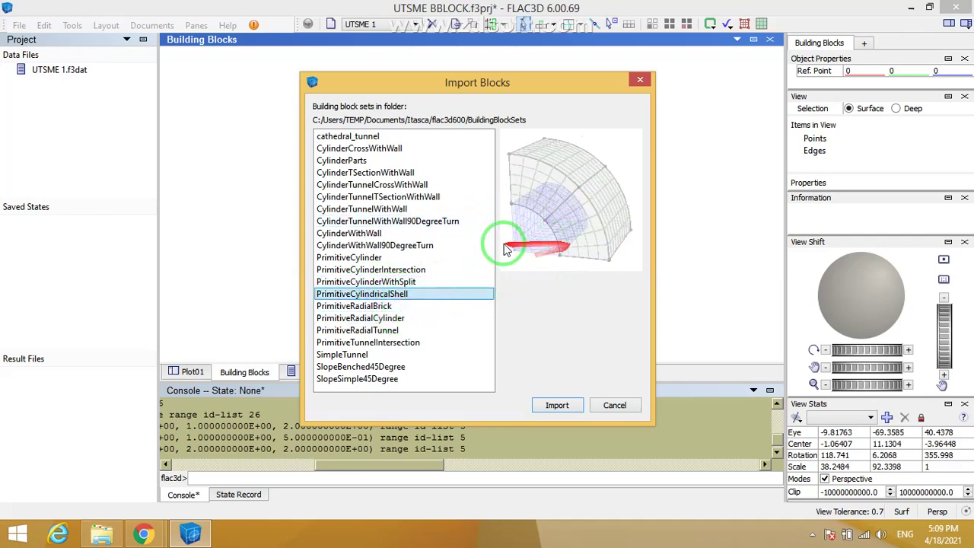
click(335, 306)
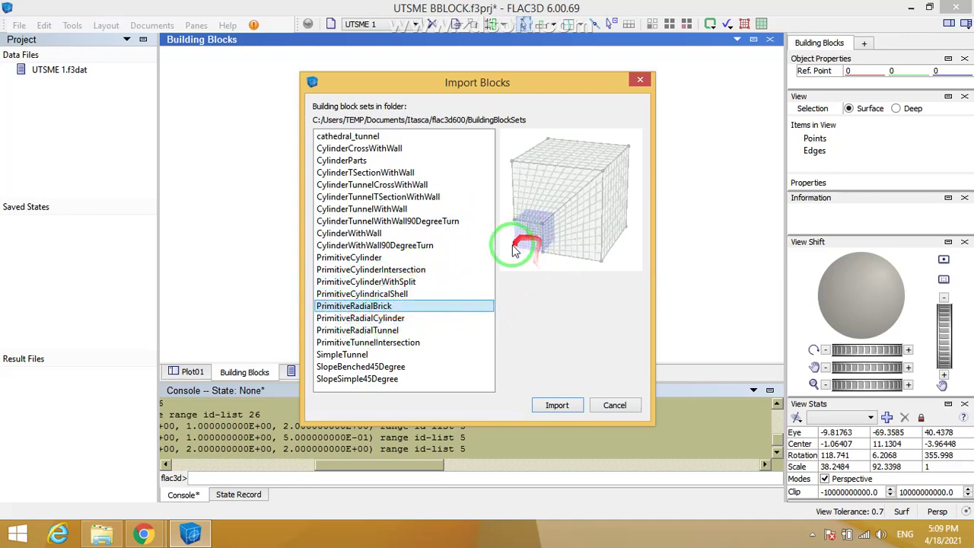
click(373, 320)
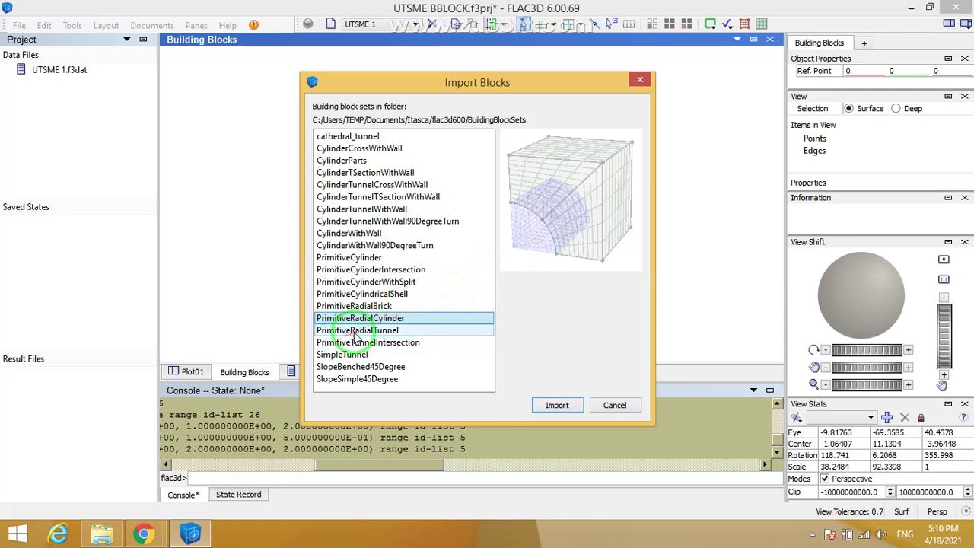
click(354, 330)
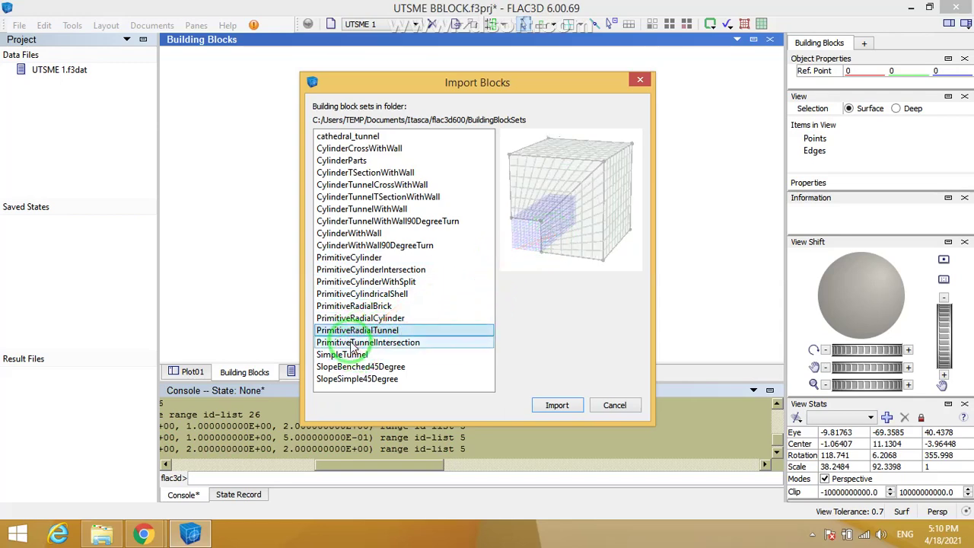
click(365, 343)
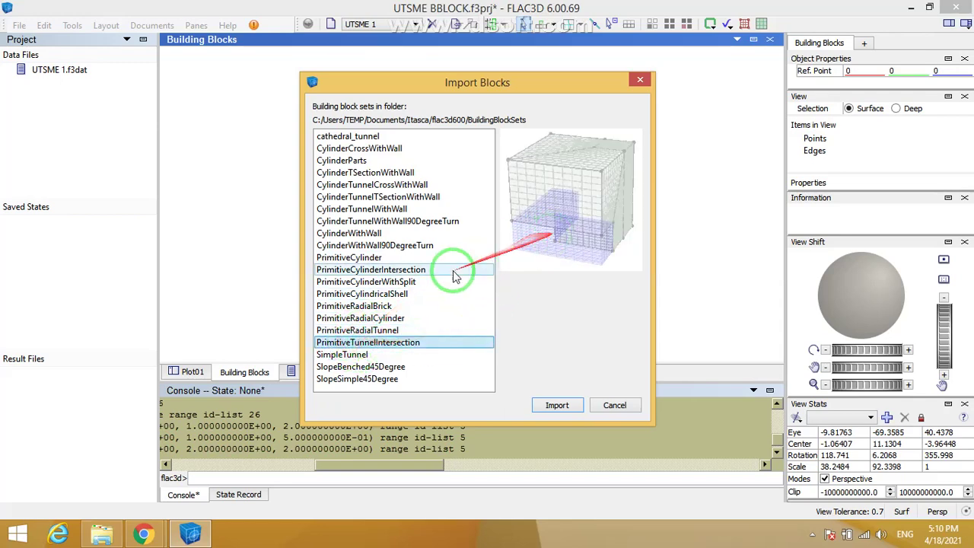
click(334, 356)
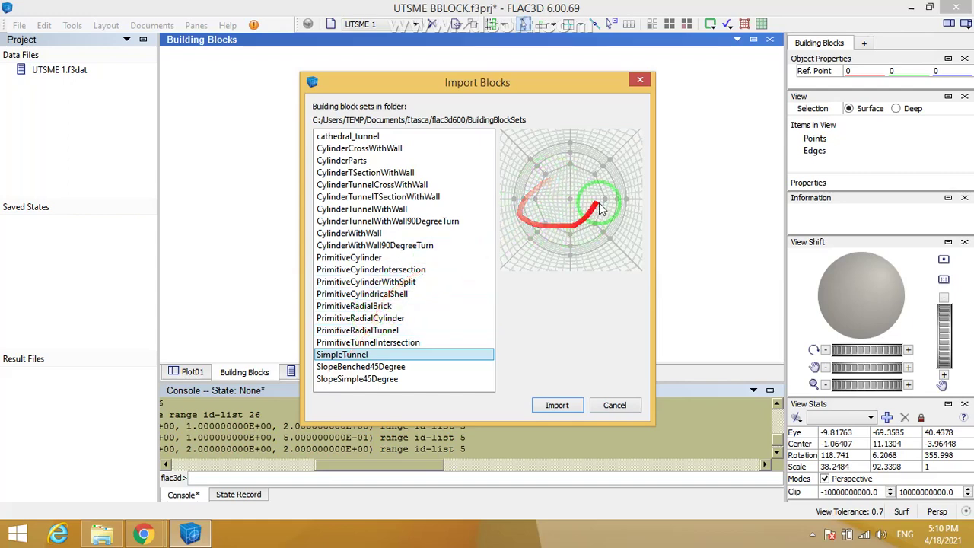
click(352, 367)
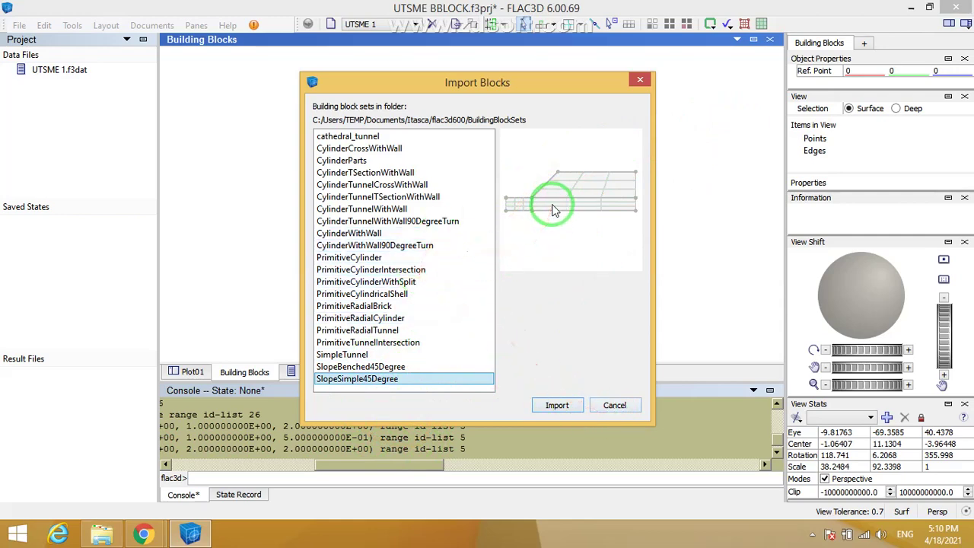
Step: Cancel the block set import at the placement options and delete the existing block from the model
click(554, 408)
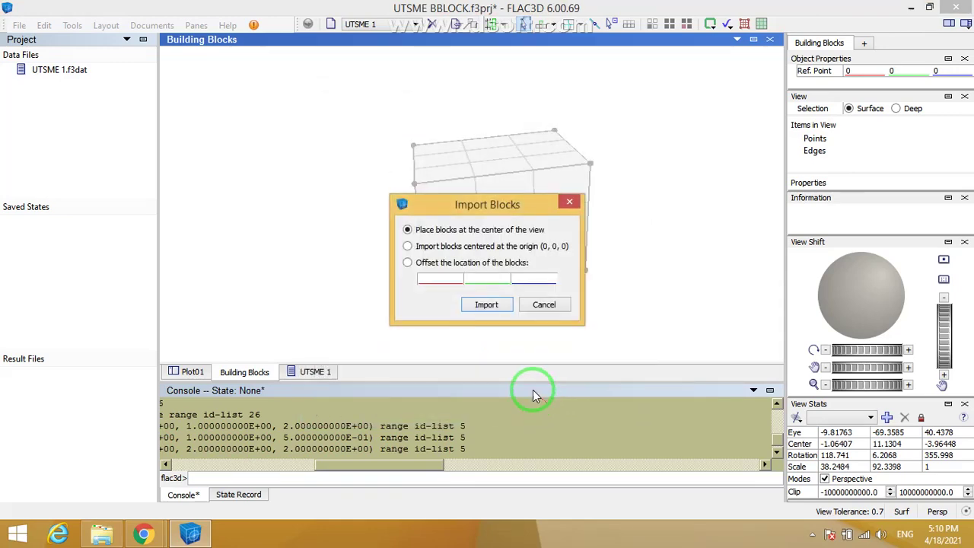
click(569, 202)
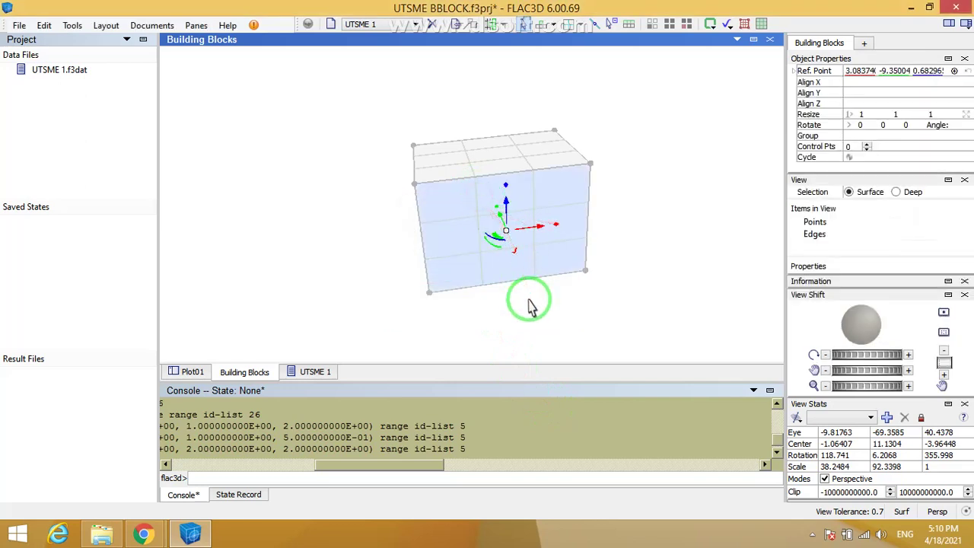
click(531, 308)
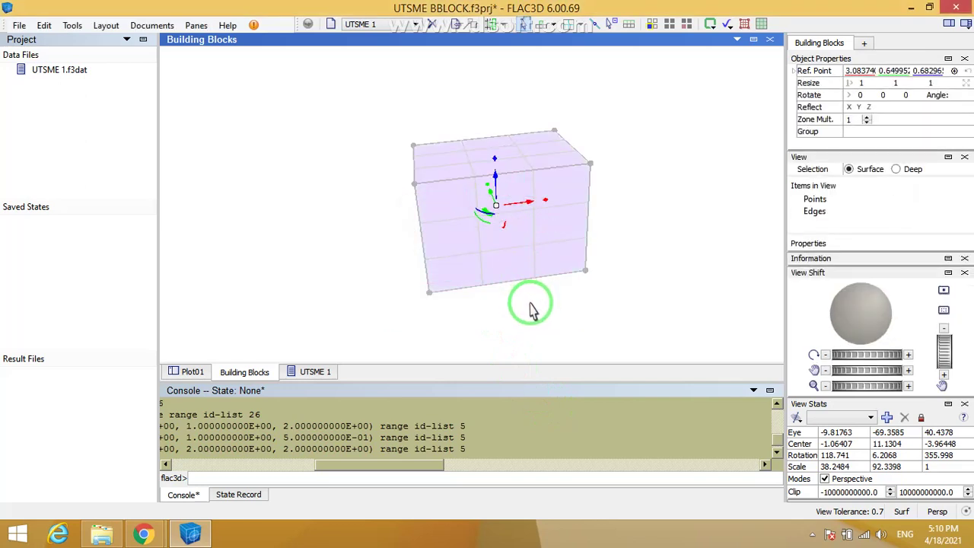
key(Delete)
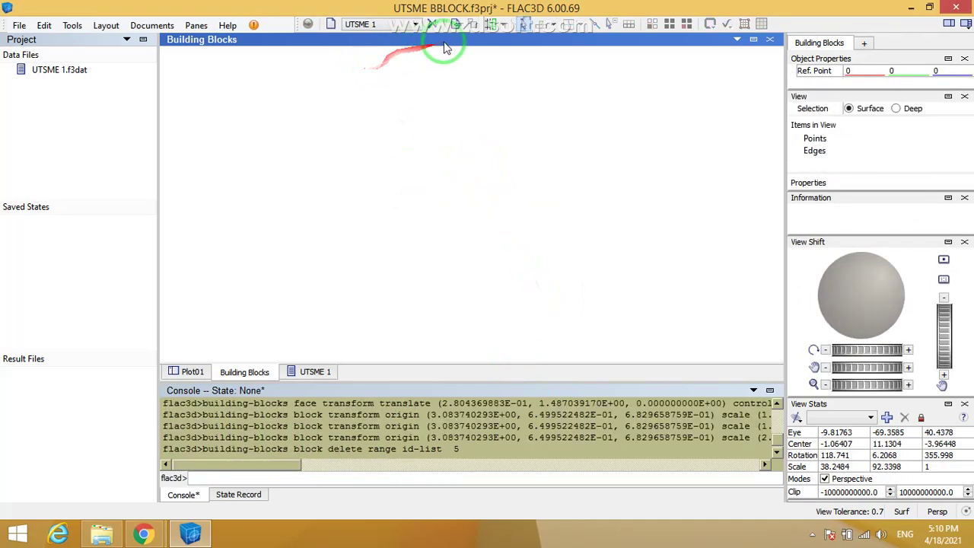
Step: Import the SlopeSimple45Degree block set with its location offset set to 0, 0, 0
click(487, 24)
scroll(357, 319, down, 4)
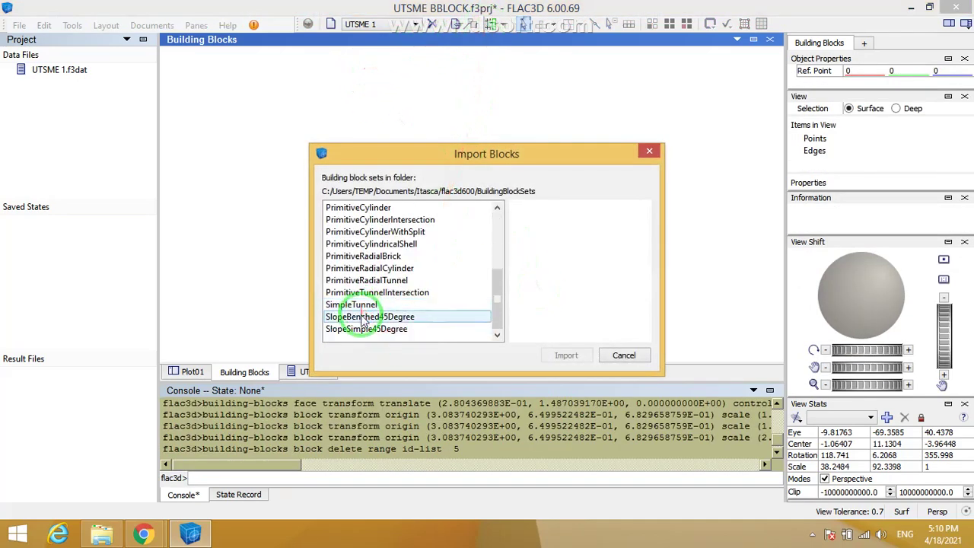
click(383, 330)
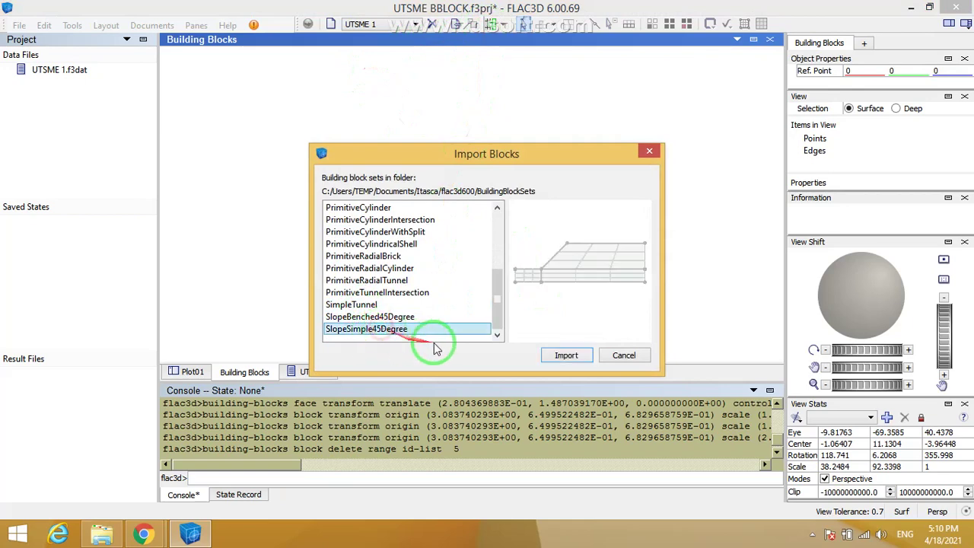
click(567, 355)
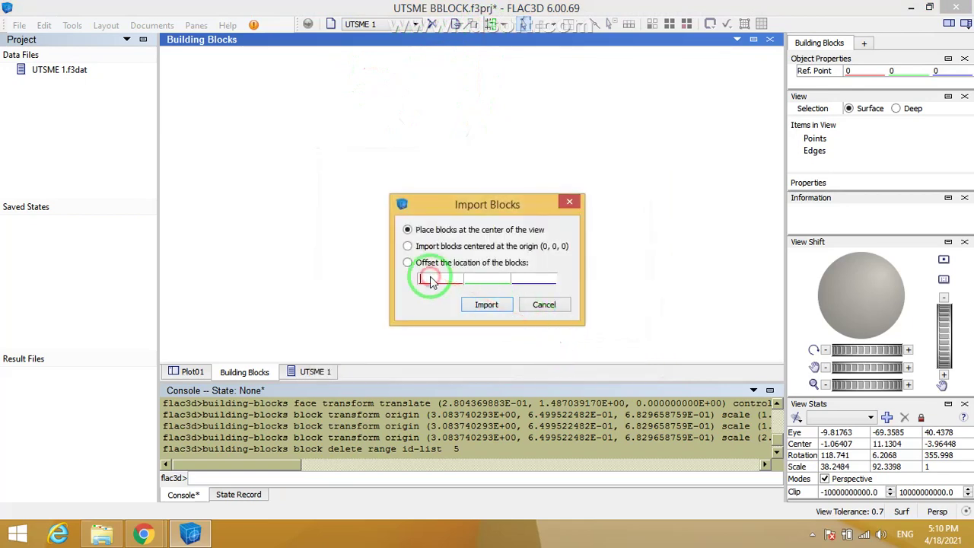
click(431, 280)
text(0)
click(474, 278)
text(0)
click(533, 279)
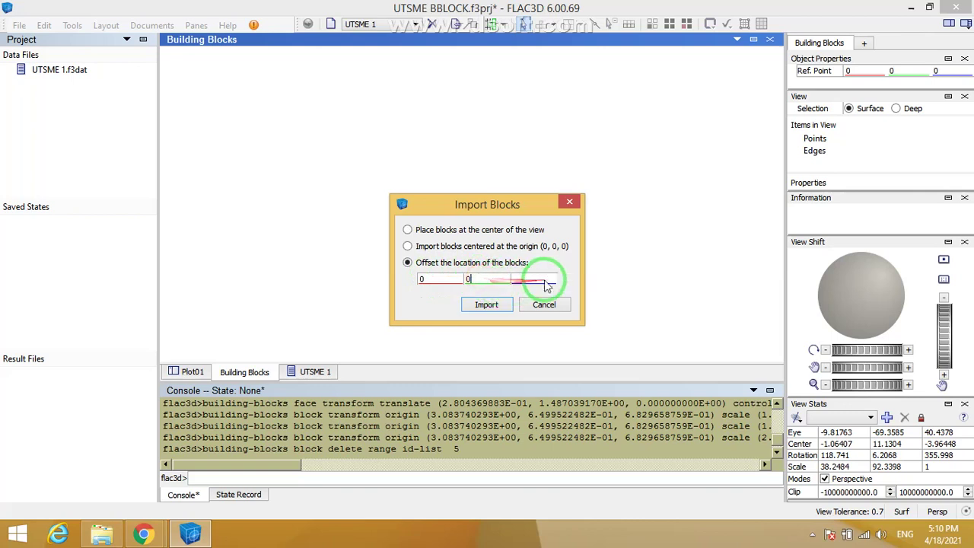
text(0)
click(486, 305)
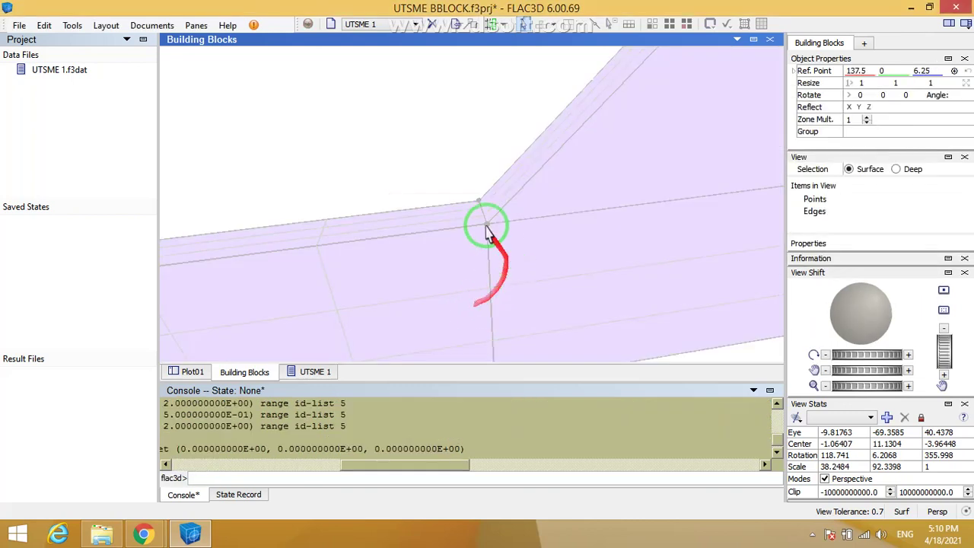
Step: Examine the imported slope blocks in a fitted, tilted view and look through the quick-import list of block sets
scroll(465, 201, down, 6)
key(ctrl+r)
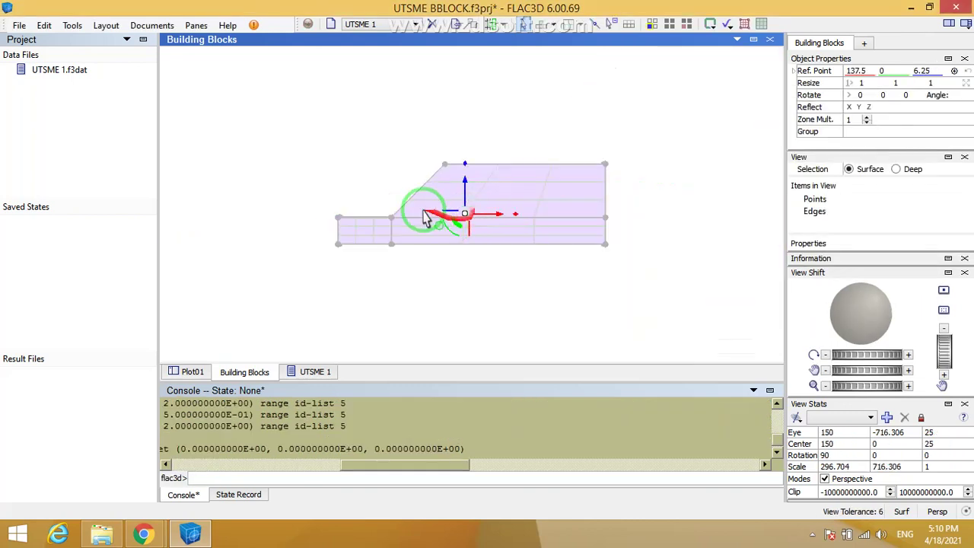
right_drag(346, 155, 415, 278)
click(455, 269)
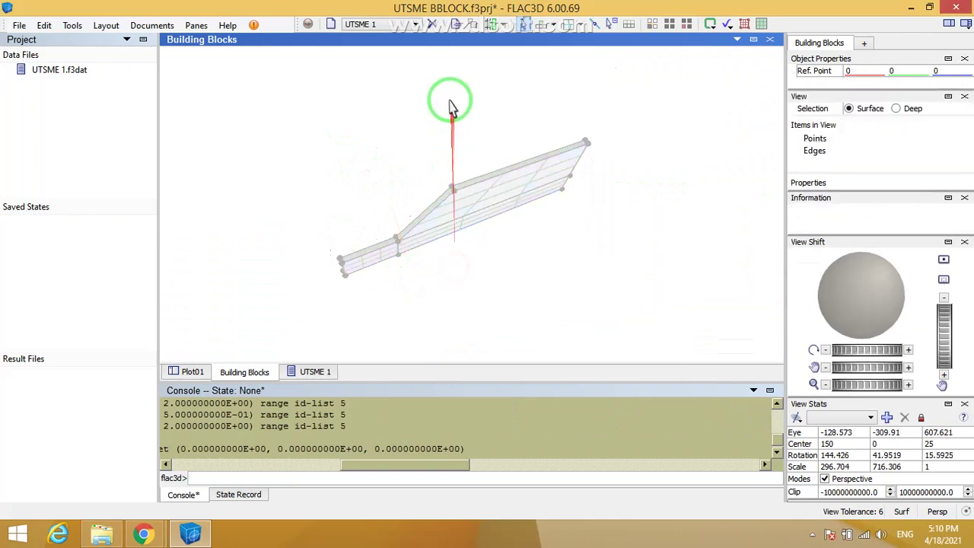
click(504, 25)
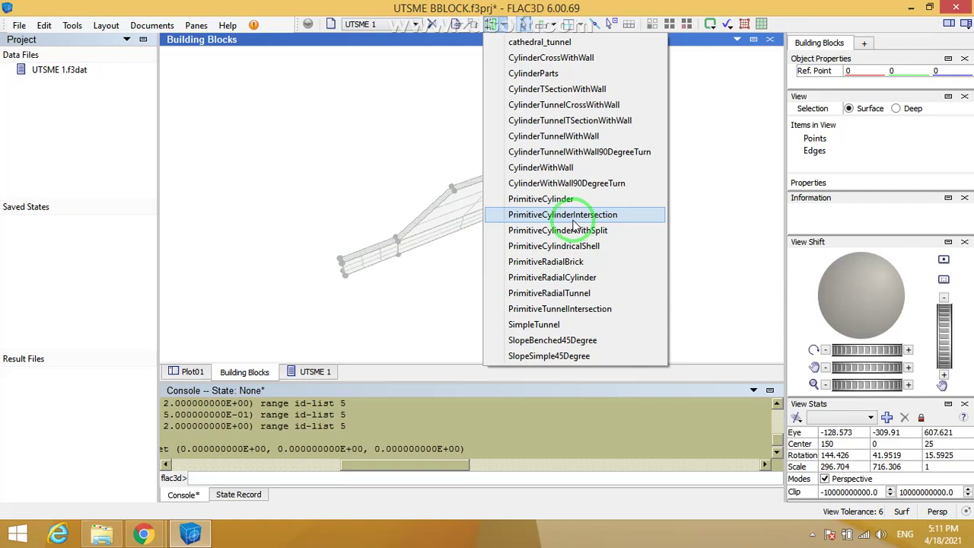
click(417, 123)
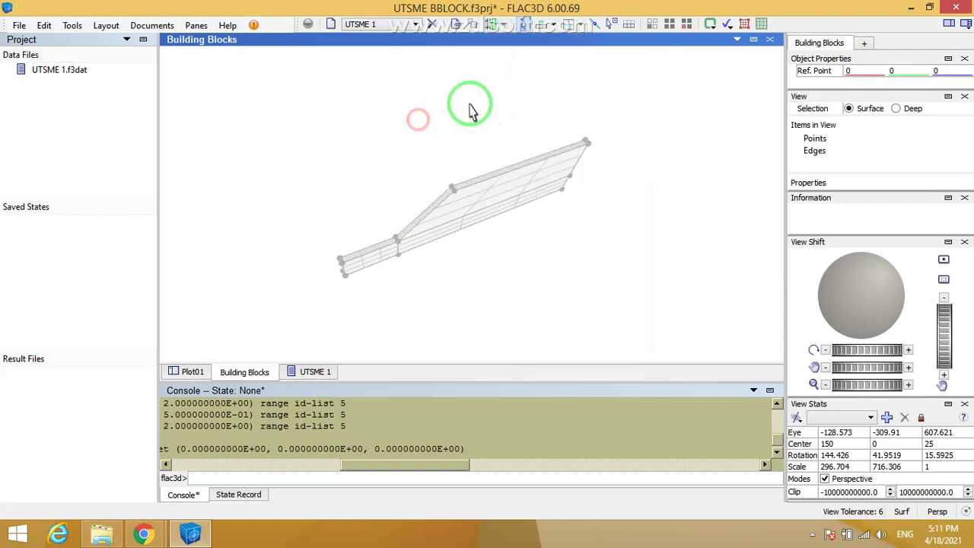
Step: Preview the candidate shapes for a new block attached to the front face of the lower slope block under the incline
click(543, 25)
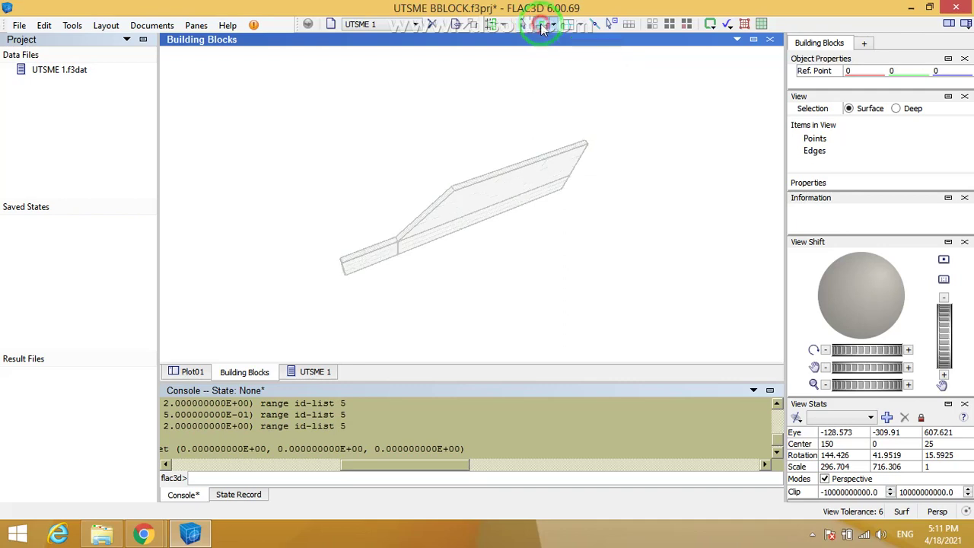
drag(540, 124, 393, 191)
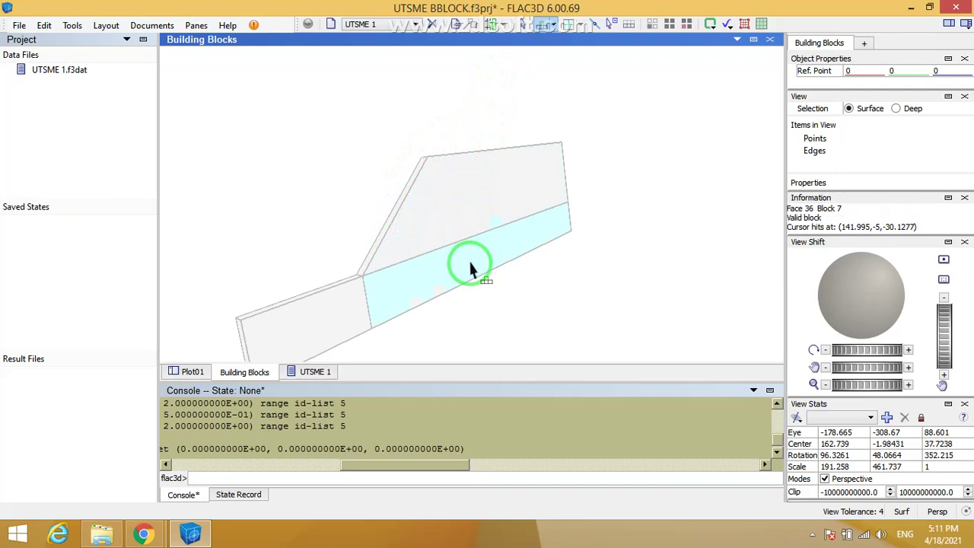
drag(470, 268, 530, 346)
scroll(449, 299, up, 9)
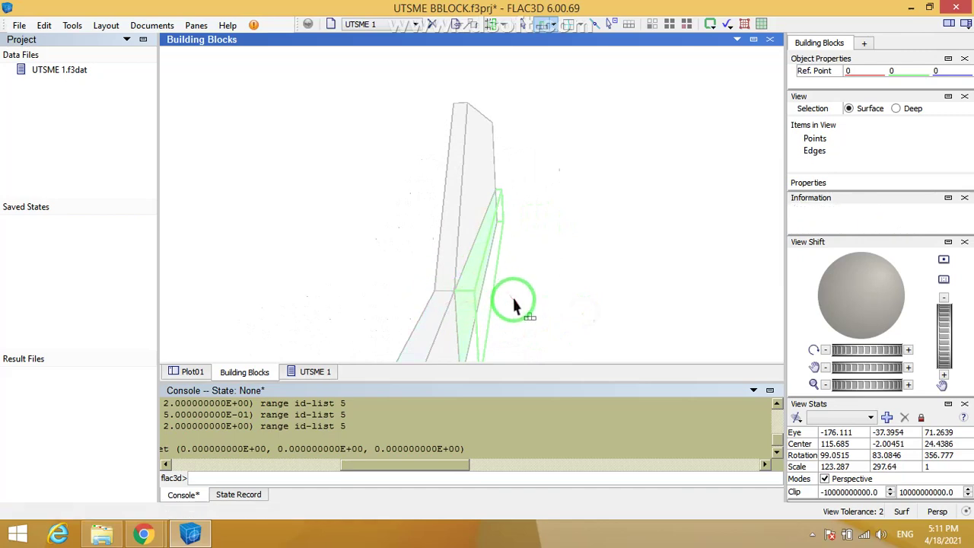
right_drag(514, 300, 471, 324)
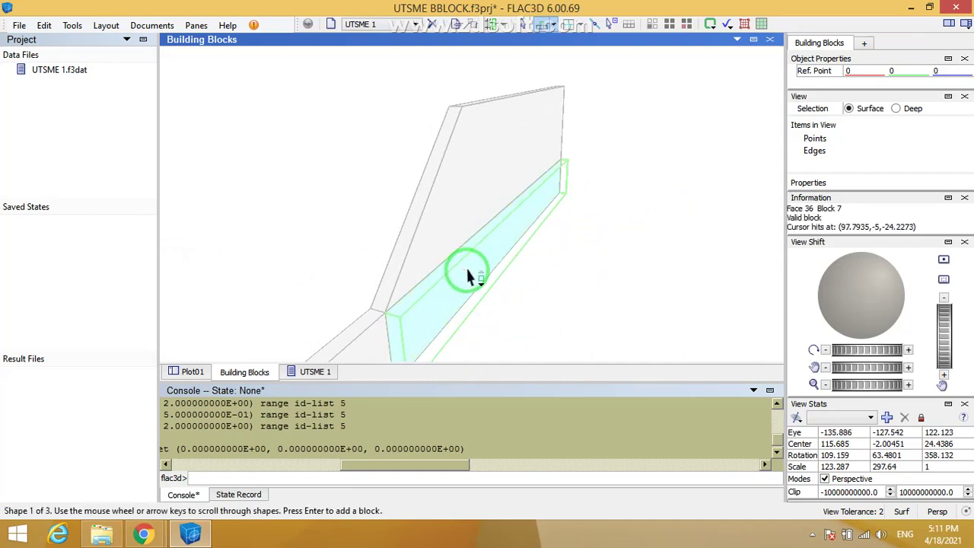
scroll(468, 278, down, 1)
scroll(468, 278, up, 1)
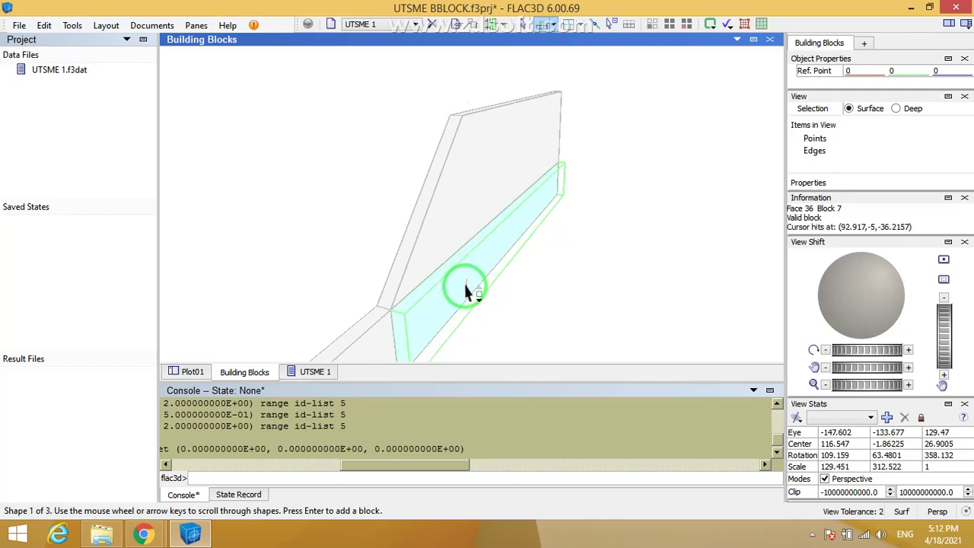
scroll(464, 281, down, 2)
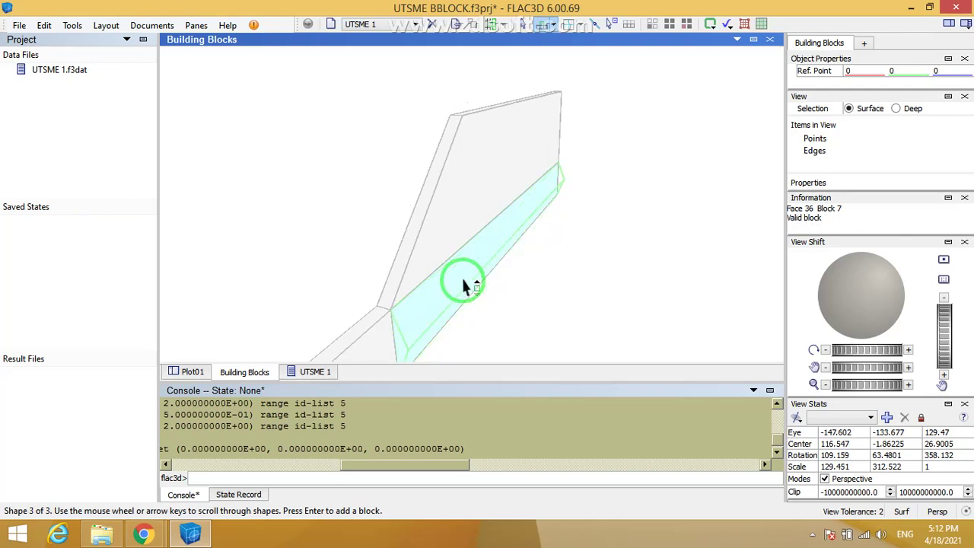
scroll(463, 281, up, 1)
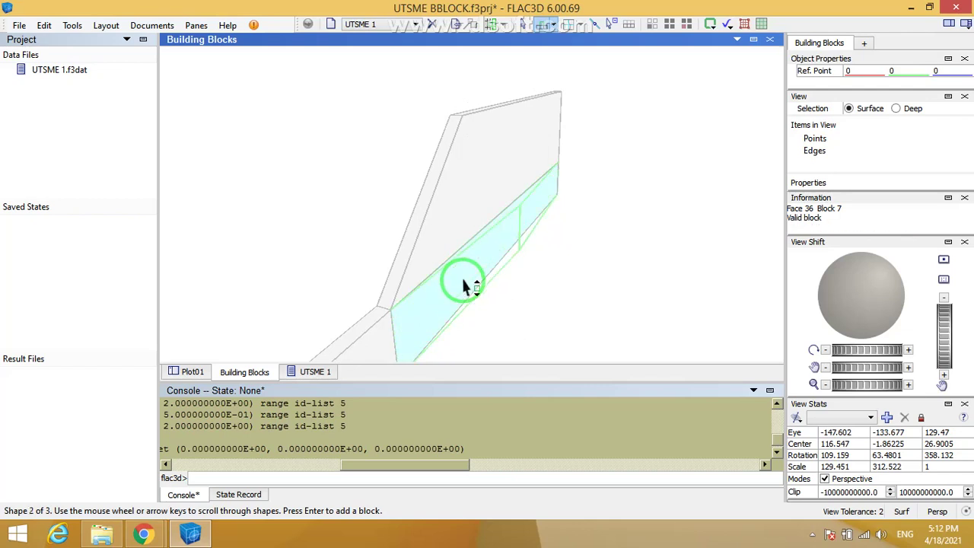
scroll(462, 280, down, 1)
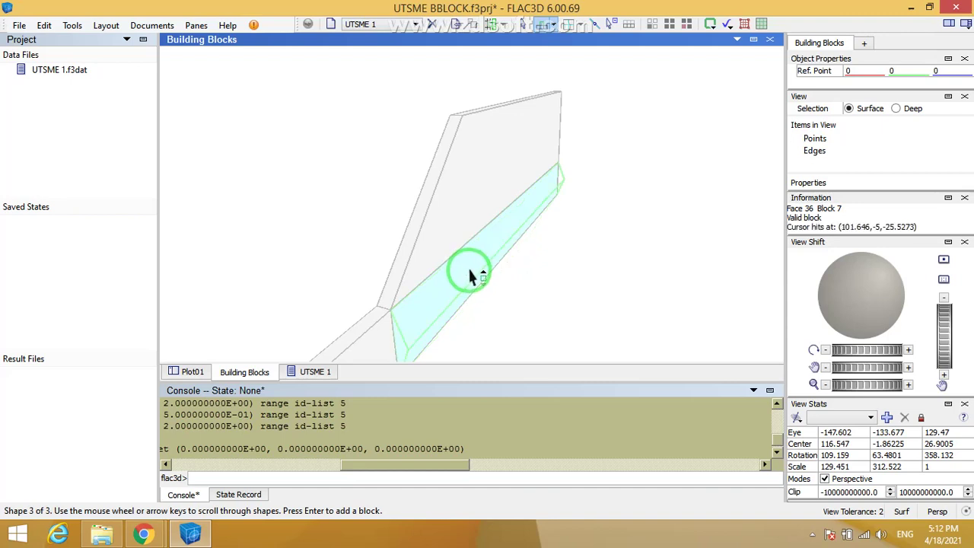
key(Escape)
Step: Select all the imported slope blocks and delete them
scroll(510, 258, down, 3)
drag(510, 263, 353, 220)
right_drag(353, 219, 347, 277)
drag(280, 137, 663, 290)
key(Delete)
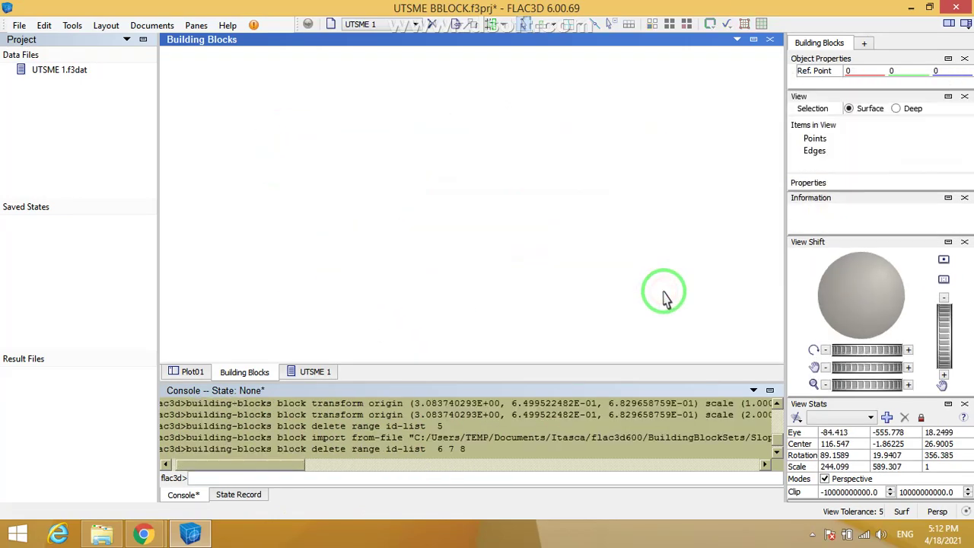
Step: Add a free hex block with edge length 1, centered at location 1, 1, 1
right_click(463, 168)
click(508, 183)
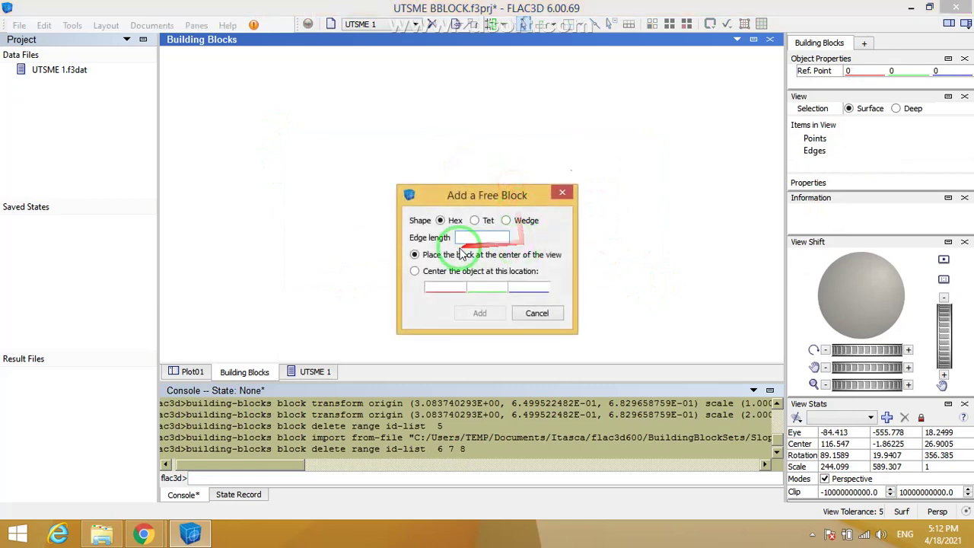
click(448, 290)
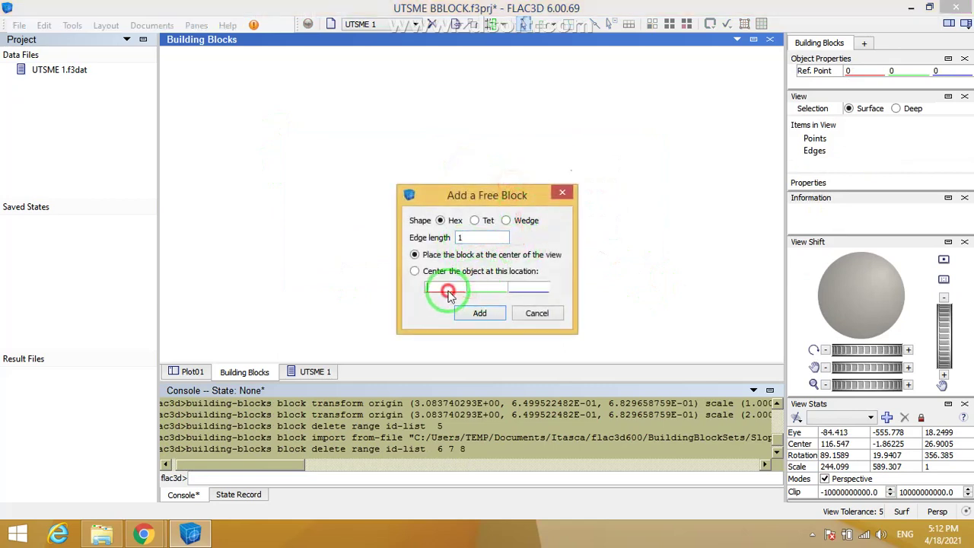
text(1)
click(482, 290)
text(1)
click(526, 285)
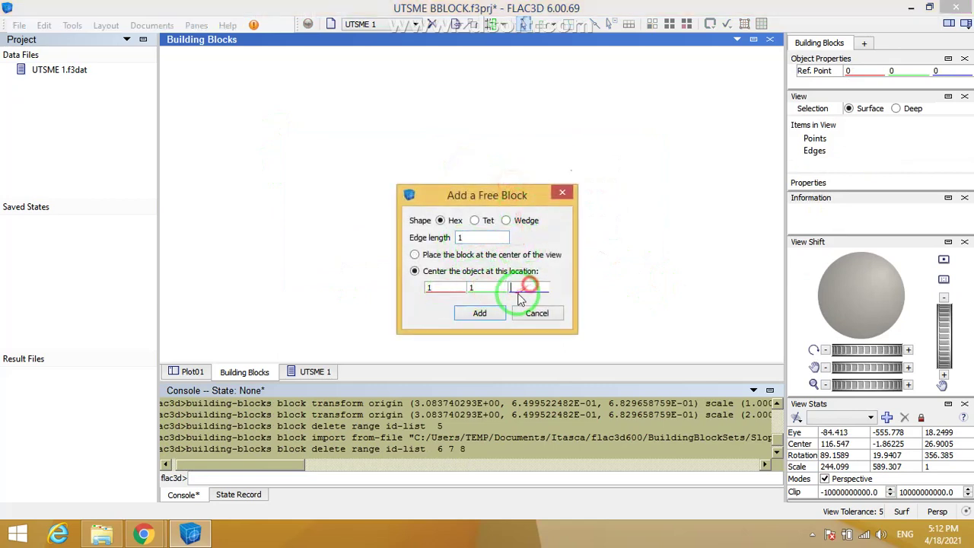
text(1)
click(480, 315)
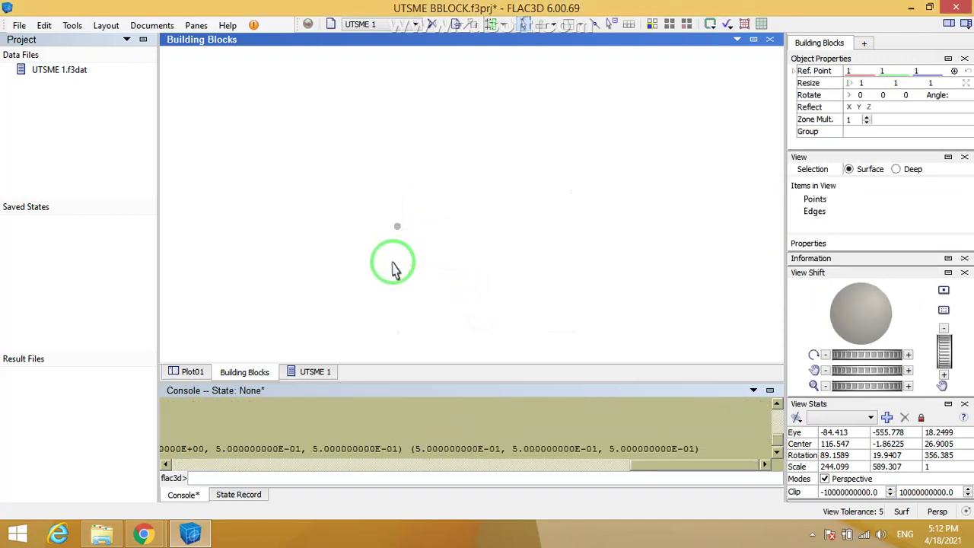
Step: Preview the candidate shapes for the top face of the free hex block and attach a second hex block there
key(ctrl+r)
drag(394, 270, 536, 68)
click(491, 25)
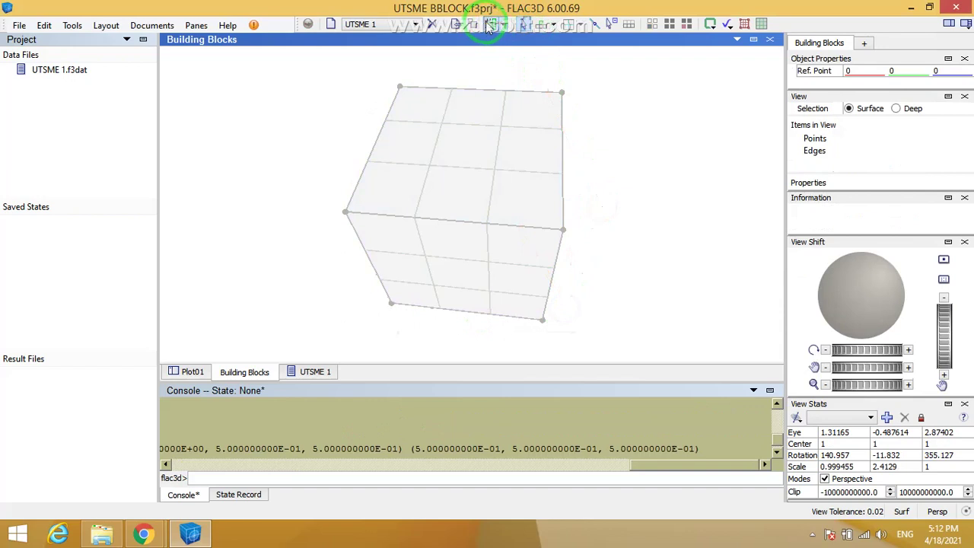
click(548, 26)
click(490, 178)
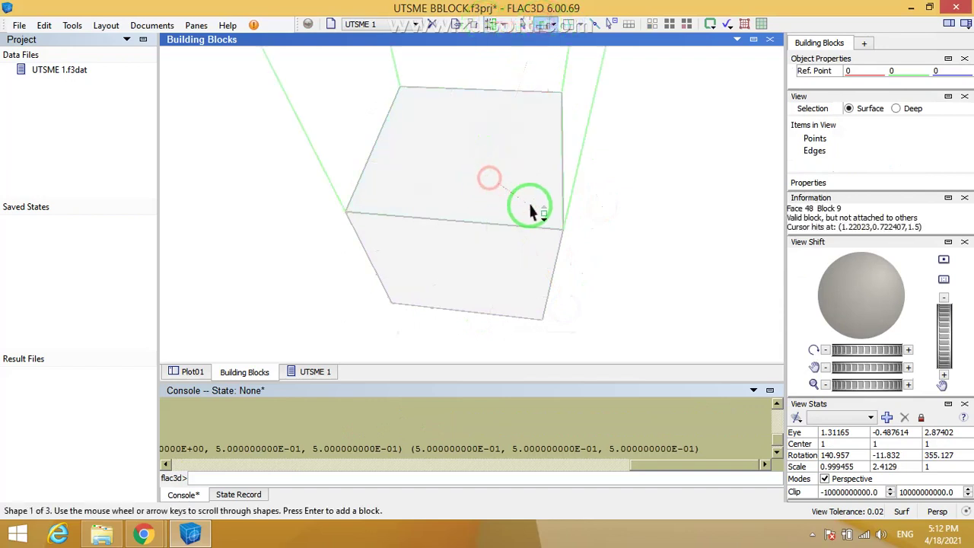
scroll(597, 283, down, 10)
drag(577, 300, 533, 242)
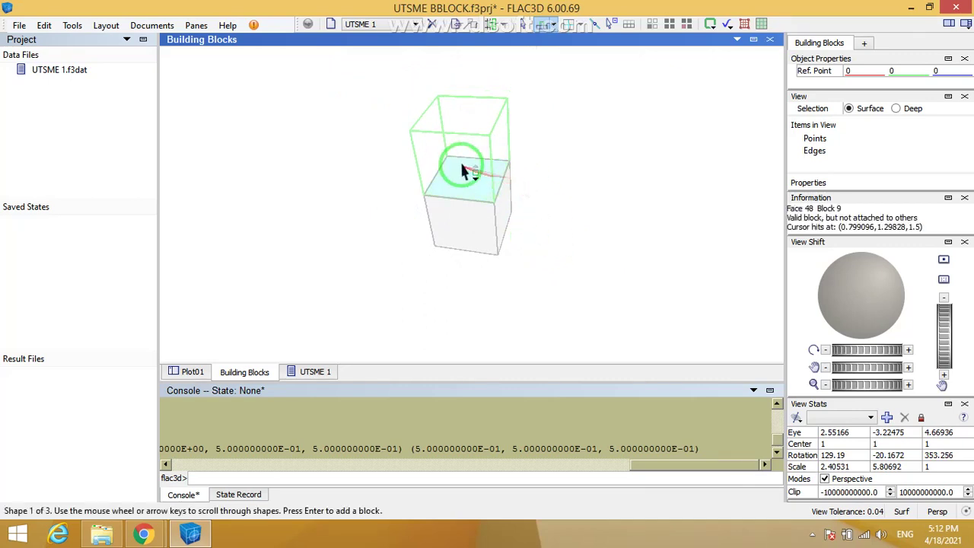
scroll(462, 171, down, 1)
scroll(461, 172, up, 1)
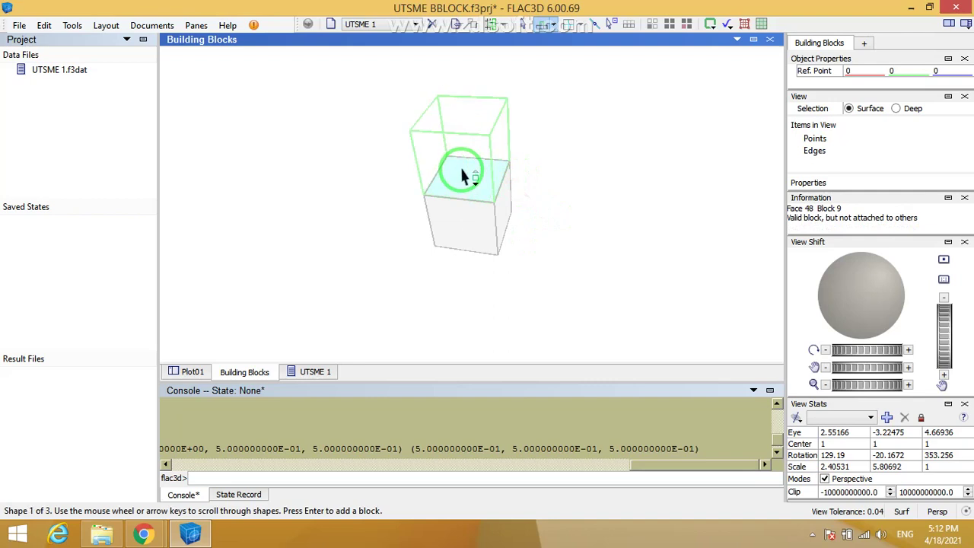
scroll(462, 171, down, 1)
scroll(462, 171, up, 1)
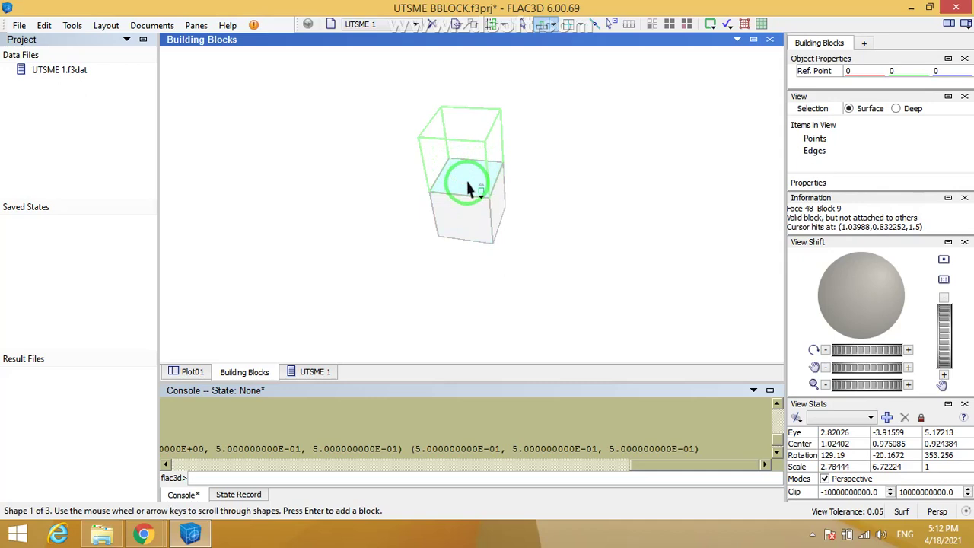
scroll(468, 188, down, 2)
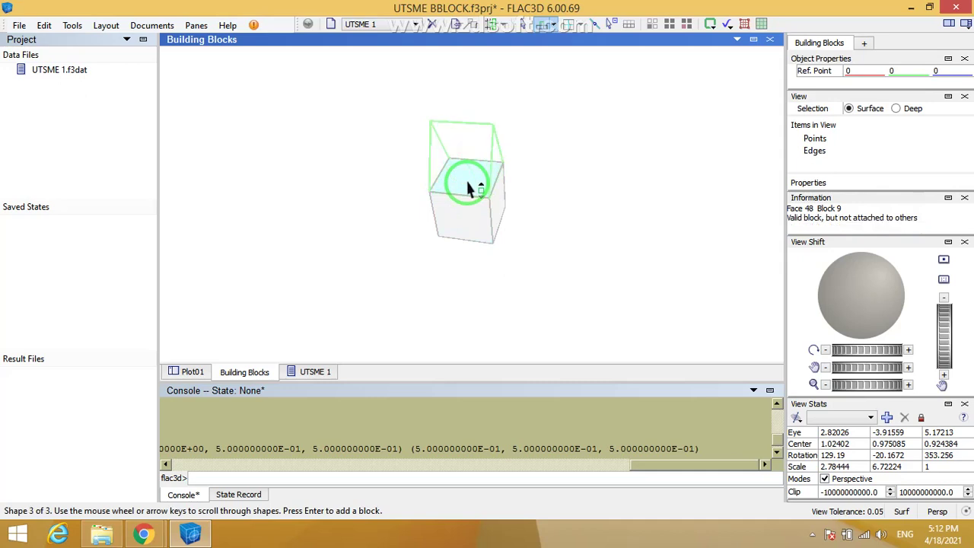
scroll(468, 188, up, 2)
scroll(468, 188, down, 2)
scroll(468, 188, up, 1)
scroll(468, 188, down, 1)
scroll(468, 188, up, 2)
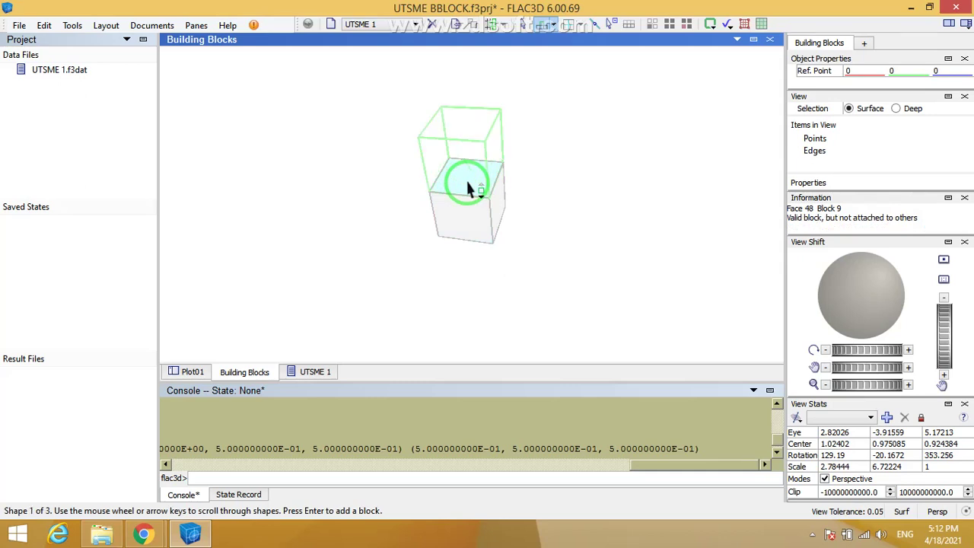
scroll(468, 188, down, 1)
scroll(467, 188, down, 1)
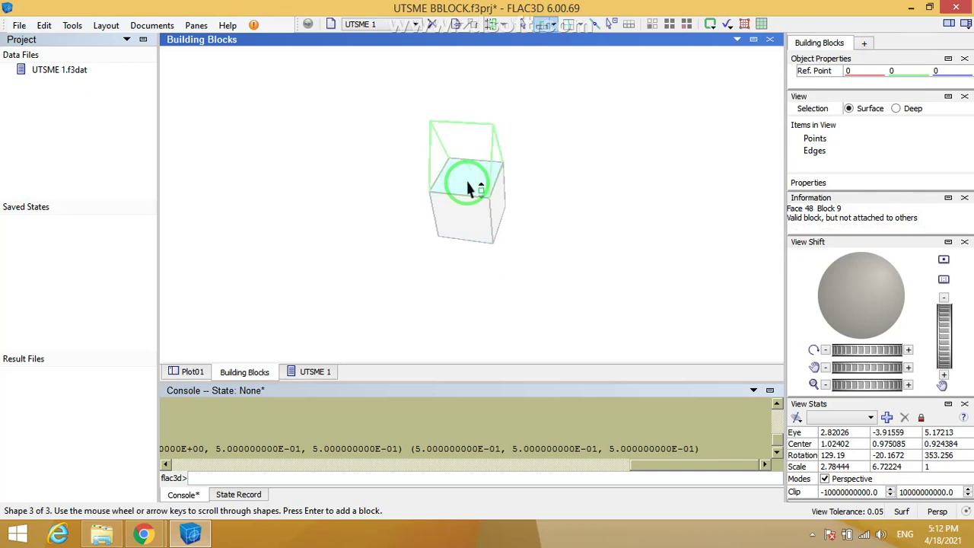
scroll(495, 273, up, 1)
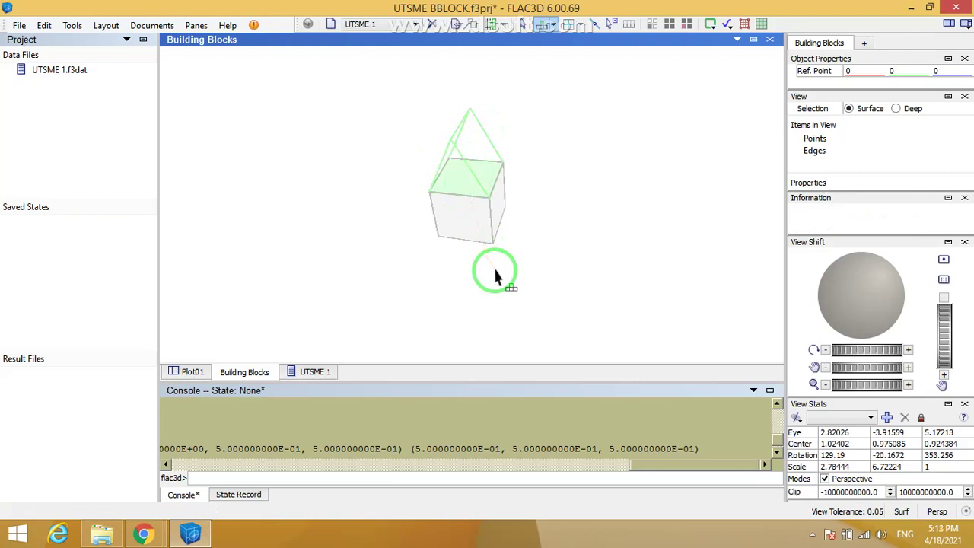
scroll(495, 274, down, 1)
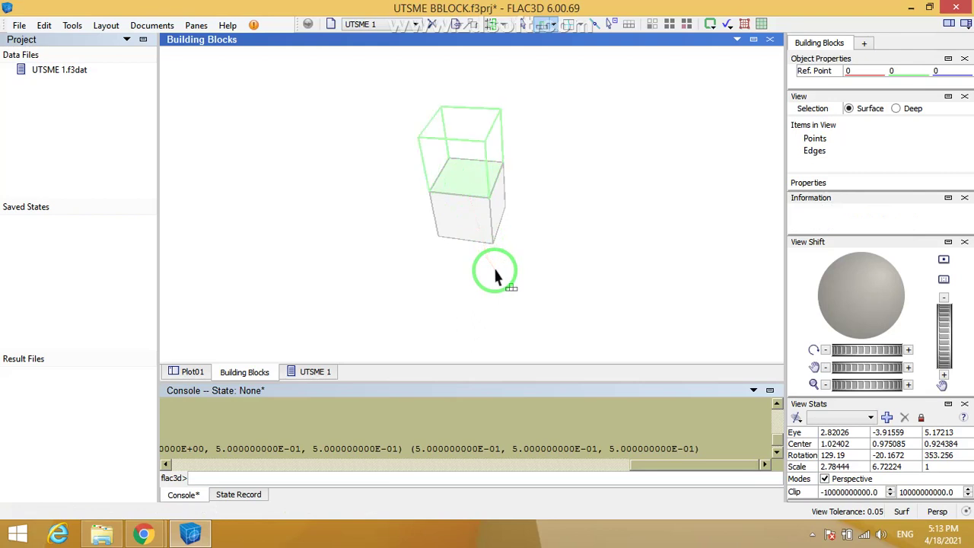
click(504, 220)
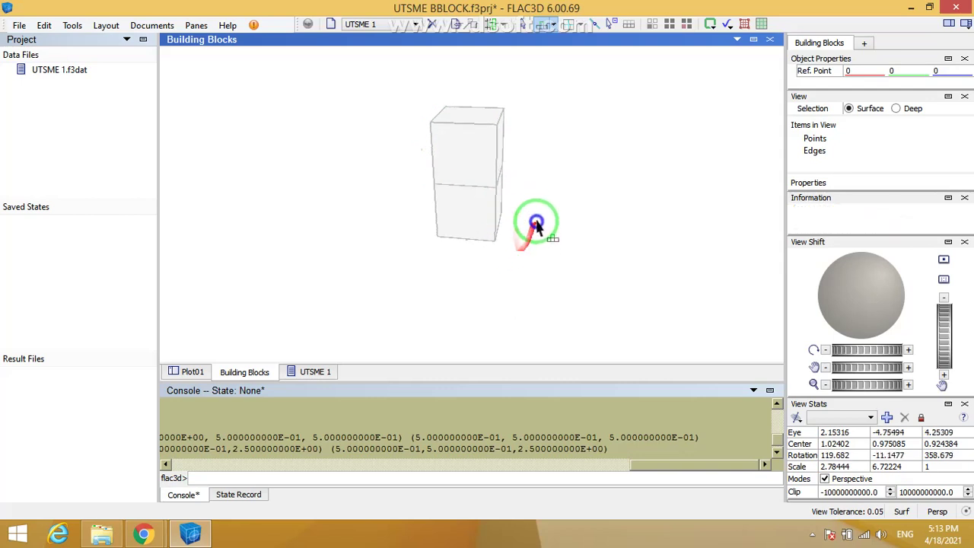
Step: Attach a wedge block to the top face of the upper hex block
right_drag(505, 194, 463, 137)
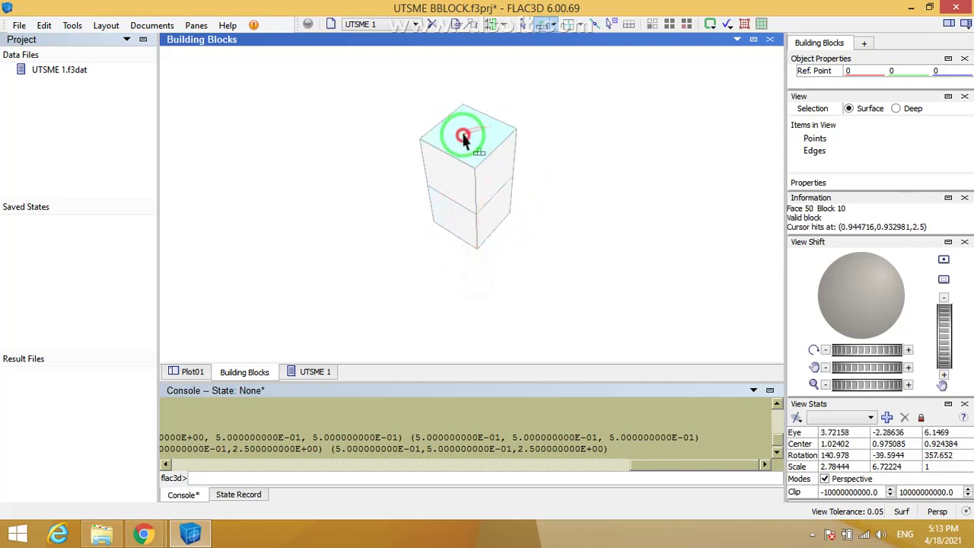
click(527, 241)
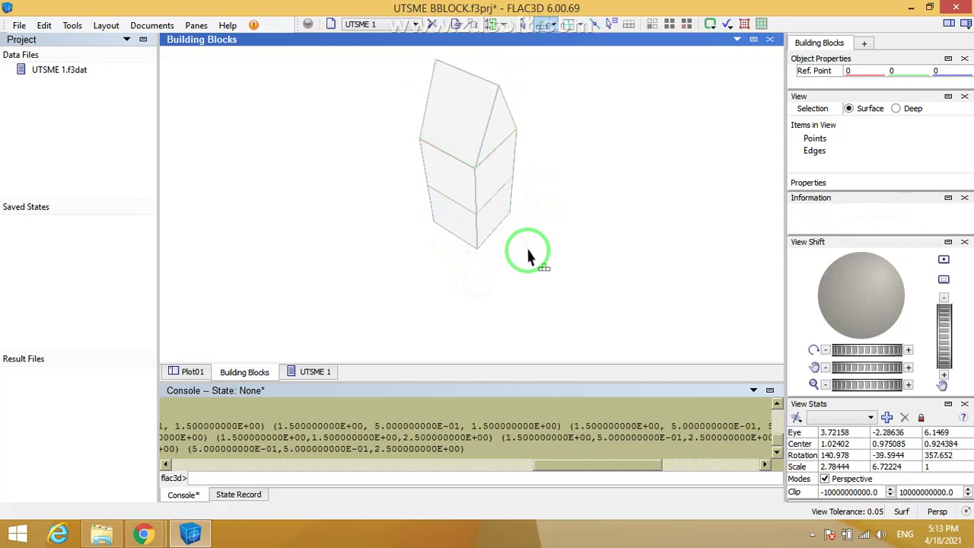
right_drag(527, 245, 560, 26)
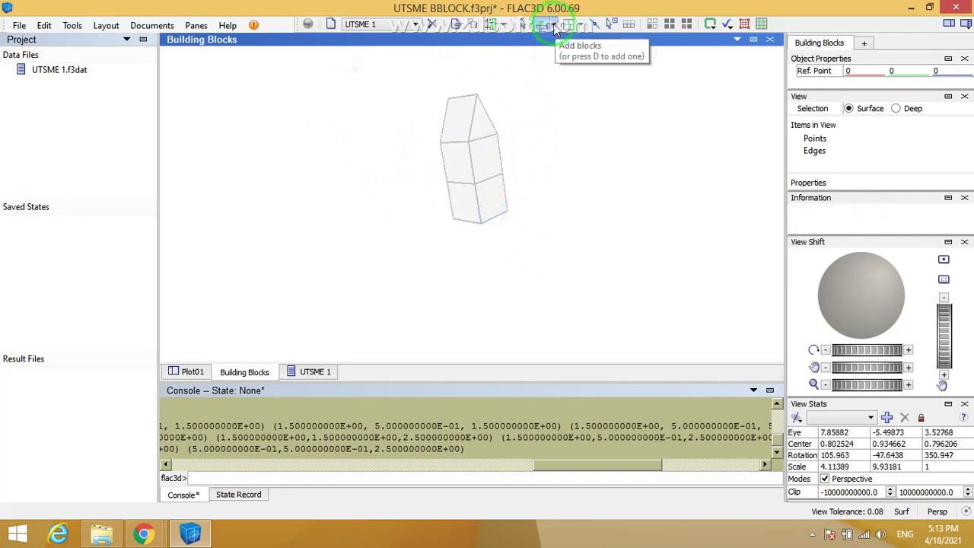
Step: Add a free wedge block with edge length 1 at the center of the view, away from the stacked blocks
click(553, 28)
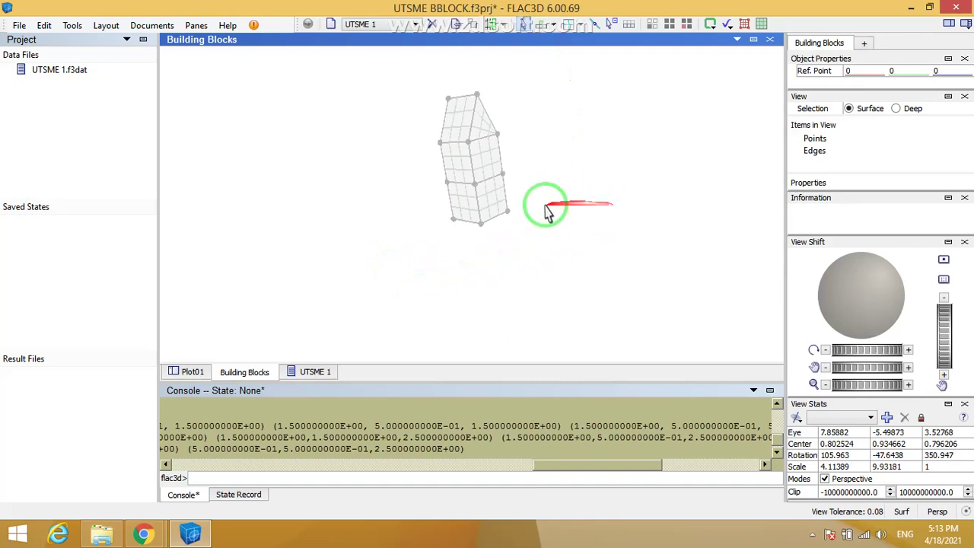
key(Left)
key(Left)
key(Left)
key(Left)
key(Left)
key(Left)
key(Left)
key(Left)
key(Left)
key(Left)
key(Left)
key(Left)
key(Left)
key(Left)
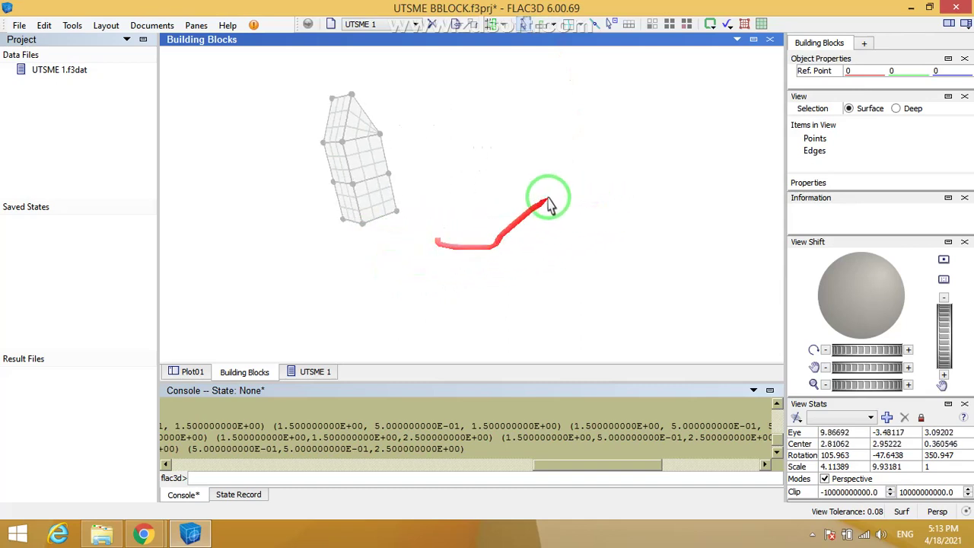
right_drag(548, 204, 598, 169)
click(618, 195)
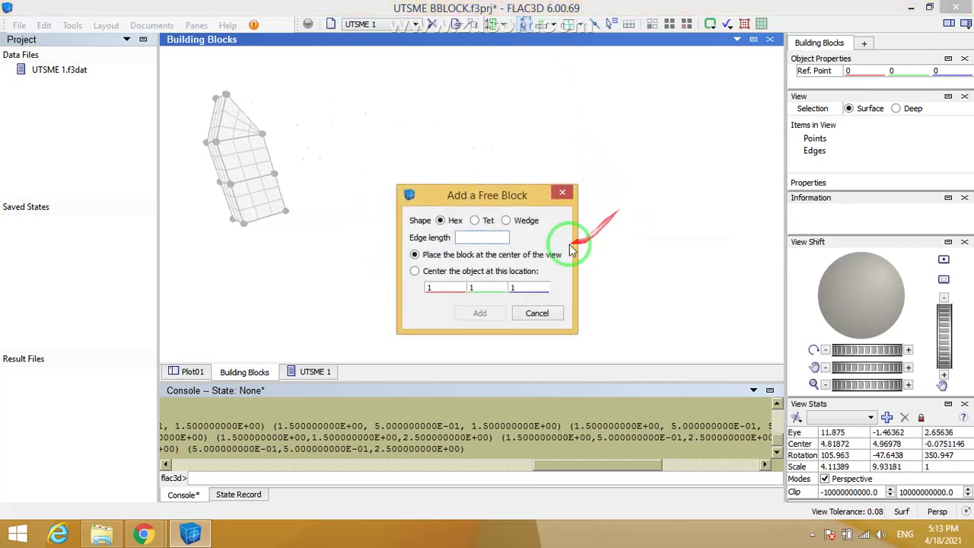
click(506, 219)
click(490, 236)
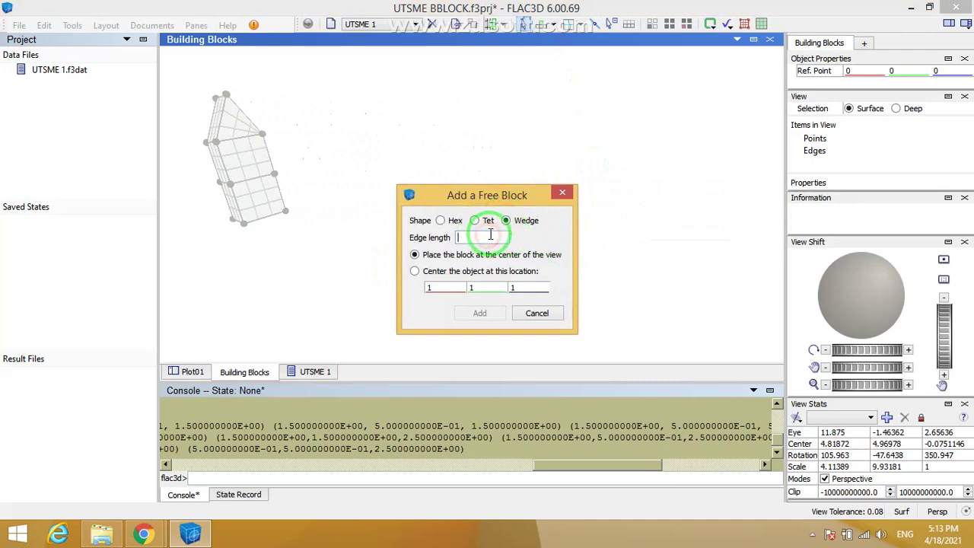
text(1)
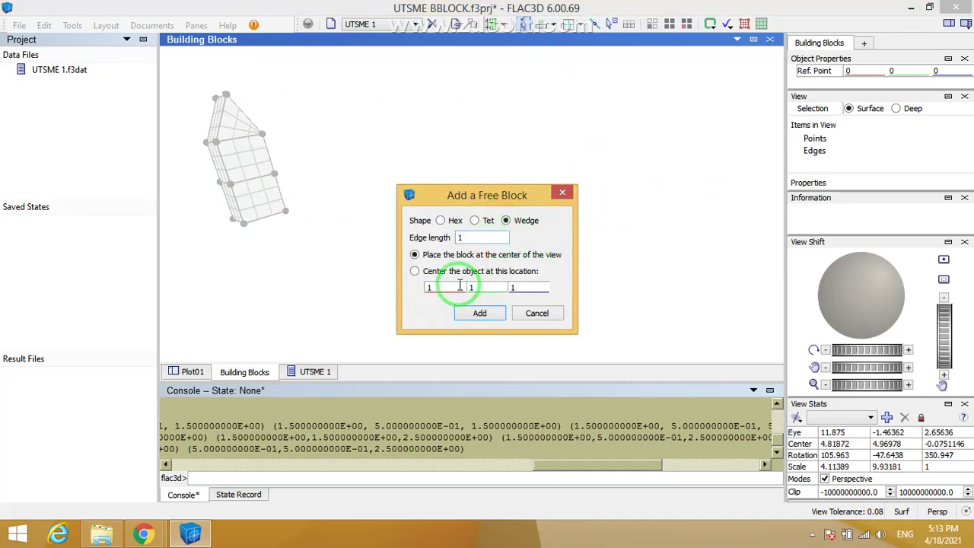
click(417, 288)
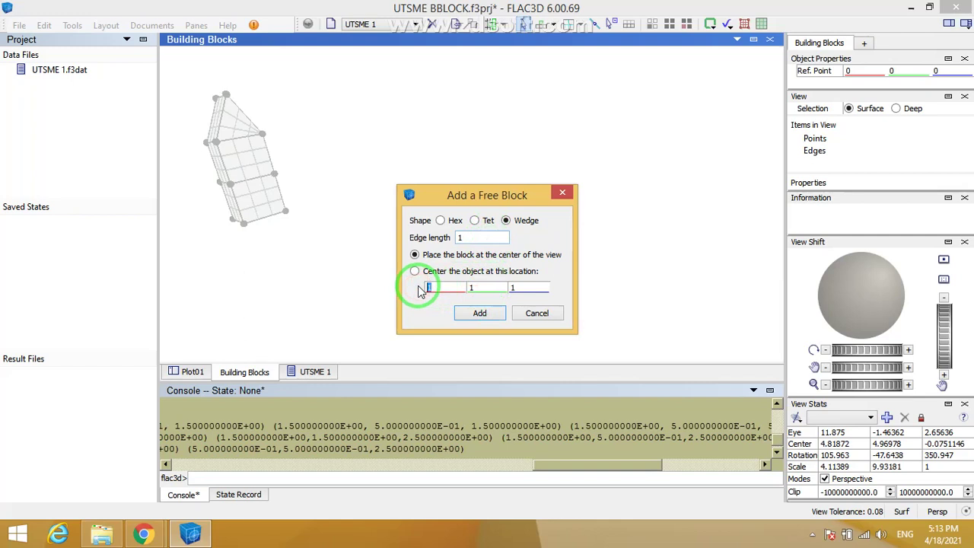
click(435, 254)
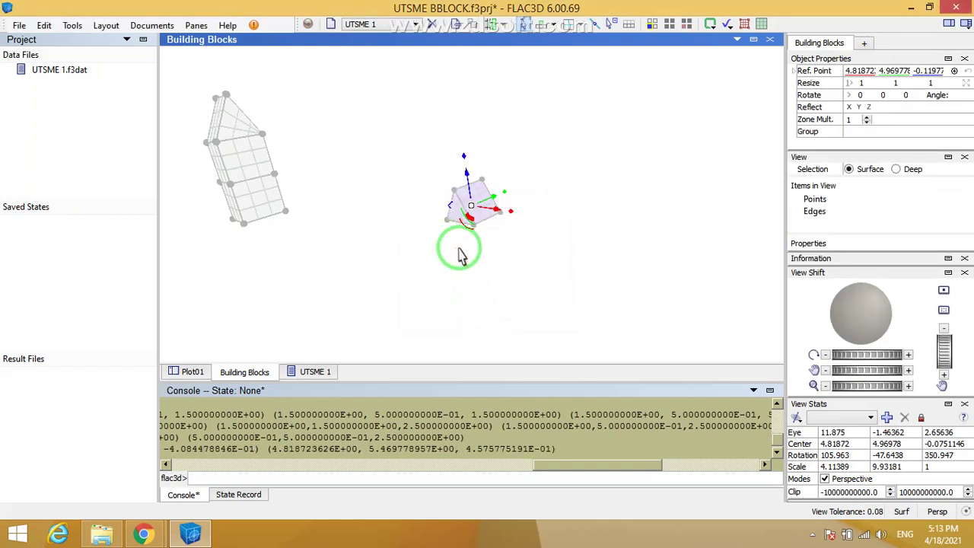
Step: Preview the candidate shapes for a new block attached to the triangular end face of the free wedge
scroll(458, 248, up, 5)
click(480, 292)
right_drag(459, 279, 537, 266)
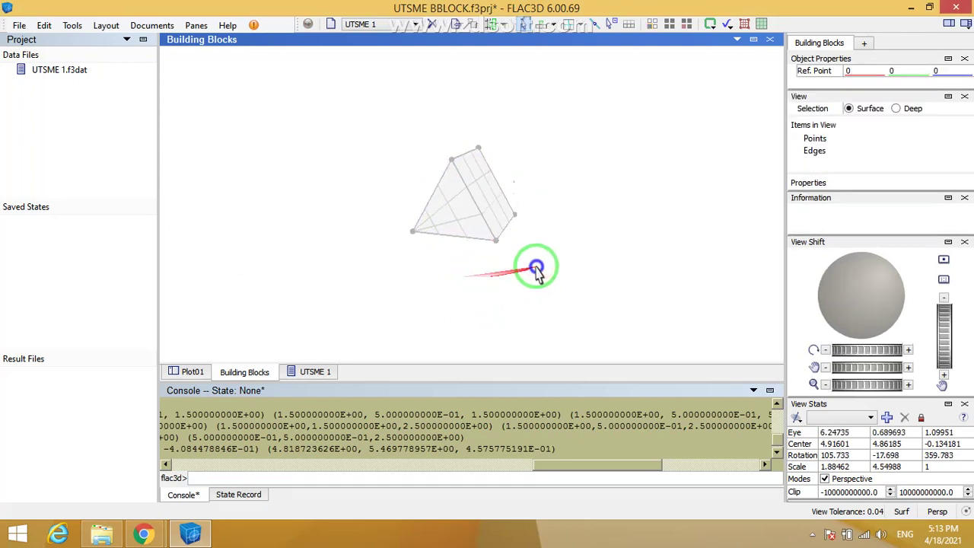
drag(536, 270, 620, 166)
drag(645, 42, 452, 285)
click(467, 200)
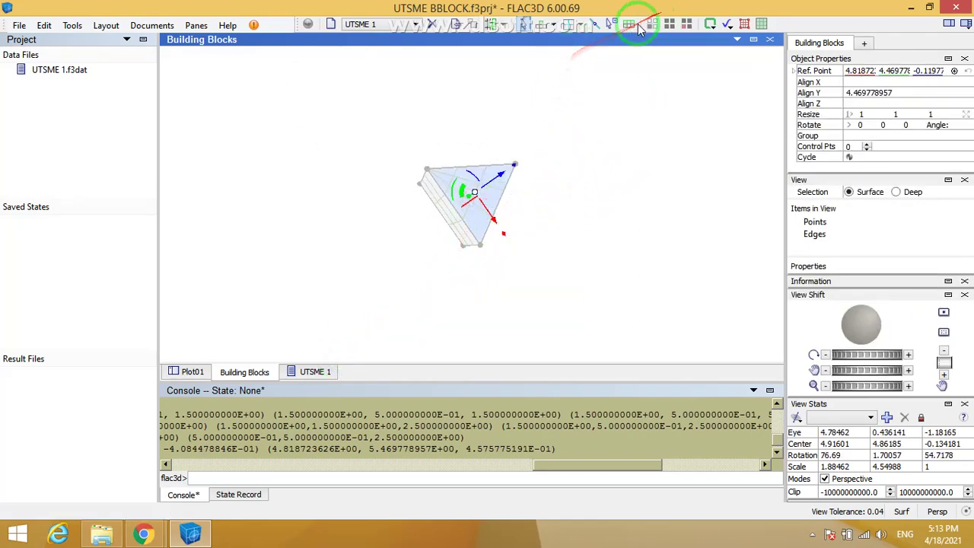
click(545, 25)
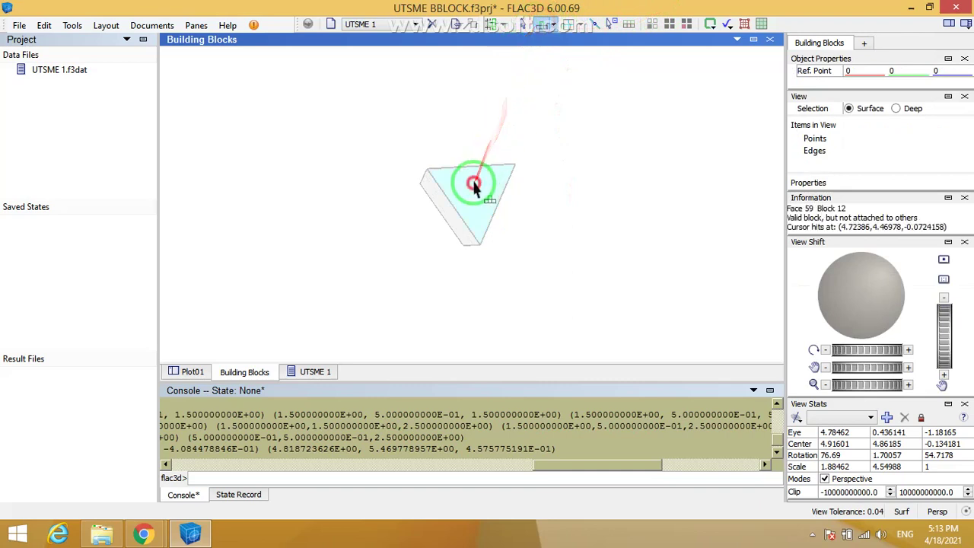
drag(474, 183, 556, 297)
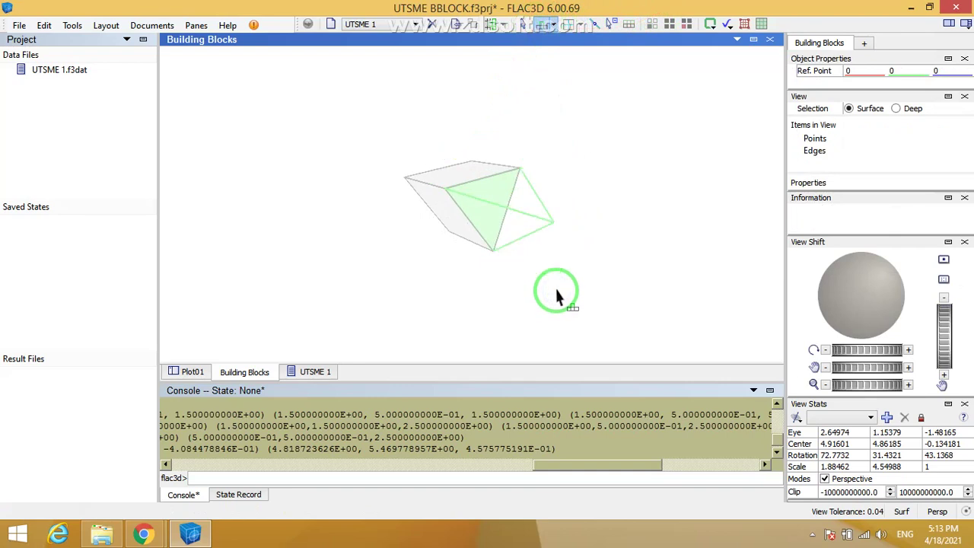
right_drag(556, 291, 527, 233)
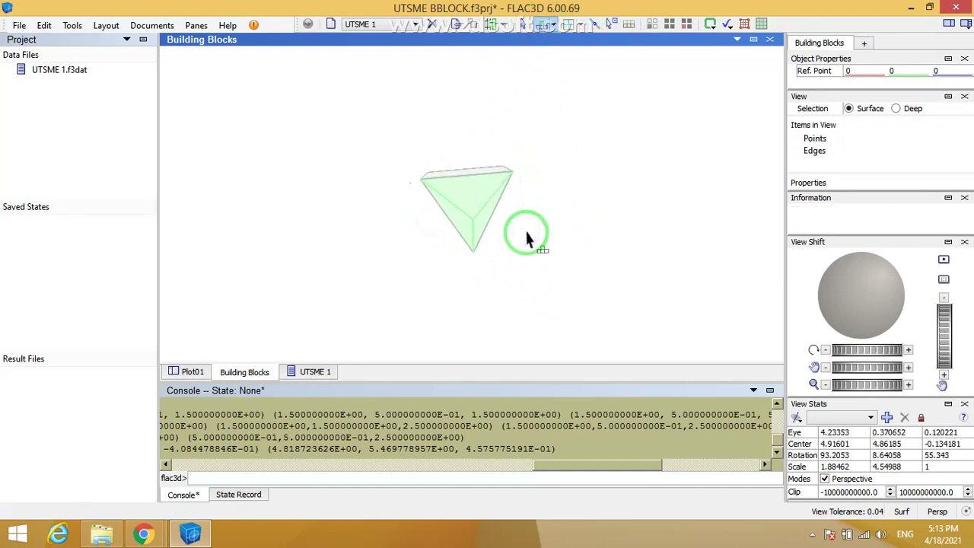
key(Tab)
right_drag(526, 233, 579, 244)
key(Tab)
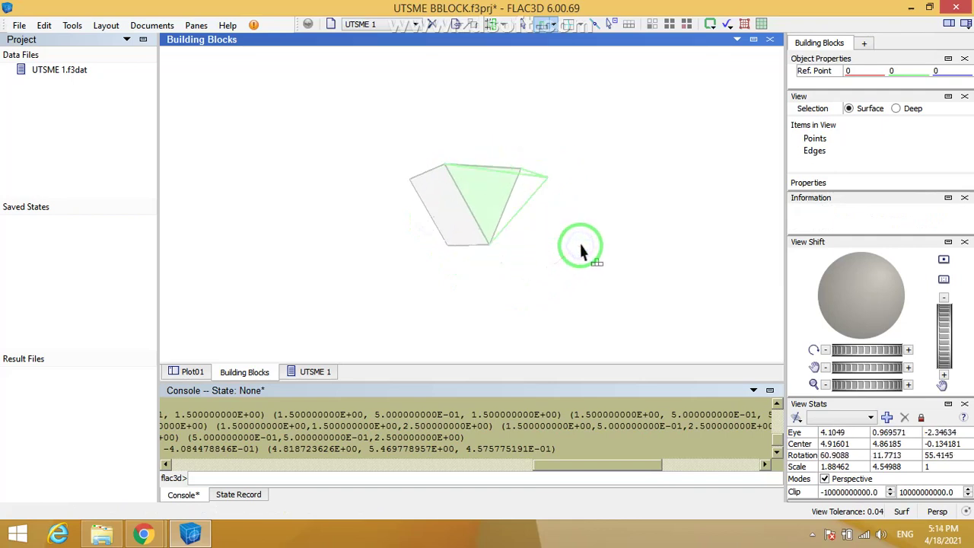
key(Tab)
right_drag(544, 214, 544, 282)
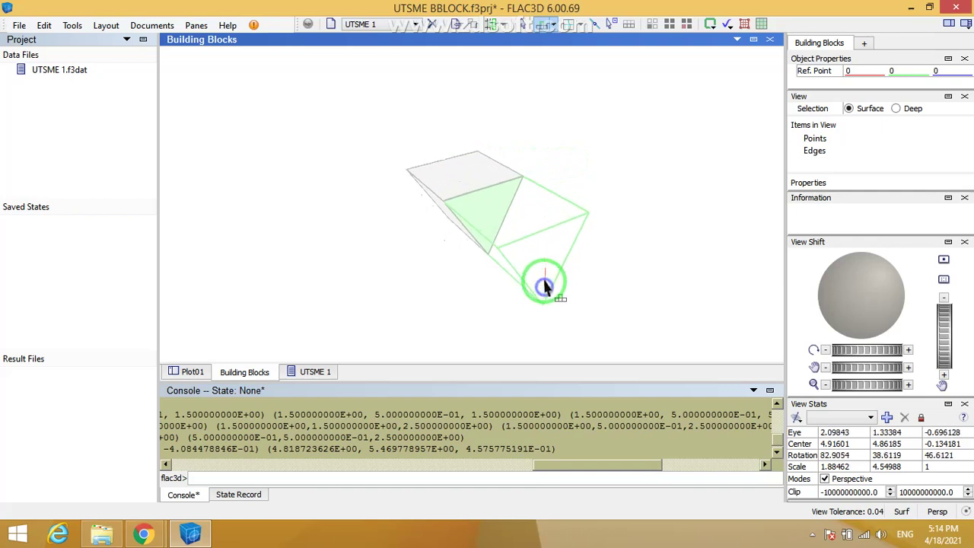
Step: Preview the candidate shapes for a new block attached to a rectangular face of the free wedge
click(460, 175)
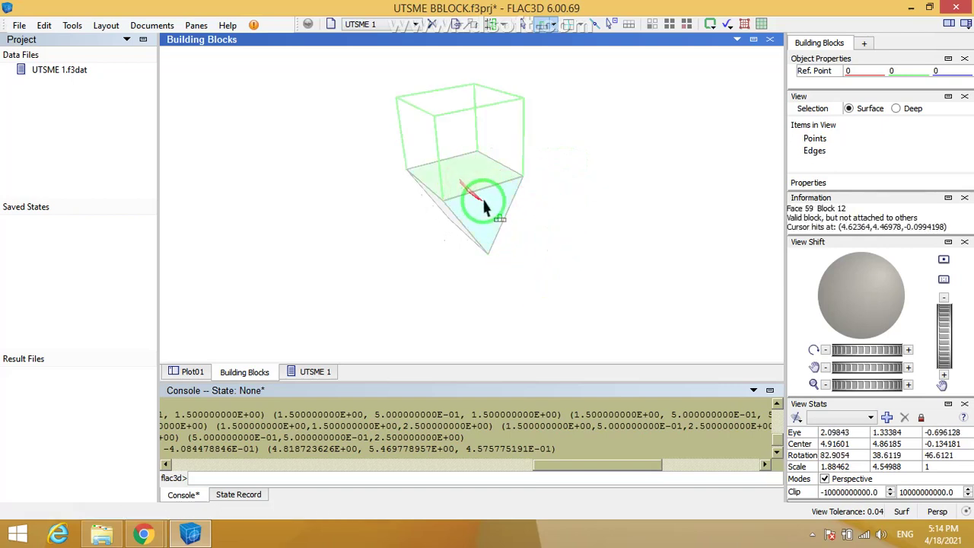
right_drag(569, 204, 569, 235)
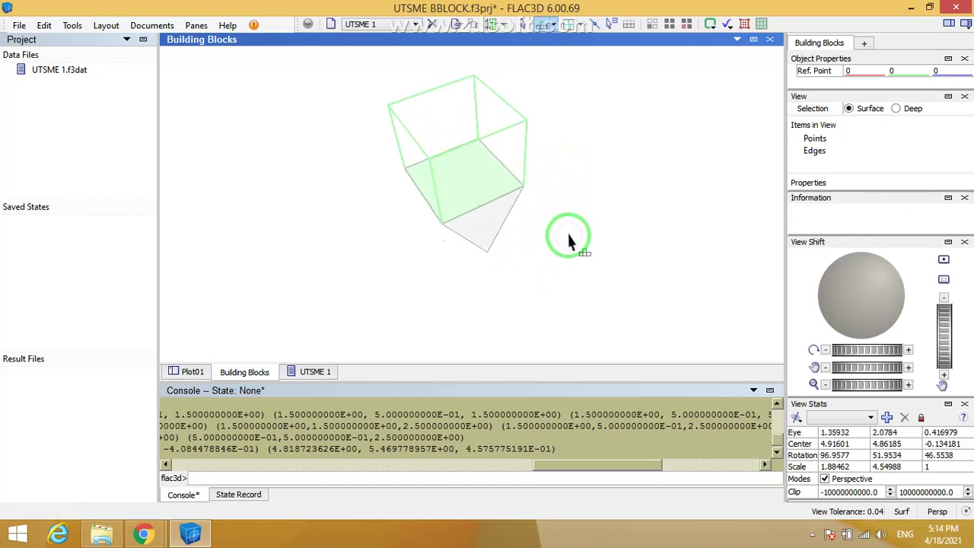
key(Tab)
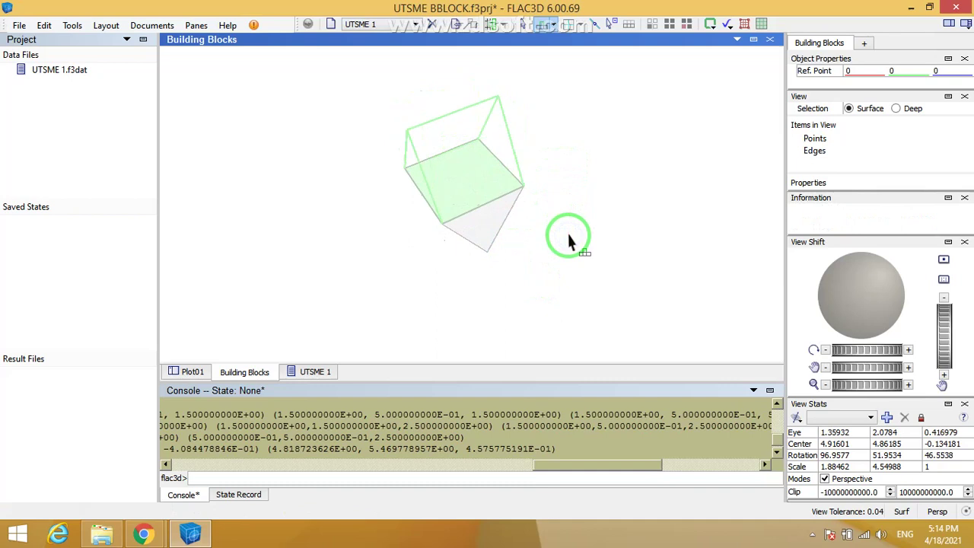
key(Tab)
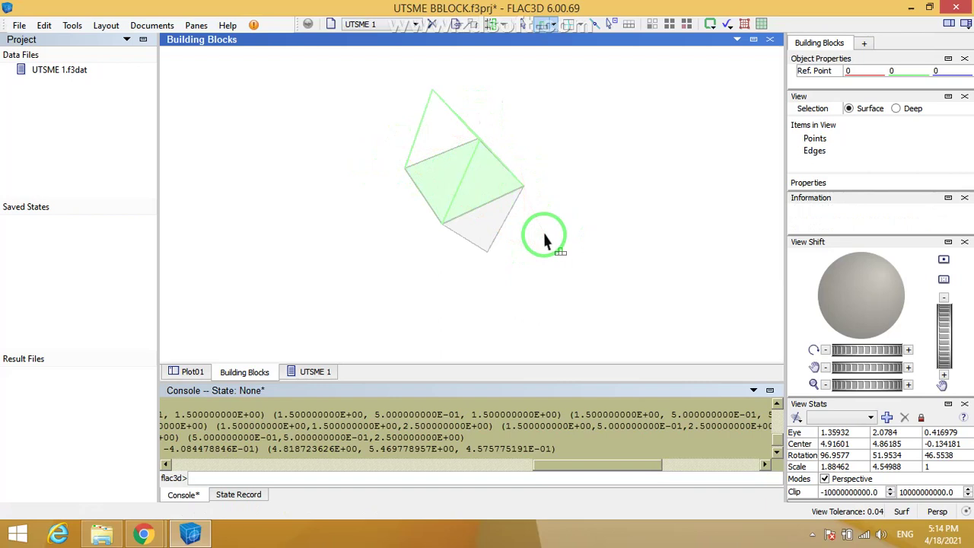
Step: Select the free wedge block and delete it
drag(531, 276, 678, 140)
drag(441, 209, 487, 196)
click(488, 196)
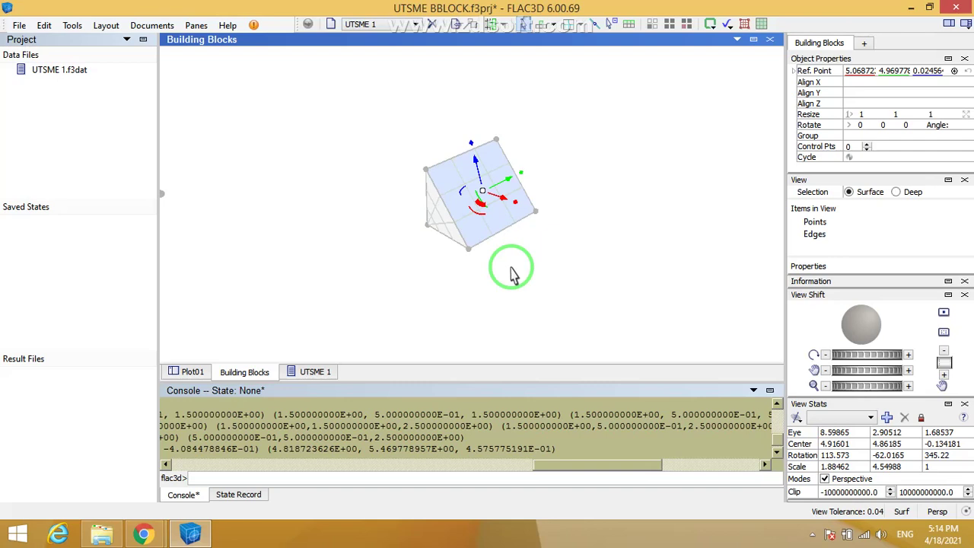
key(Delete)
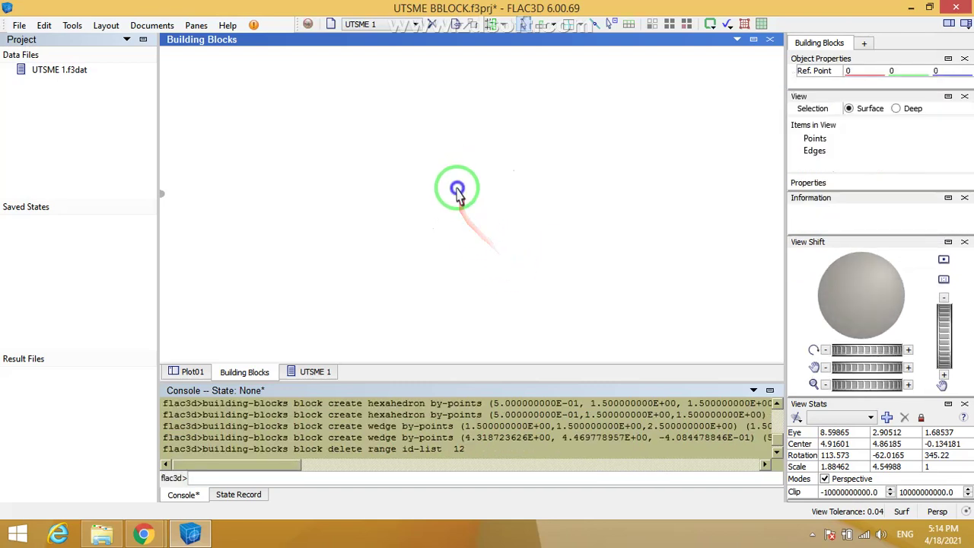
Step: Add a free tet block with edge length 1 at the center of the view, away from the stacked blocks
right_click(461, 192)
click(478, 214)
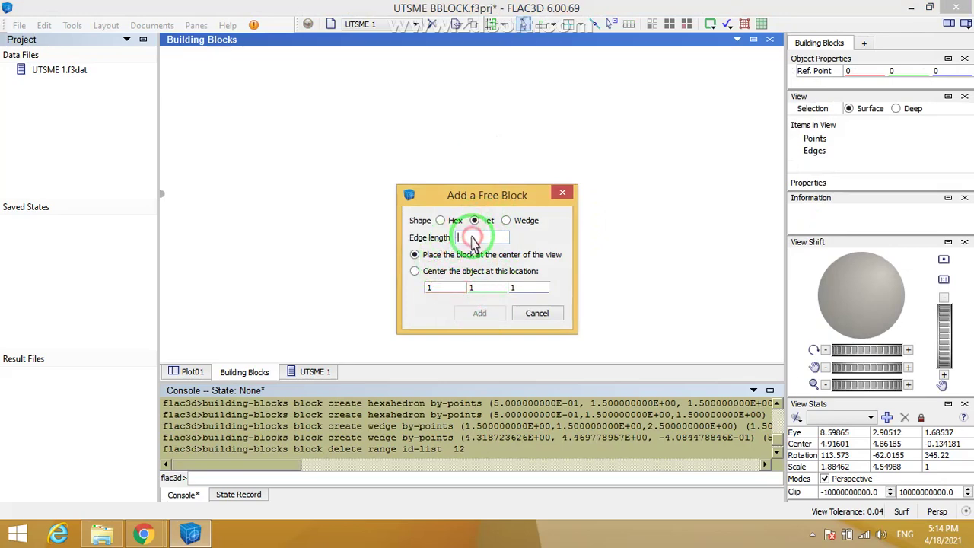
click(464, 315)
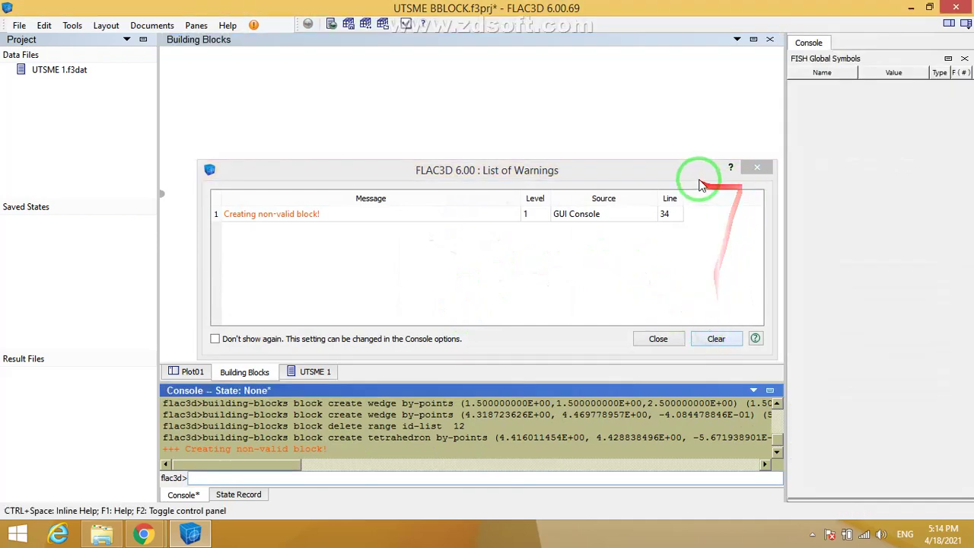
click(696, 176)
click(759, 165)
drag(558, 206, 338, 191)
scroll(444, 253, up, 6)
scroll(338, 185, down, 4)
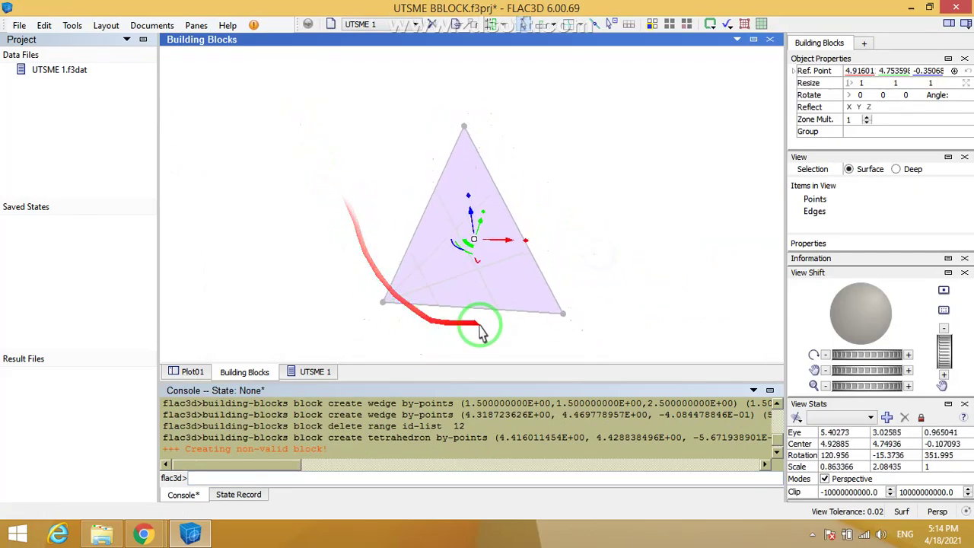
Step: Preview the candidate shapes for a new block attached to the triangular faces of the free tet
click(589, 245)
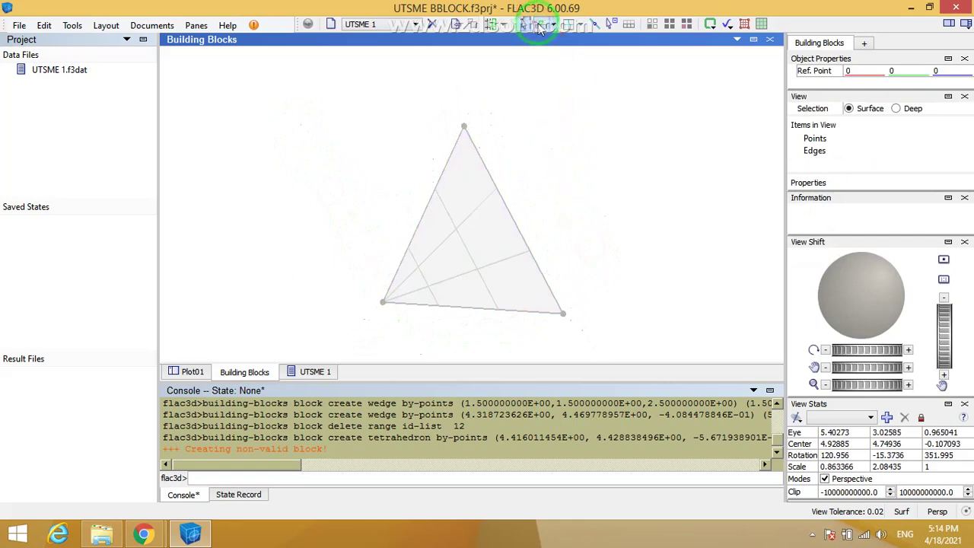
scroll(456, 228, down, 1)
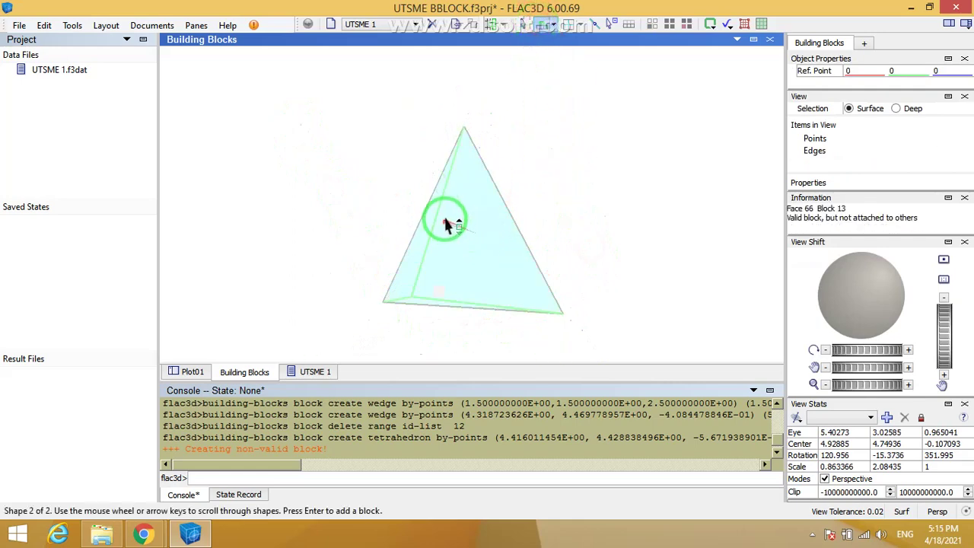
drag(460, 248, 419, 276)
drag(487, 271, 380, 254)
scroll(434, 228, down, 2)
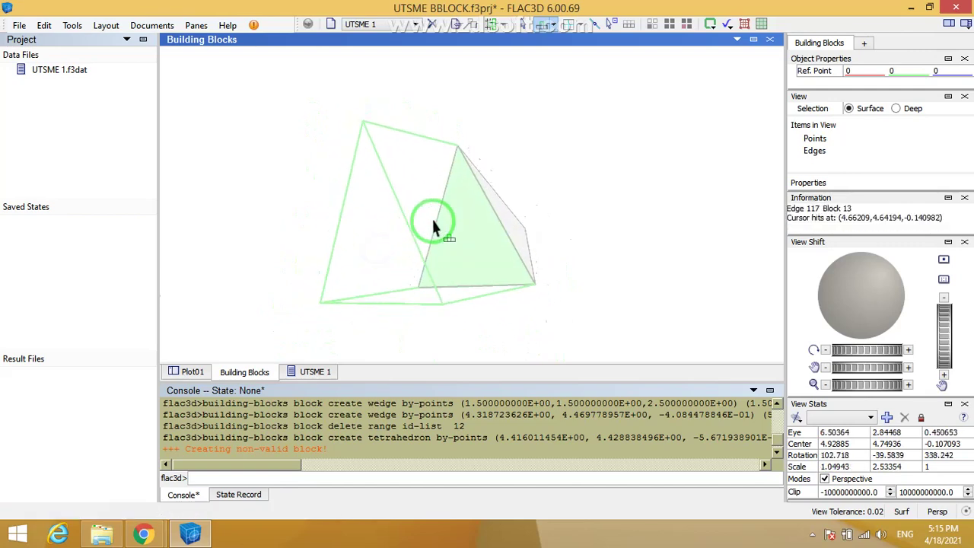
scroll(433, 237, up, 2)
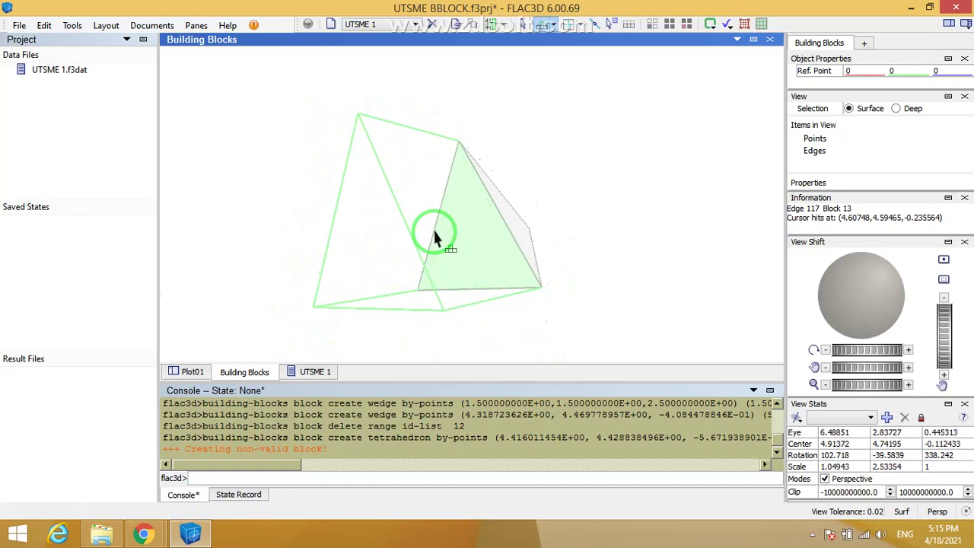
drag(443, 245, 507, 245)
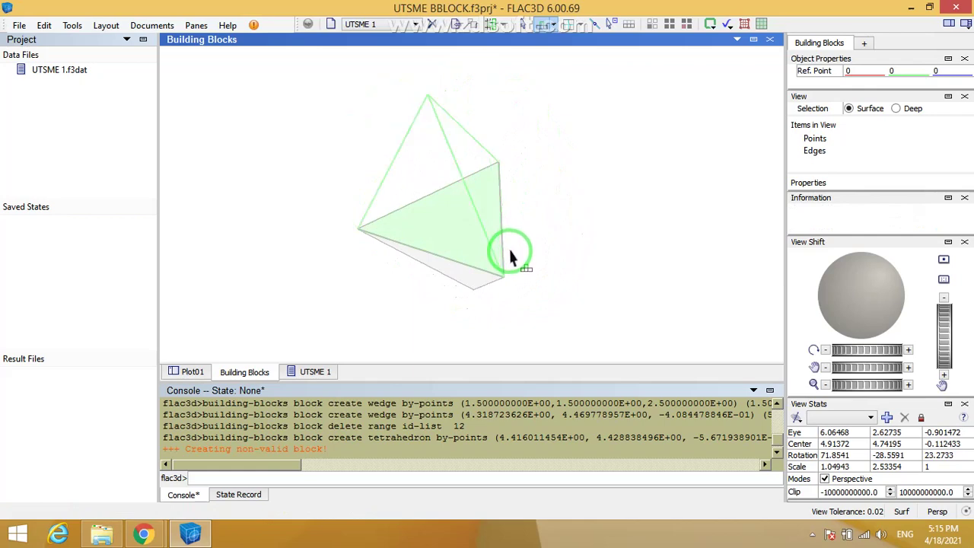
drag(516, 259, 394, 263)
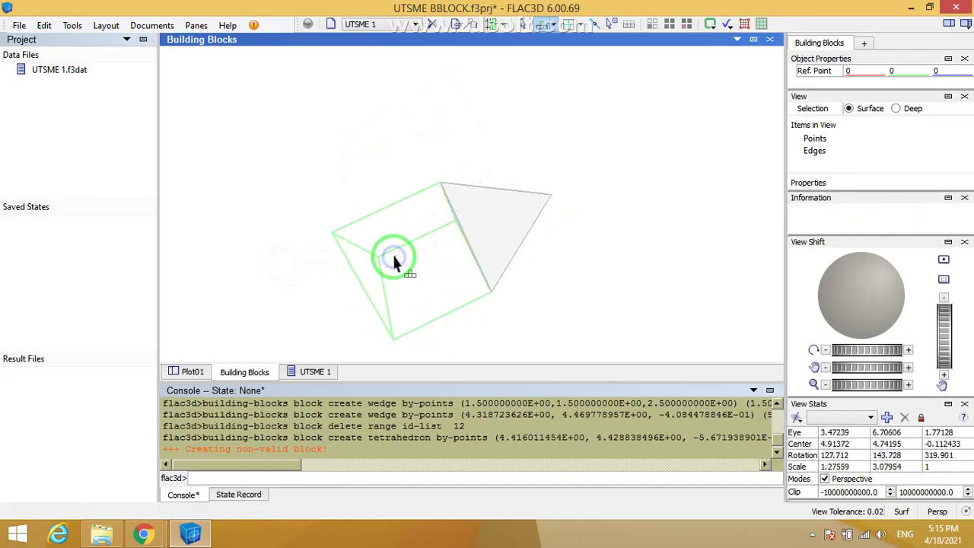
Step: Select the free tet block, delete it, and reset the view to the stacked blocks
click(498, 225)
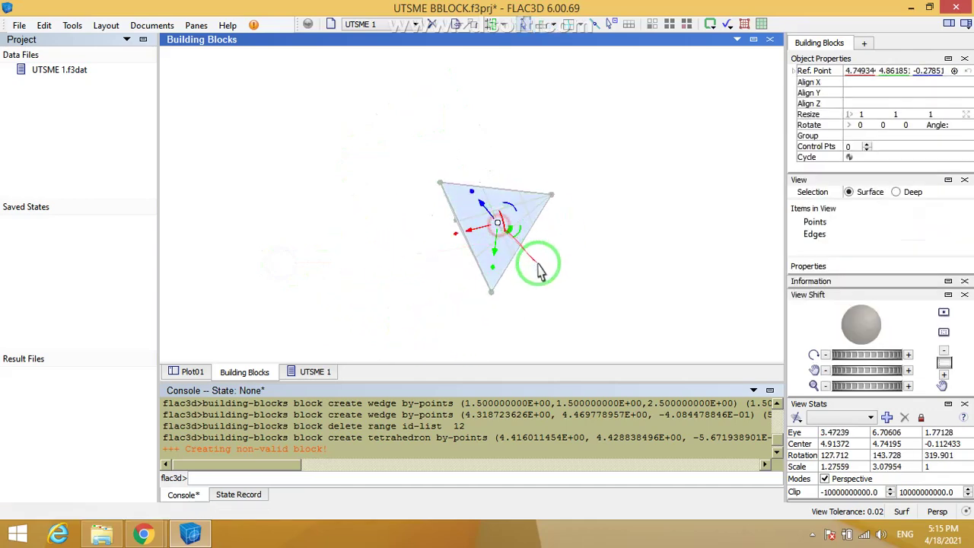
key(Delete)
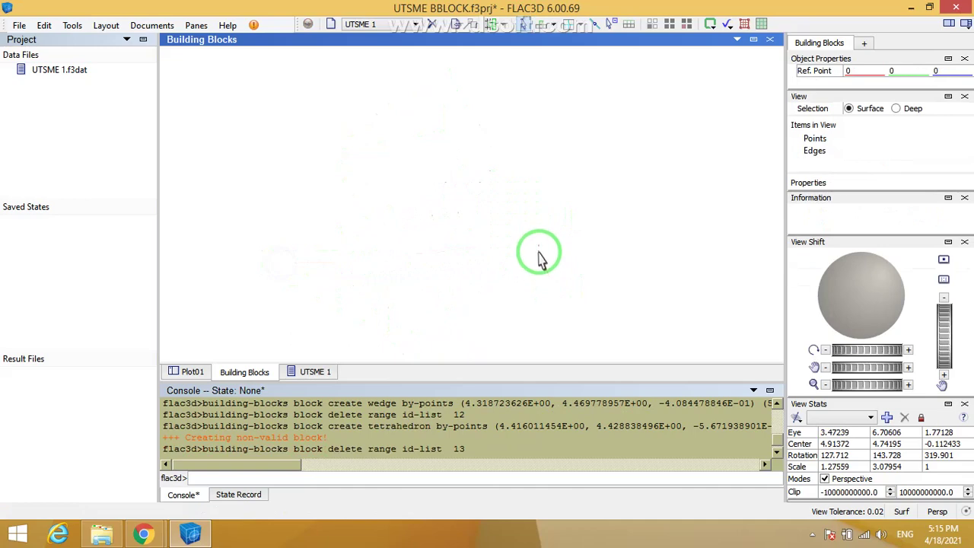
drag(544, 261, 299, 251)
key(ctrl+r)
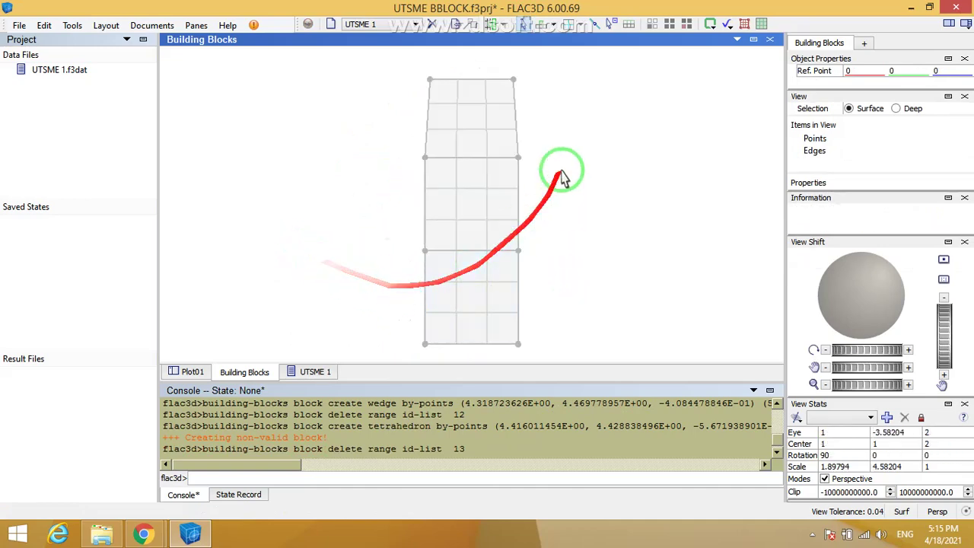
Step: Inspect the tolerance and break angle settings for adding blocks, leaving the tolerance dialog without changes
click(554, 27)
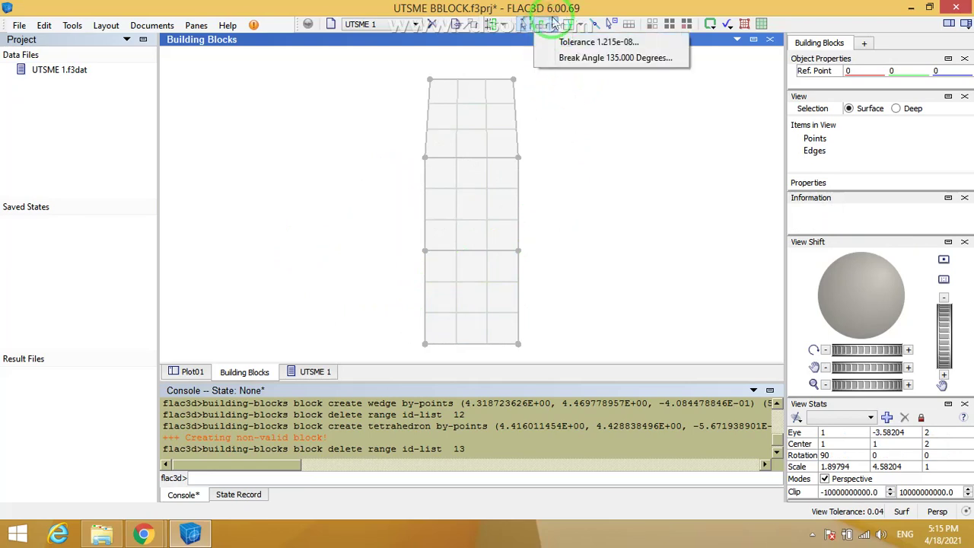
click(599, 42)
drag(511, 213, 533, 174)
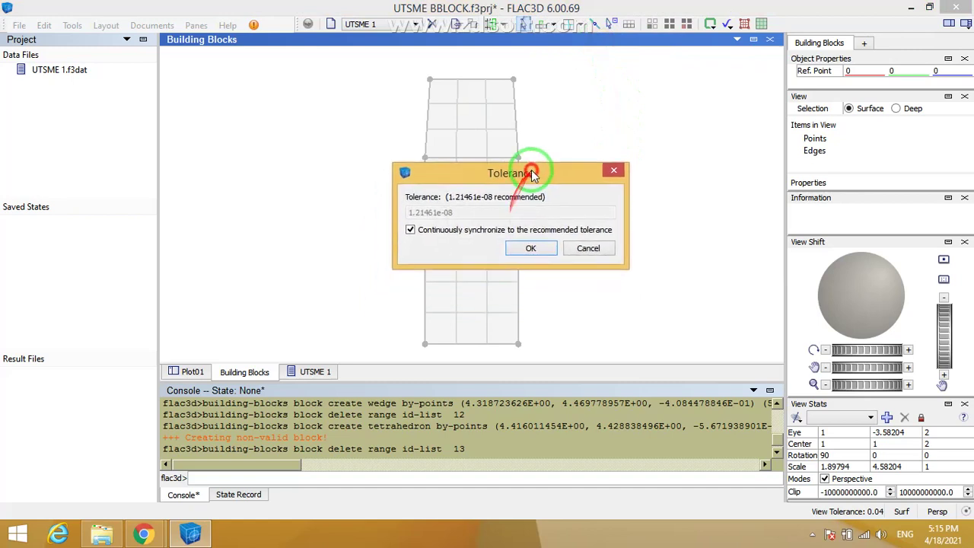
click(613, 170)
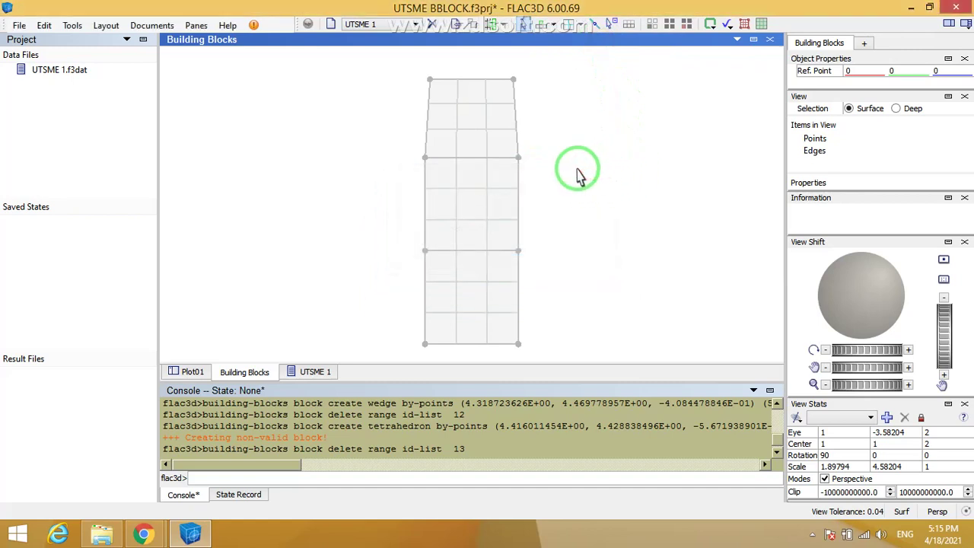
click(558, 25)
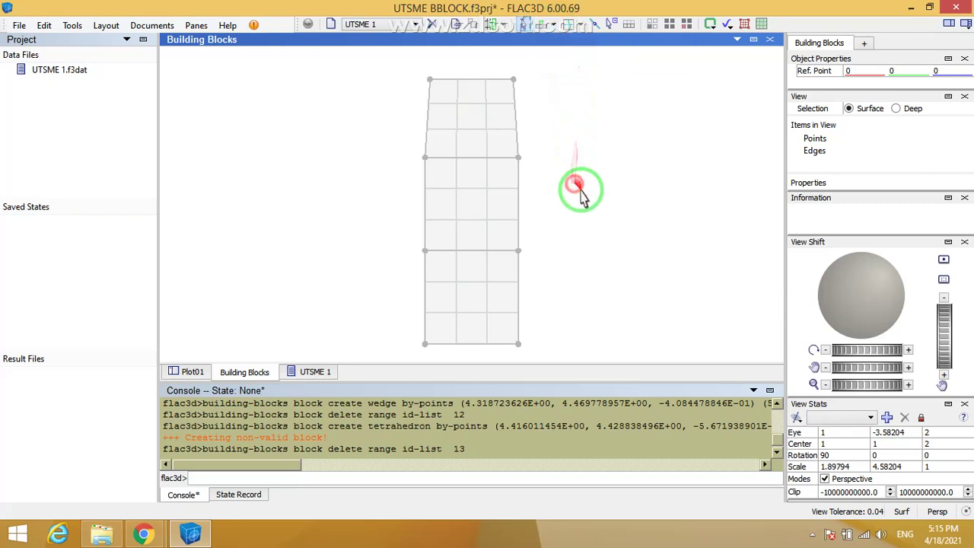
Step: Move the ridge edge of the wedge atop the stack about 1.82 in the negative Y direction
drag(576, 191, 452, 190)
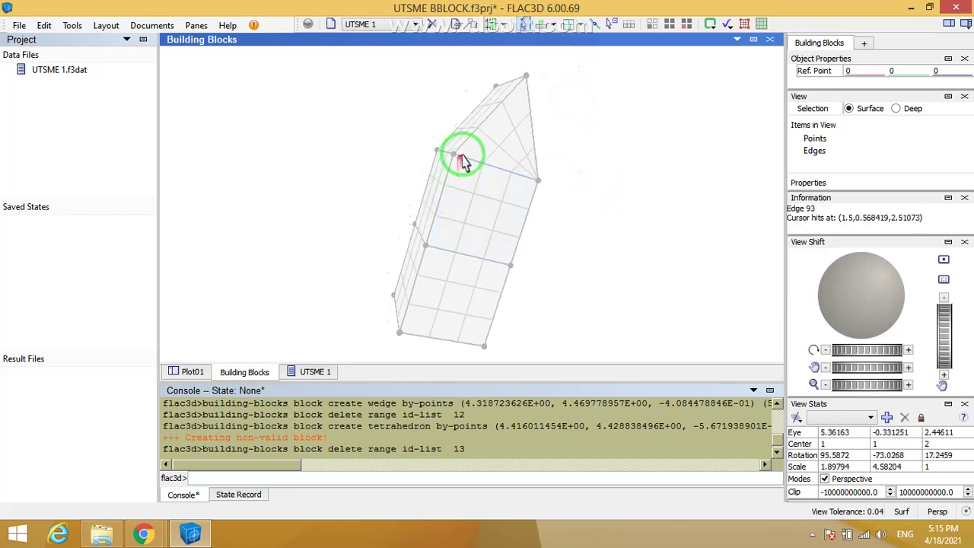
drag(556, 148, 467, 135)
click(507, 162)
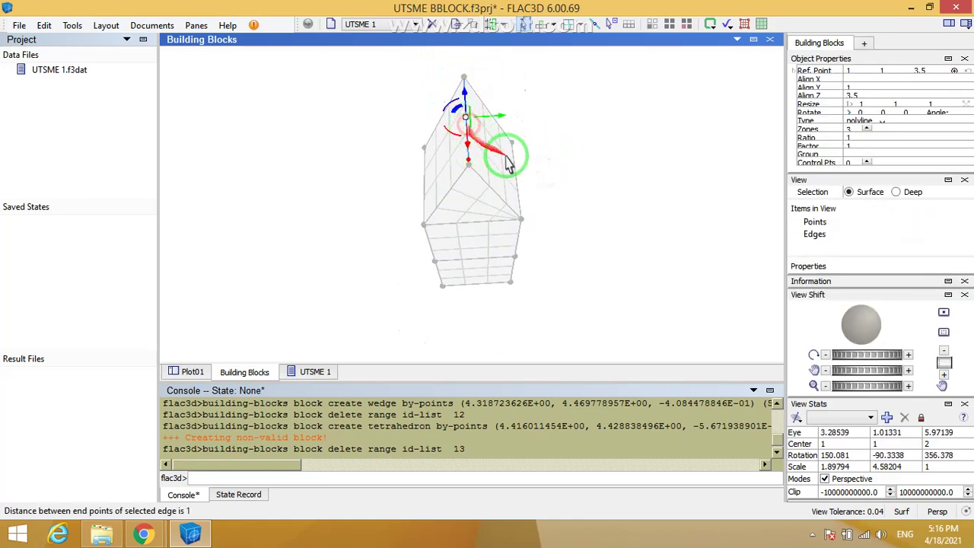
drag(558, 157, 557, 129)
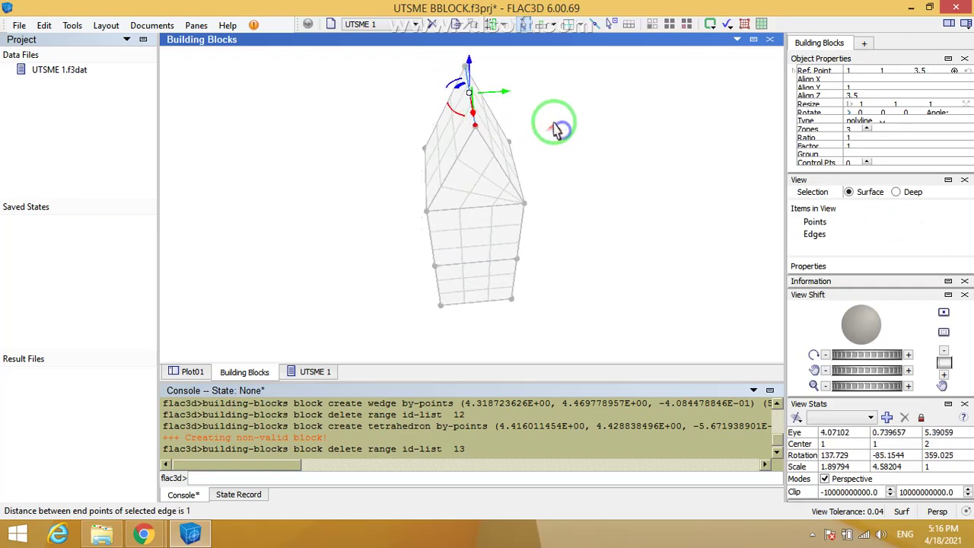
drag(509, 97, 310, 151)
Step: Lower the wedge's shifted ridge edge to a Z of about 2.56, almost level with the top of the hex stack
right_drag(365, 244, 369, 179)
scroll(372, 182, down, 4)
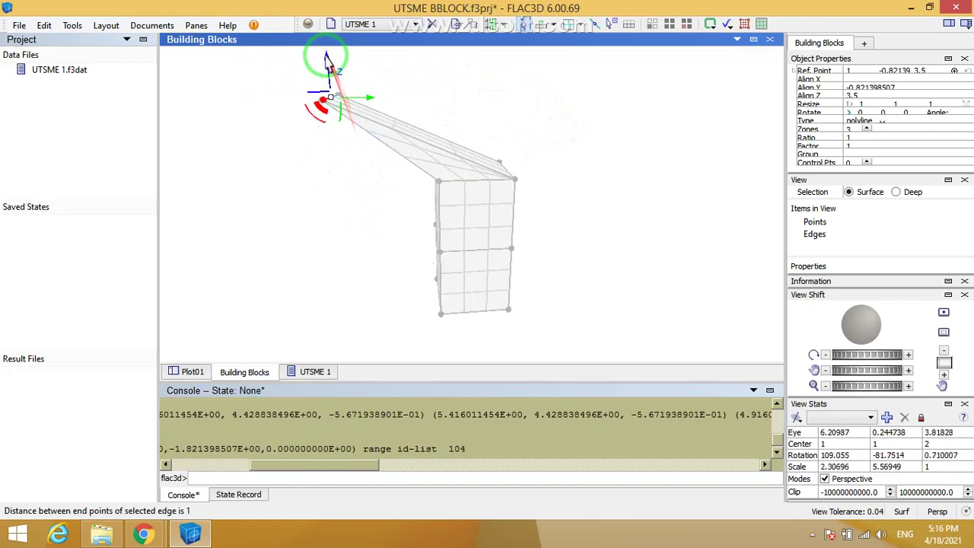
drag(326, 58, 333, 183)
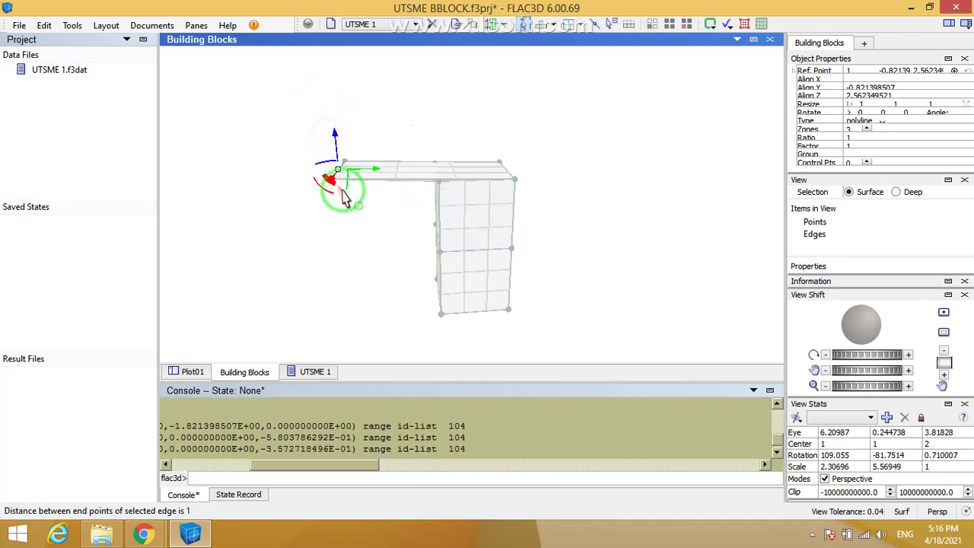
Step: Lower the wedge's ridge edge further to a Z of about 2.30, below the top of the hex stack
scroll(395, 183, up, 5)
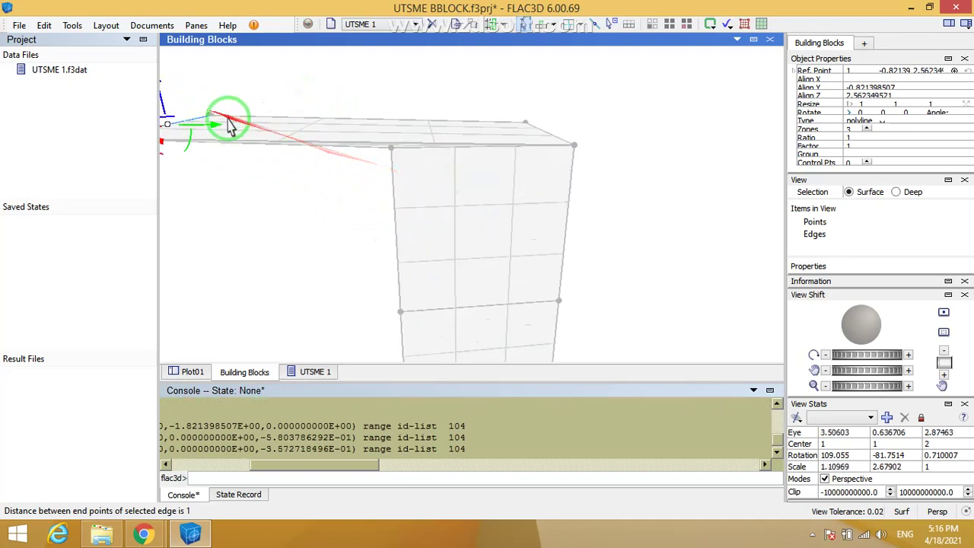
scroll(381, 196, down, 3)
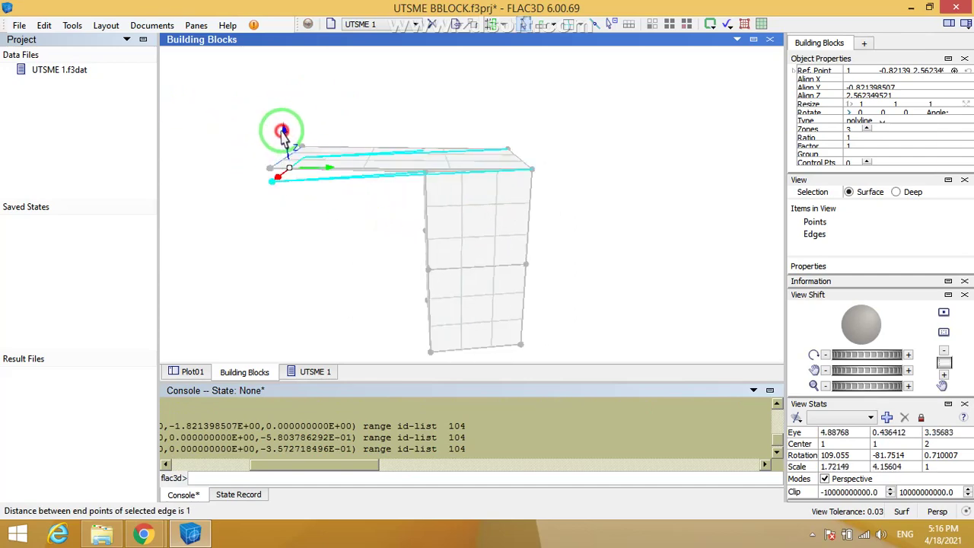
drag(283, 131, 315, 190)
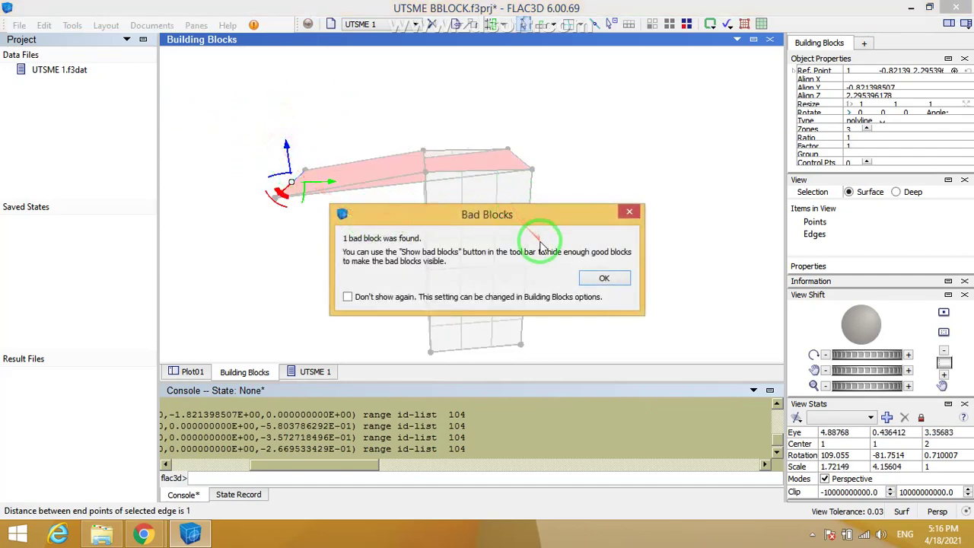
click(629, 215)
Step: Select the deformed wedge block on top of the stack and delete it
drag(558, 163, 611, 202)
click(337, 122)
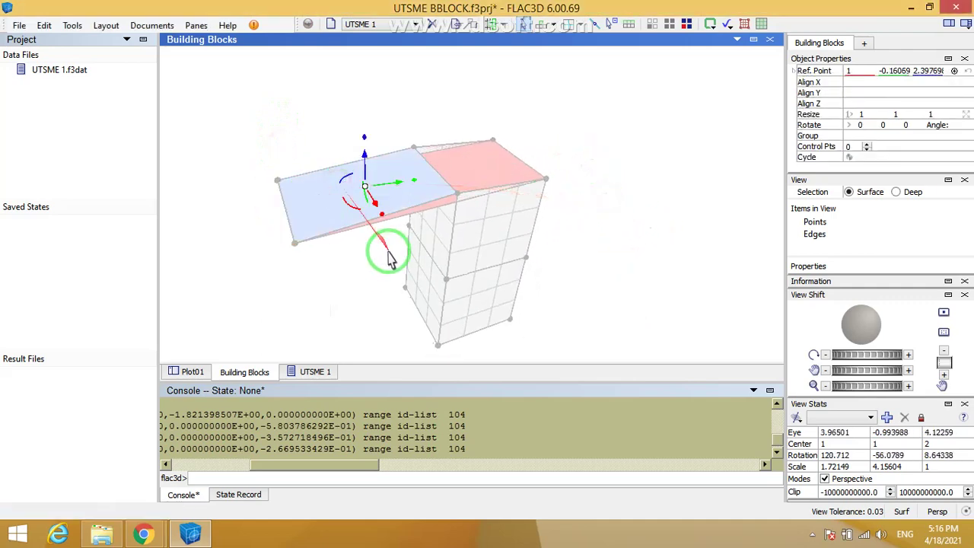
key(Delete)
Step: Split the hex stack through the top face's center (1, 1, 2.5), and split it again along Y = 1.25
drag(399, 274, 587, 255)
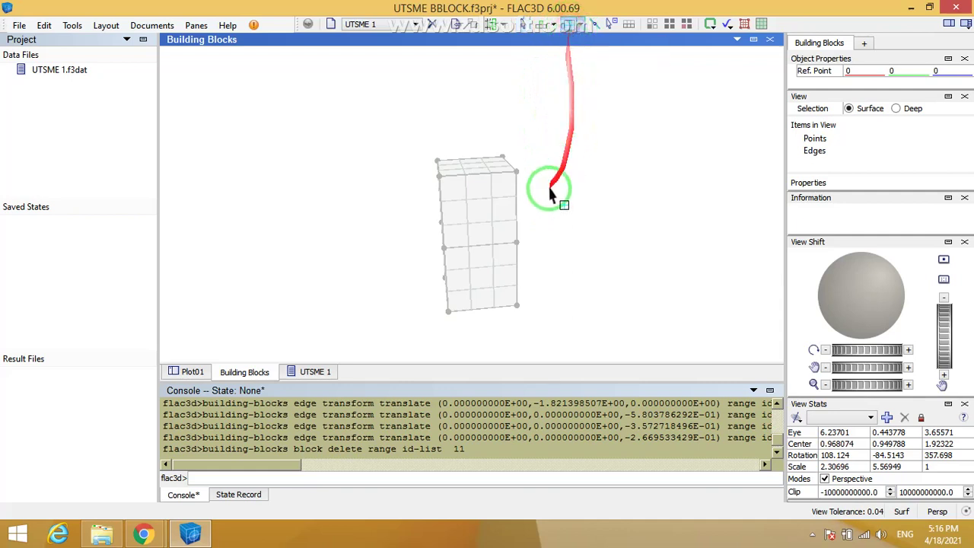
drag(555, 191, 473, 196)
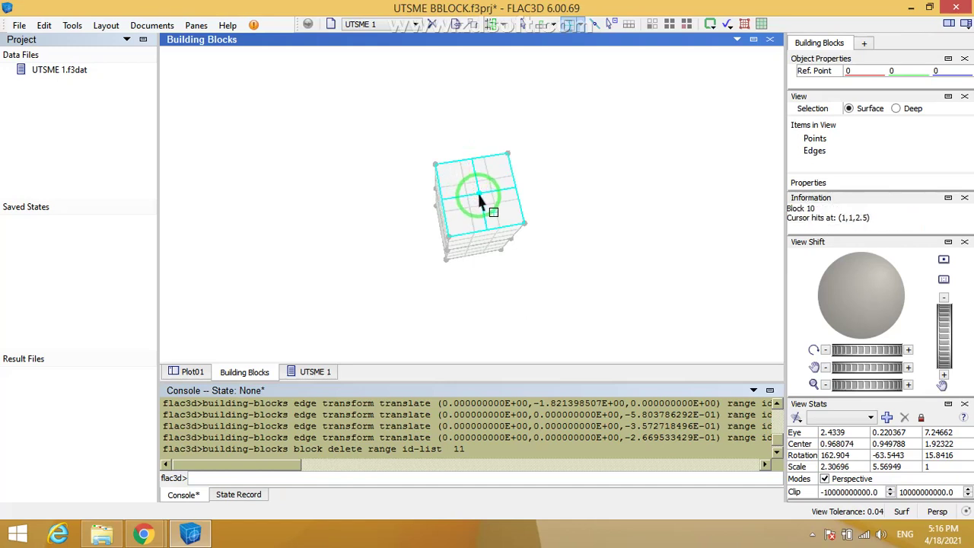
click(480, 202)
drag(479, 228, 489, 150)
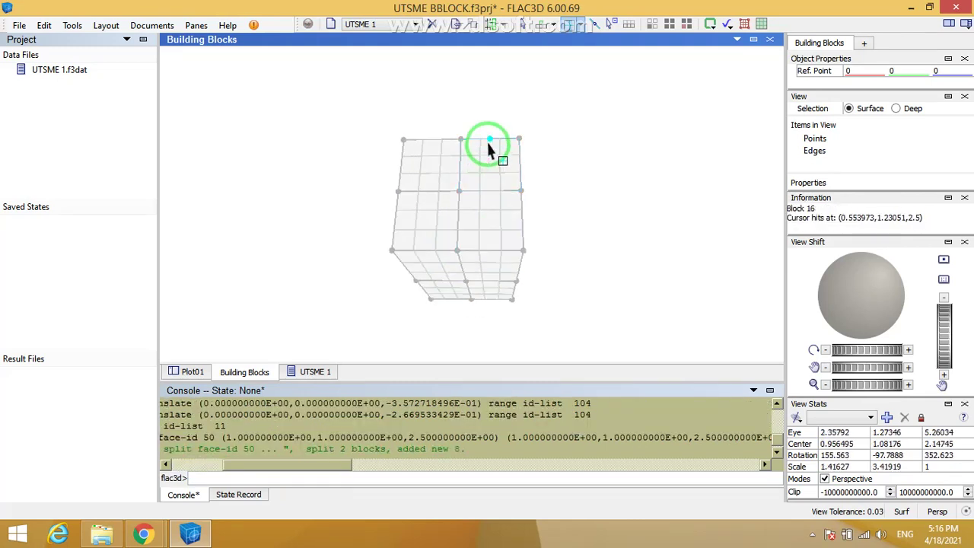
click(489, 197)
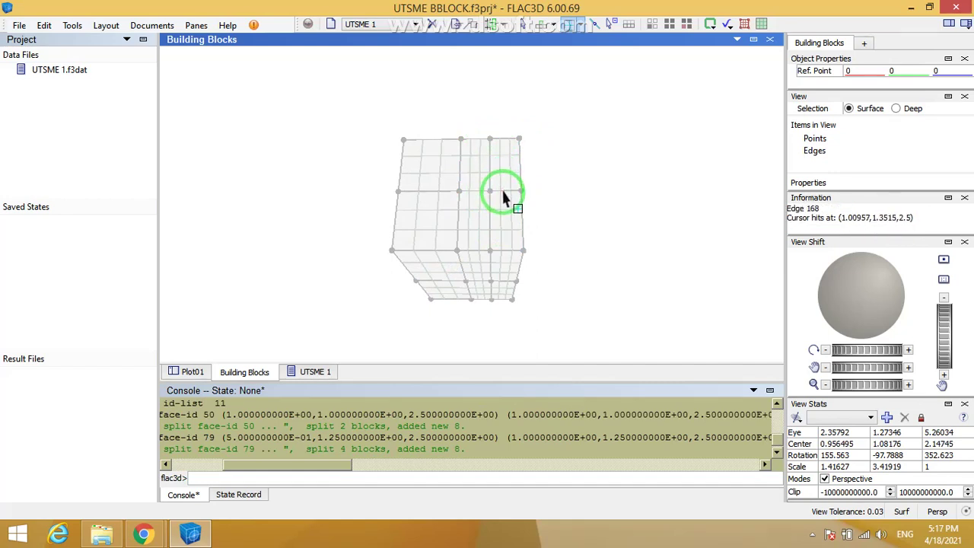
Step: Try to split a top face obliquely from the midpoint of its inner edge to the corner at (1, 0.5, 2.5)
scroll(503, 197, up, 5)
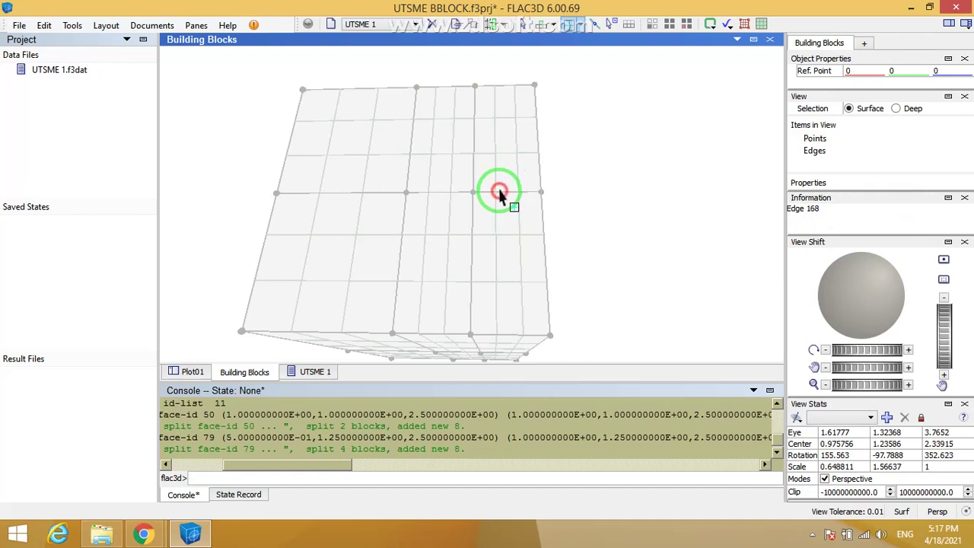
right_click(498, 198)
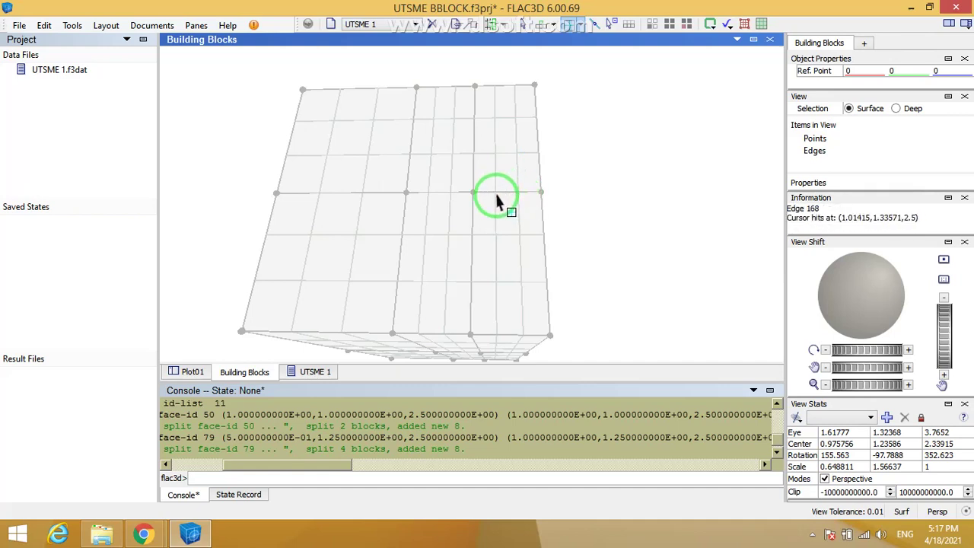
drag(491, 202, 531, 183)
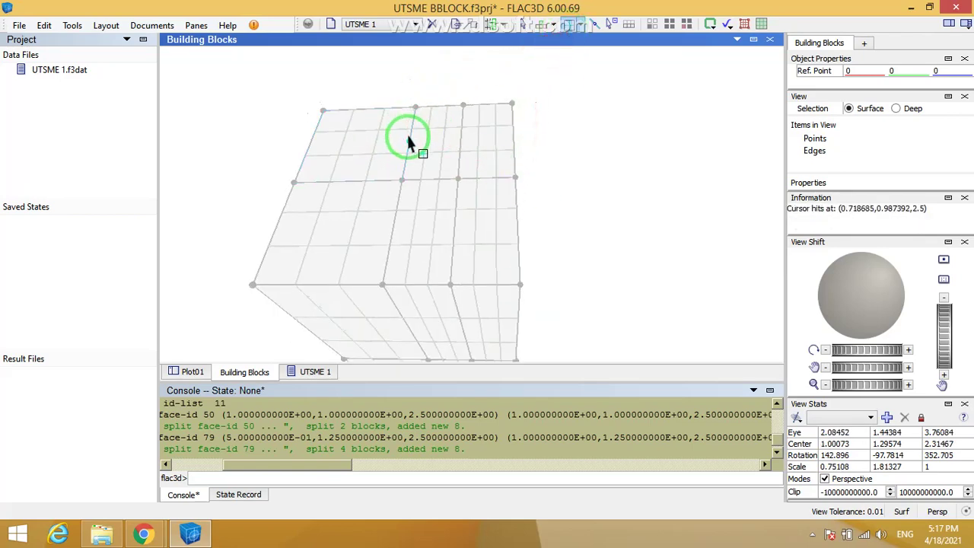
drag(409, 143, 426, 160)
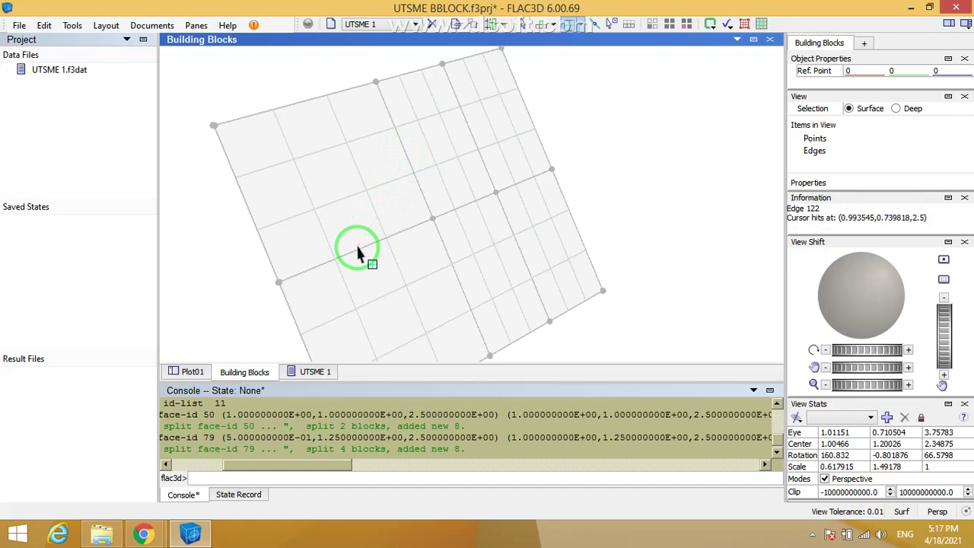
mouse_move(358, 248)
mouse_down()
mouse_move(251, 115)
mouse_move(259, 229)
mouse_move(274, 253)
mouse_move(362, 255)
mouse_up()
mouse_move(357, 250)
mouse_down()
mouse_move(394, 131)
mouse_move(385, 95)
mouse_move(384, 239)
mouse_move(293, 278)
mouse_move(382, 247)
mouse_move(327, 243)
mouse_move(279, 281)
mouse_up()
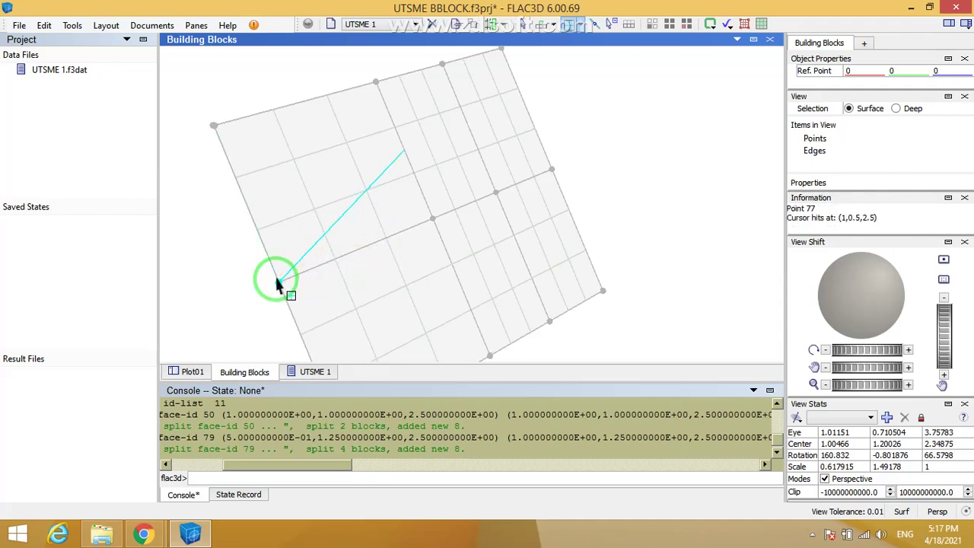
drag(279, 282, 388, 284)
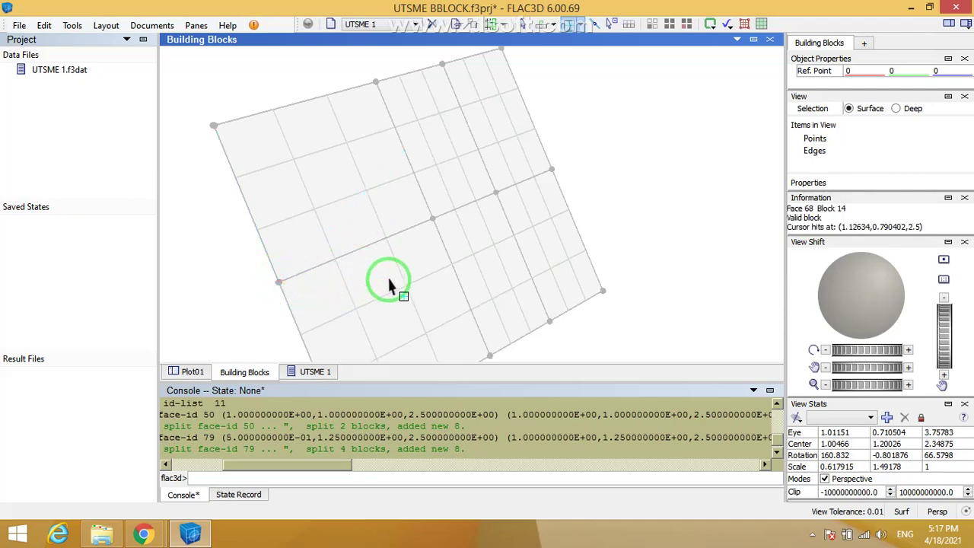
right_drag(659, 296, 630, 195)
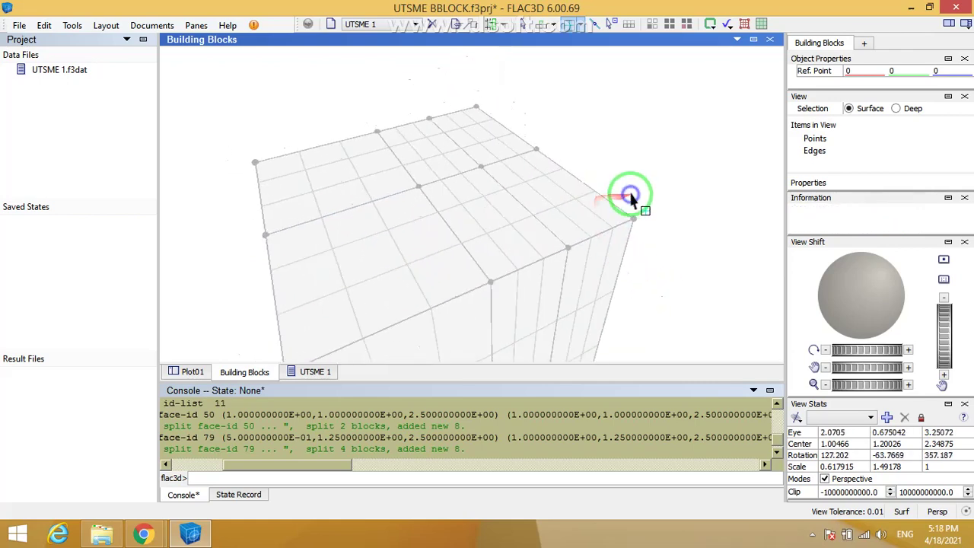
click(576, 28)
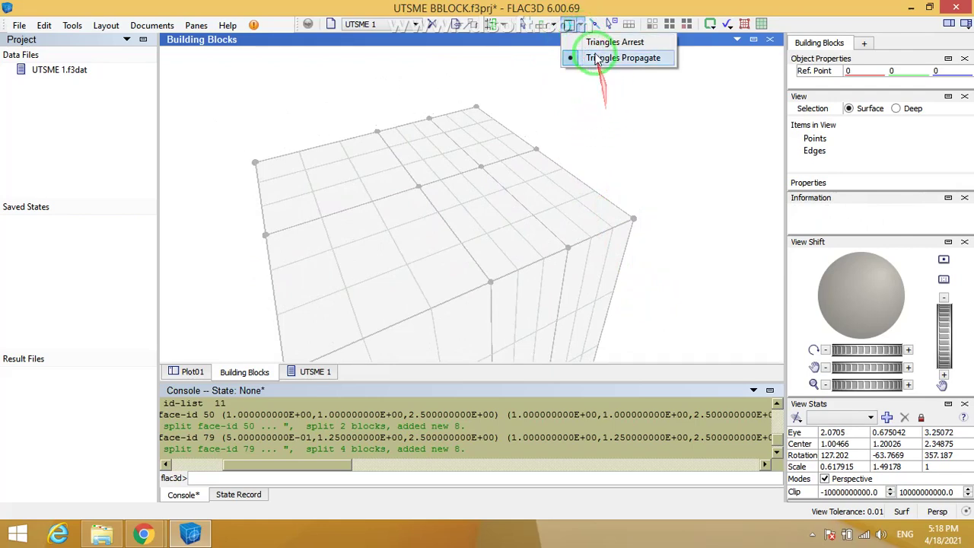
drag(591, 38, 592, 63)
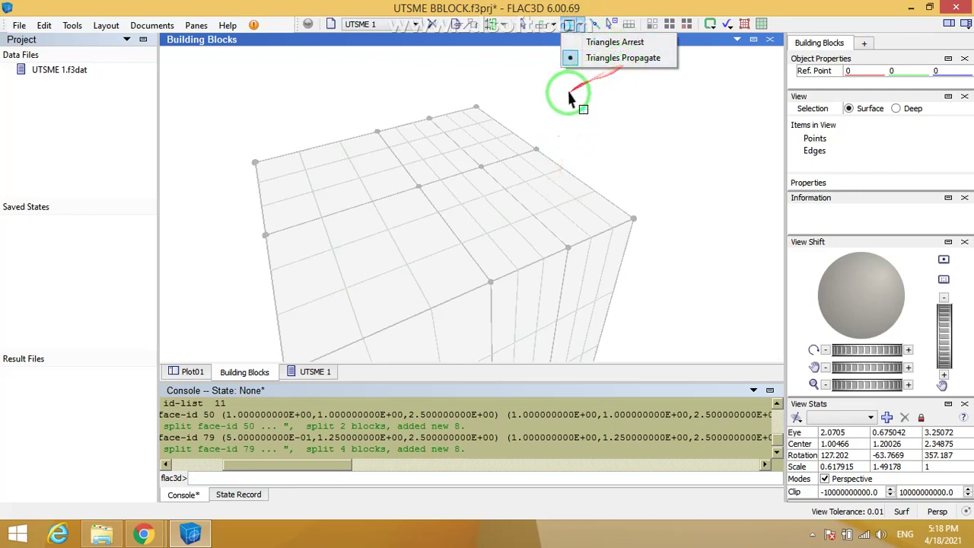
click(595, 134)
mouse_move(596, 140)
mouse_down()
mouse_move(559, 135)
mouse_move(583, 97)
mouse_move(574, 57)
mouse_up()
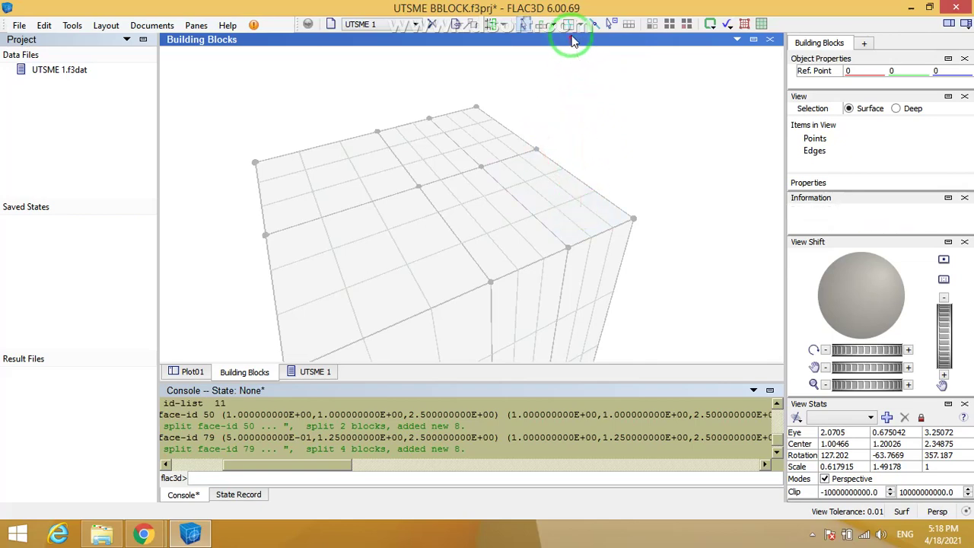
Step: Add three control points along the block's top outer edge (X 1.5, Z 2.5), at Y about 0.85, 0.67 and 0.56
click(592, 27)
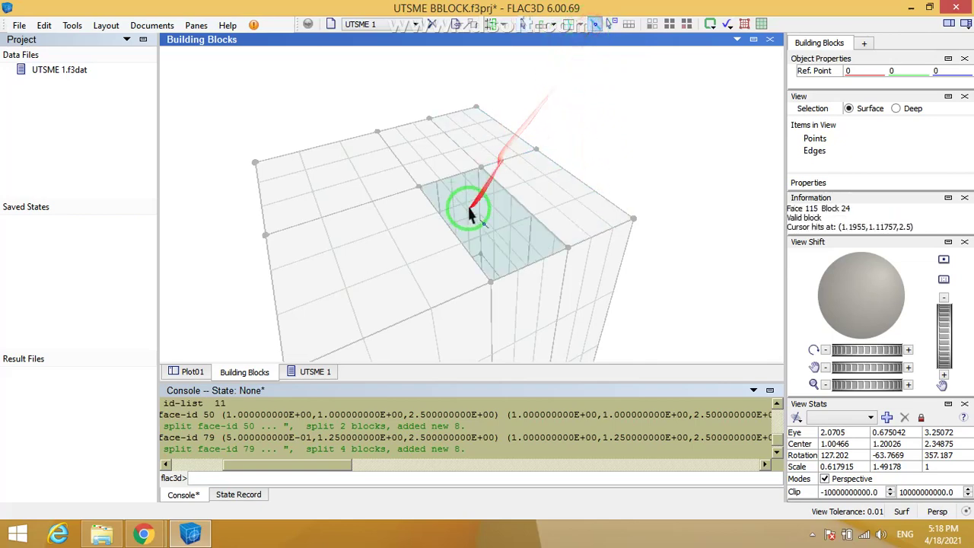
drag(400, 187, 342, 199)
scroll(387, 182, up, 2)
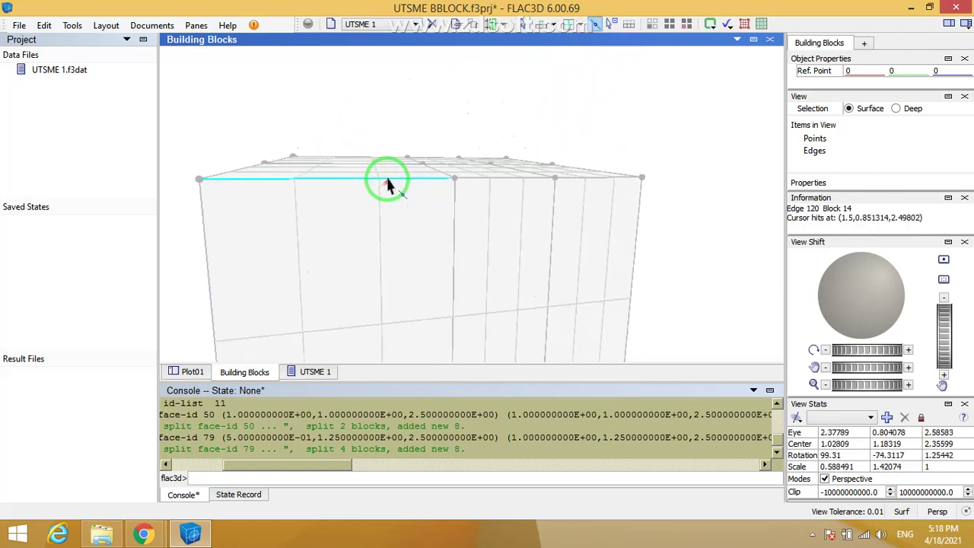
click(388, 178)
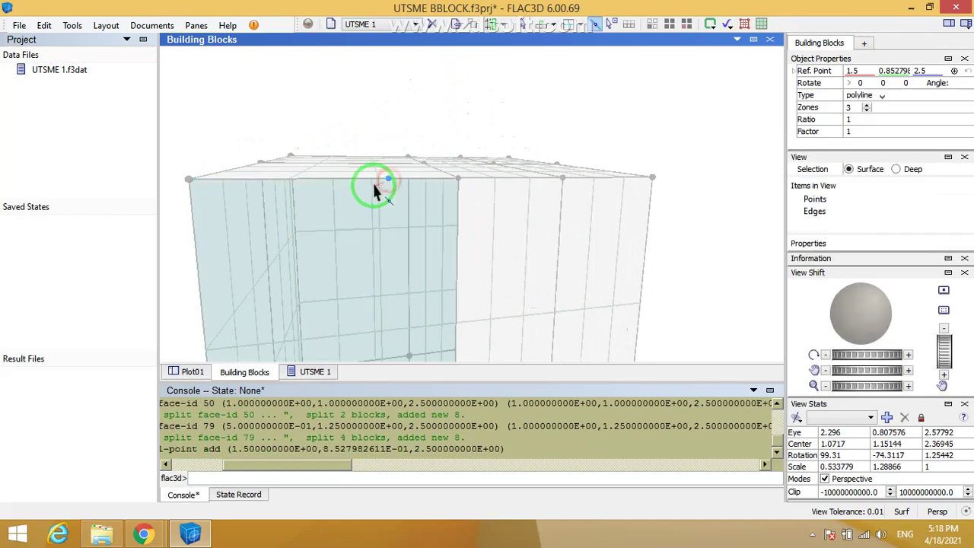
click(289, 178)
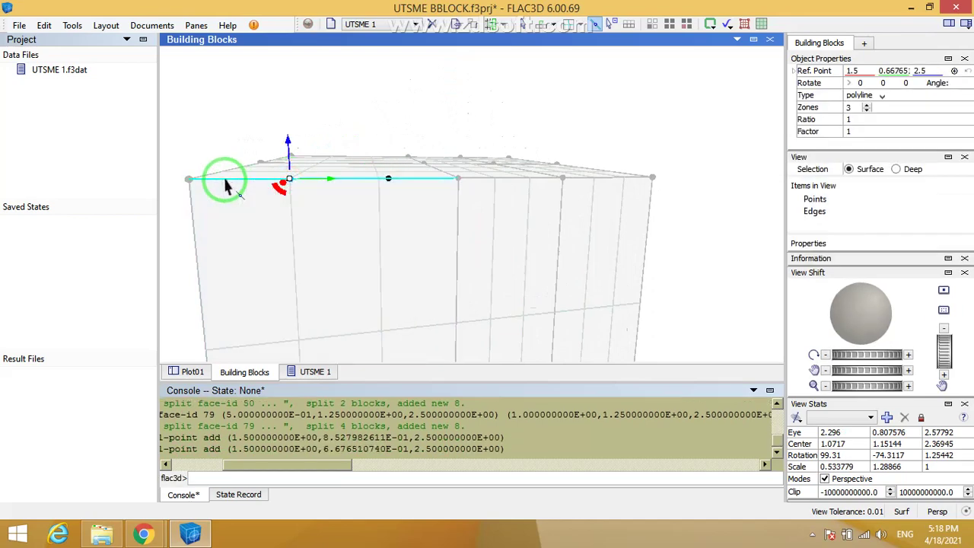
click(226, 181)
scroll(394, 206, down, 1)
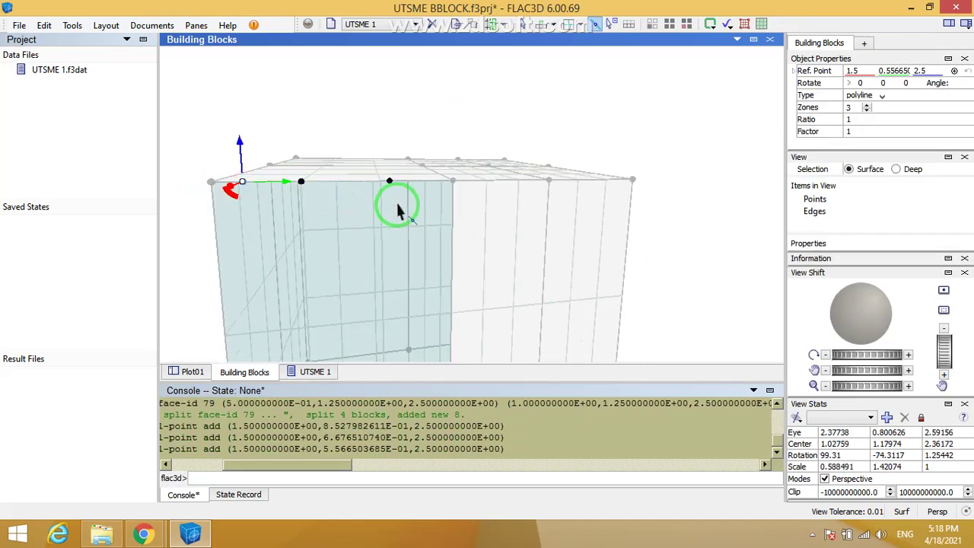
Step: Move the edge's middle control point to Y about 0.75 and raise it to Z about 2.60
key(Escape)
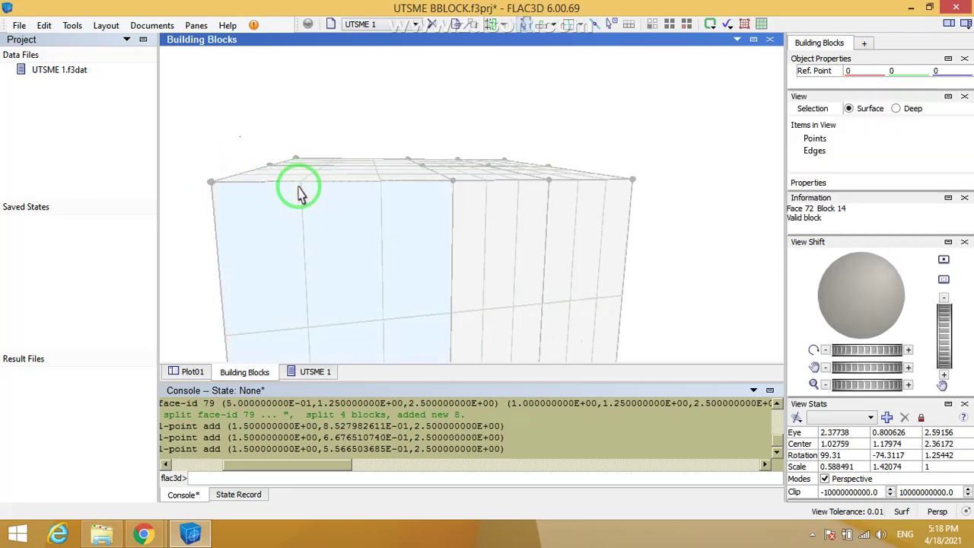
click(594, 34)
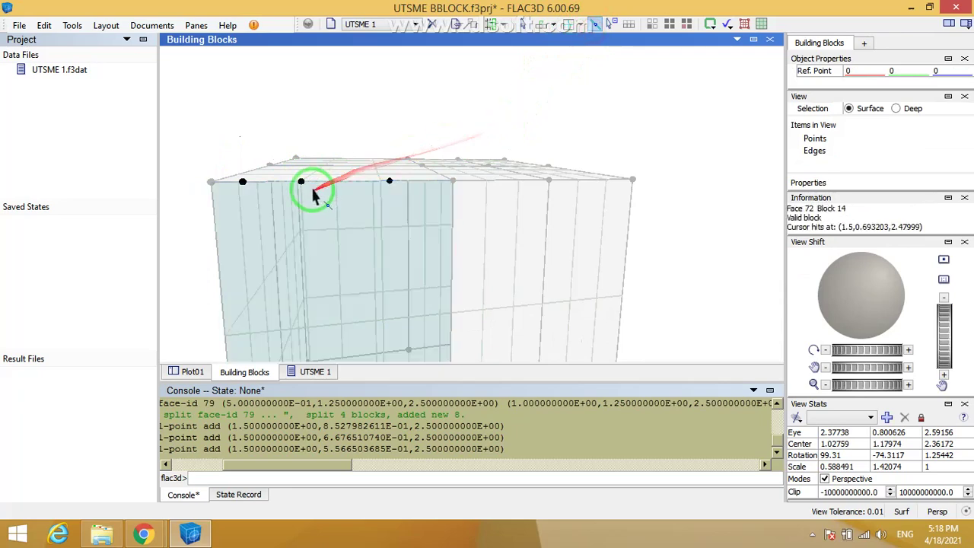
right_click(301, 185)
click(301, 183)
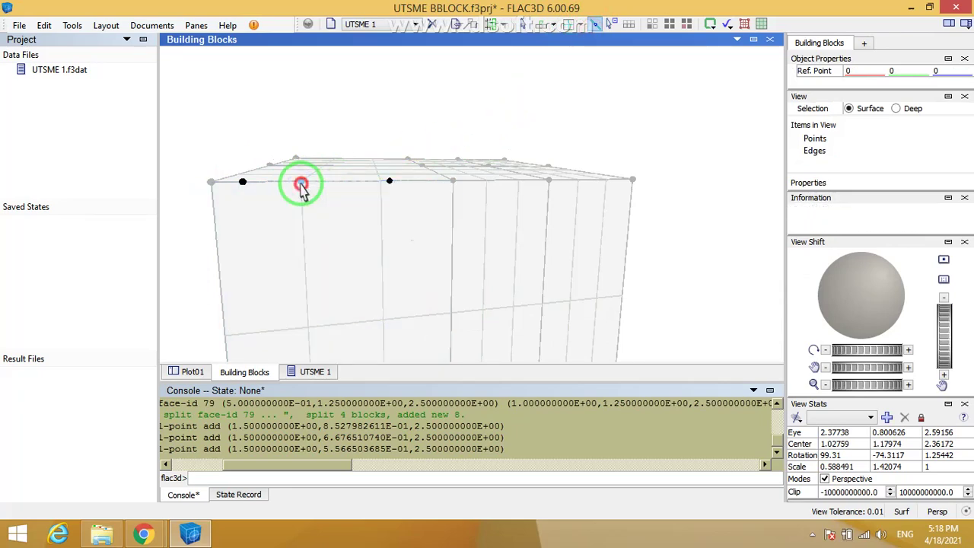
click(301, 182)
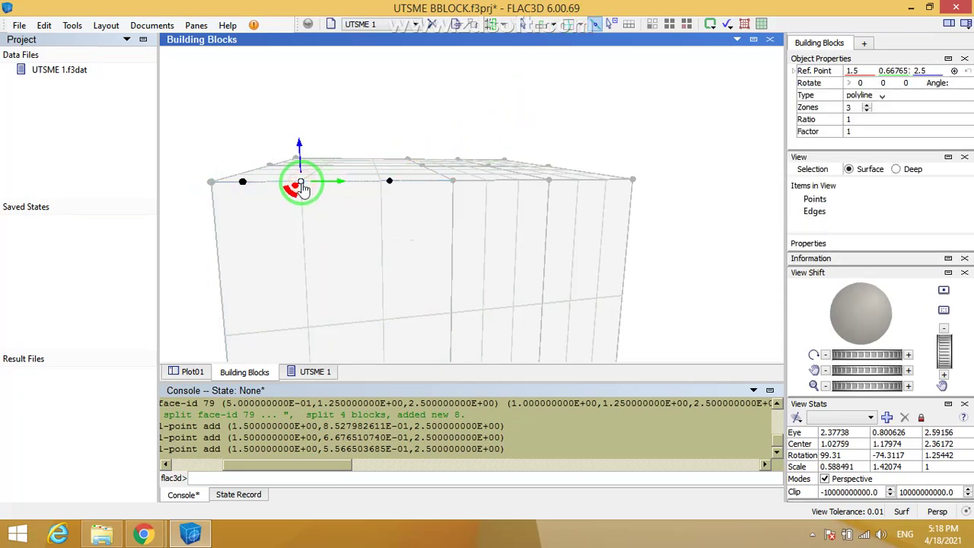
right_drag(360, 141, 370, 172)
drag(344, 200, 365, 191)
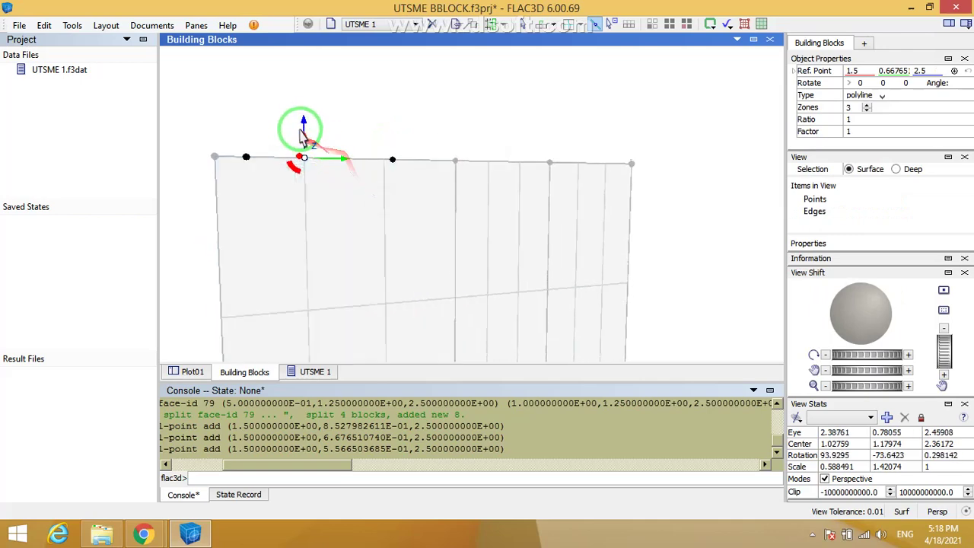
drag(341, 159, 378, 163)
click(333, 131)
drag(333, 131, 341, 78)
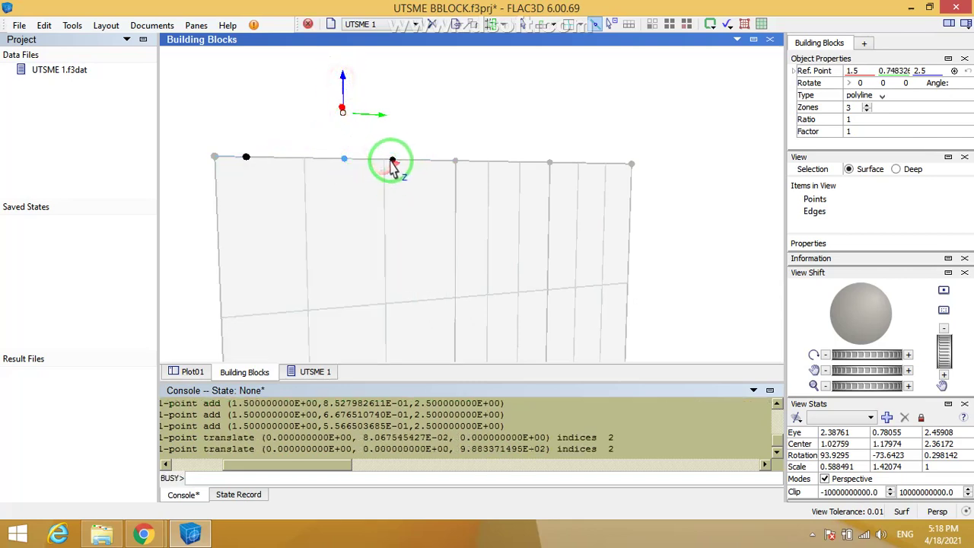
Step: Raise the control point at Y 0.85 to Z about 2.58 and the one at Y 0.56 to Z about 2.55
click(392, 158)
drag(392, 128, 394, 89)
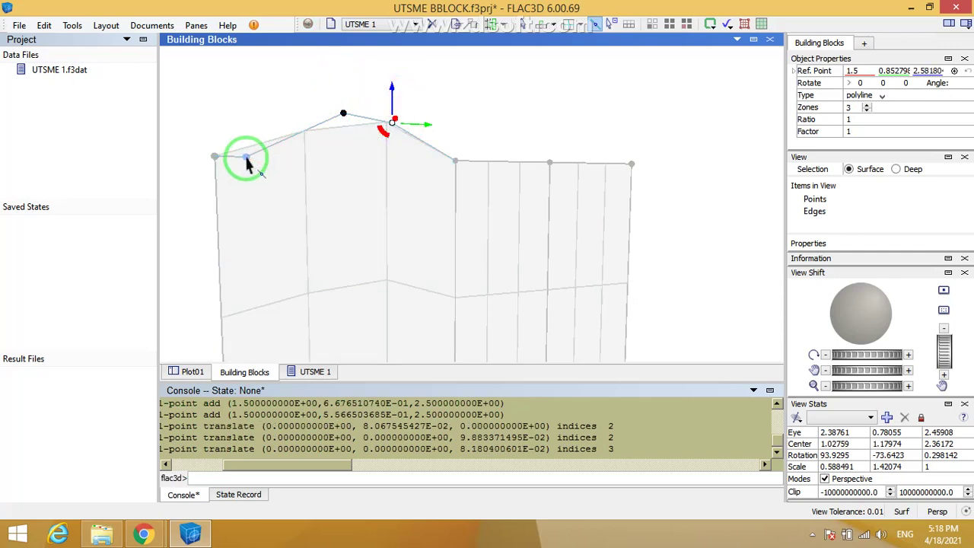
click(245, 157)
drag(246, 128, 260, 105)
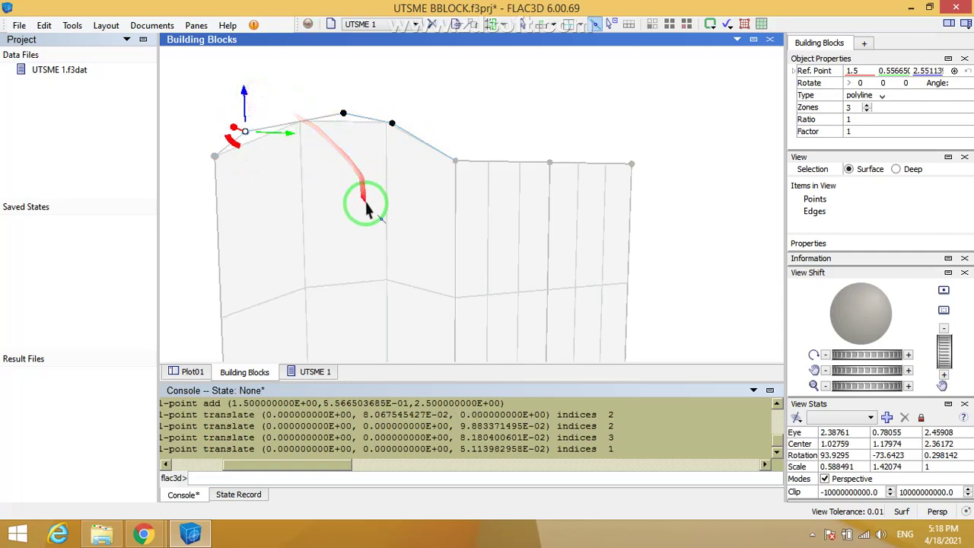
Step: Change the deformed edge's type to spline, and change it again to arc
right_click(374, 128)
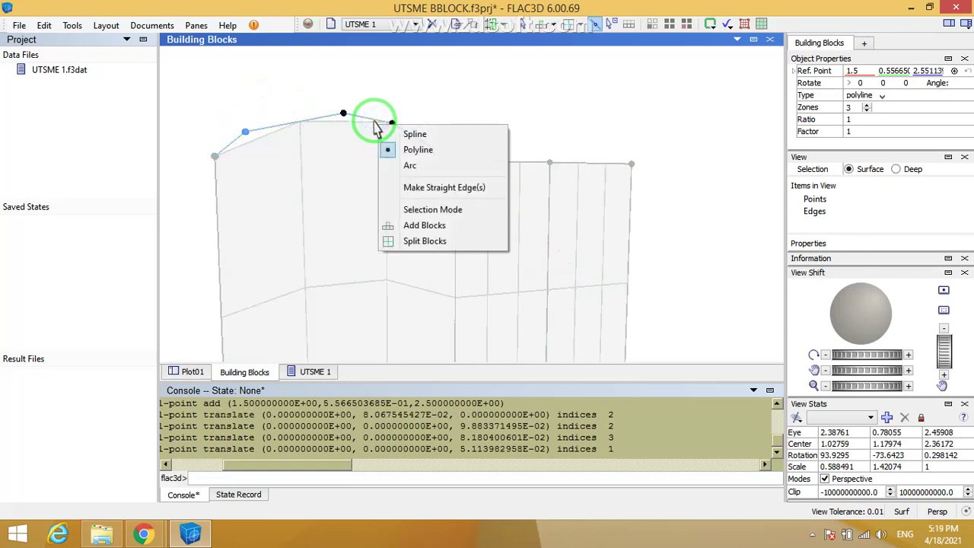
click(400, 134)
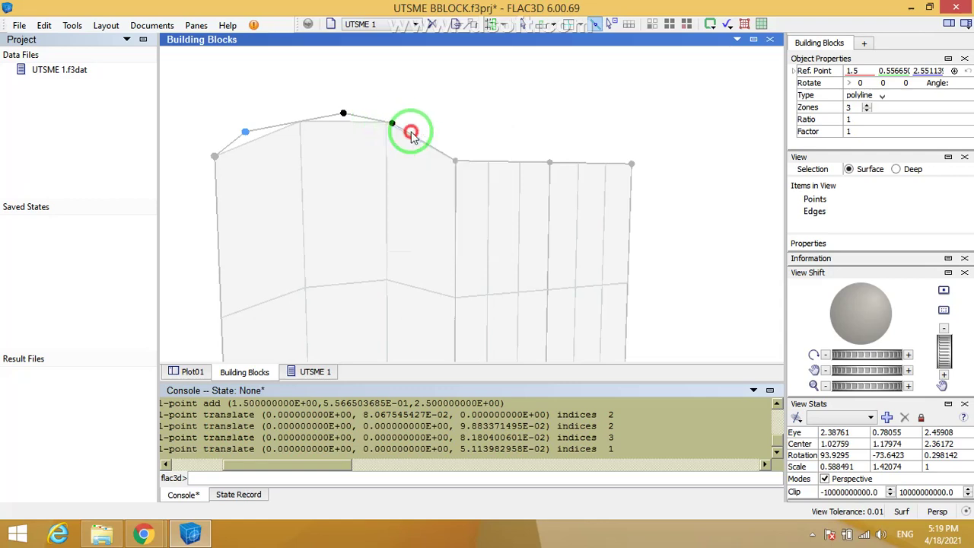
right_click(374, 123)
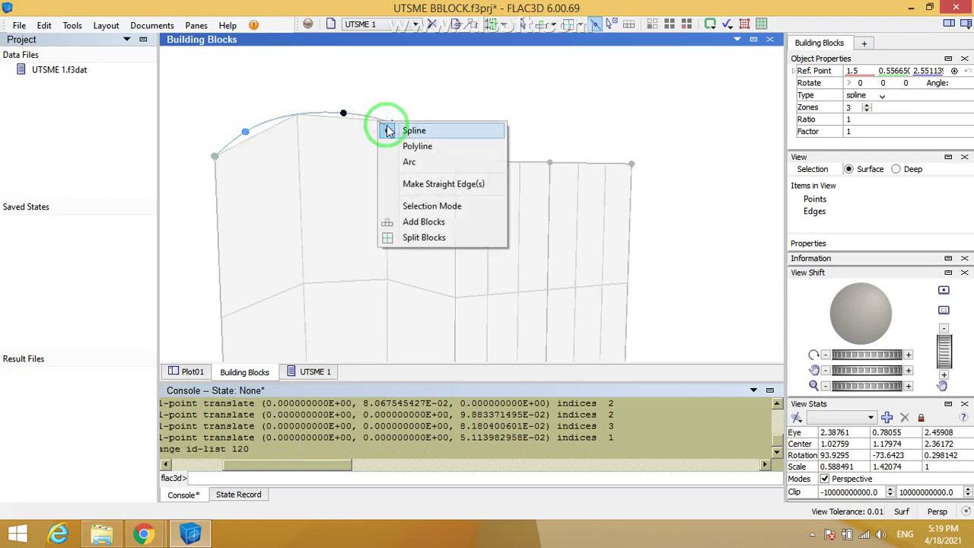
click(424, 160)
Step: Raise the arc edge's single control point to Z about 2.64 to make the arc steeper
drag(424, 167, 396, 152)
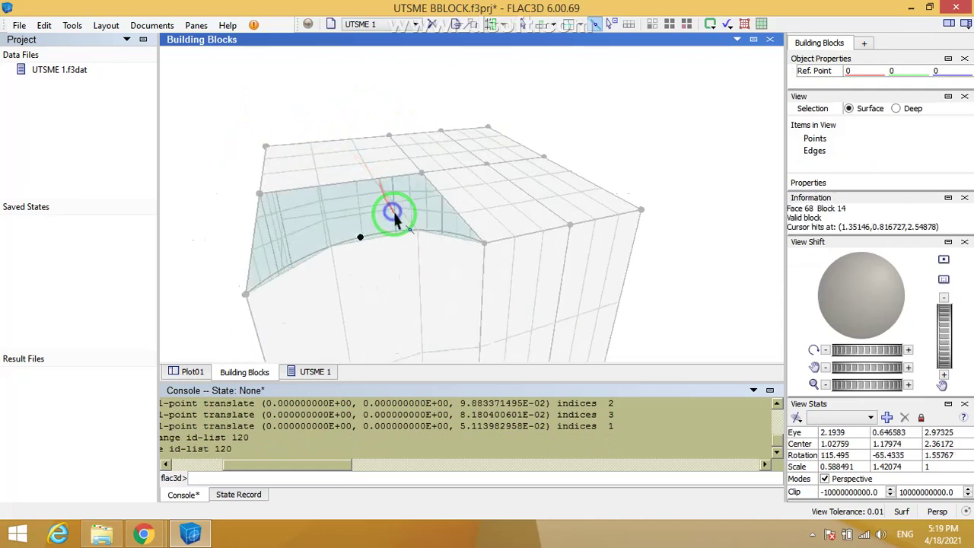
drag(393, 288, 333, 212)
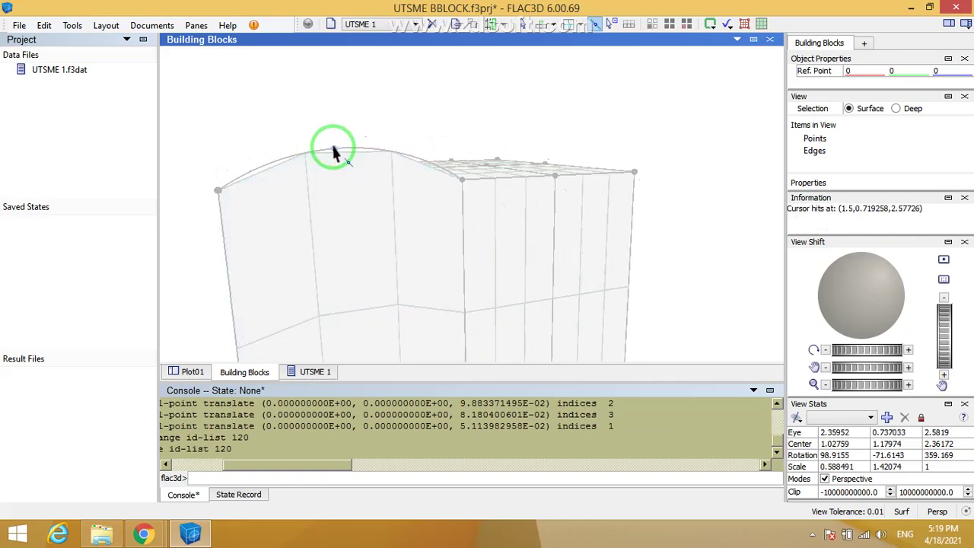
click(333, 149)
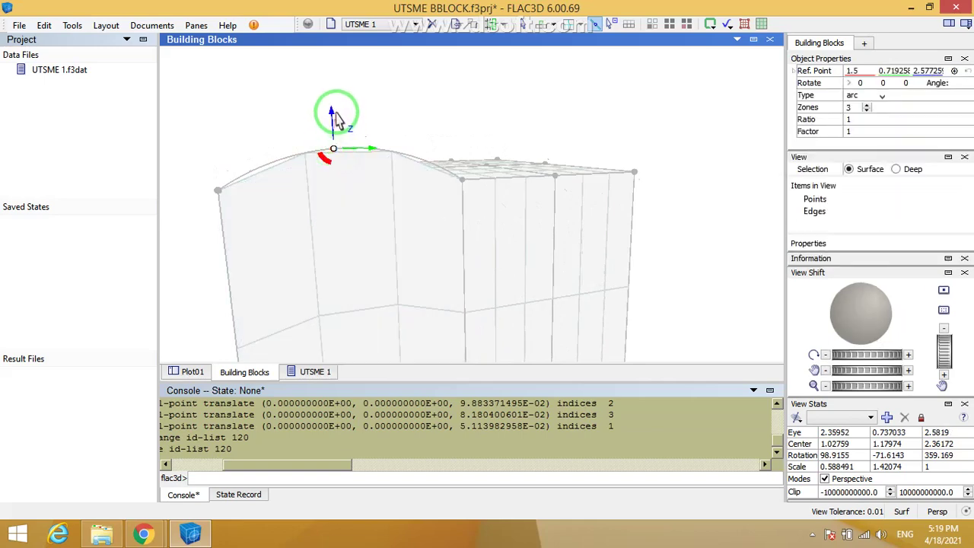
drag(333, 111, 329, 77)
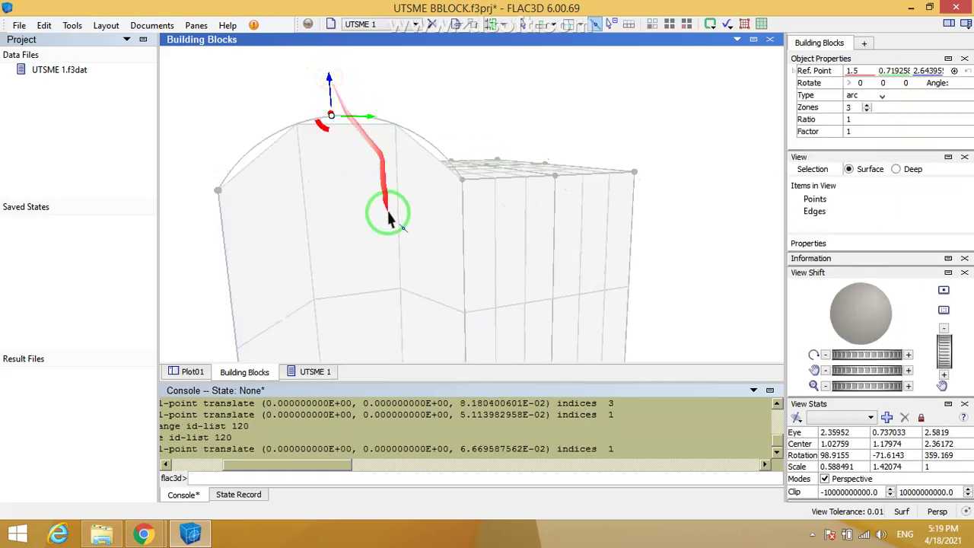
right_click(394, 128)
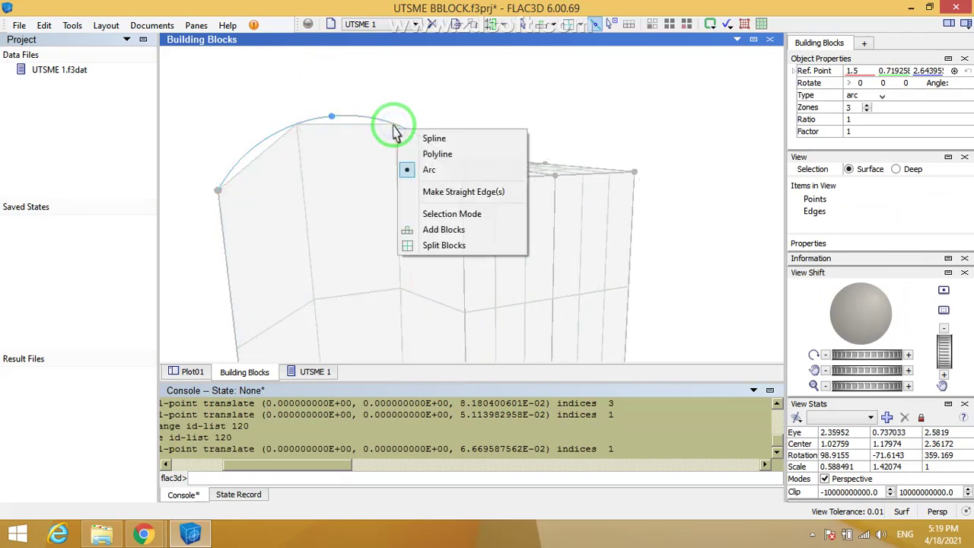
click(394, 128)
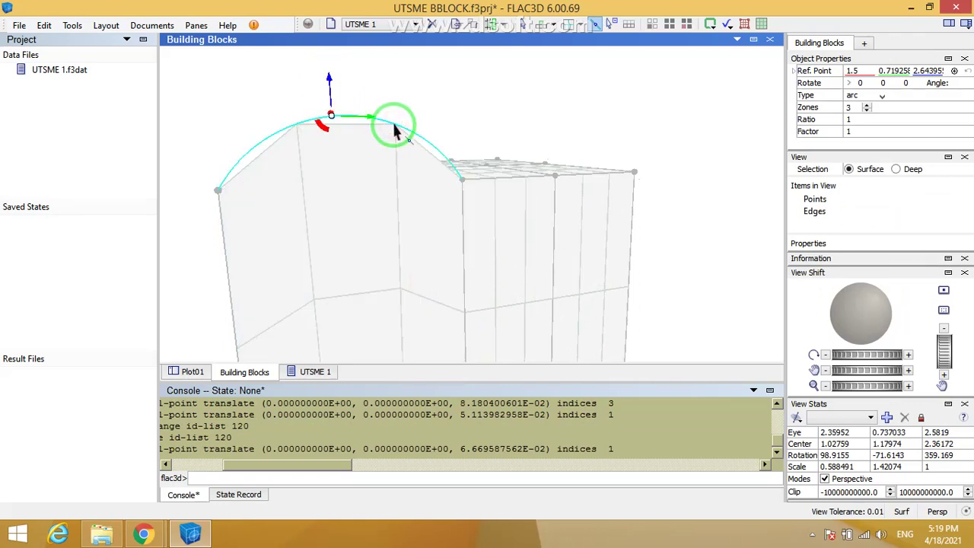
click(394, 127)
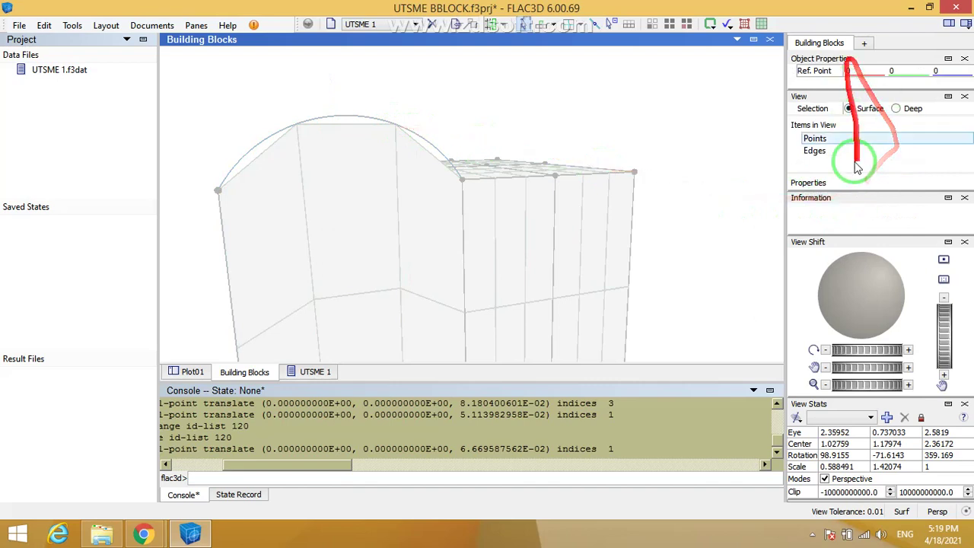
Step: Close the View Shift and View Stats panes to make room for the object properties
click(964, 241)
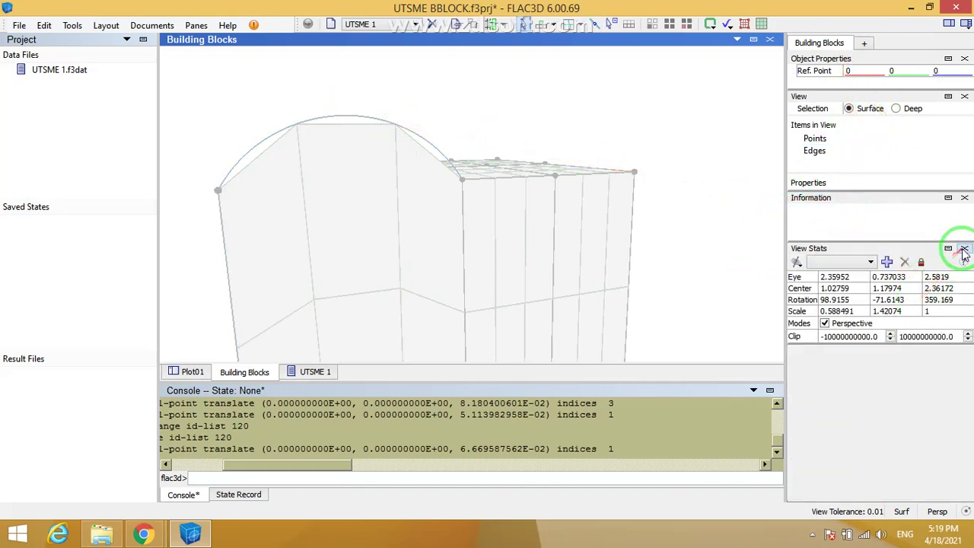
click(964, 249)
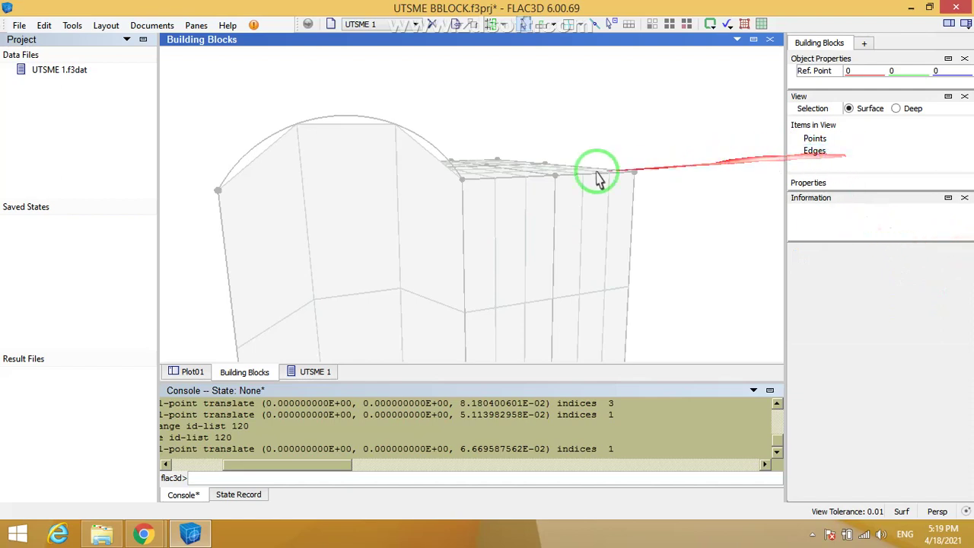
Step: Select the short top edge centered at (1.5, 1.375, 2.5), examine its Align X, Y and Z properties, and clear the selection
drag(622, 221, 632, 264)
click(583, 226)
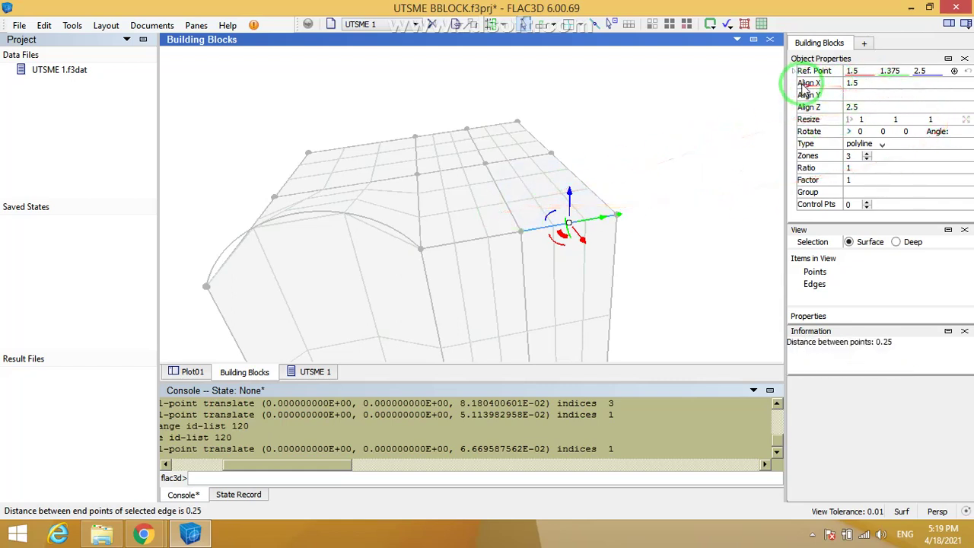
click(852, 83)
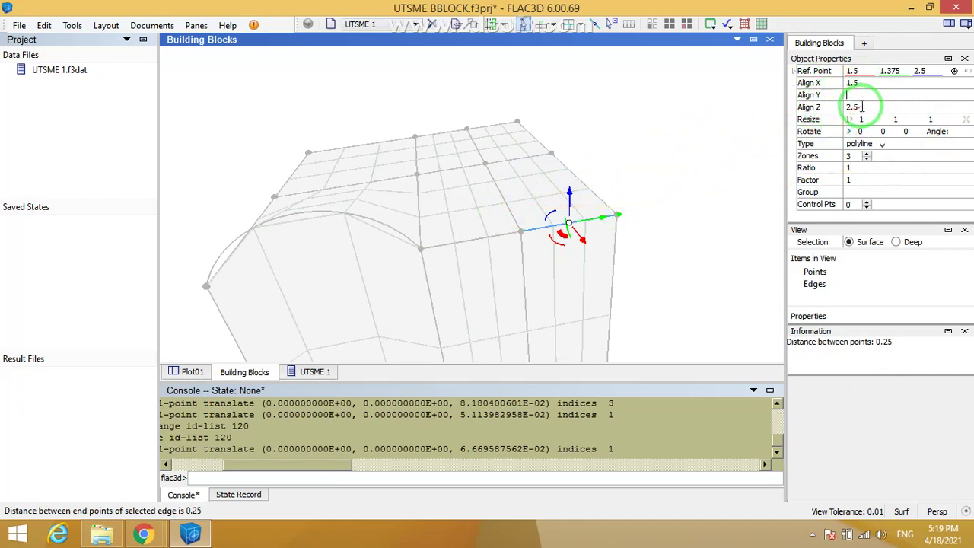
click(692, 163)
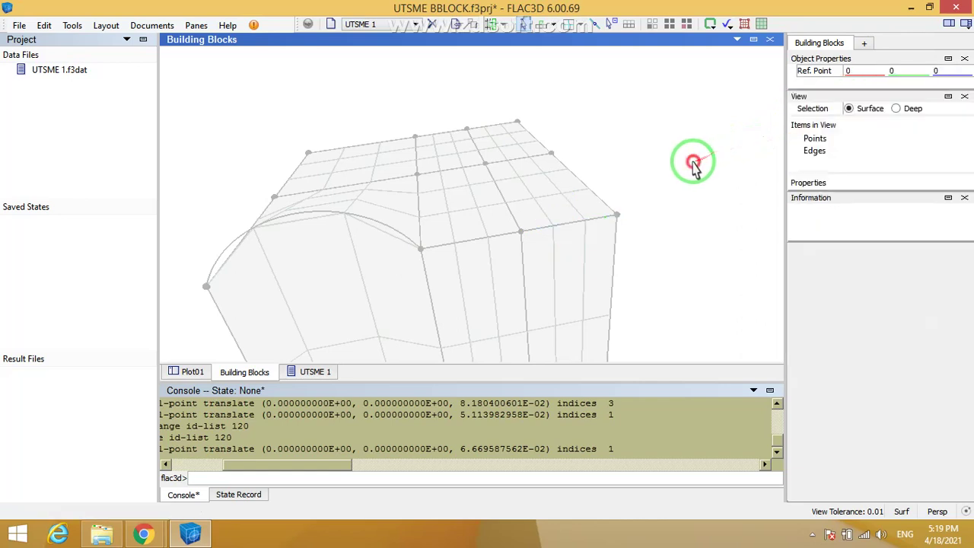
Step: Try an X resize factor of 2 on the short top edge and enter 0, 1, 0 as its rotation axis
click(586, 220)
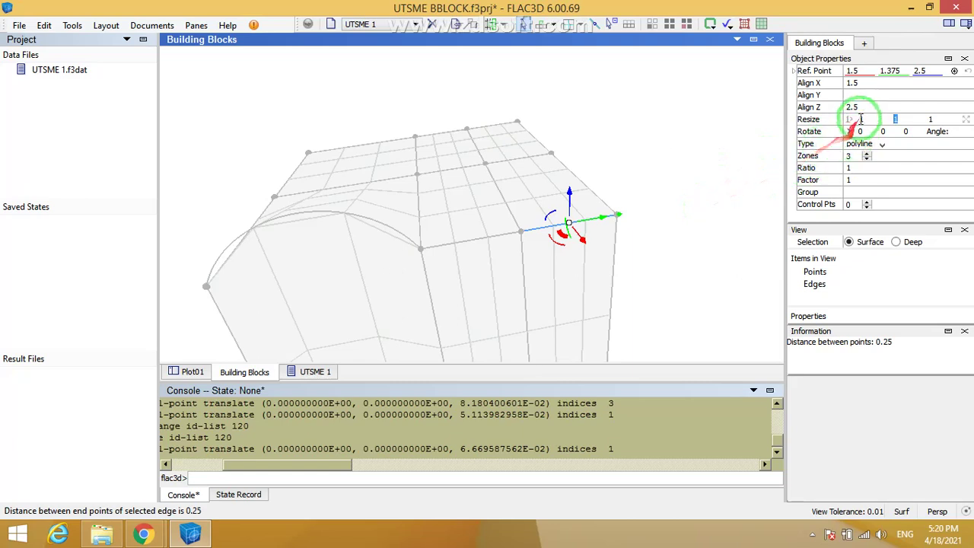
drag(863, 118, 853, 117)
text(2)
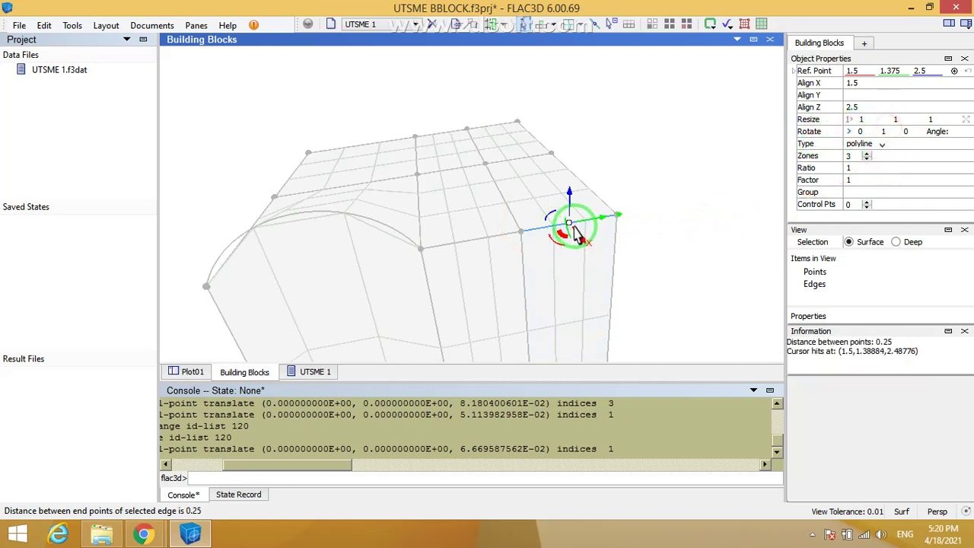
click(566, 262)
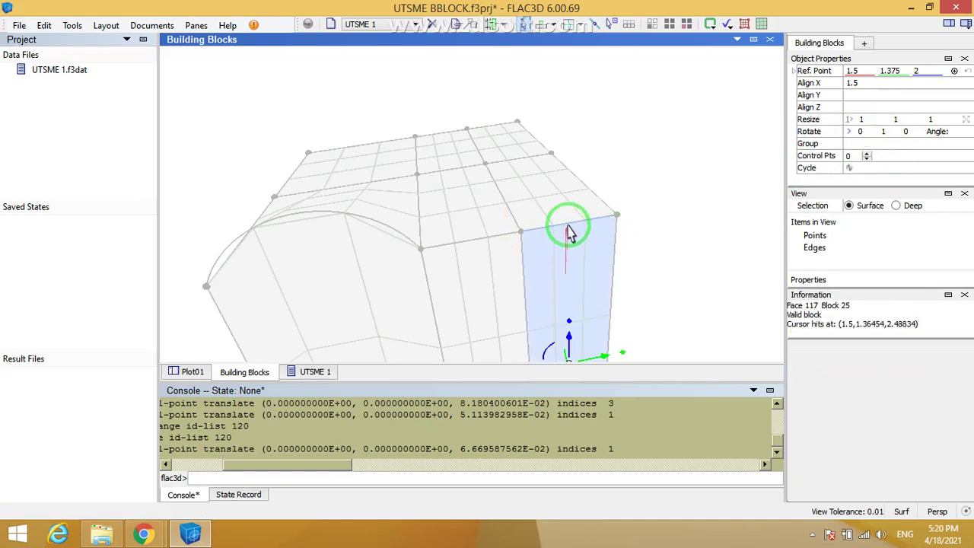
Step: Pick up the rotation axis 0, 1, 0 from the short top edge centered at (1.5, 1.375, 2.5)
click(615, 215)
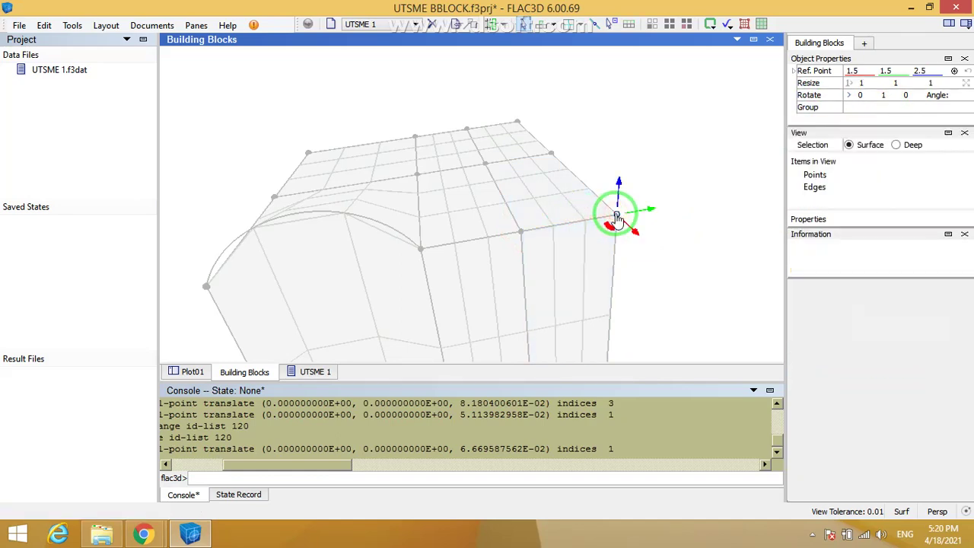
click(595, 220)
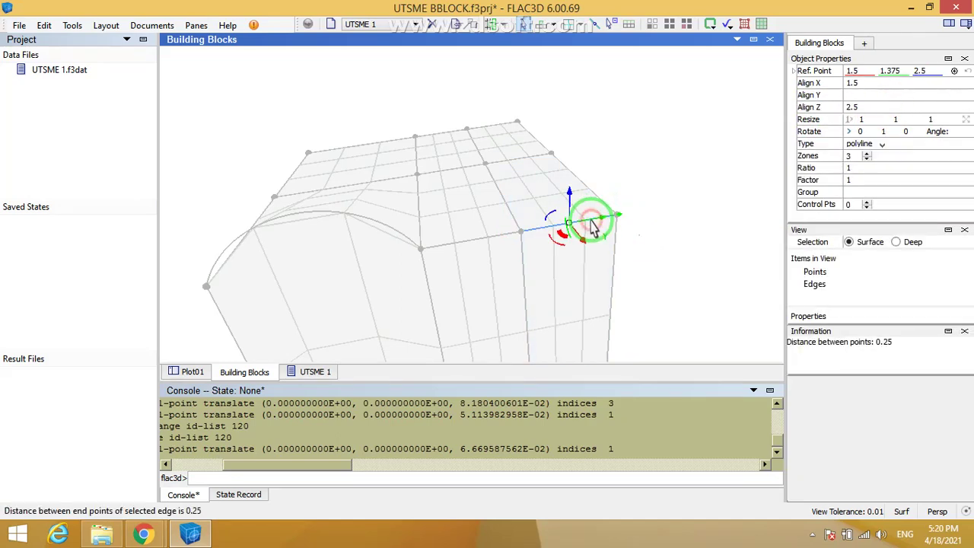
click(850, 137)
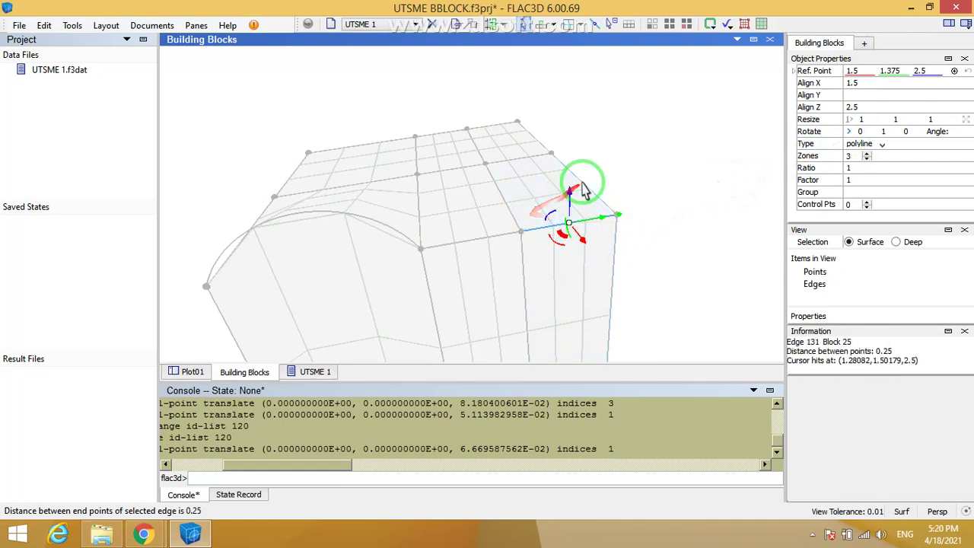
Step: Pick up the rotation axis 1, 0, 0 from the top edge centered at (1.25, 1.25, 2.5) and clear the selection
click(501, 198)
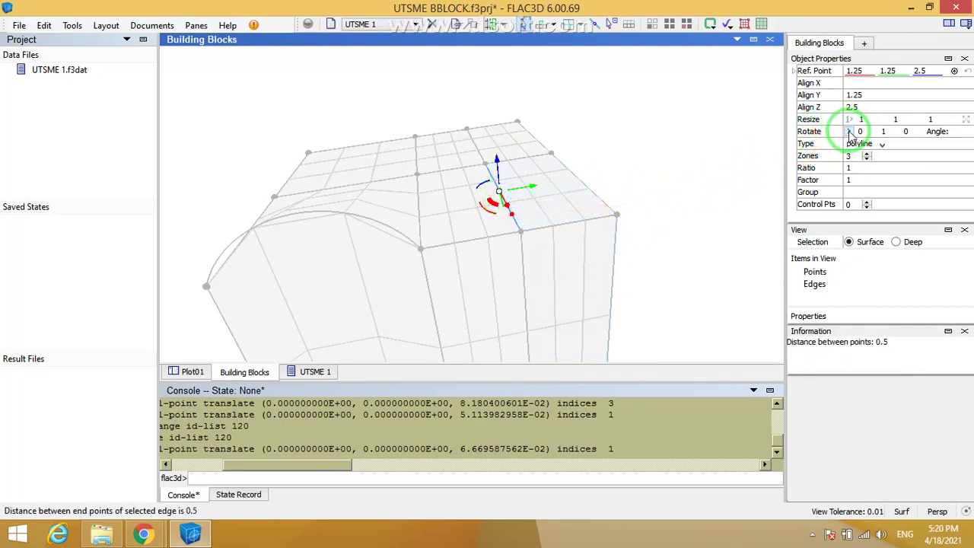
click(861, 132)
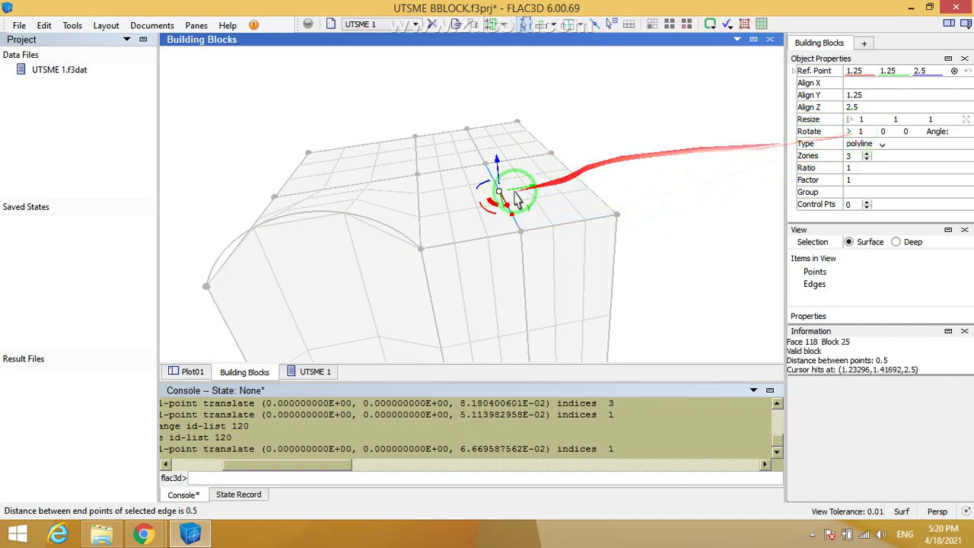
click(508, 200)
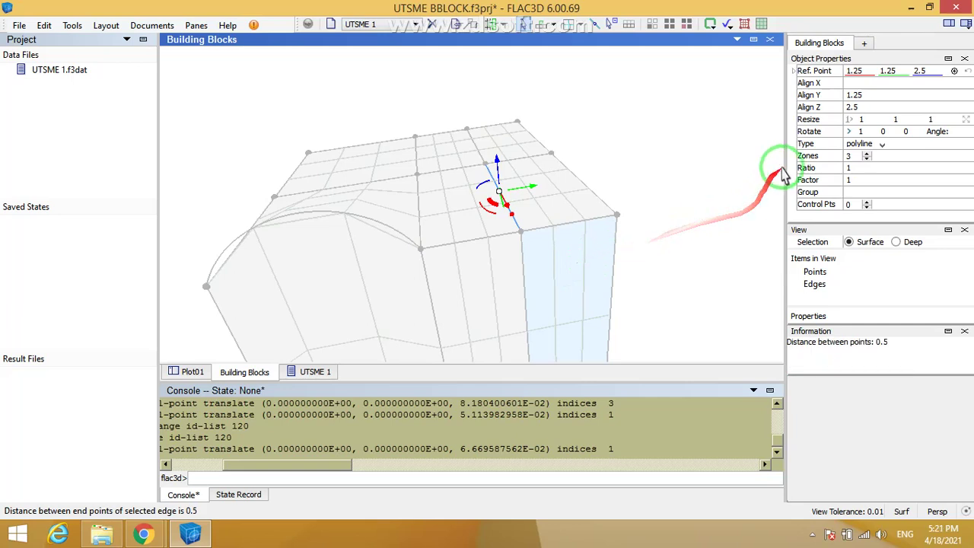
key(Escape)
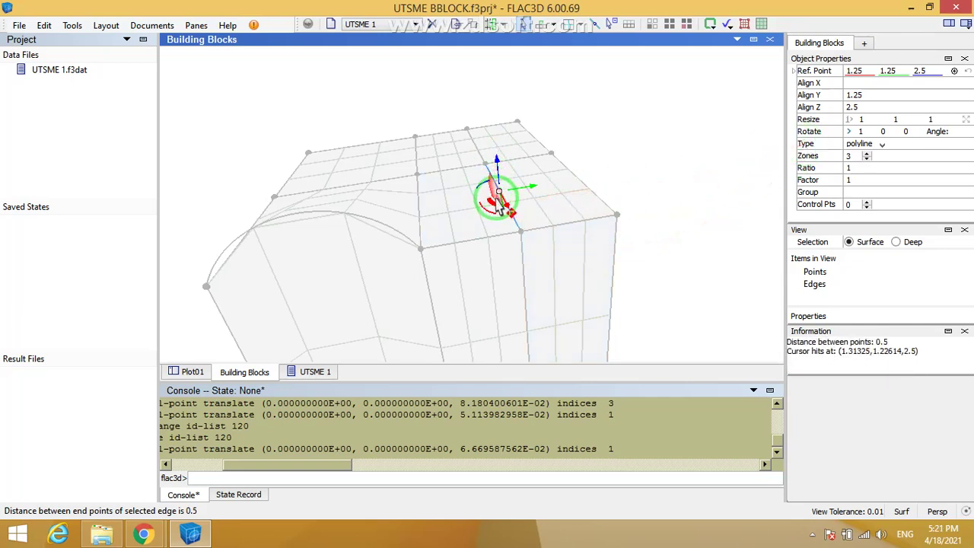
scroll(502, 214, up, 2)
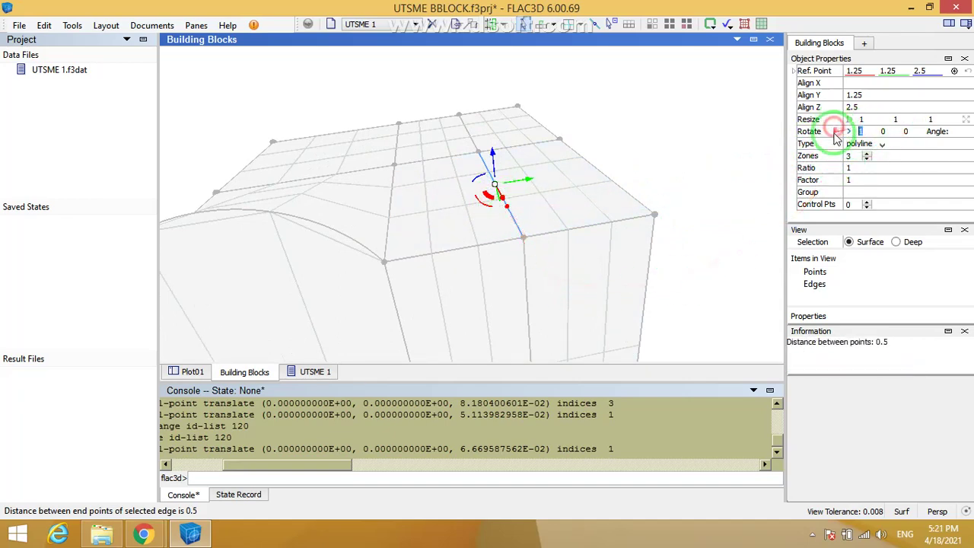
click(706, 158)
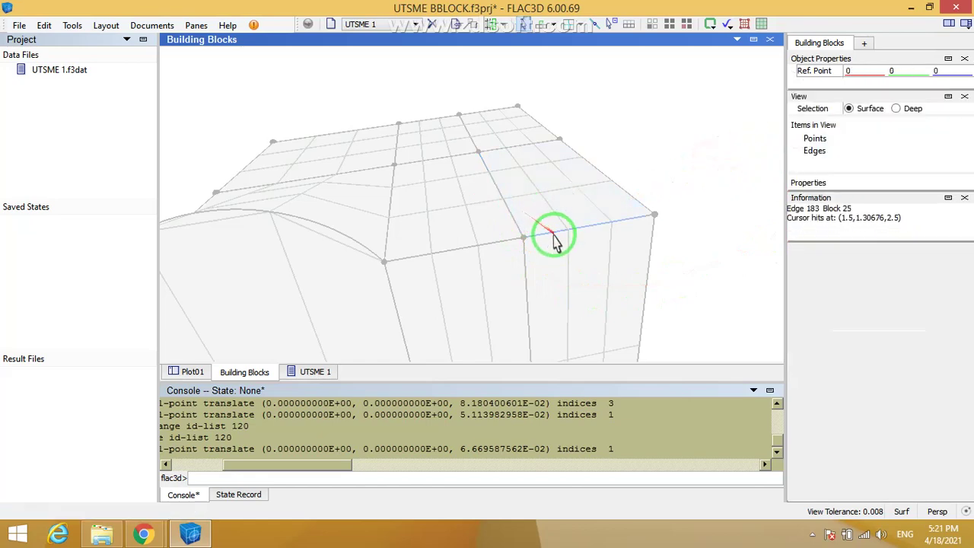
Step: Split the top face beside the arc block diagonally from point (1, 1.25, 2.5) to corner point (1.5, 1, 2.5)
scroll(554, 245, down, 4)
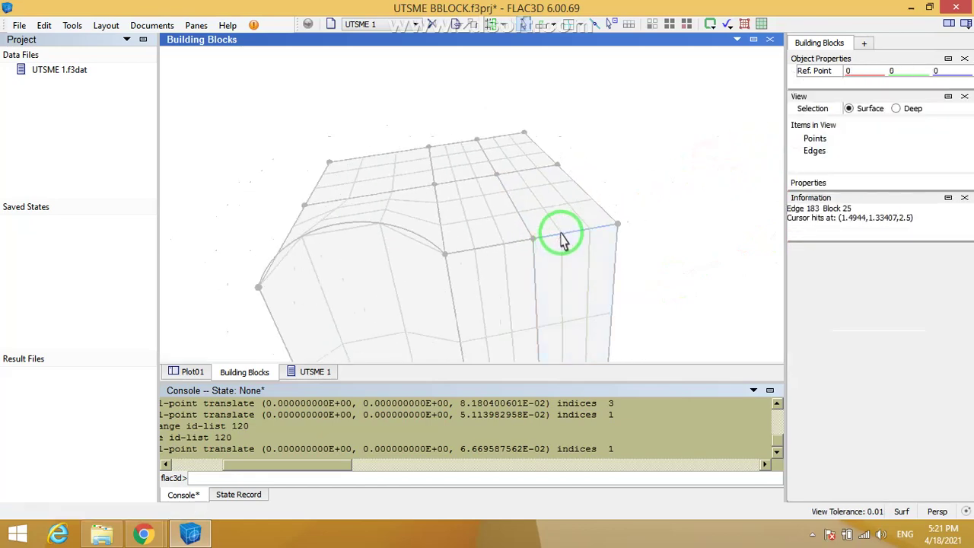
click(561, 235)
drag(619, 294, 624, 243)
right_drag(625, 242, 670, 290)
right_drag(591, 257, 597, 285)
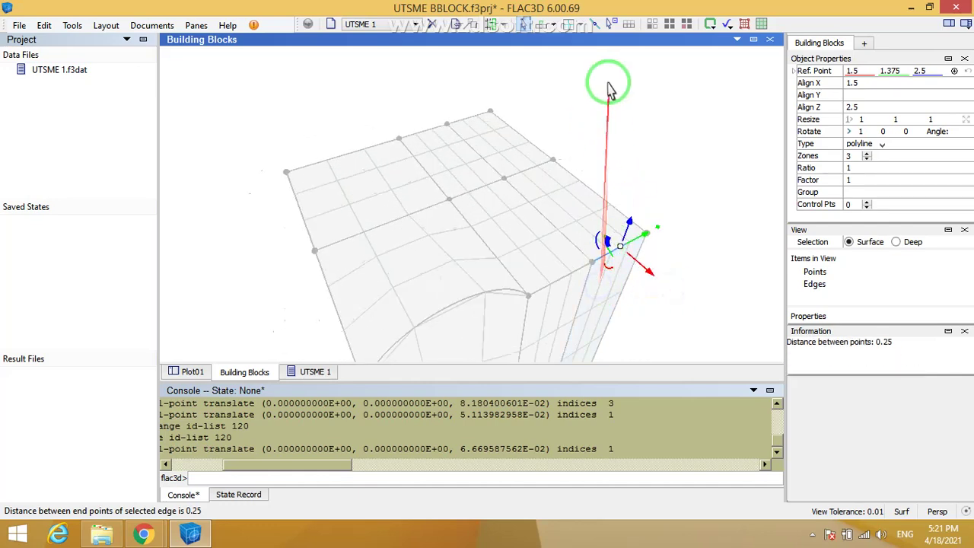
click(575, 24)
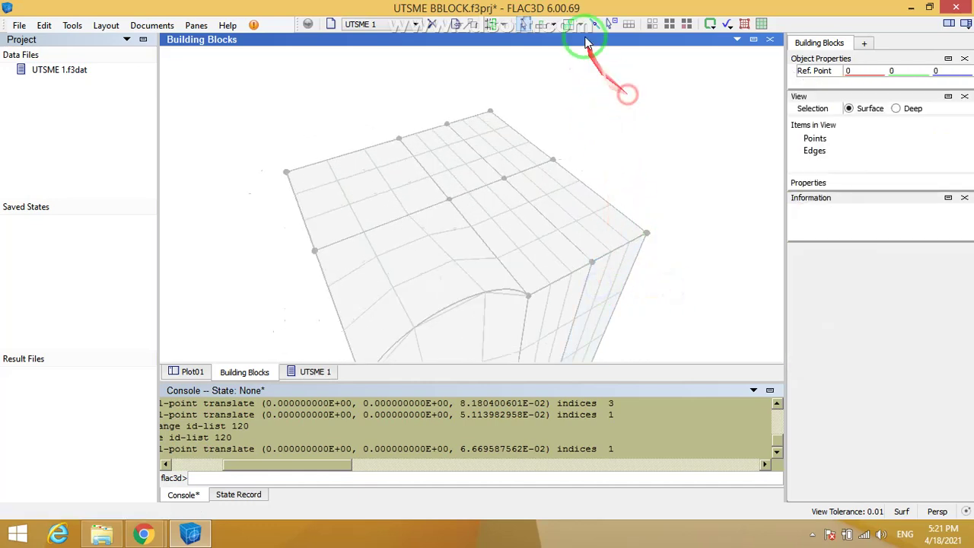
click(502, 179)
click(526, 297)
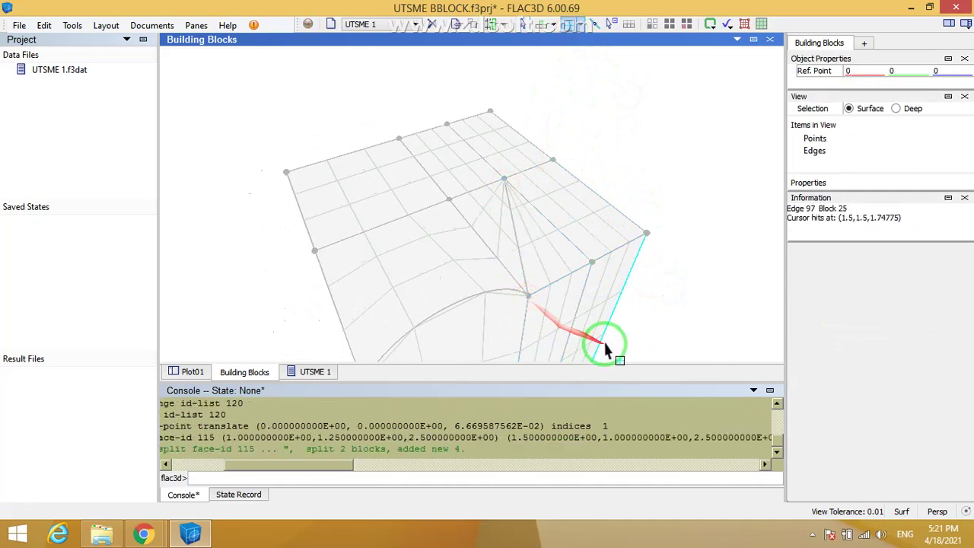
Step: Pick up the rotation axis -0.89, 0.447, 0 from the new diagonal edge on the top face
drag(607, 348, 542, 261)
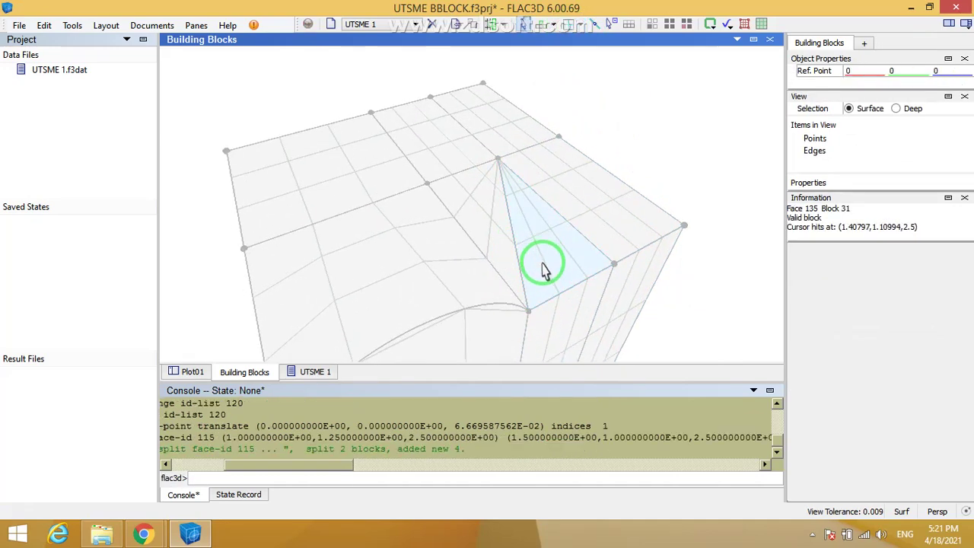
click(509, 219)
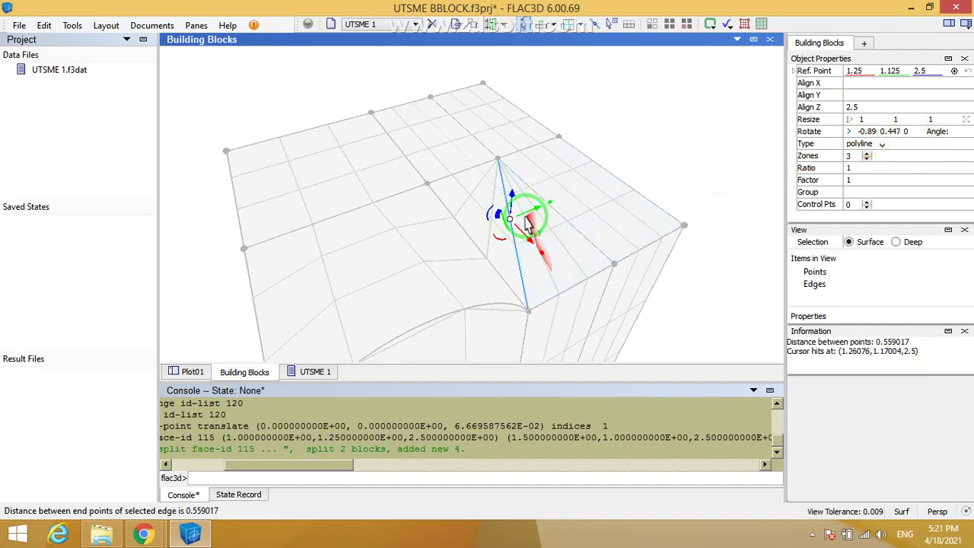
scroll(587, 288, down, 1)
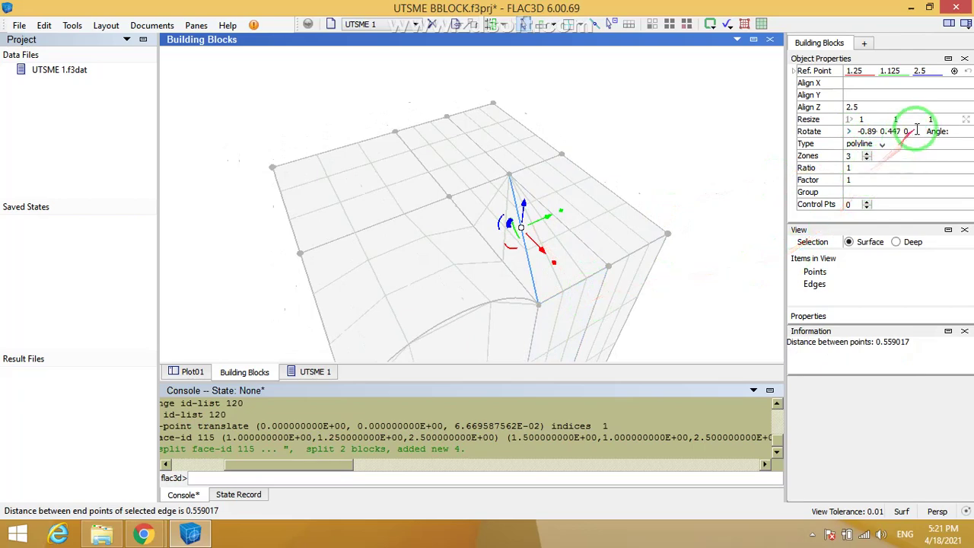
Step: Try a rotation angle of 10 on all blocks about the picked axis, and clear the selection
click(564, 352)
click(548, 261)
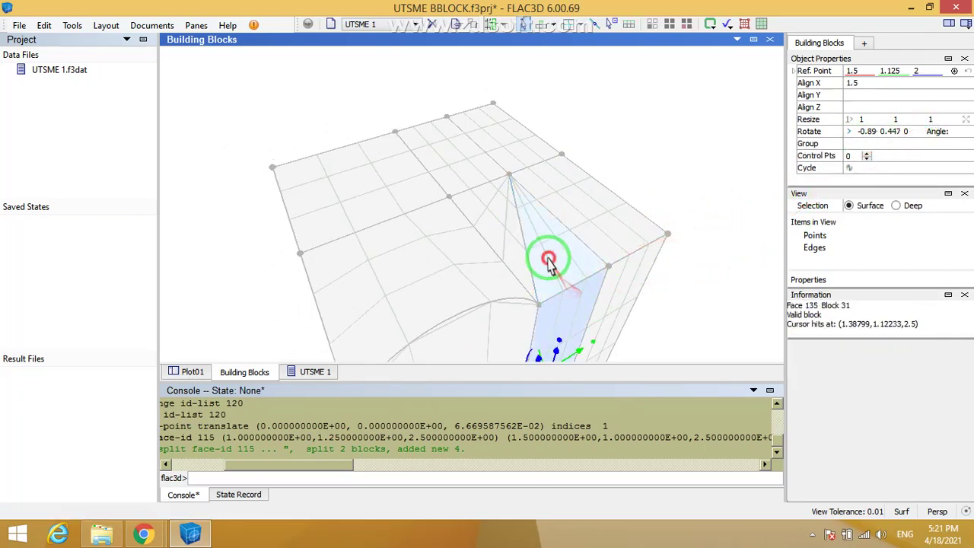
click(246, 149)
drag(246, 148, 670, 308)
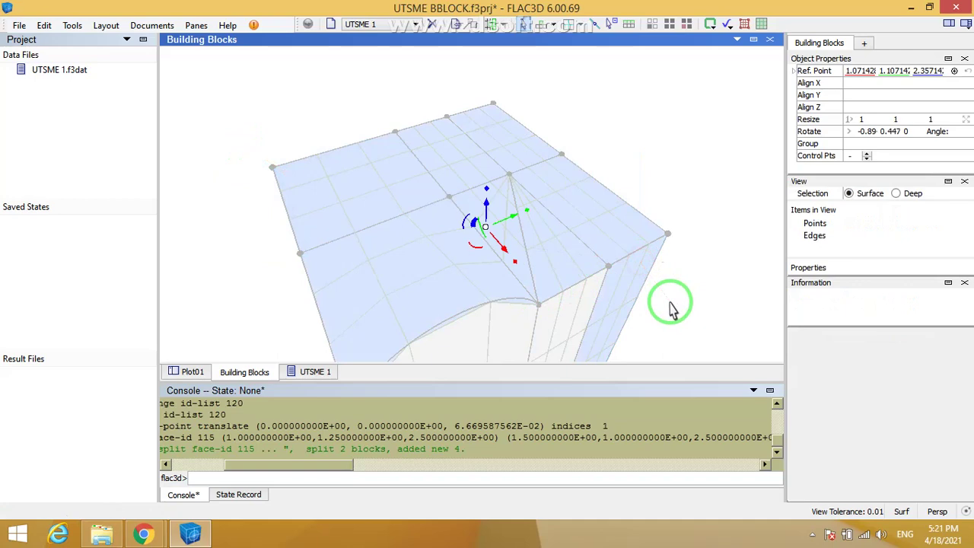
key(ctrl+a)
right_drag(683, 328, 673, 302)
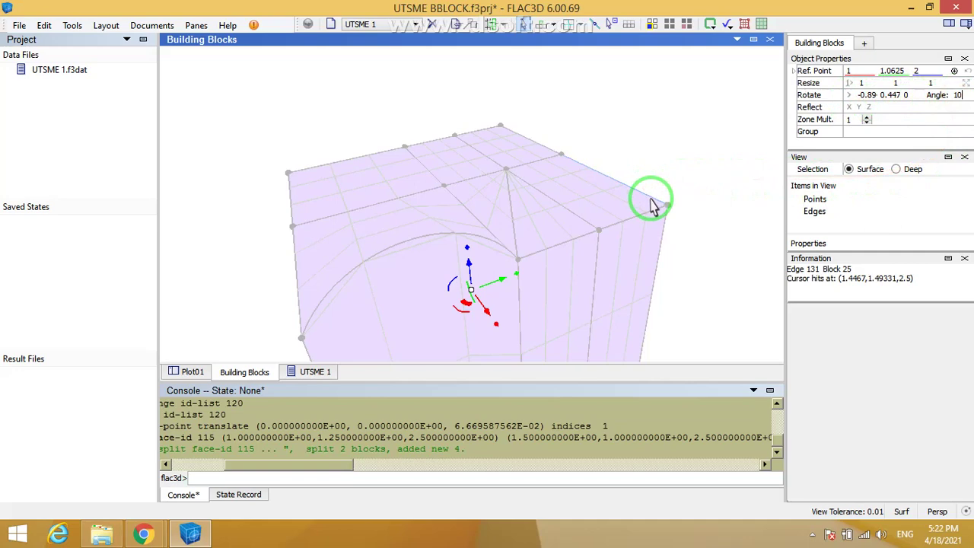
click(675, 115)
Step: Try adding control points to the vertical edge centered at (1.5, 1.25, 2), reset their number to 0, and deselect the edge
mouse_move(575, 223)
right_down()
mouse_move(630, 243)
mouse_move(661, 170)
mouse_move(595, 49)
right_up()
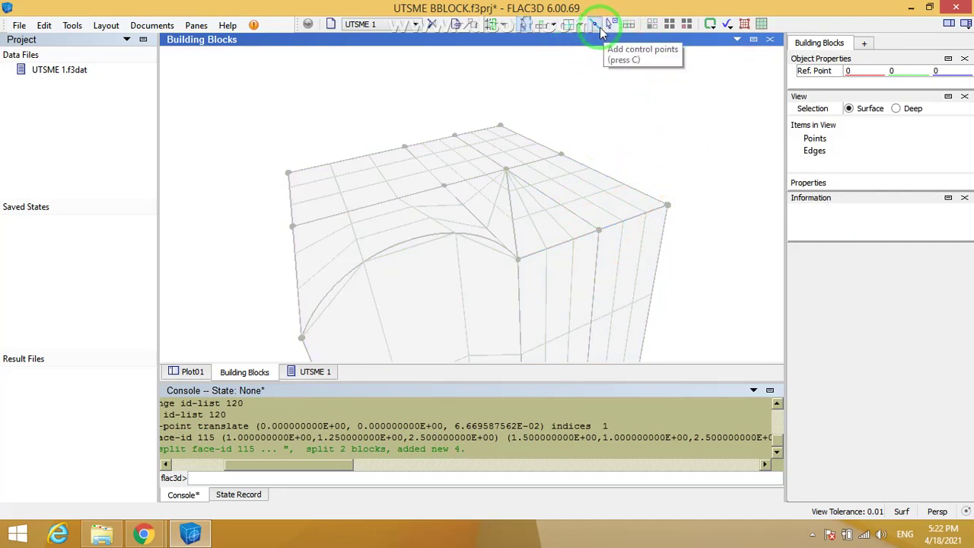
right_drag(599, 27, 569, 202)
click(567, 200)
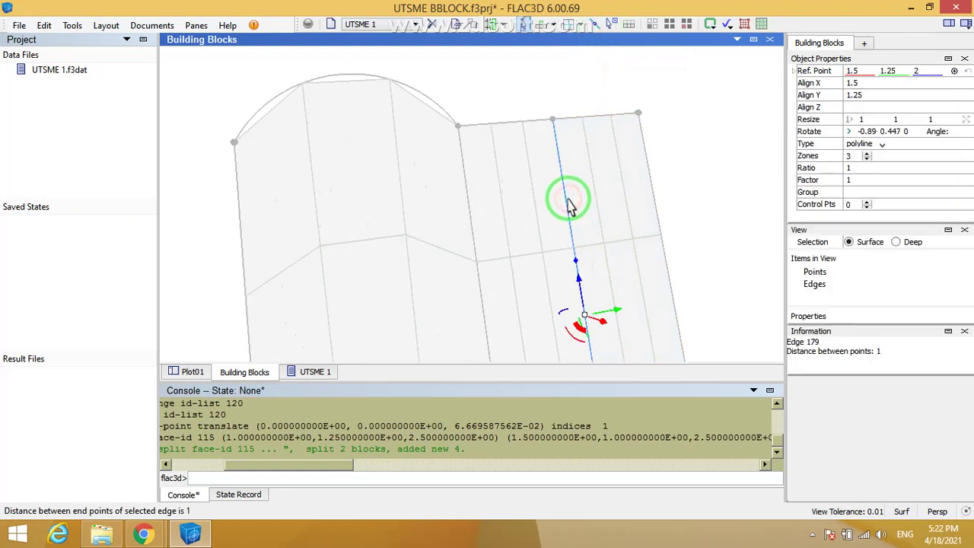
click(866, 203)
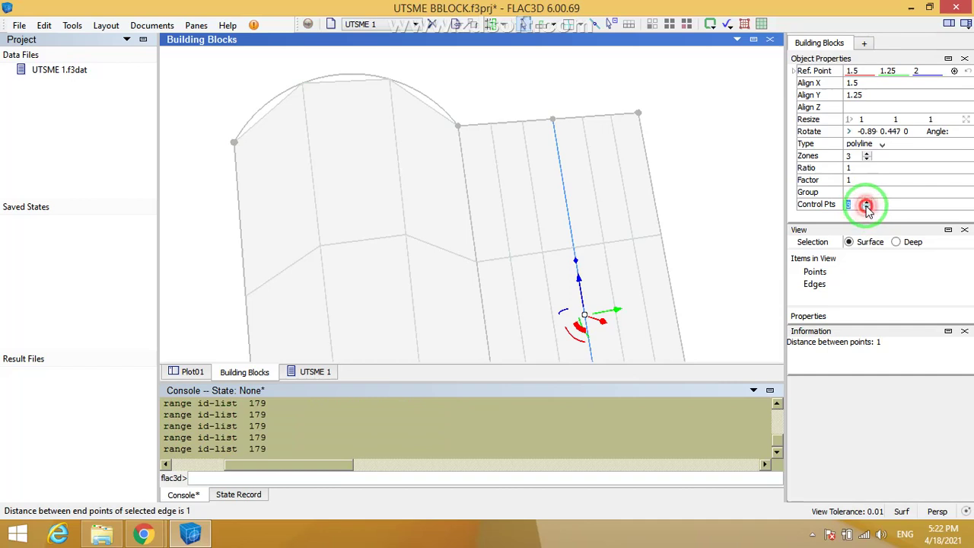
click(700, 185)
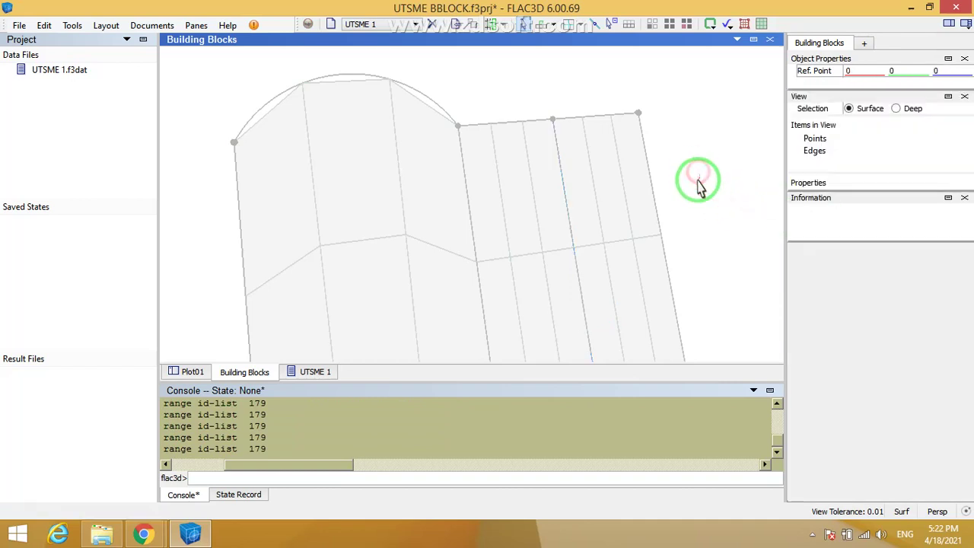
Step: Hide the corner block 25 and the neighbouring wedge block 31 with the hide-blocks tool
drag(700, 187, 728, 251)
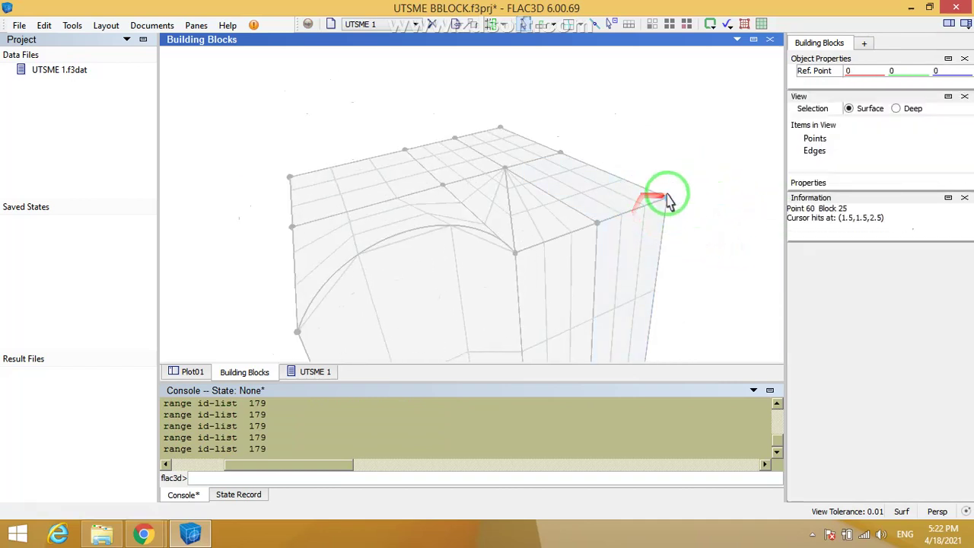
drag(667, 200, 702, 217)
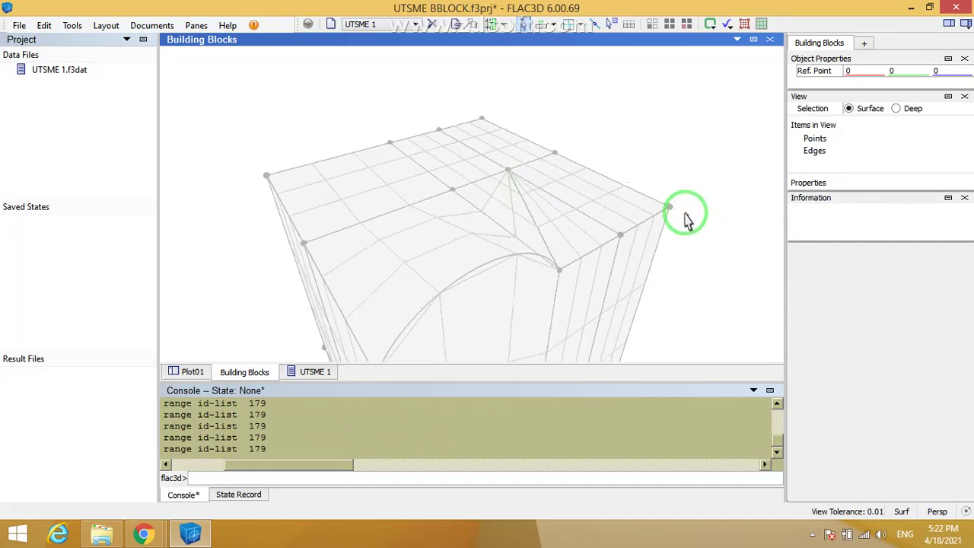
click(608, 24)
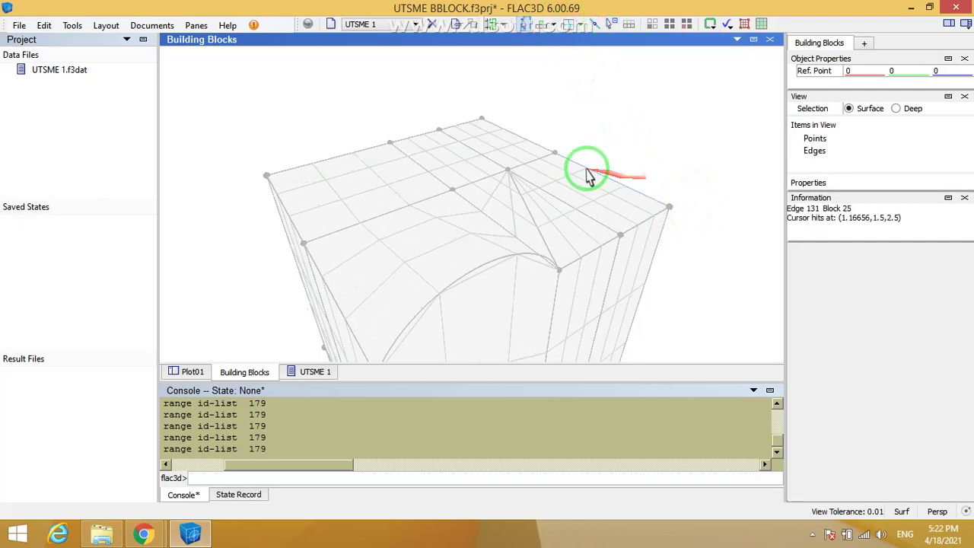
click(598, 26)
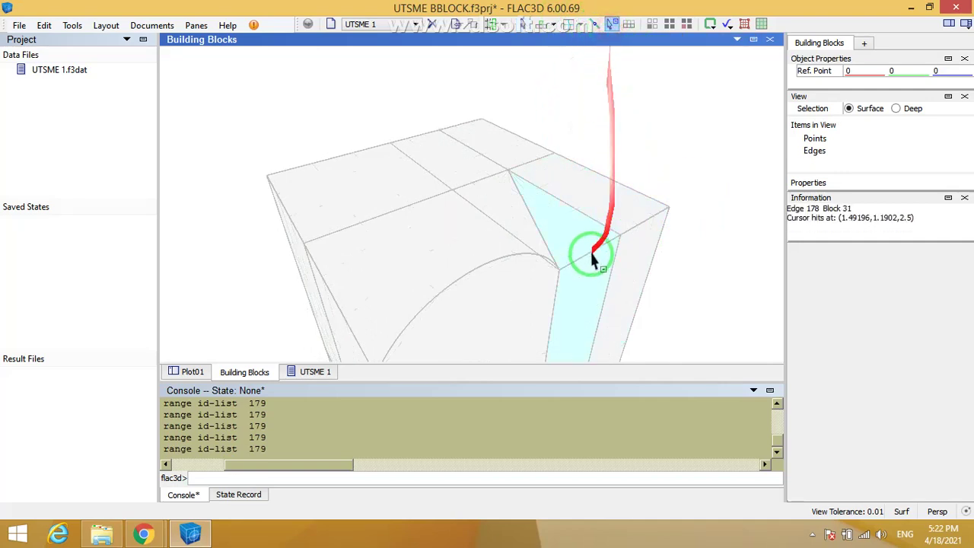
click(612, 26)
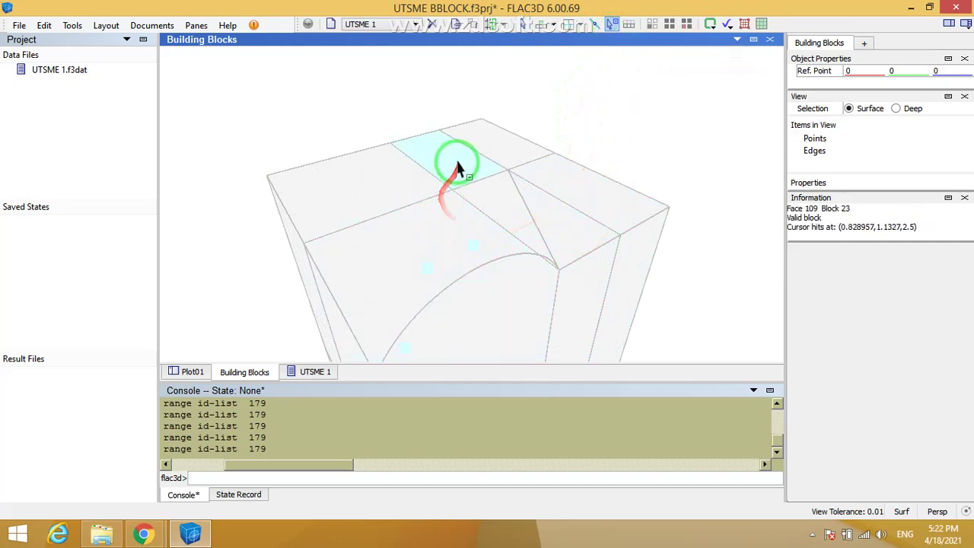
click(606, 209)
right_drag(632, 354, 503, 253)
click(472, 240)
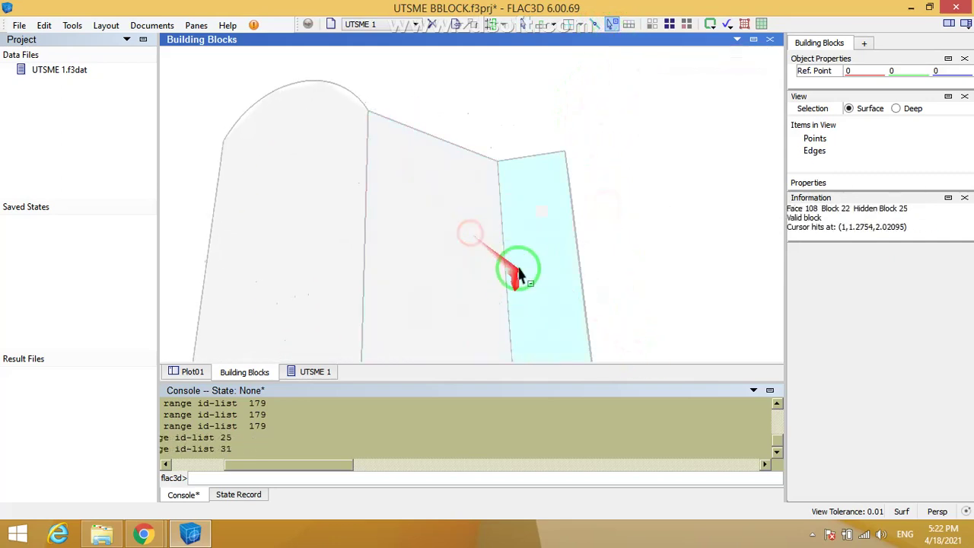
drag(522, 272, 551, 294)
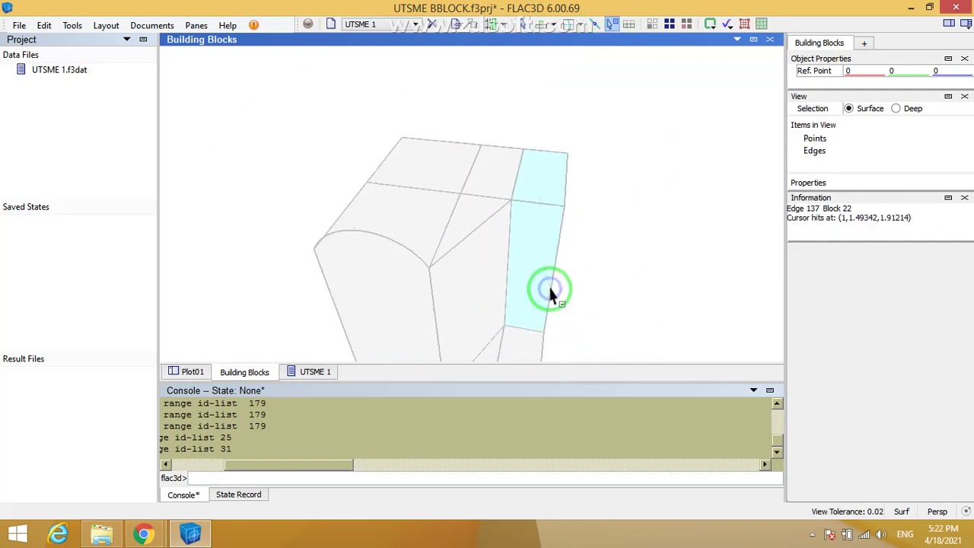
Step: Leave the hiding tool and show all hidden blocks again
click(633, 23)
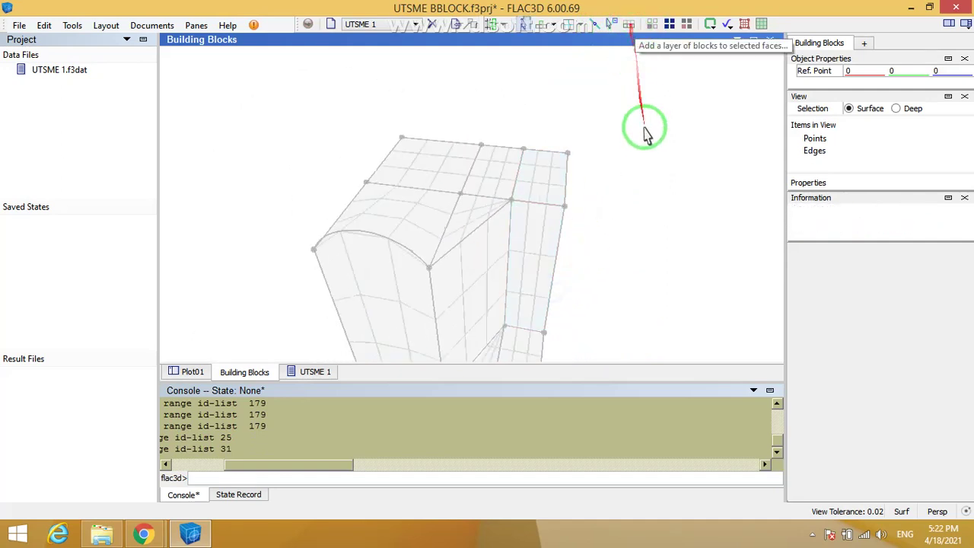
drag(648, 257, 696, 242)
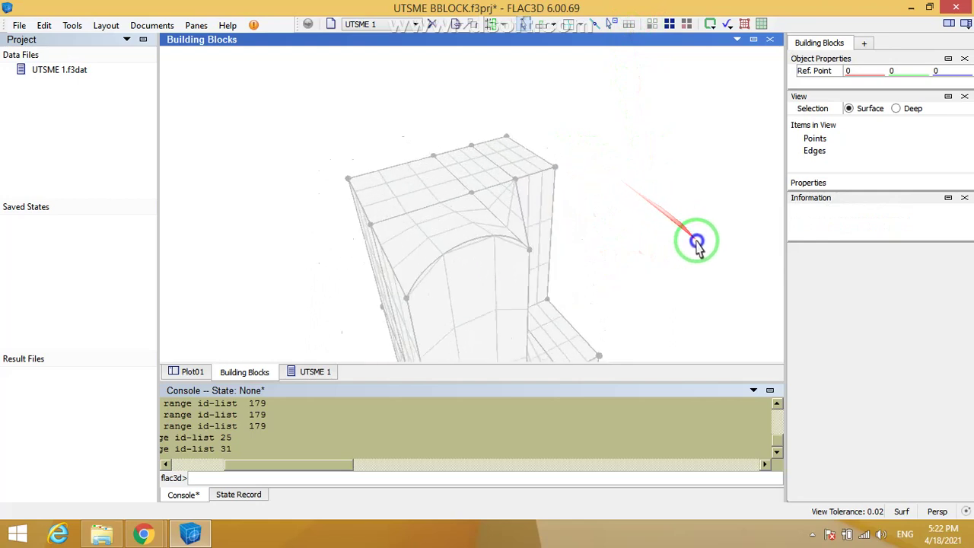
click(669, 24)
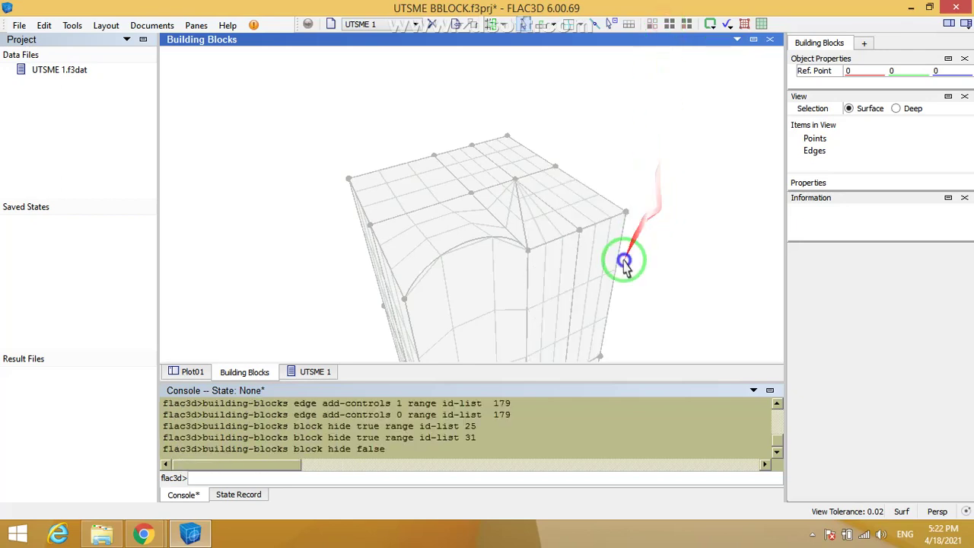
drag(624, 261, 626, 297)
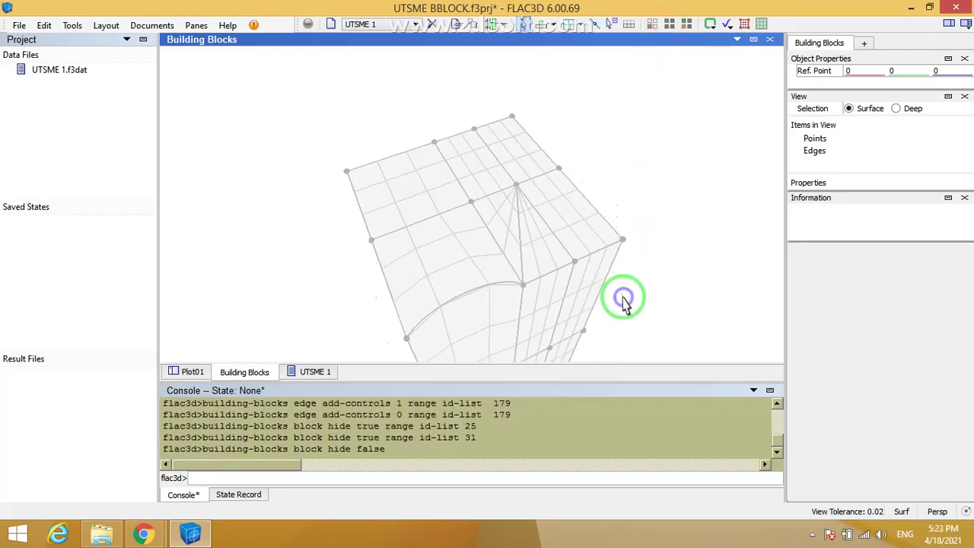
click(559, 245)
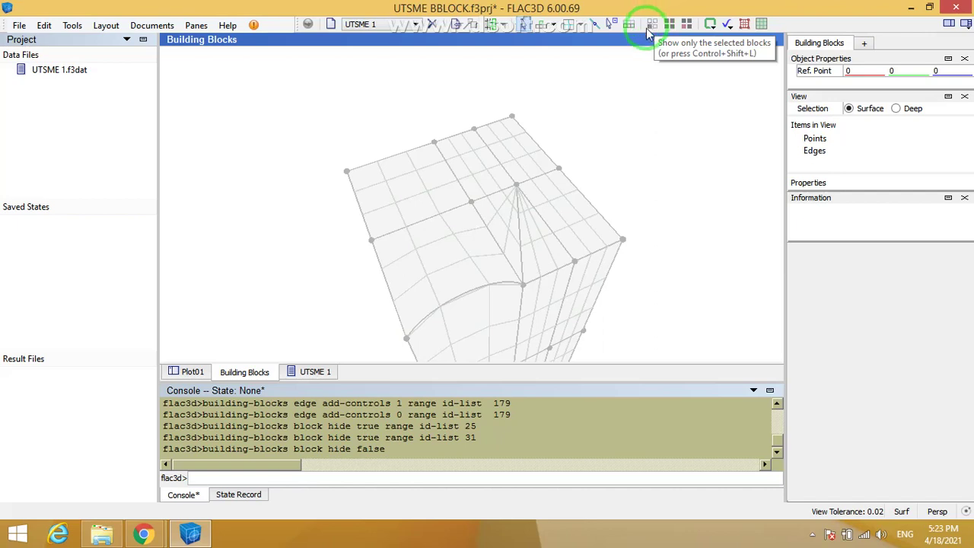
Step: Select corner block 25 and the neighbouring wedge block 31 and show only these two blocks
click(559, 245)
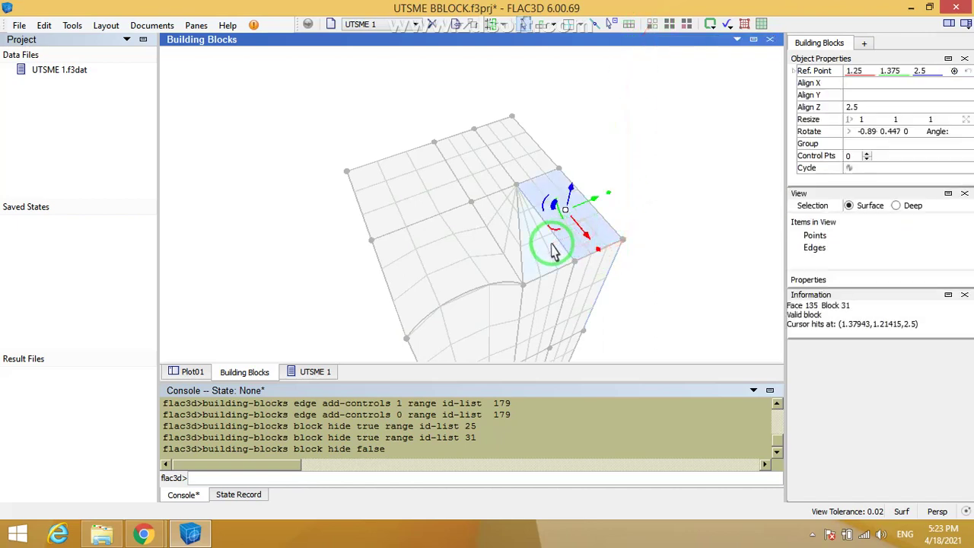
ctrl+click(554, 244)
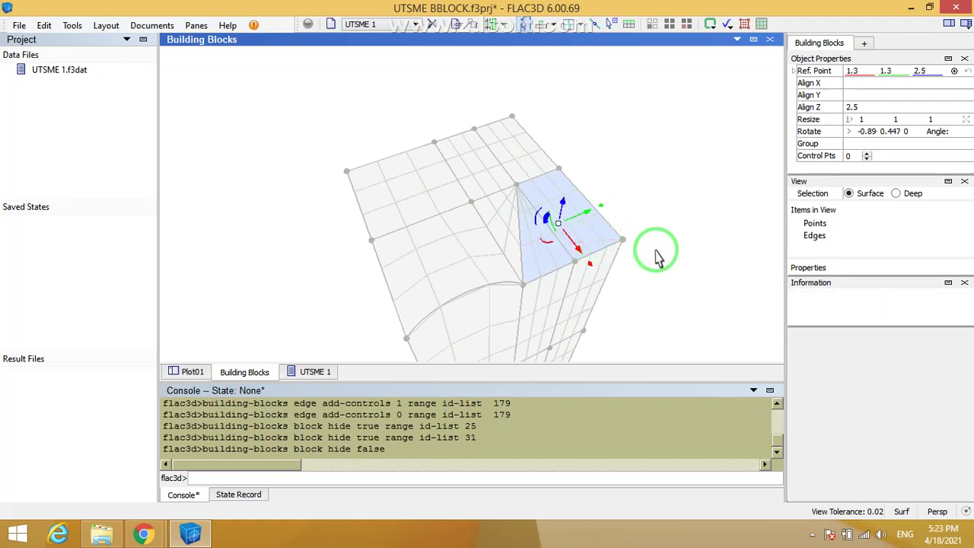
drag(674, 305, 669, 59)
click(651, 25)
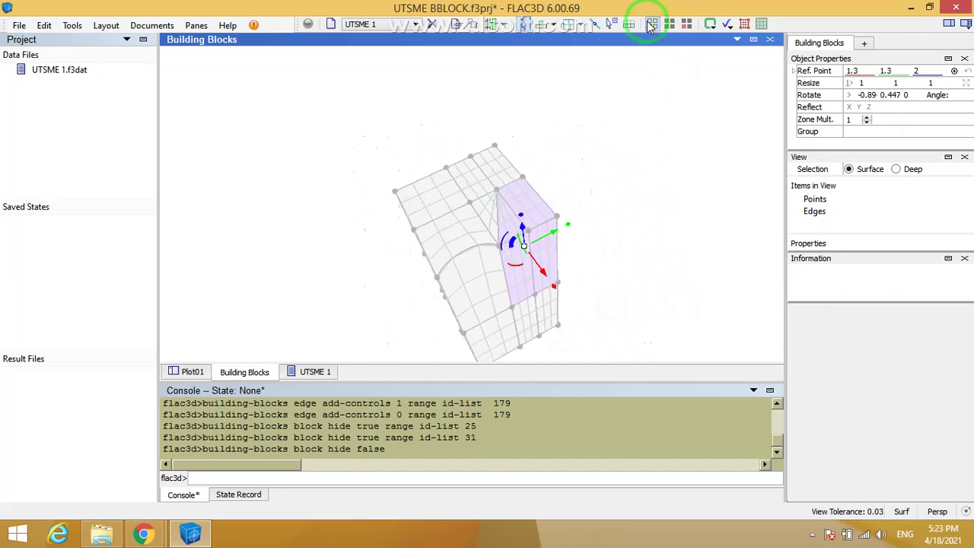
click(652, 25)
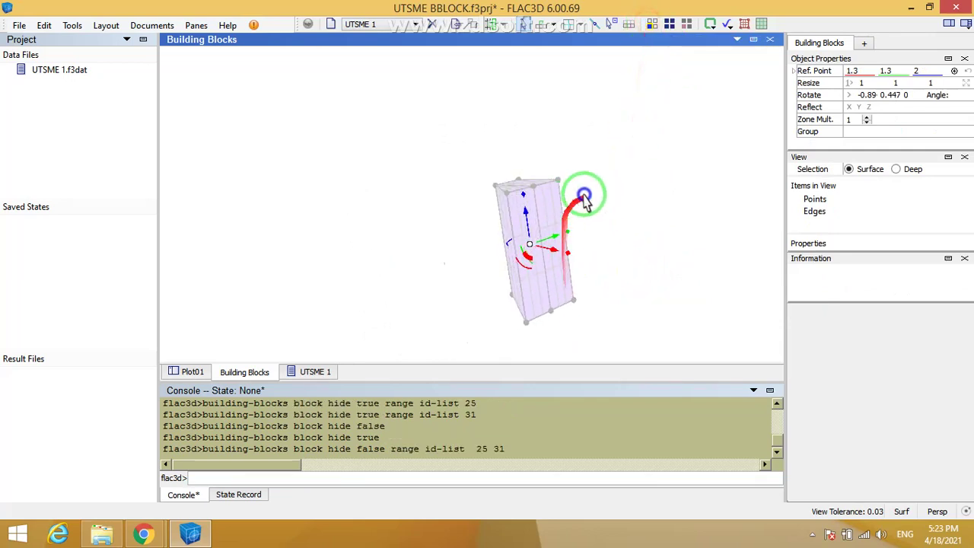
drag(584, 199, 511, 232)
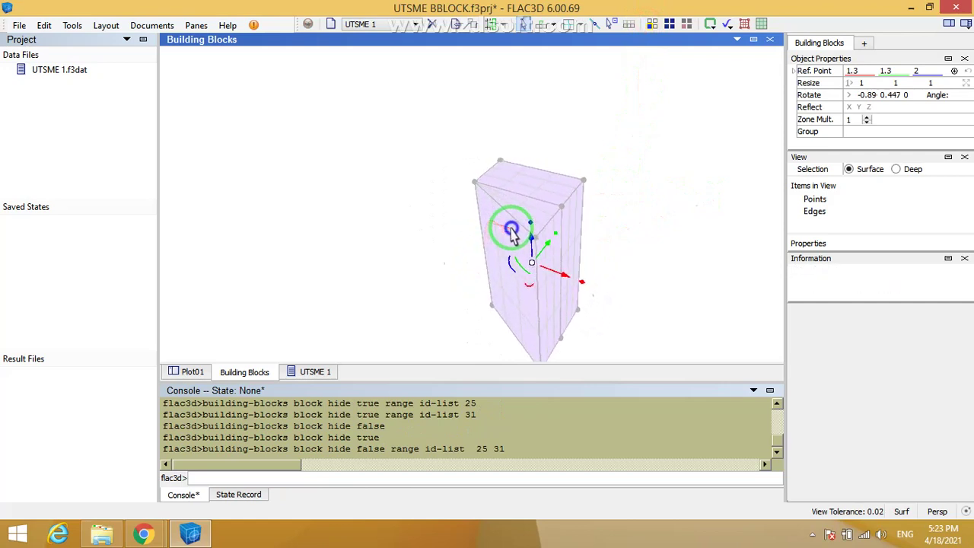
Step: Clear the selection and show all the hidden blocks again
click(629, 266)
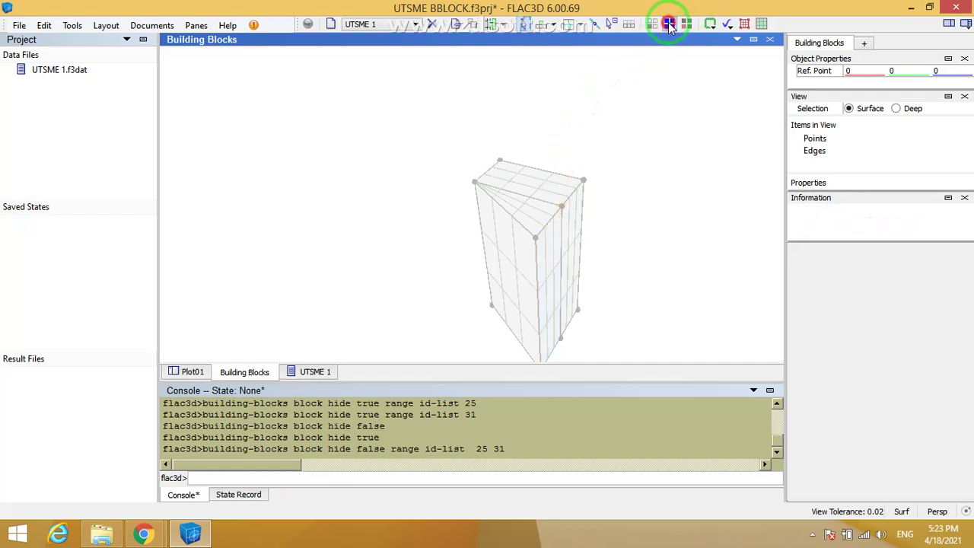
click(684, 25)
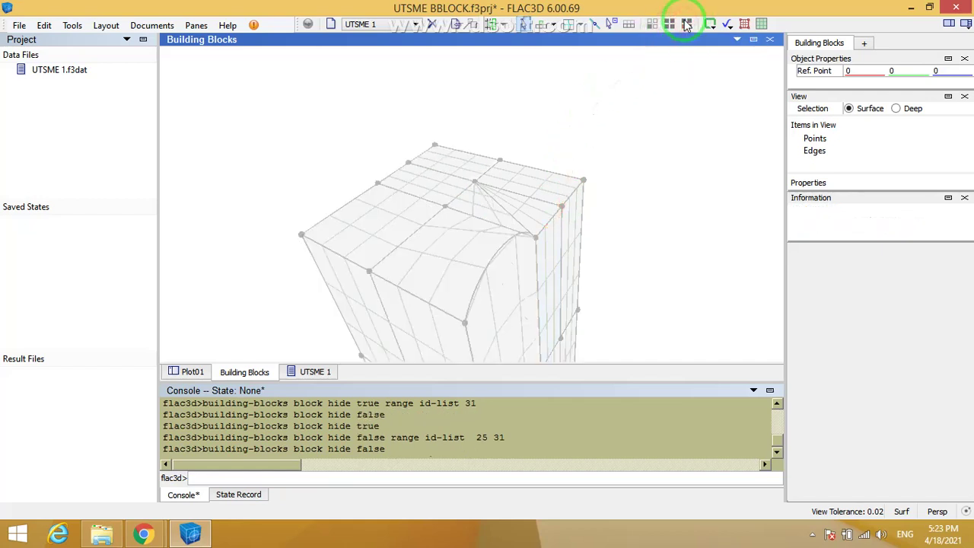
drag(540, 195, 582, 116)
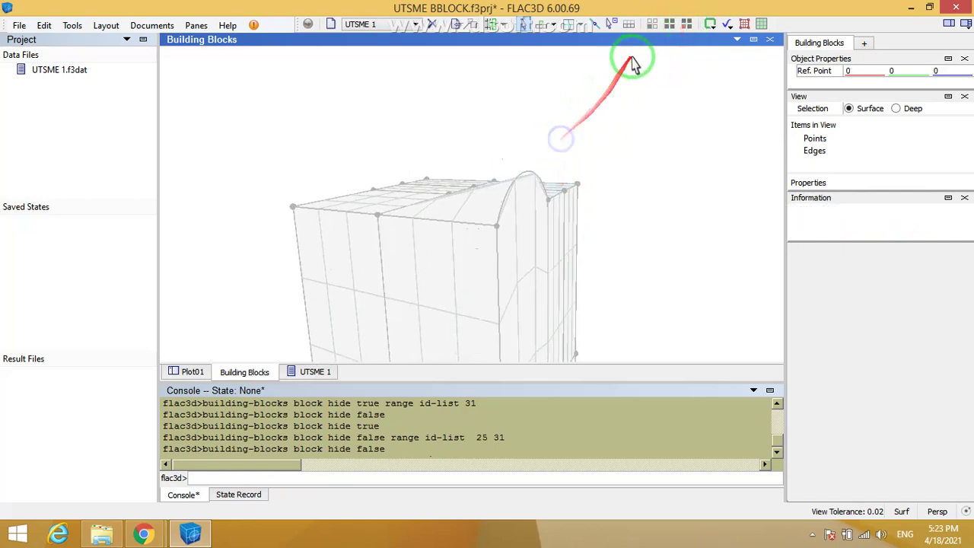
click(709, 29)
click(710, 28)
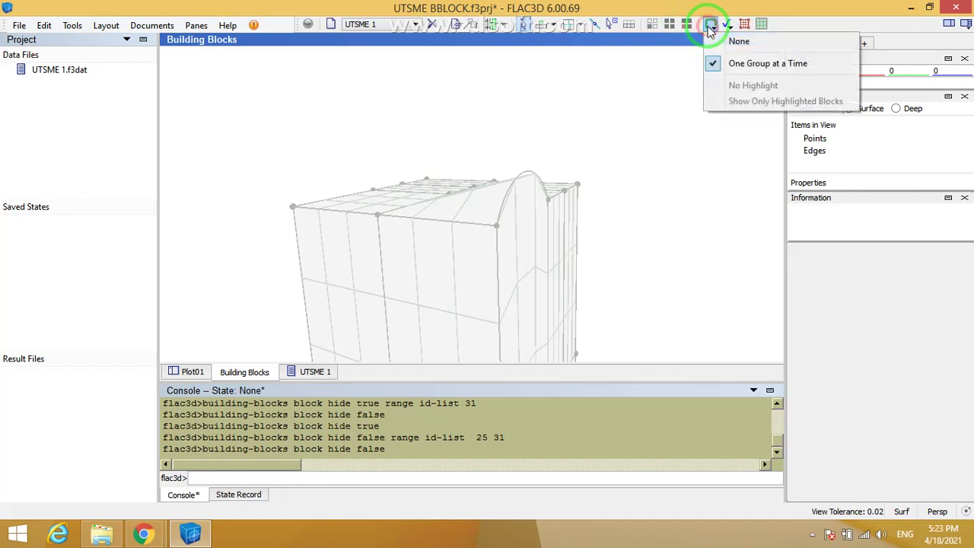
click(712, 62)
click(725, 27)
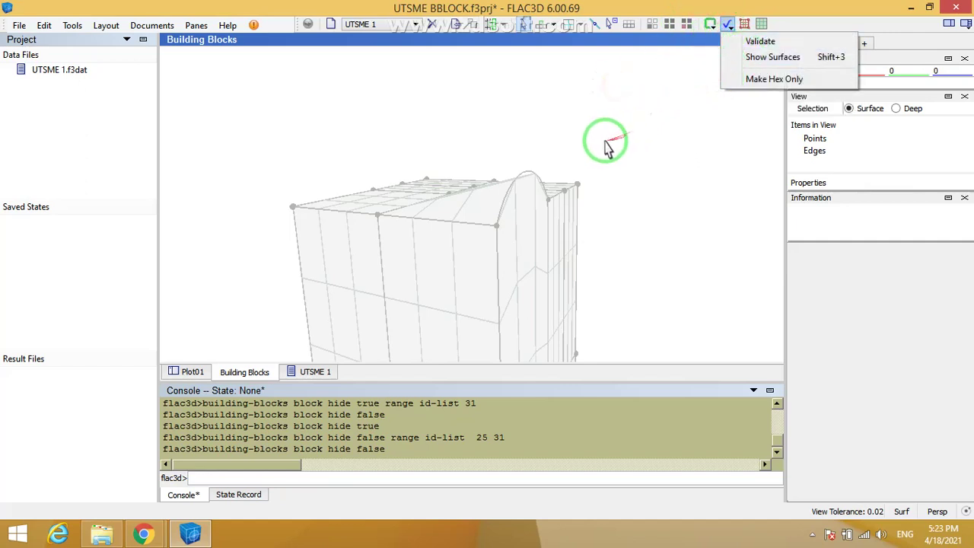
right_drag(605, 144, 571, 169)
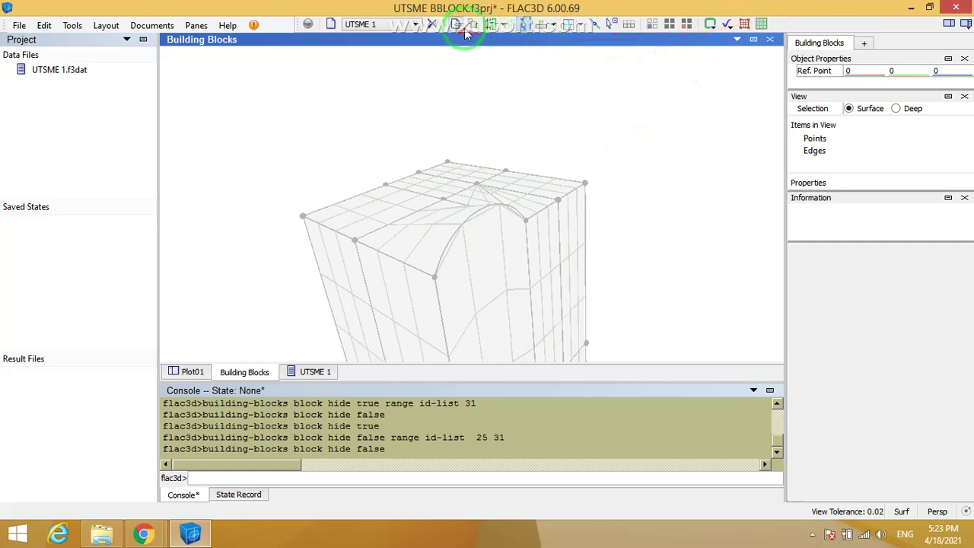
Step: Window-select blocks 14, 17, 18, 21, 25, 28, 31 and 33, delete them, and leave nothing selected
drag(413, 87, 331, 231)
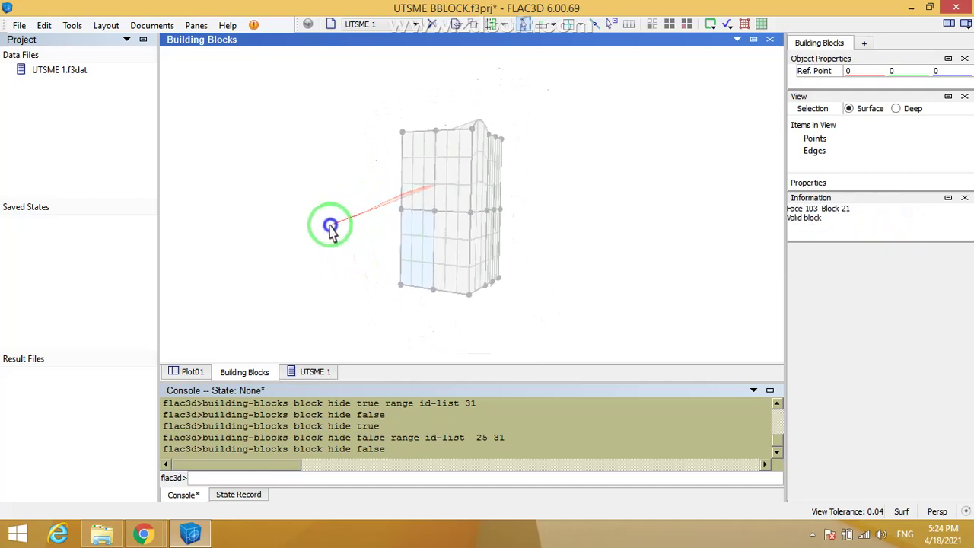
right_drag(330, 225, 245, 240)
drag(326, 113, 574, 323)
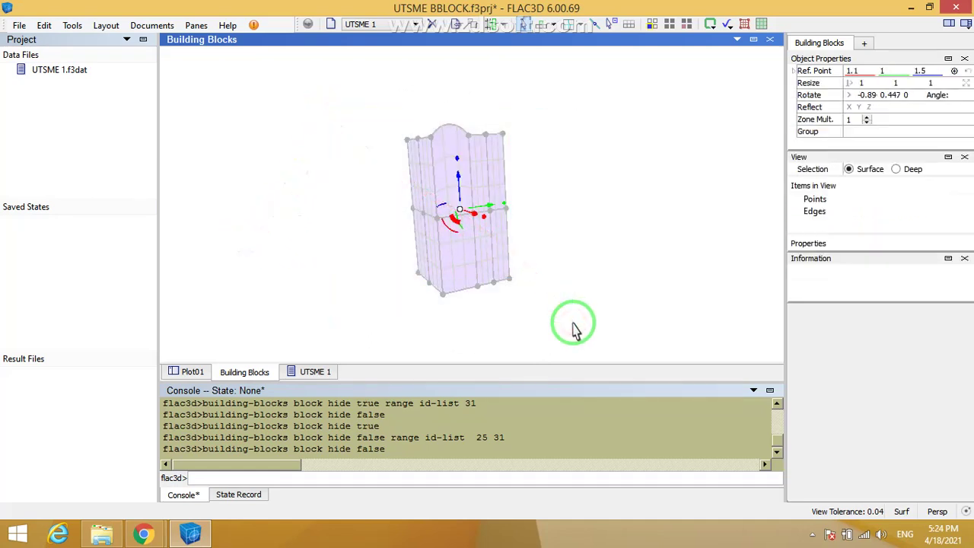
key(Delete)
click(496, 207)
click(613, 196)
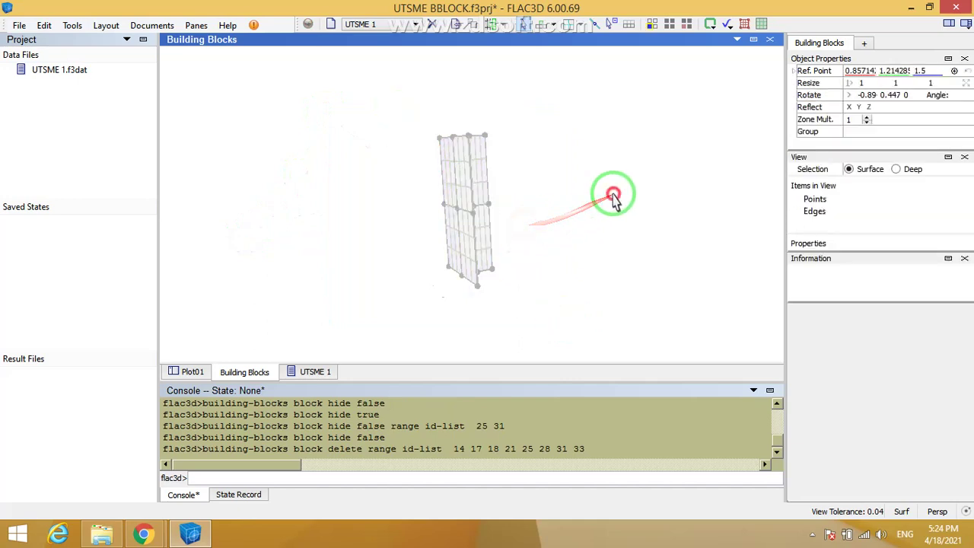
drag(604, 206, 537, 191)
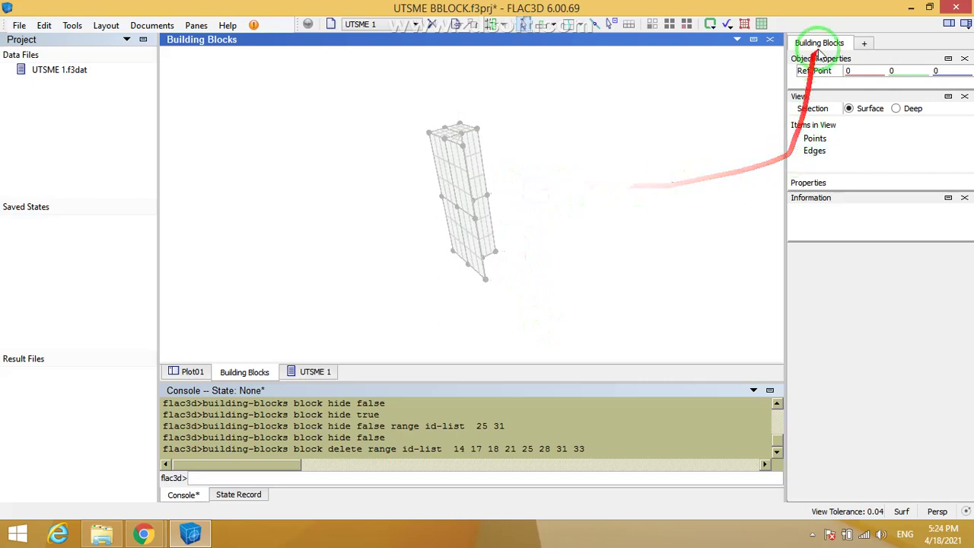
Step: Display the point view properties and select the vertical edge centered at (1, 1, 2), followed by the top edge centered at (1.25, 1, 2.5)
click(812, 140)
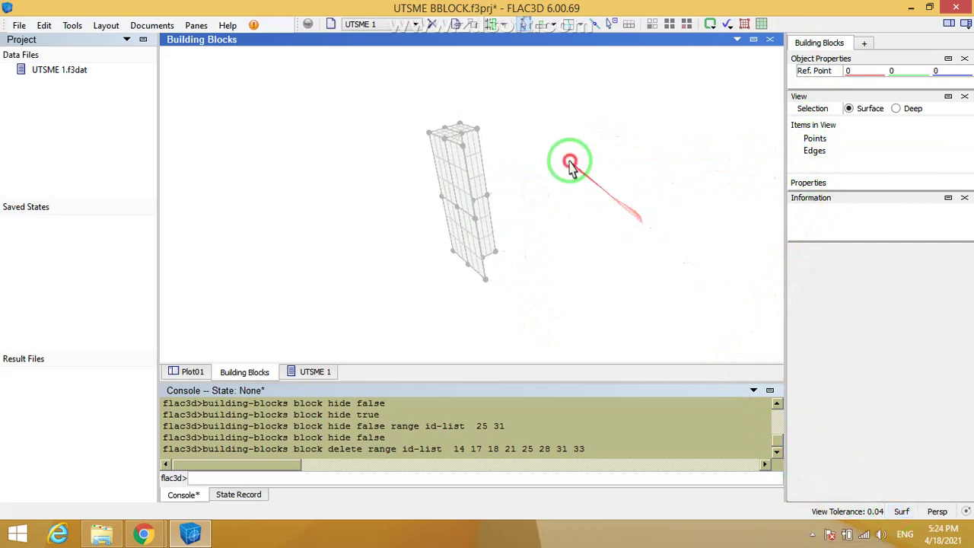
click(452, 179)
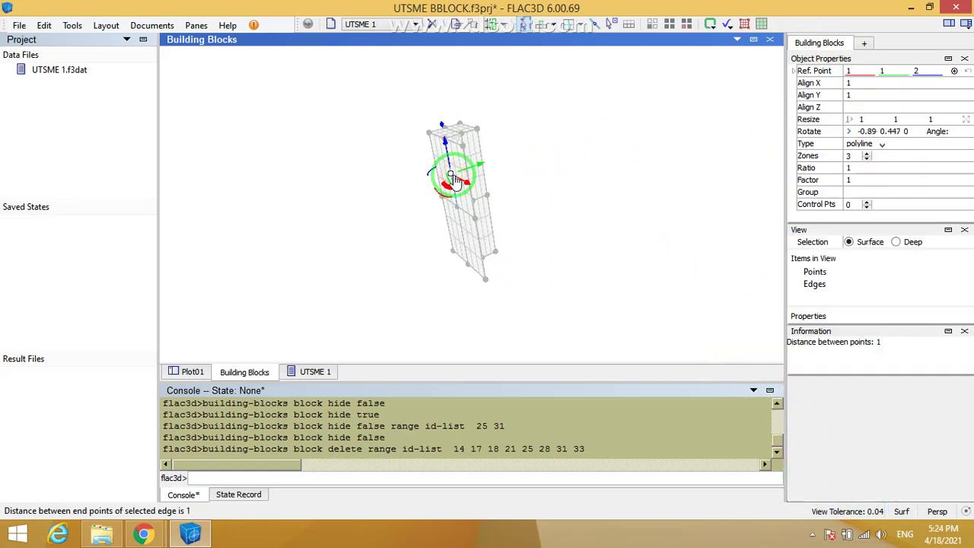
click(837, 275)
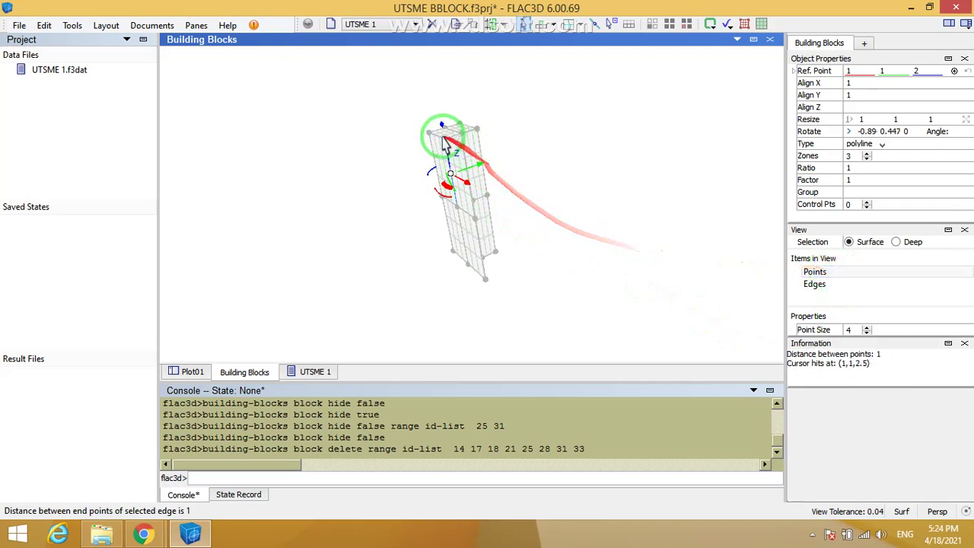
scroll(449, 164, up, 4)
click(466, 132)
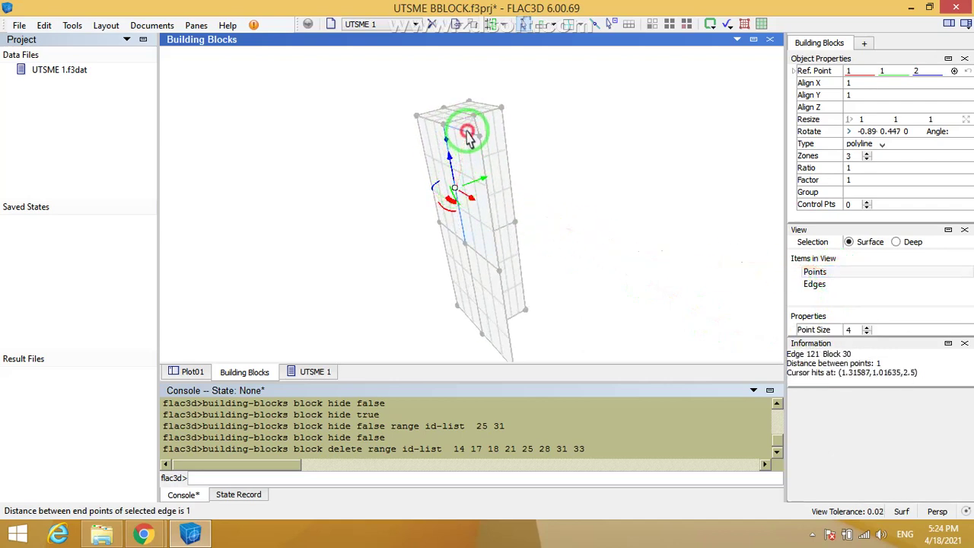
Step: Try other edge line weights and point sizes, return to line weight 1 and point size 4, and deselect the edge
click(816, 284)
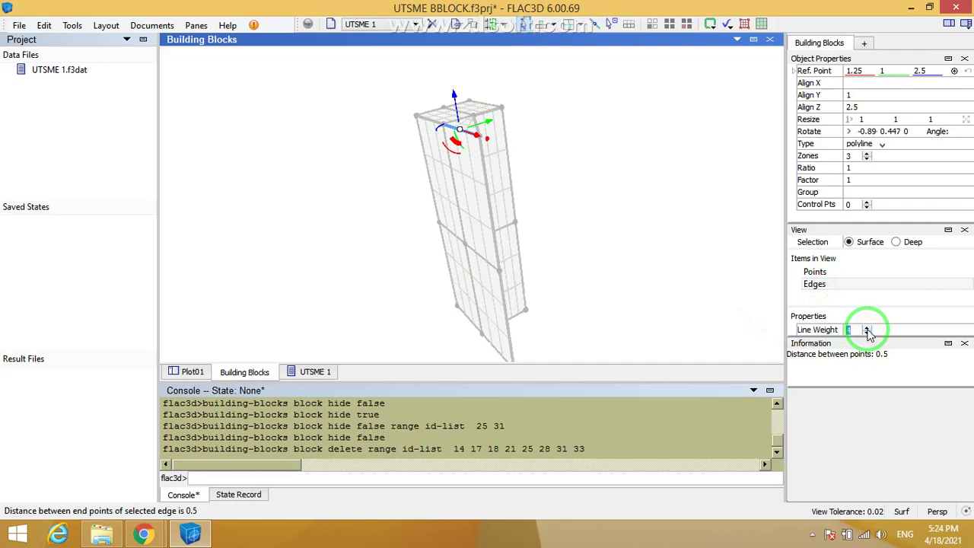
click(866, 329)
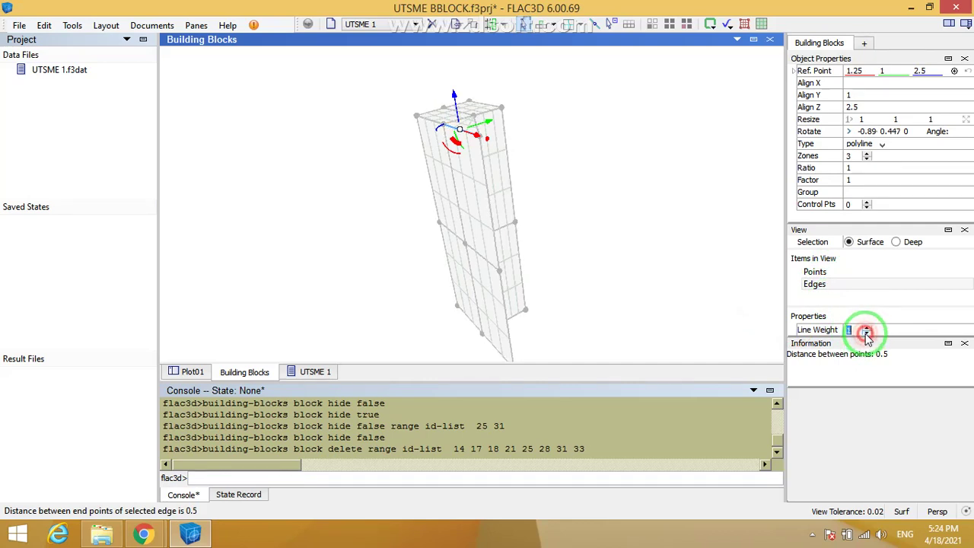
click(813, 271)
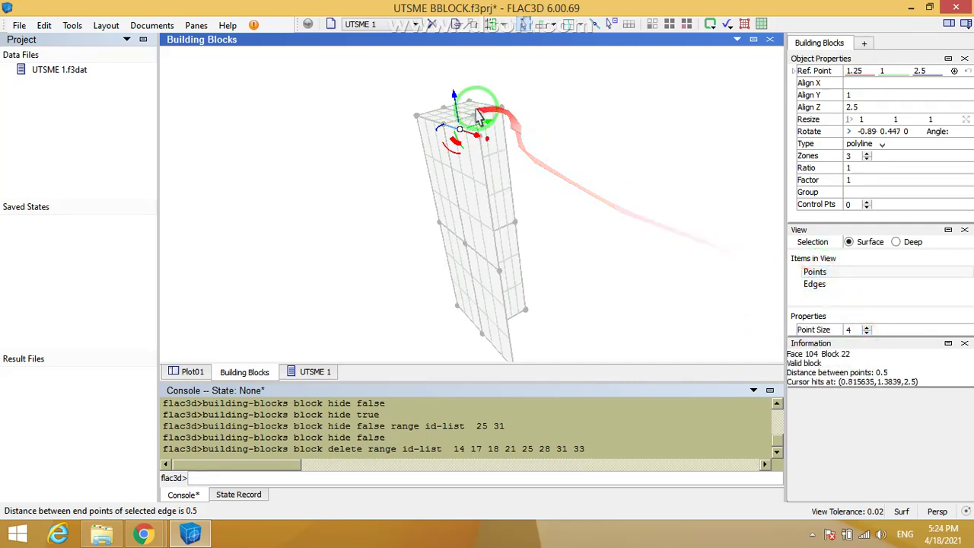
drag(478, 114, 551, 169)
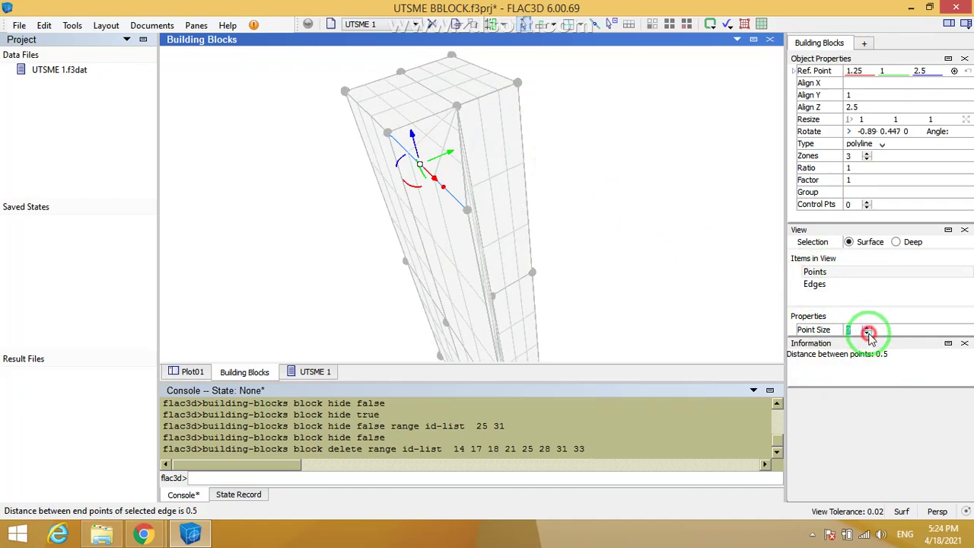
click(616, 228)
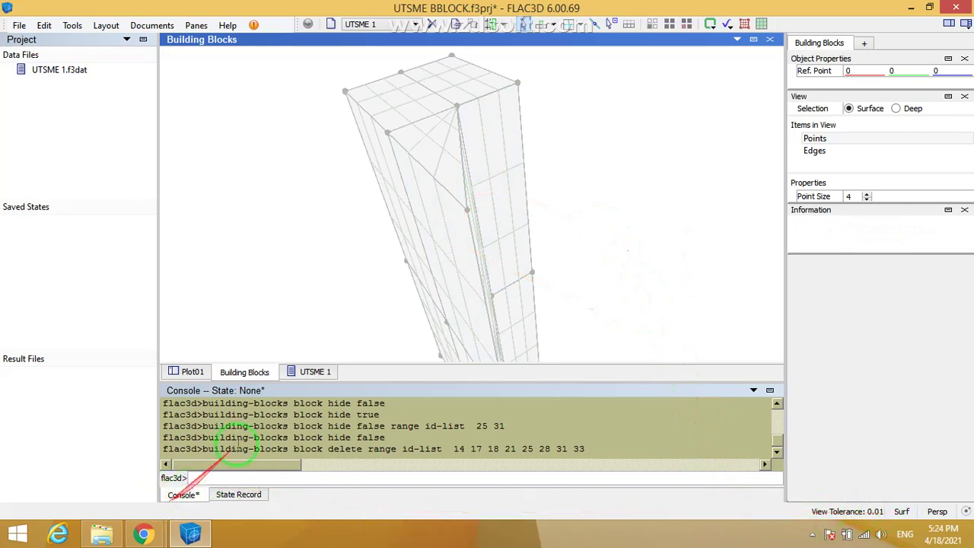
Step: Toggle the selection mode between surface and deep, ending on deep selection
drag(358, 265, 510, 211)
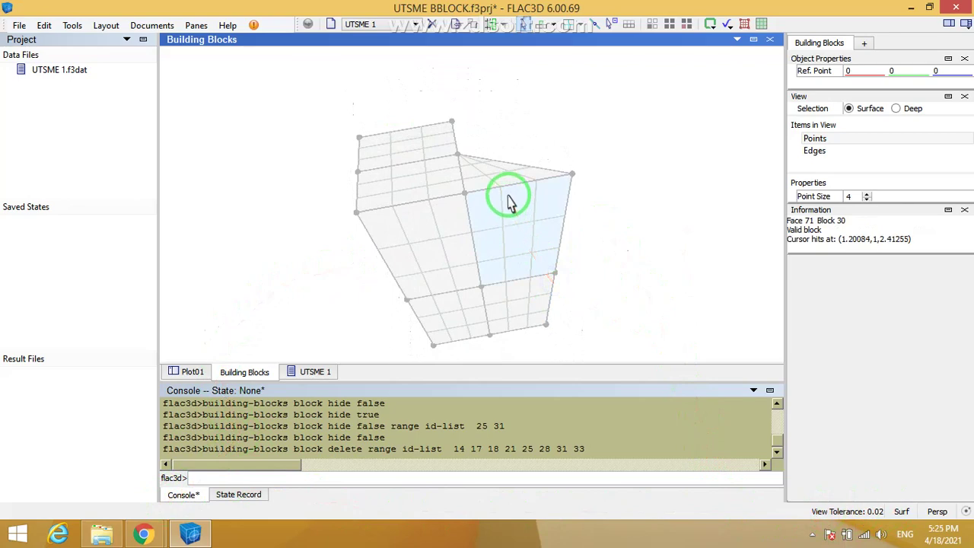
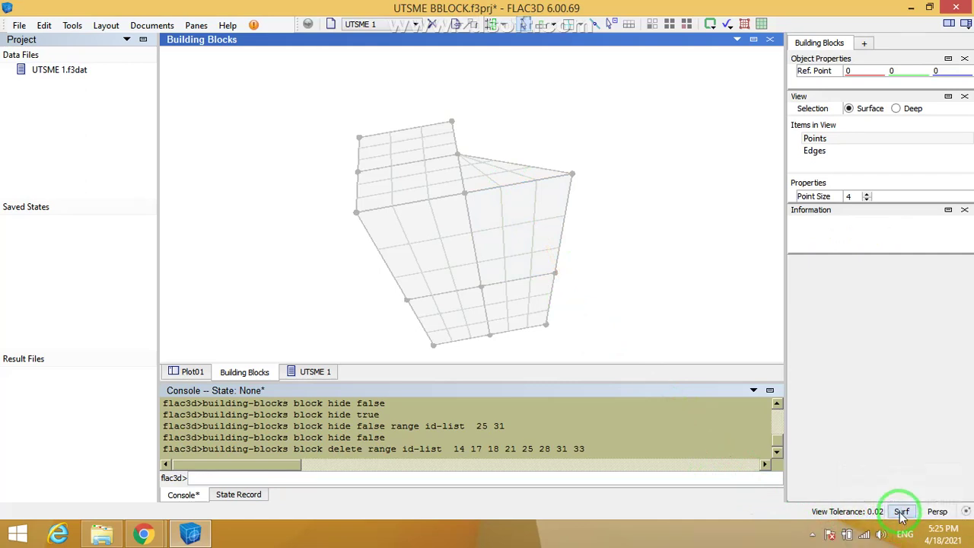
click(900, 511)
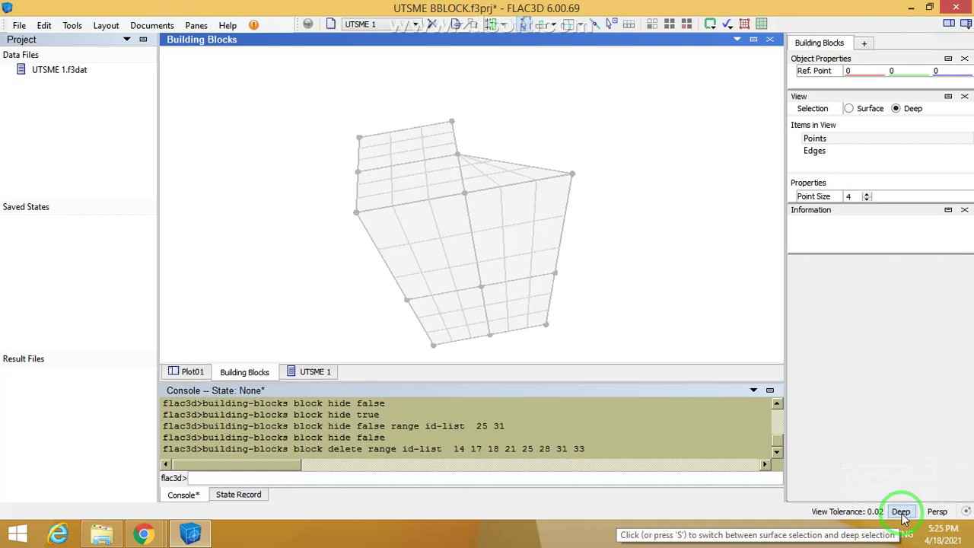
click(901, 512)
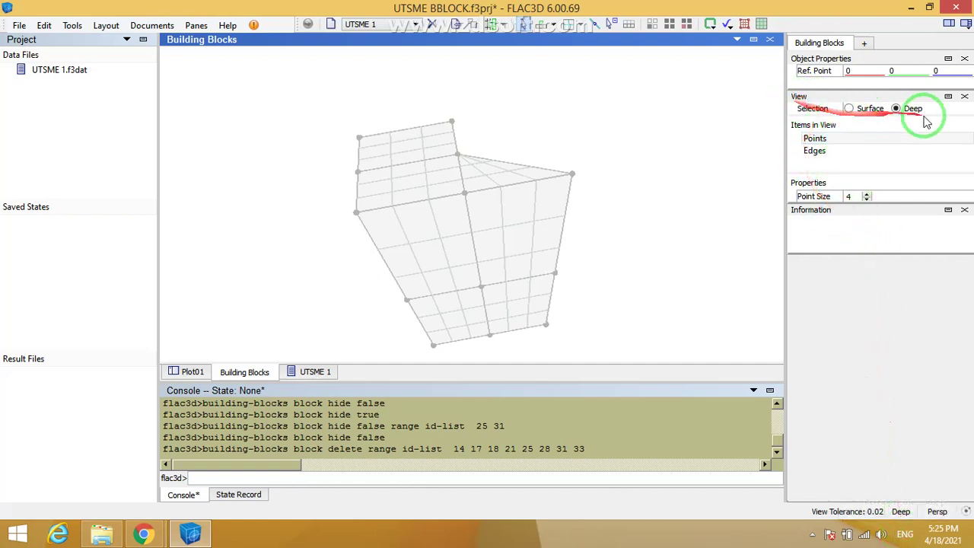
click(848, 108)
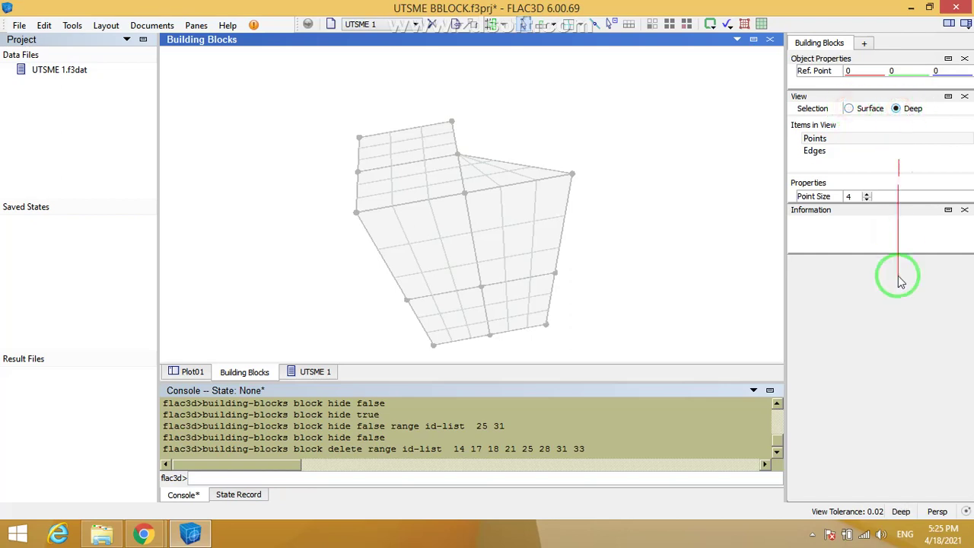
Step: Try the parallel projection for the block view and return to perspective
click(937, 511)
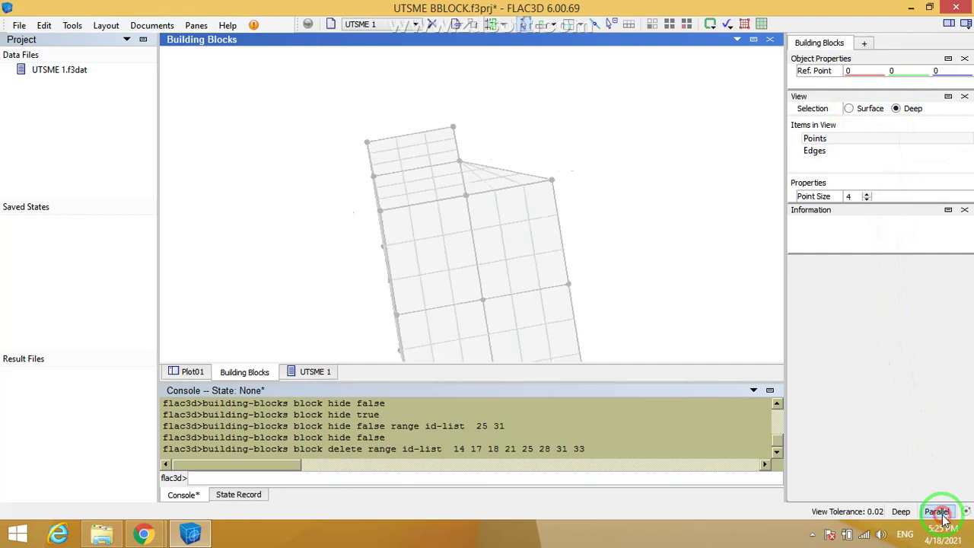
click(939, 512)
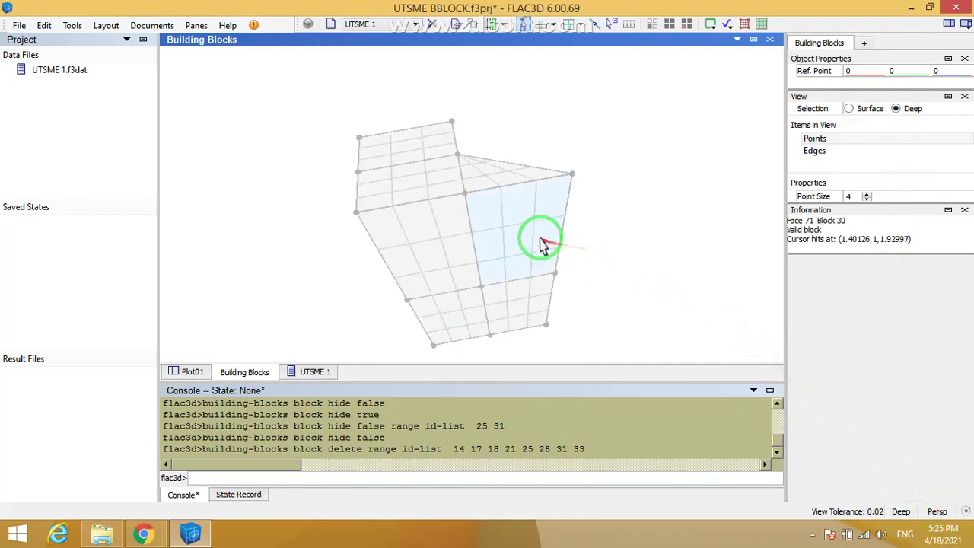
Step: Select the top edge centered at (1.25, 1, 2.5) and read the distance between its end points
drag(542, 242, 517, 165)
right_drag(517, 160, 565, 163)
right_drag(561, 222, 545, 296)
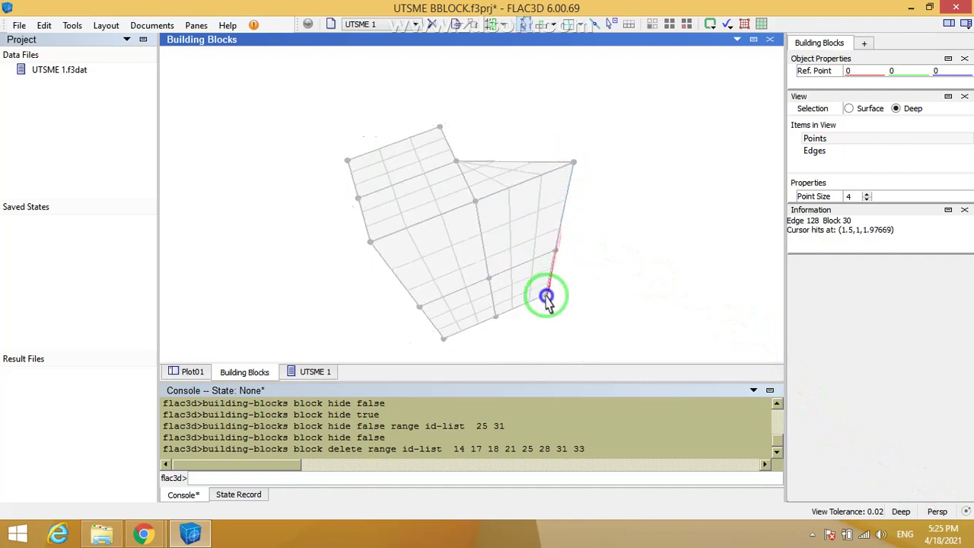
click(517, 185)
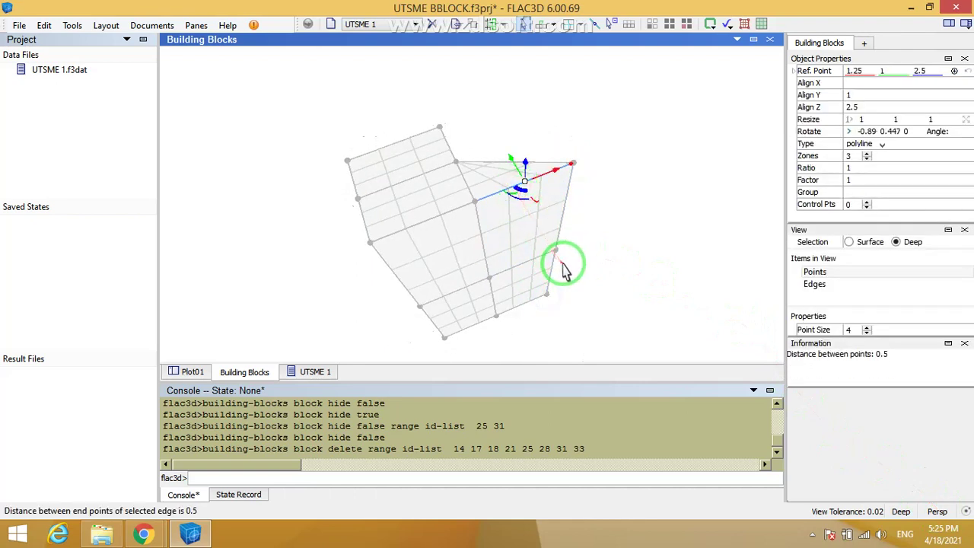
scroll(519, 196, up, 3)
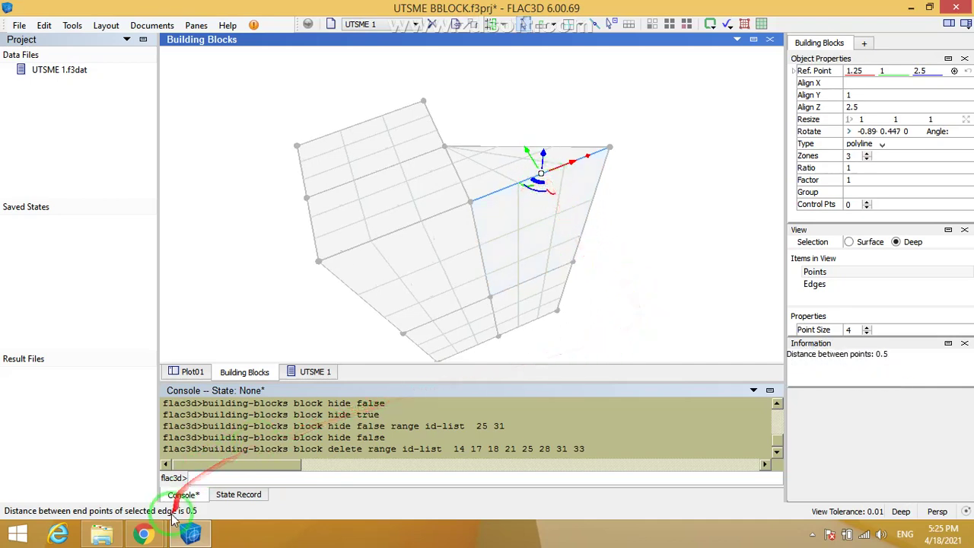
mouse_move(213, 525)
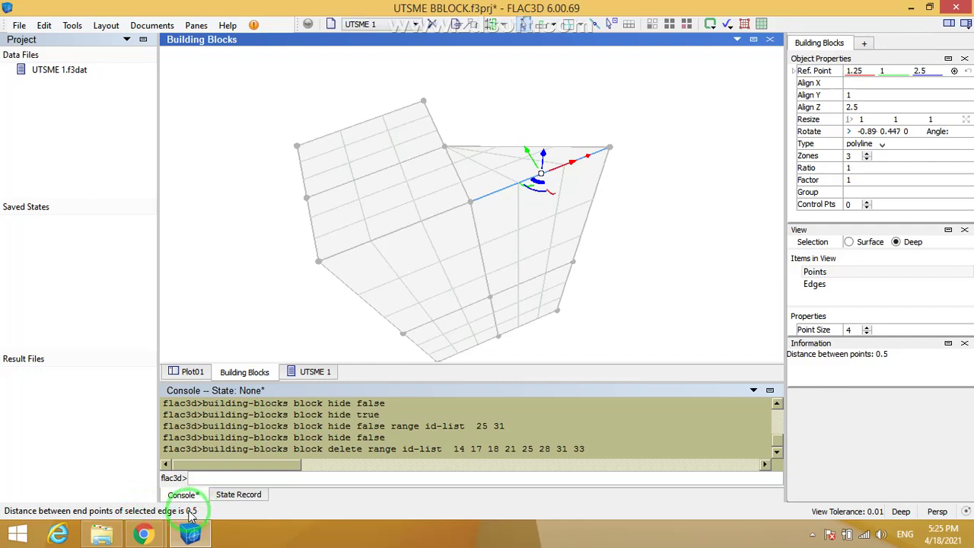
Step: Read the end-point distances of the top edges centered at (0.75, 1, 2.5) and (0.5, 1.125, 2.5), and clear the selection
click(404, 228)
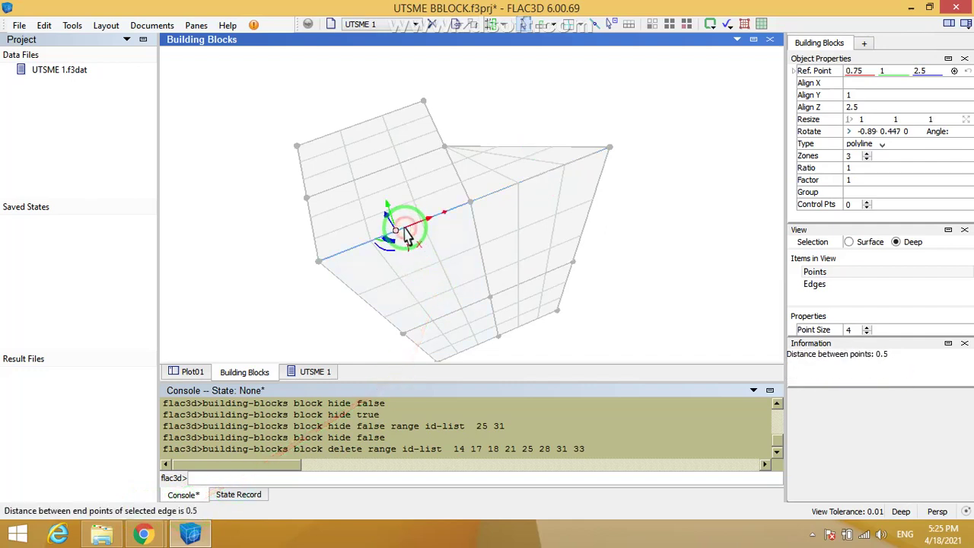
click(315, 228)
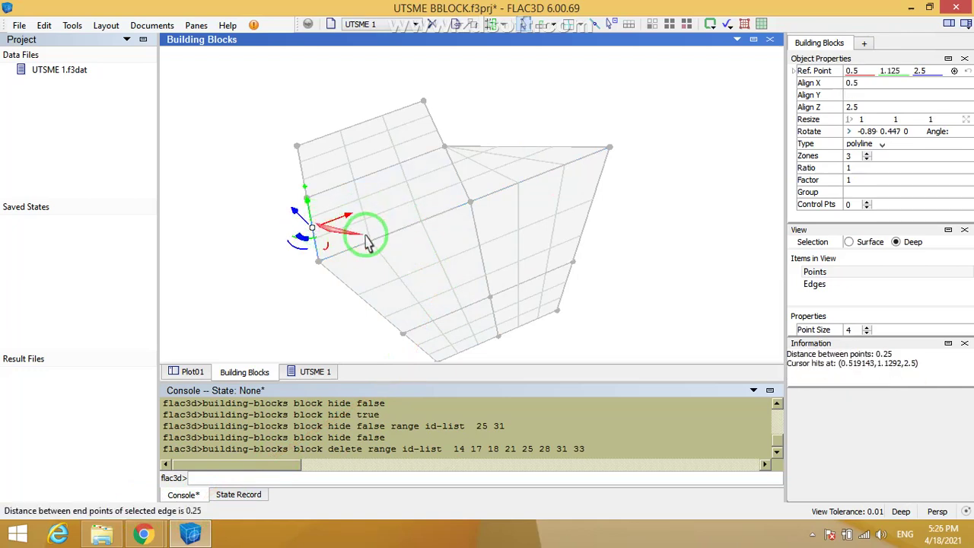
right_drag(472, 266, 495, 180)
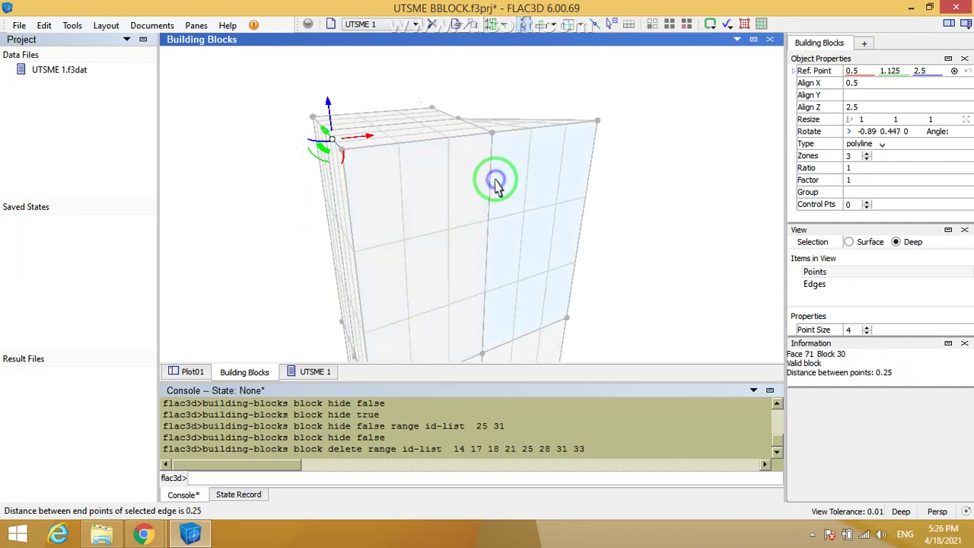
click(281, 187)
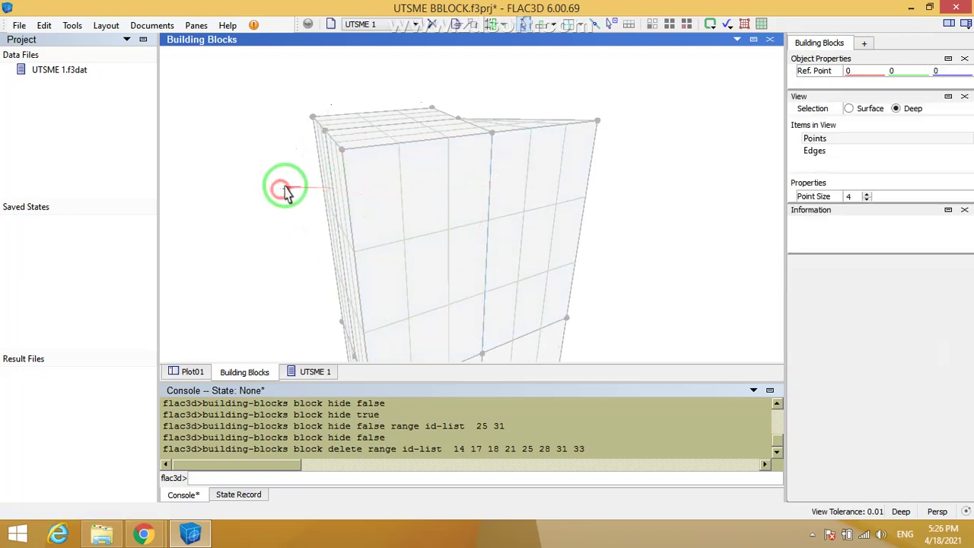
Step: Select the two top corner points at (0.5, 1, 2.5) and (1.5, 1, 2.5) together and read the distance between them
click(342, 150)
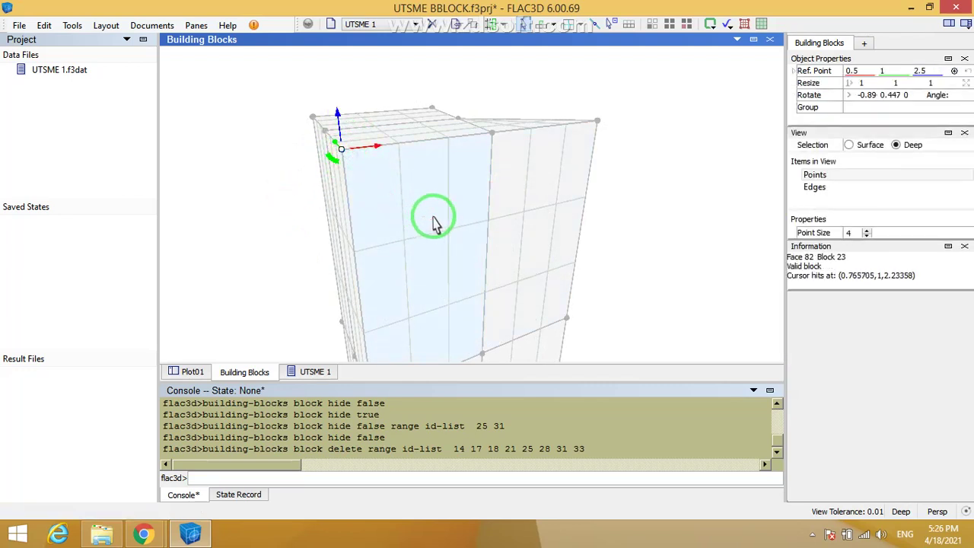
ctrl+click(599, 121)
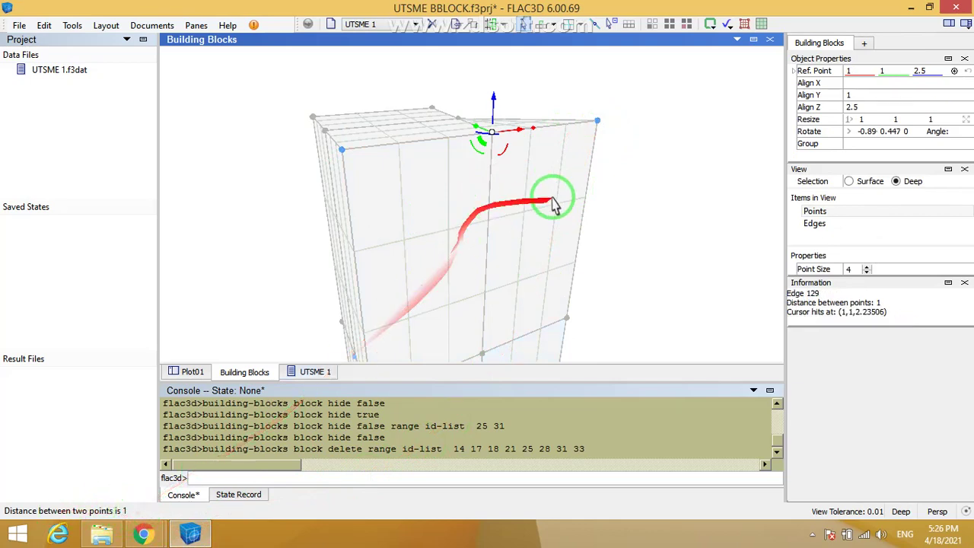
right_drag(626, 303, 561, 269)
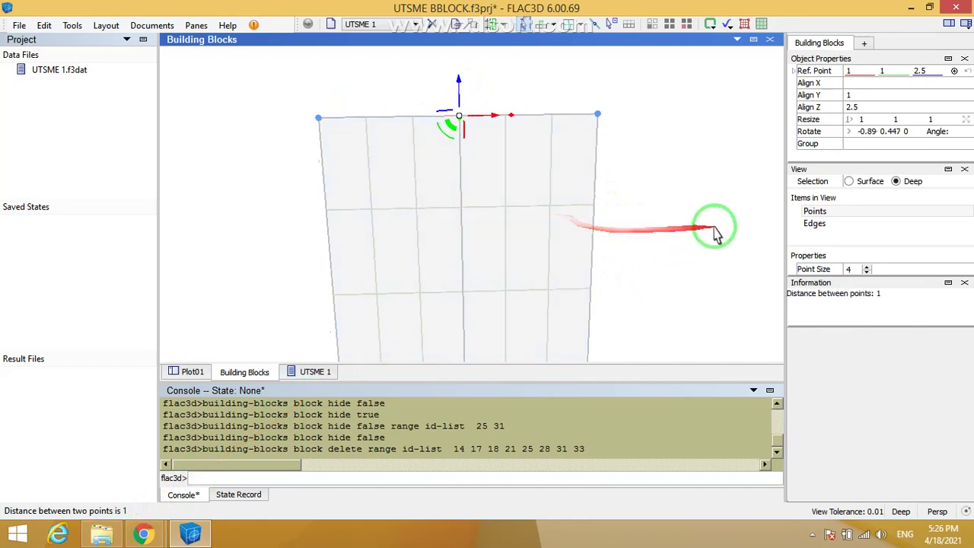
Step: Face the model's front side squarely, set the selection mode to Surface, and window-select all points on the front
click(849, 183)
click(895, 181)
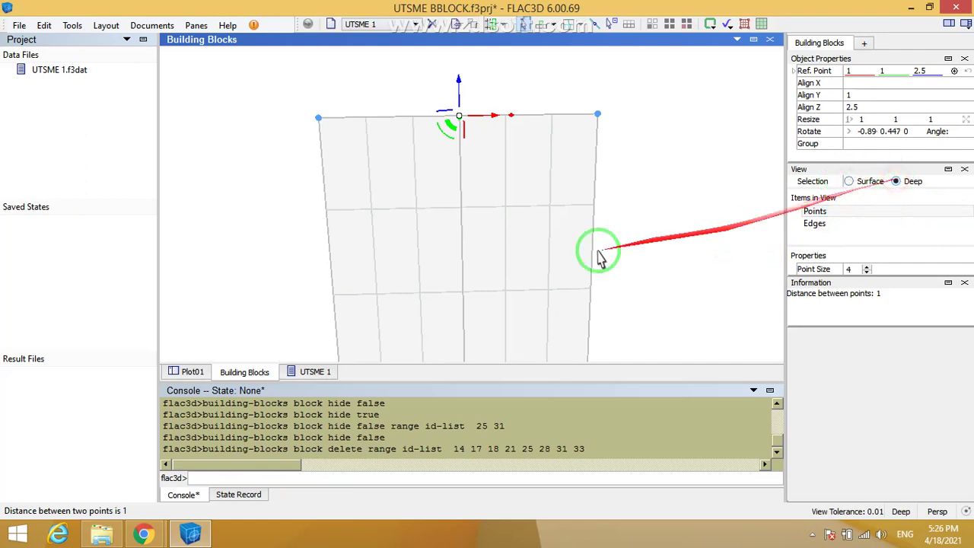
right_drag(482, 267, 543, 239)
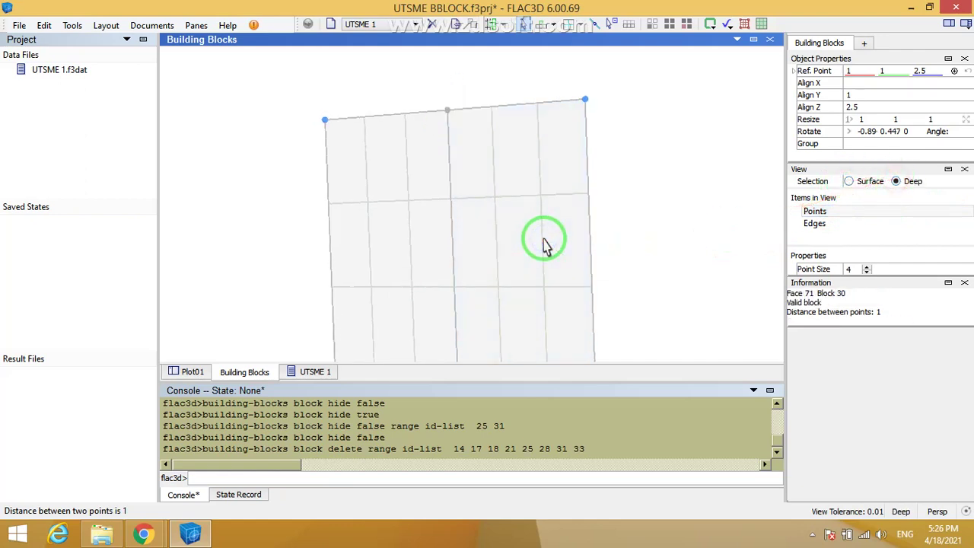
key(ctrl+r)
right_drag(464, 187, 432, 174)
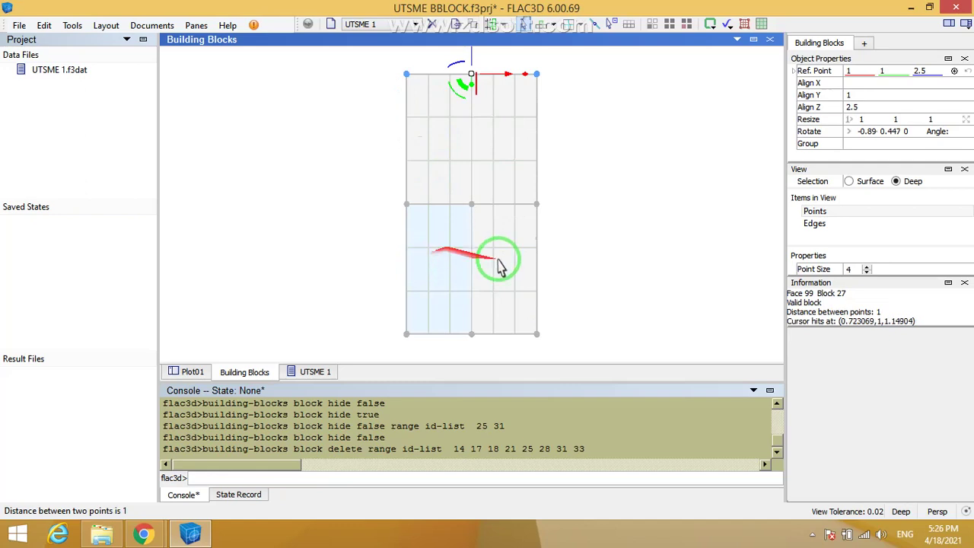
click(849, 181)
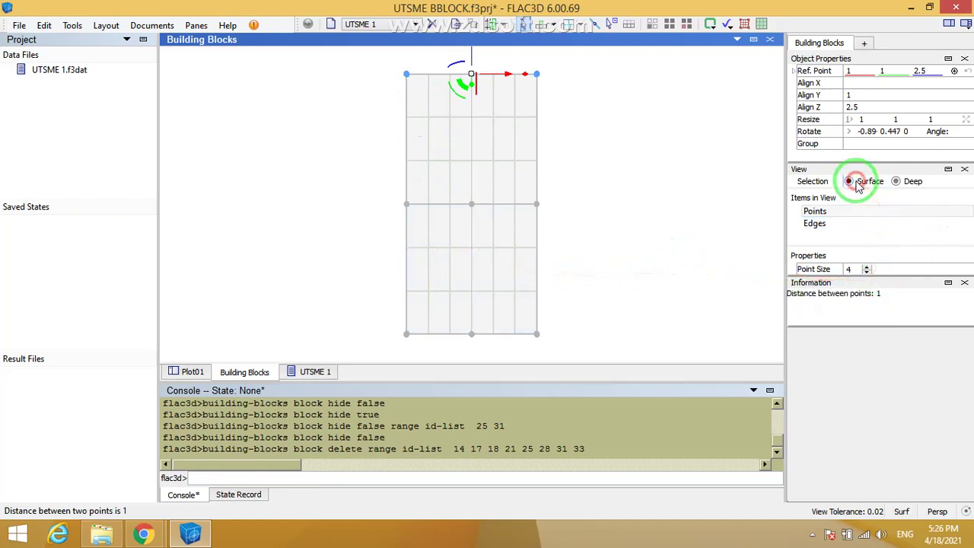
scroll(472, 198, down, 1)
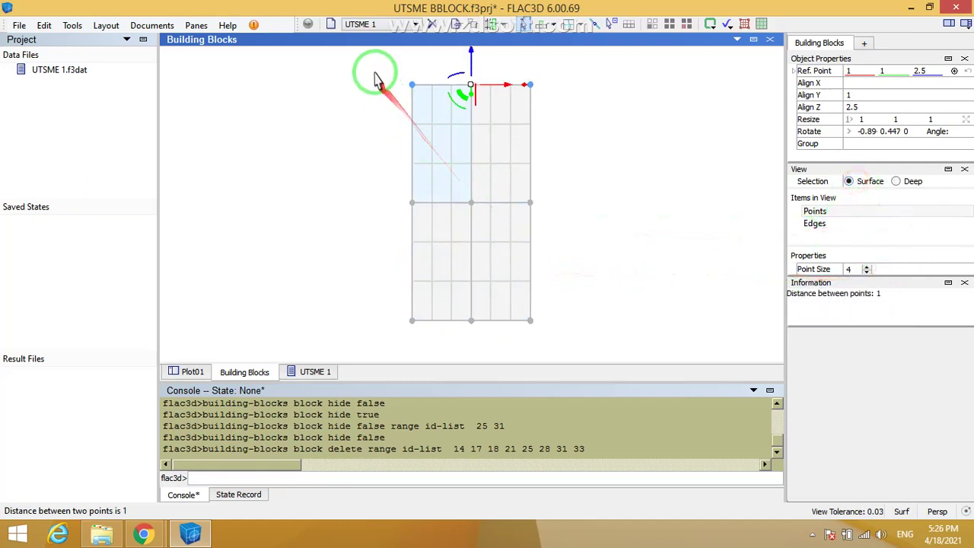
drag(352, 59, 587, 342)
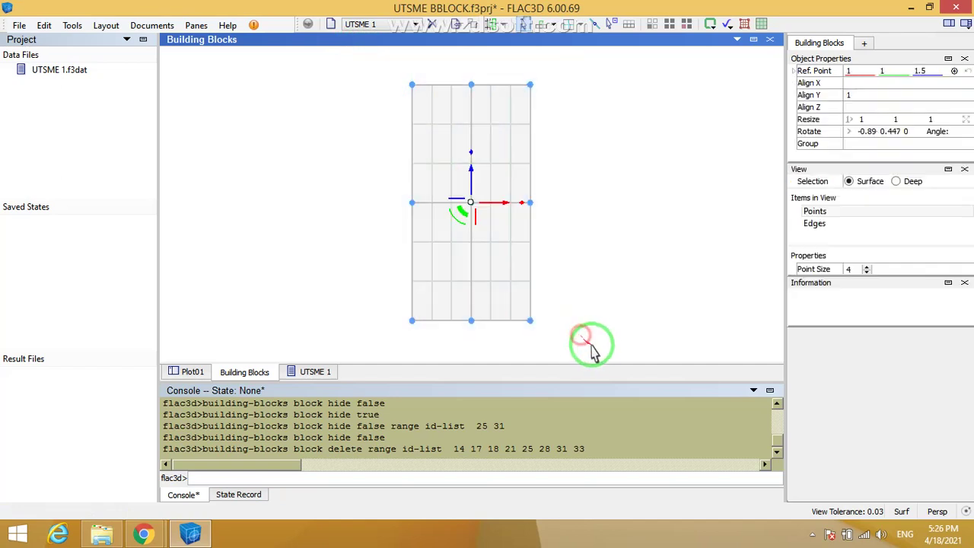
Step: Select the single point at (1.5, 1, 1.5), and try window selections around the lower and upper point rows
click(624, 238)
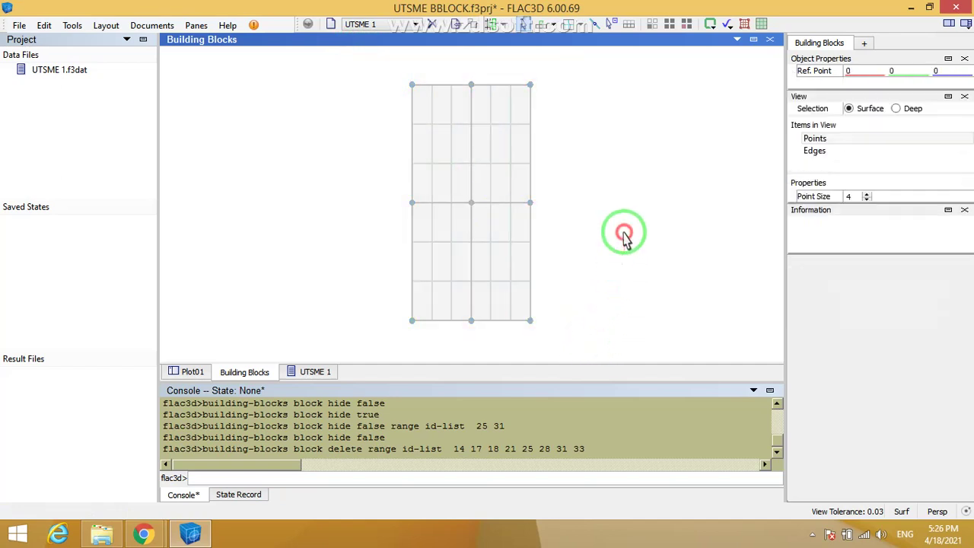
click(530, 203)
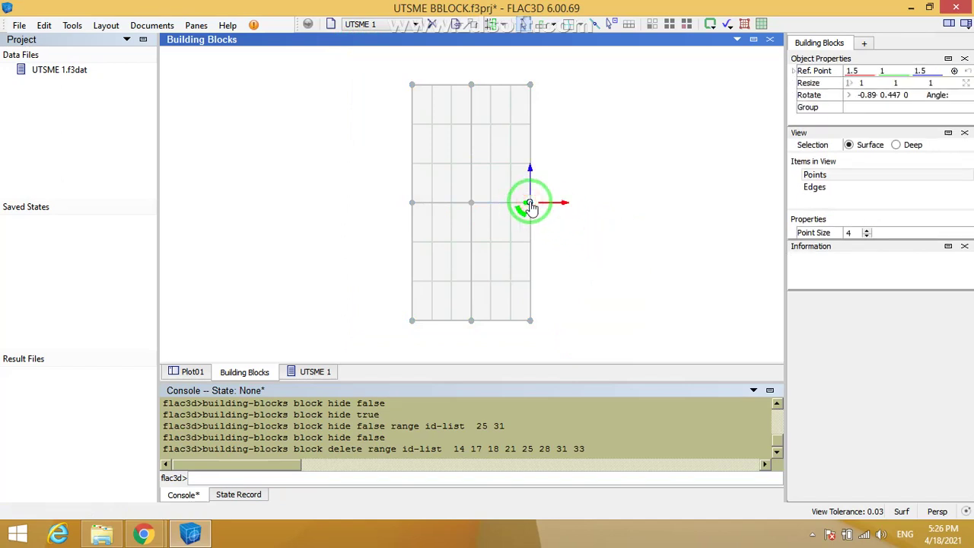
click(570, 226)
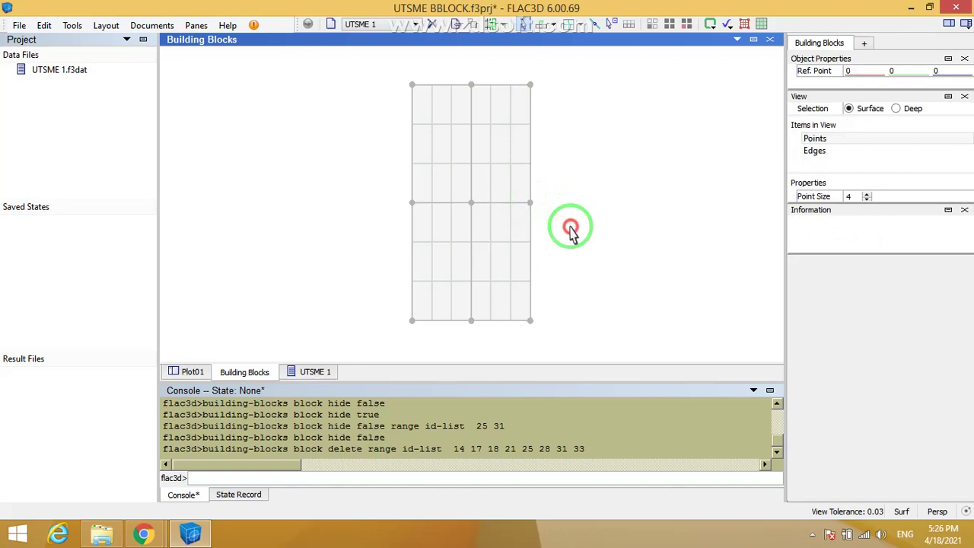
click(530, 205)
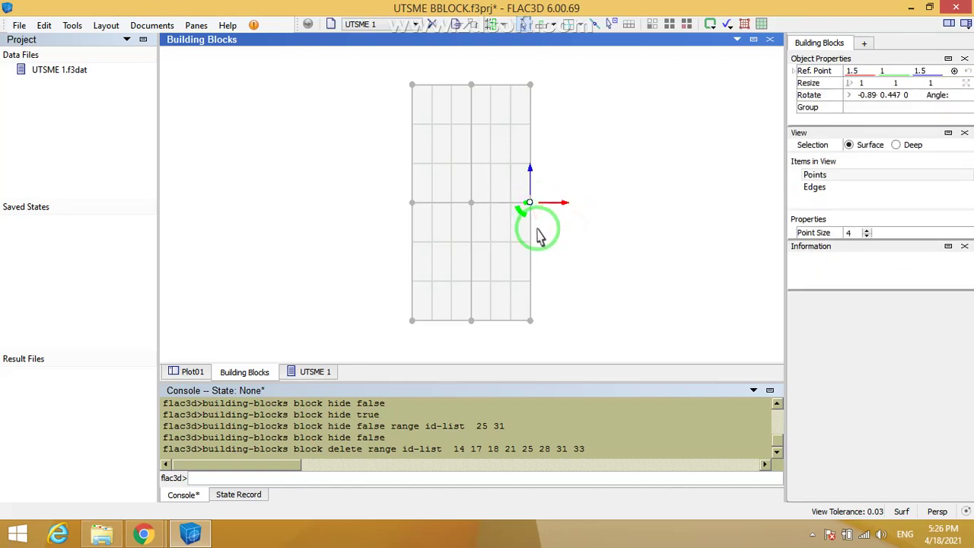
drag(337, 56, 591, 289)
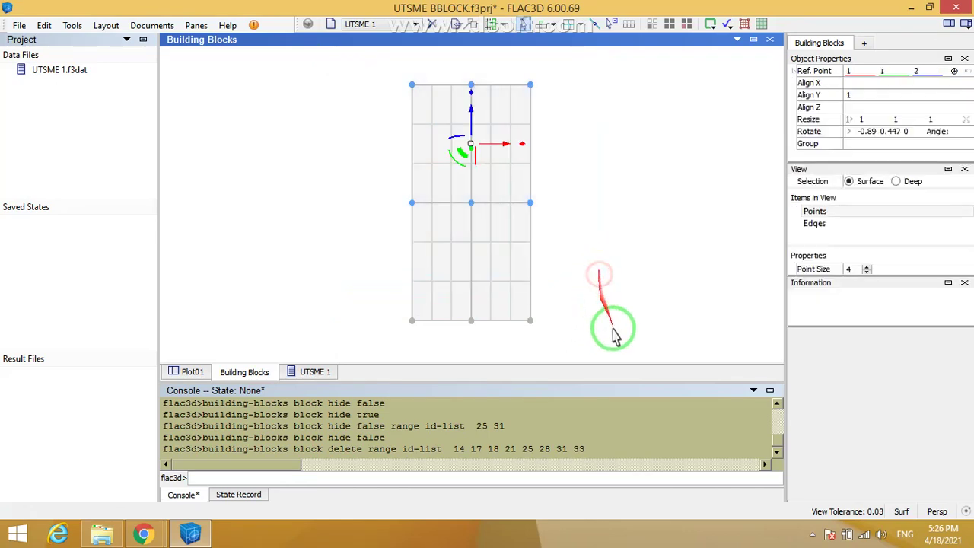
drag(355, 155, 563, 337)
drag(350, 68, 558, 238)
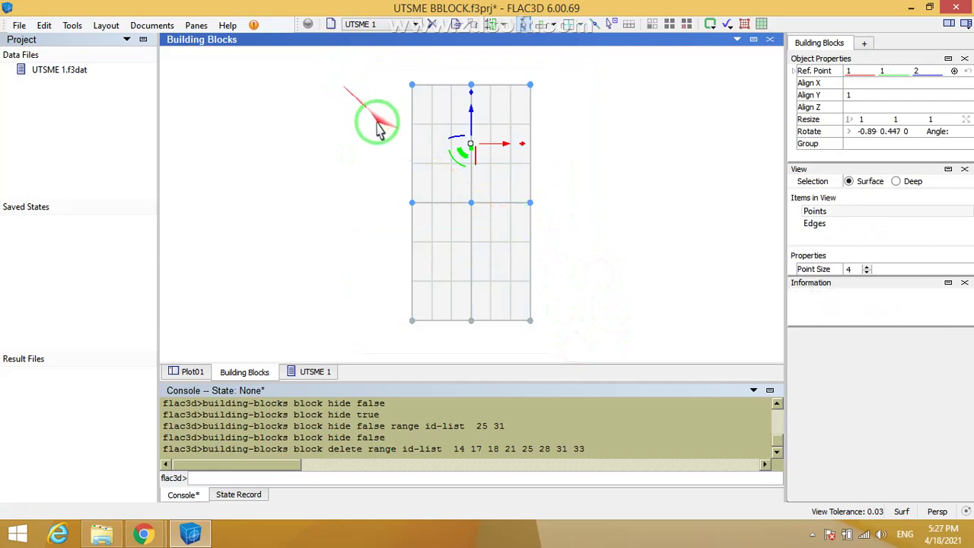
Step: Select the edge centered at (1.25, 1, 1.5), and window-select all edges of the front side in surface mode
click(505, 204)
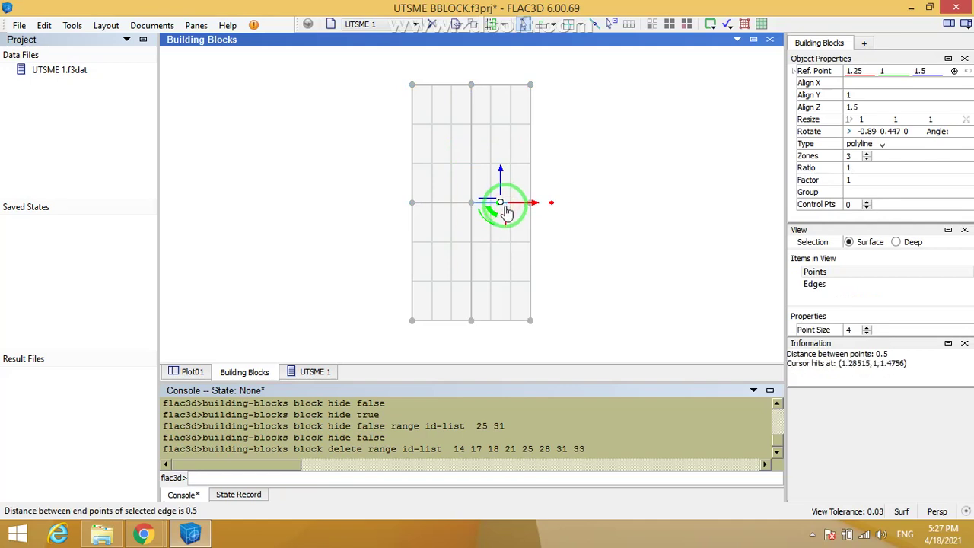
drag(330, 49, 595, 340)
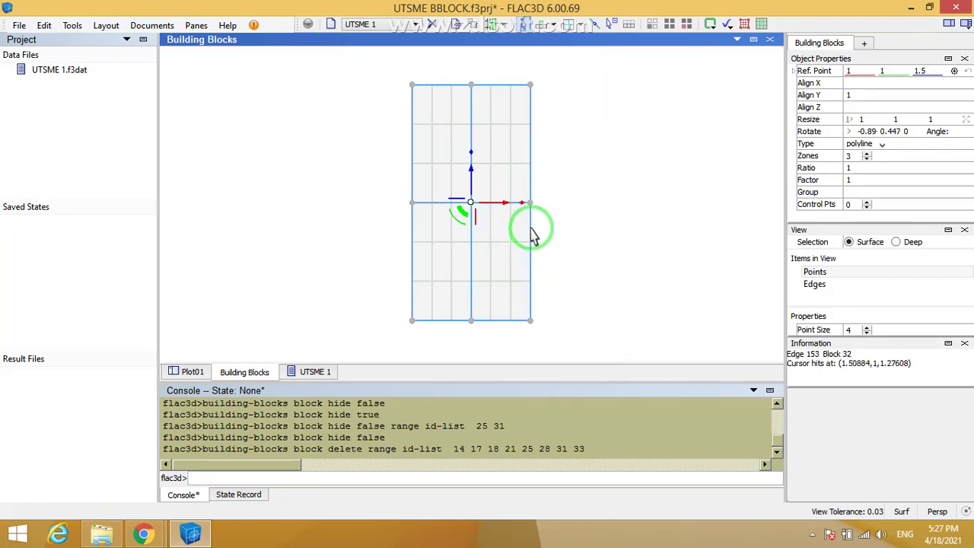
scroll(531, 231, down, 2)
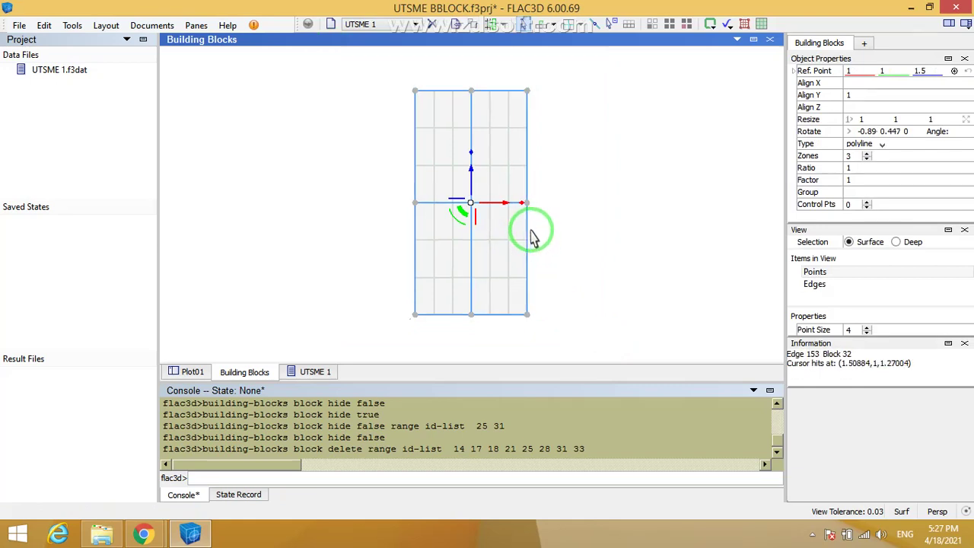
scroll(482, 173, up, 1)
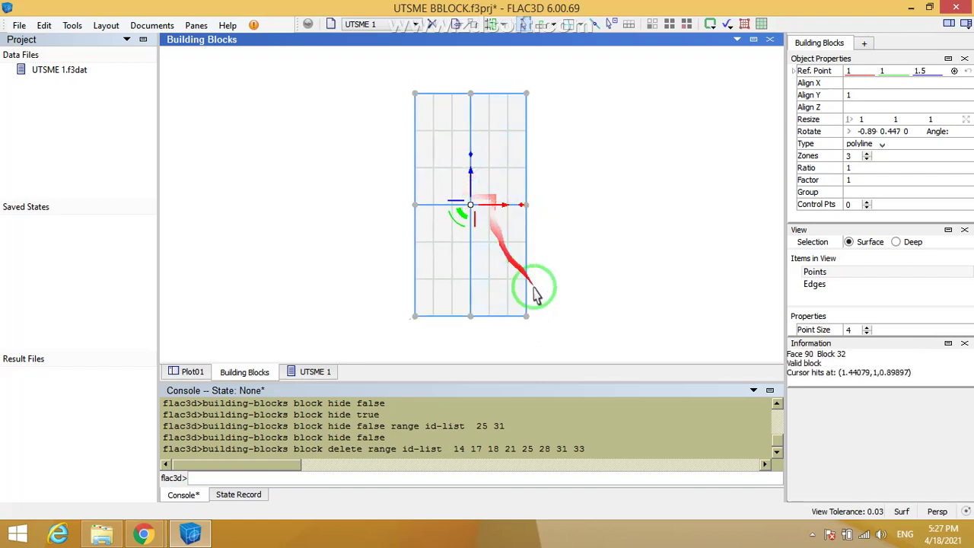
Step: Clear the edge selection, window-select all front faces in surface mode, and check the selection from an angle
click(505, 263)
click(593, 260)
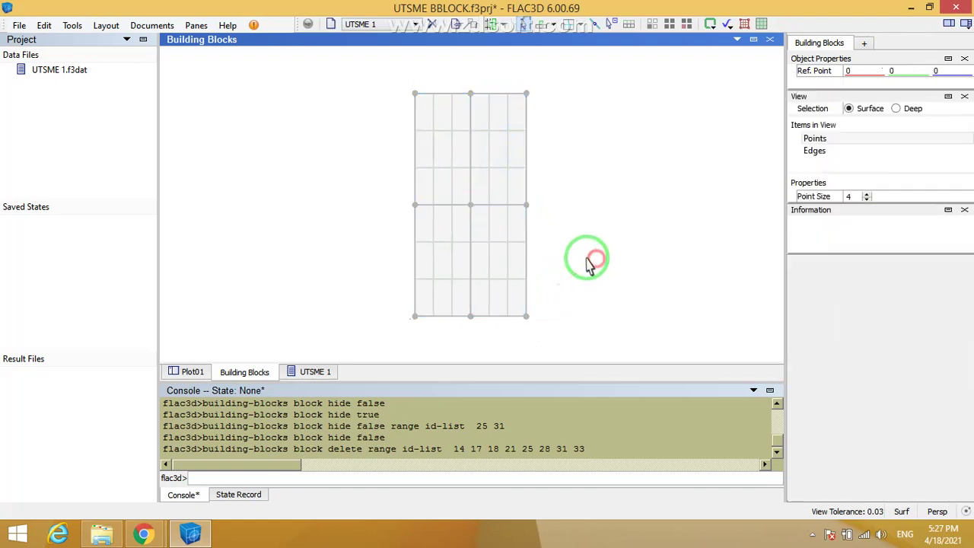
drag(324, 67, 616, 329)
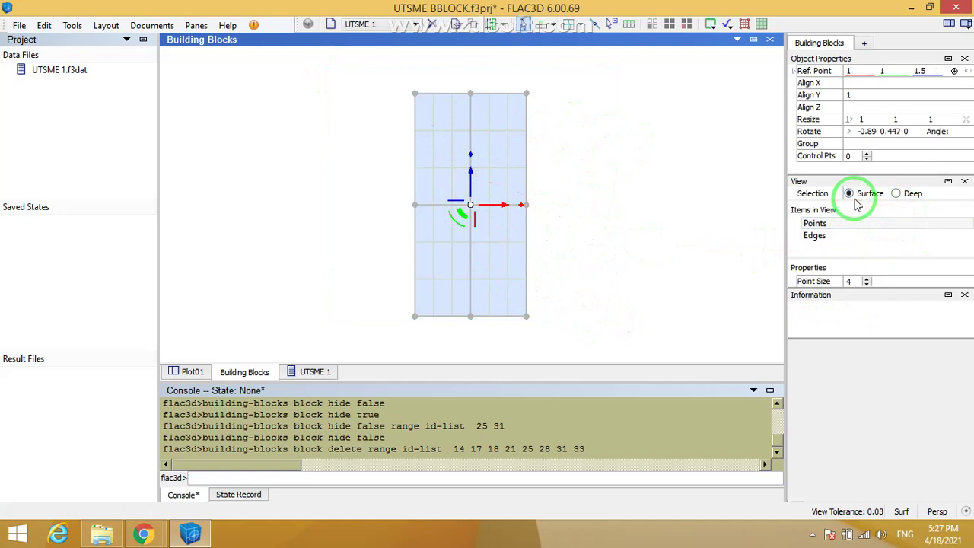
drag(565, 106, 538, 137)
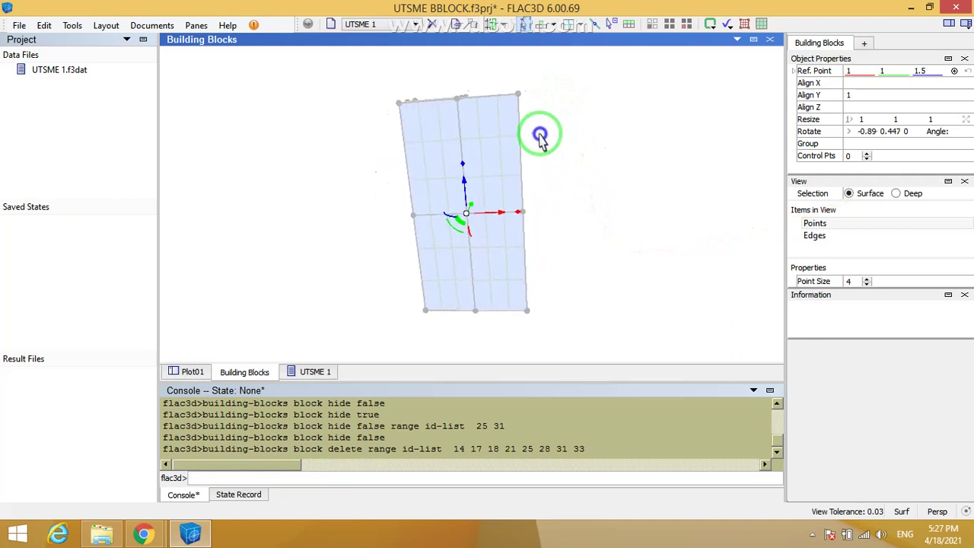
key(y)
scroll(514, 176, down, 1)
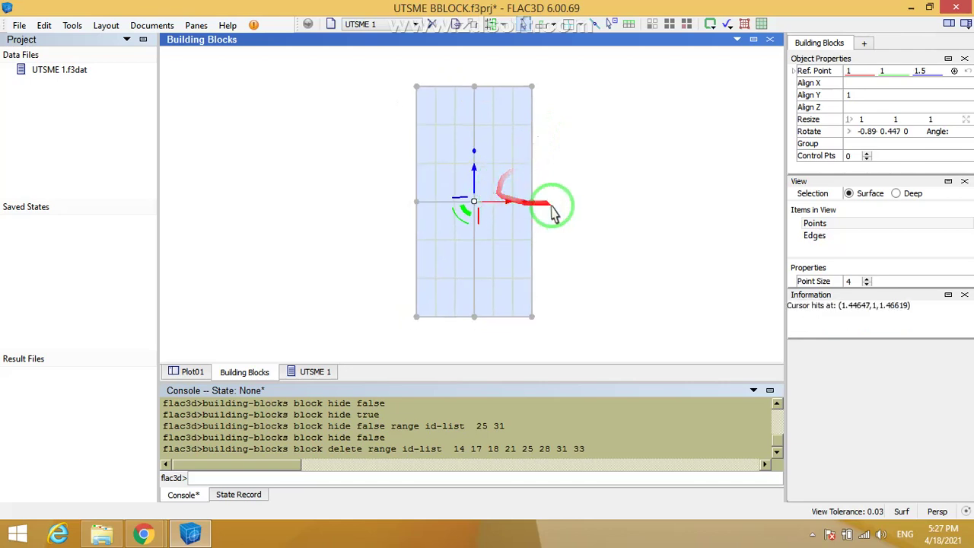
Step: Select only the front face centered at (1.25, 1, 2), clear the selection, and select that face again
click(525, 159)
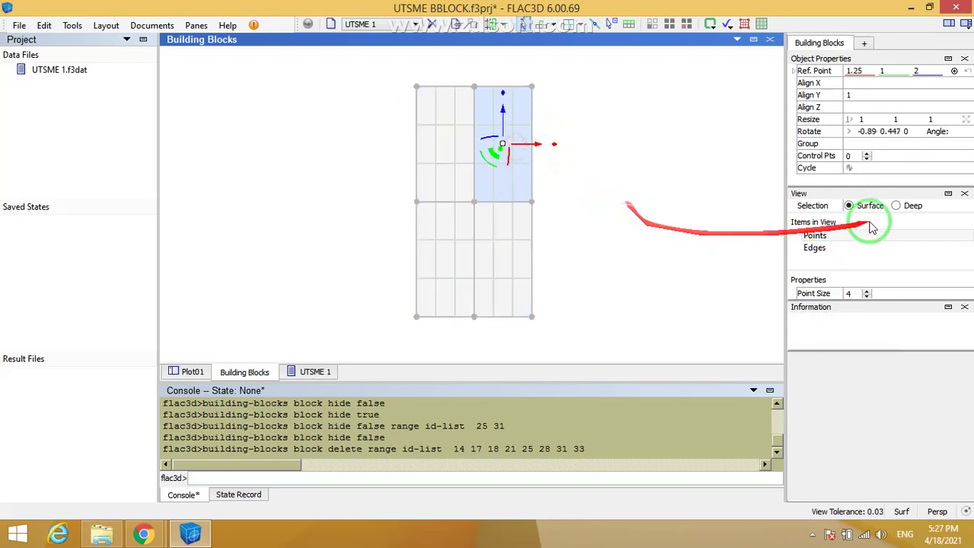
click(738, 202)
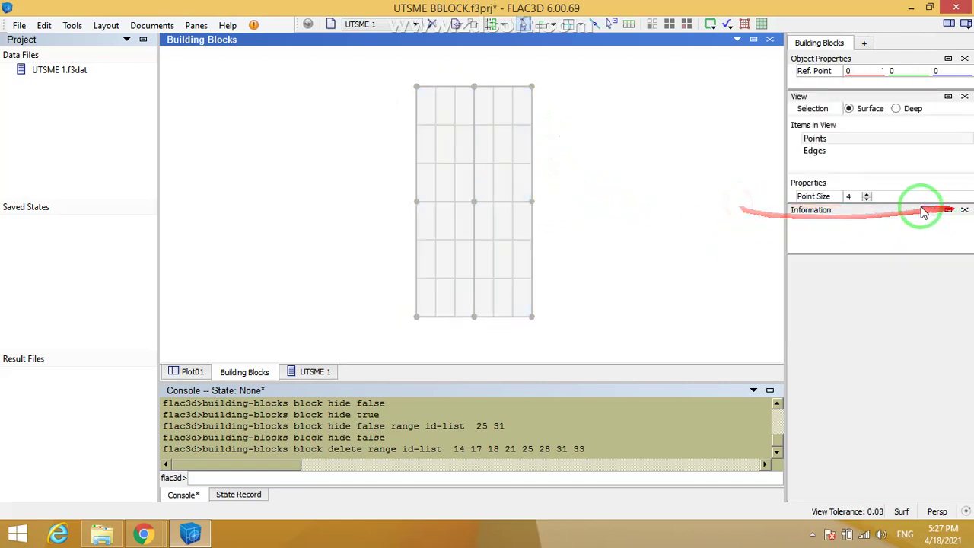
click(491, 165)
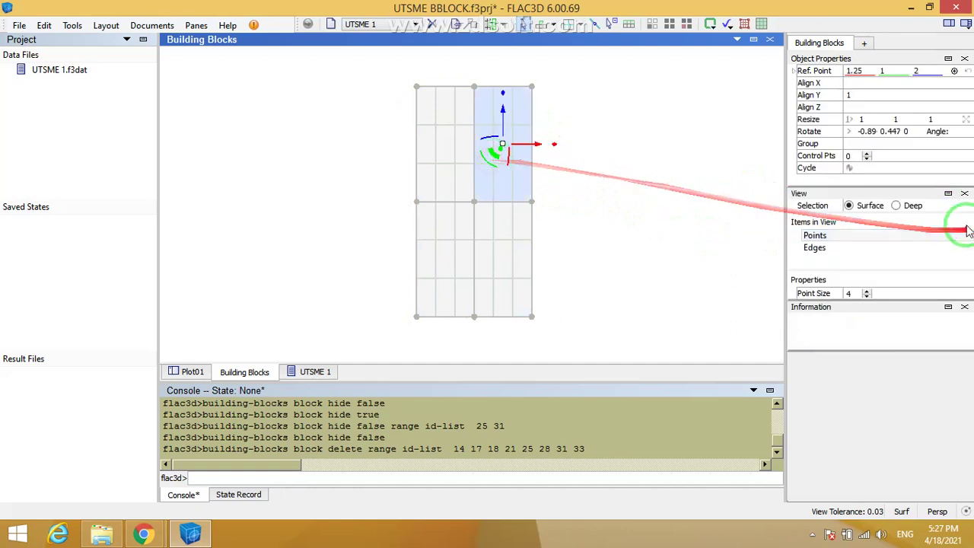
Step: Set the selection mode to Deep, window-select the faces through the whole model, inspect them from an angle, and clear the selection
click(897, 205)
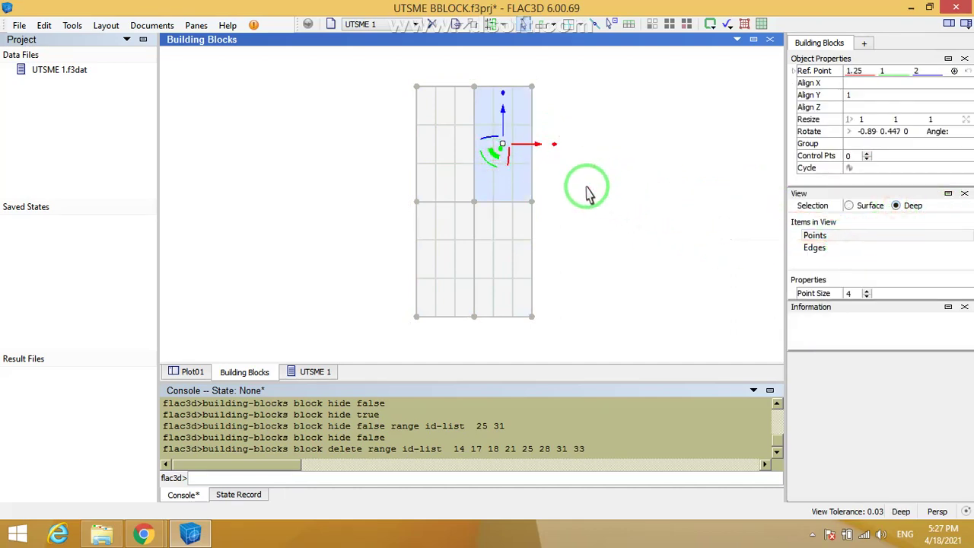
click(586, 190)
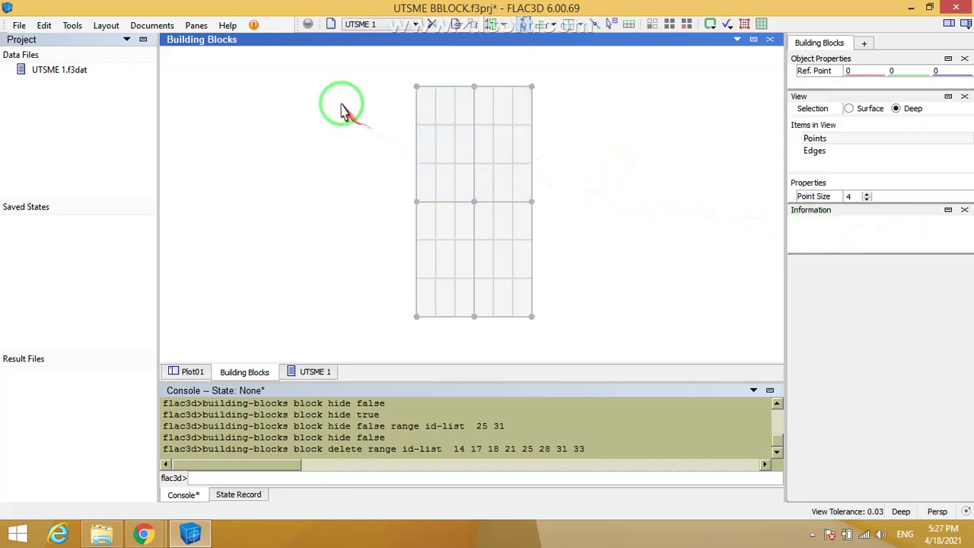
drag(320, 60, 578, 328)
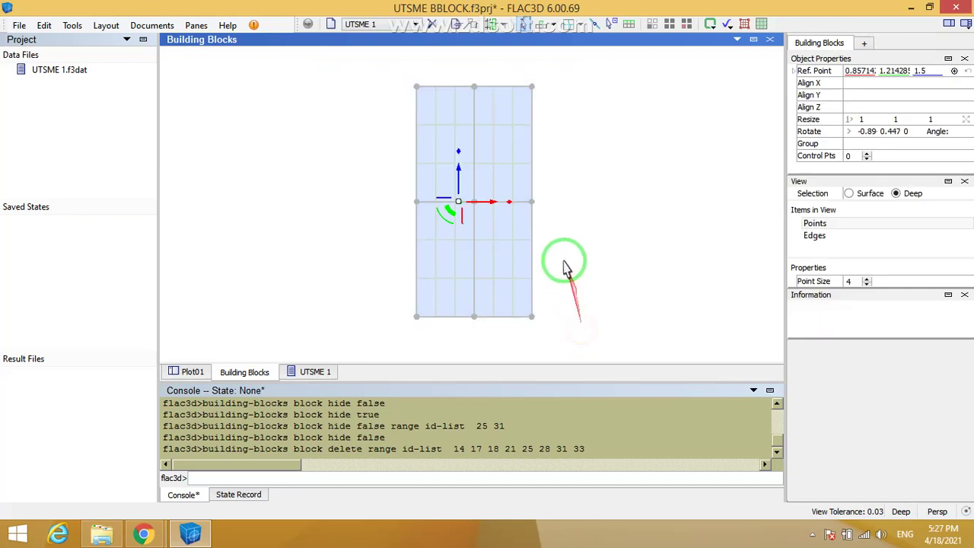
right_drag(576, 130, 464, 157)
key(y)
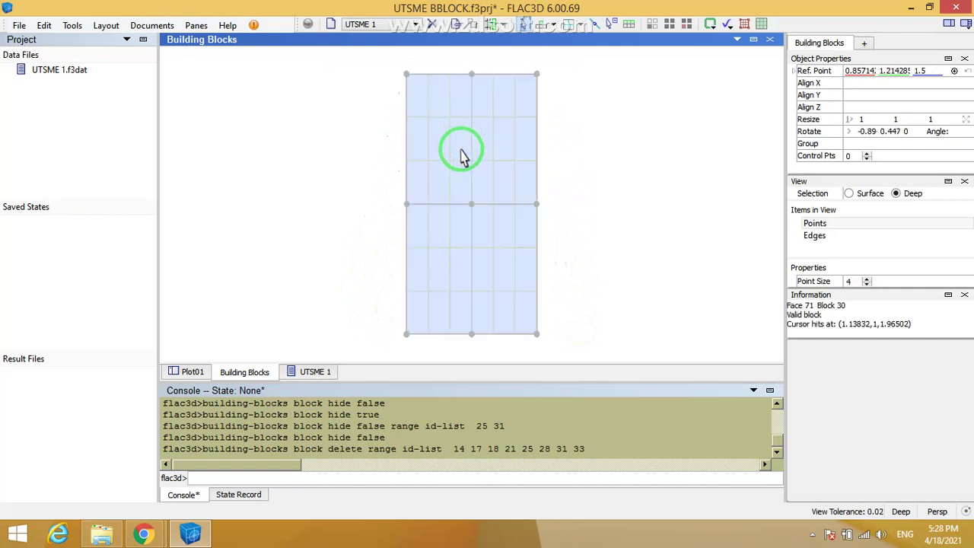
click(672, 231)
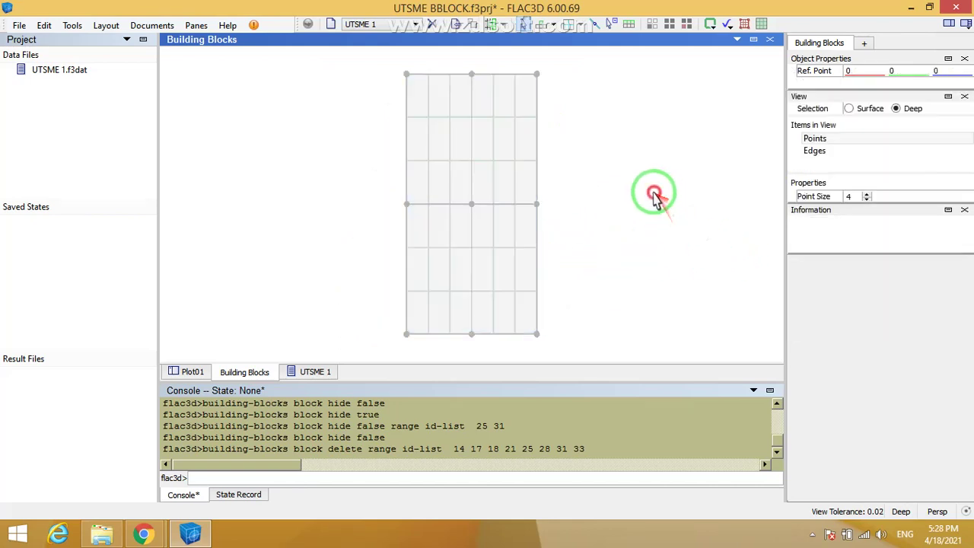
Step: Select the edge centered at (1.25, 1, 1.5) in Surface mode, window-select all front edges, and inspect the selection from an angle
click(518, 209)
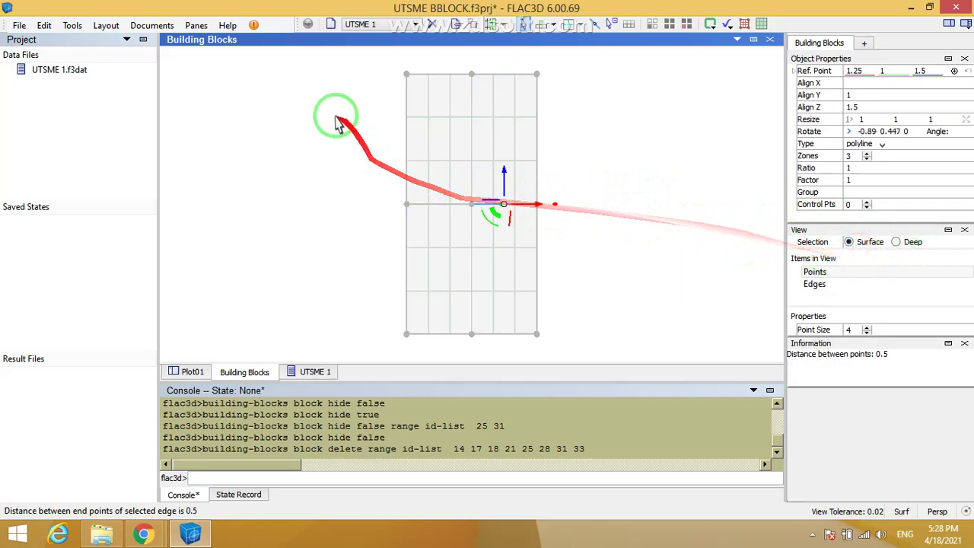
drag(318, 92, 639, 353)
right_drag(662, 250, 874, 278)
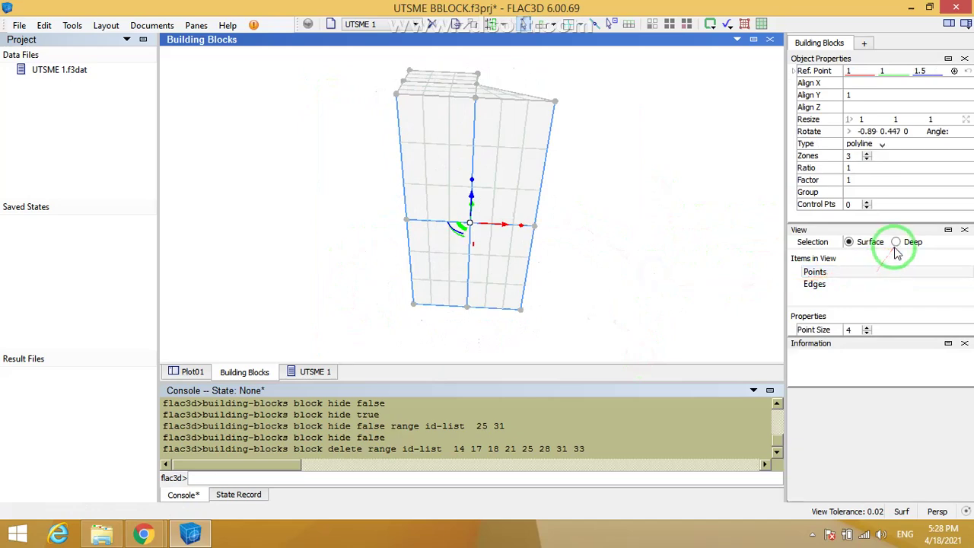
Step: Set the selection mode to Deep, window-select the edges through the whole model, and inspect them from an angle
click(897, 242)
right_drag(561, 270, 569, 228)
drag(331, 66, 667, 342)
right_drag(620, 355, 641, 272)
Step: Select the front face centered at (1.25, 1, 1) and then the one at (0.75, 1, 1), converting that face selection to its block
click(517, 278)
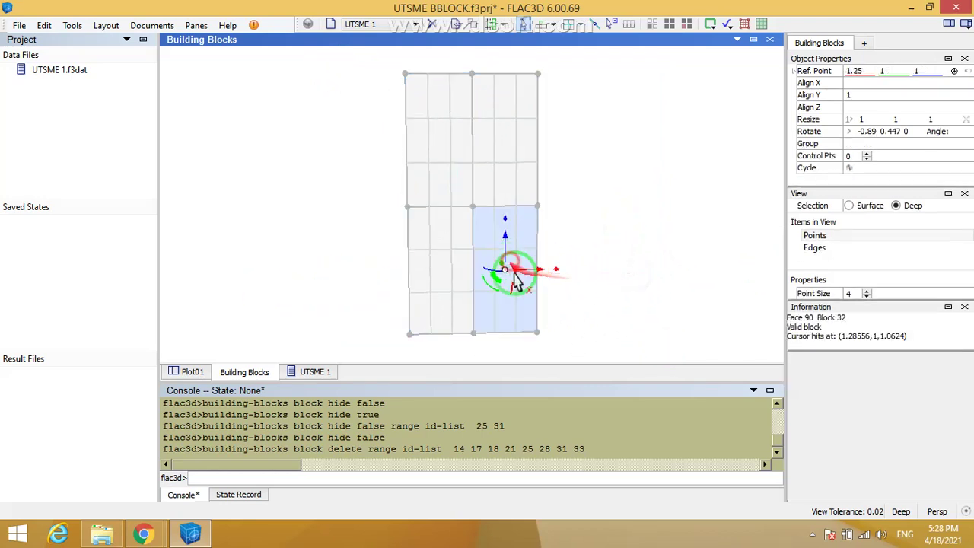
right_drag(620, 240, 473, 248)
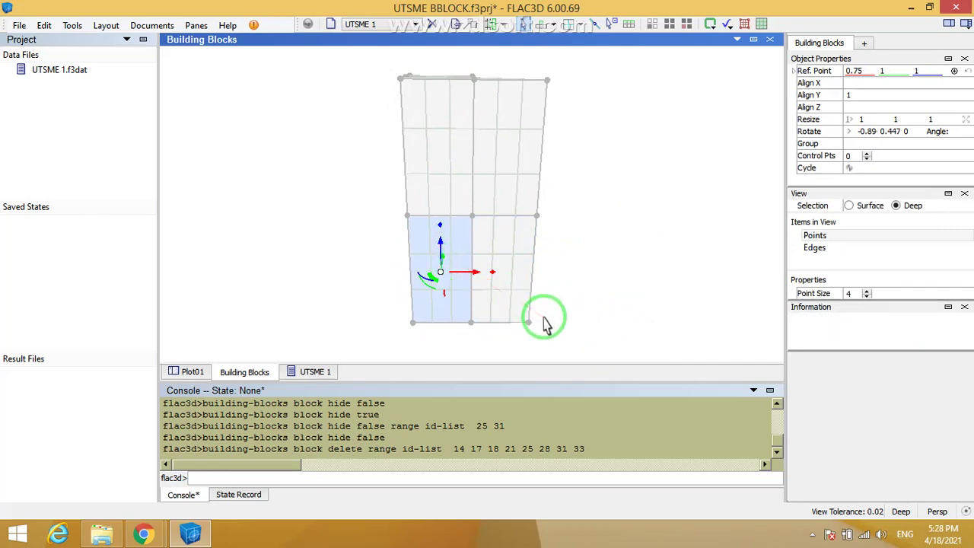
key(b)
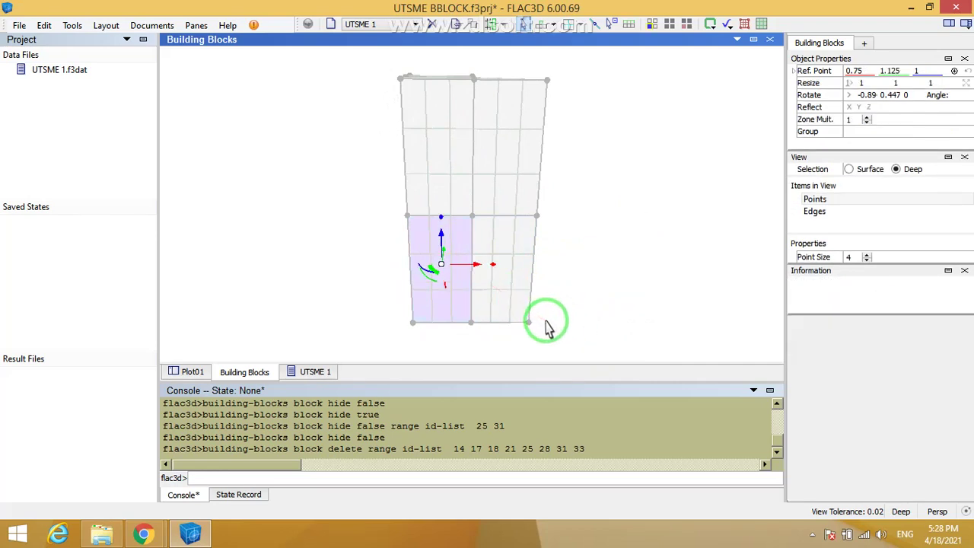
Step: Window-select all blocks through the whole model in Deep mode and return to the front view
right_drag(572, 324, 549, 303)
drag(295, 50, 632, 330)
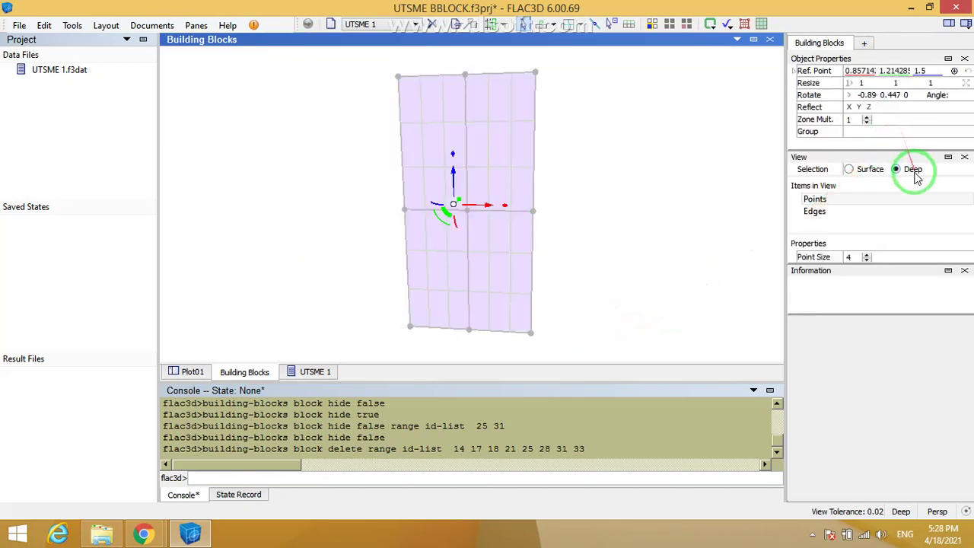
right_drag(626, 199, 598, 243)
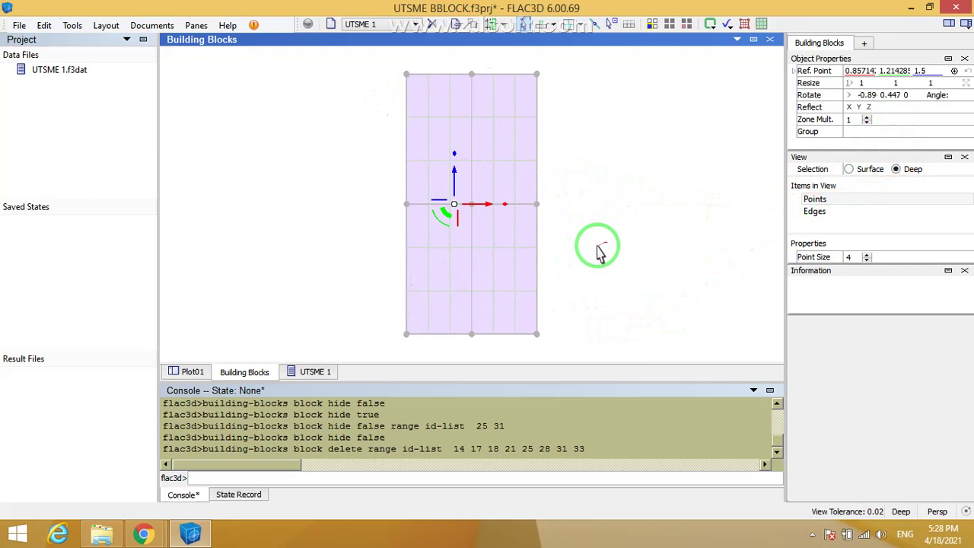
Step: Select the front face centered at (0.75, 1, 1), set the selection mode to Surface, and window-select the front blocks, checking them from an angle
click(449, 267)
click(848, 205)
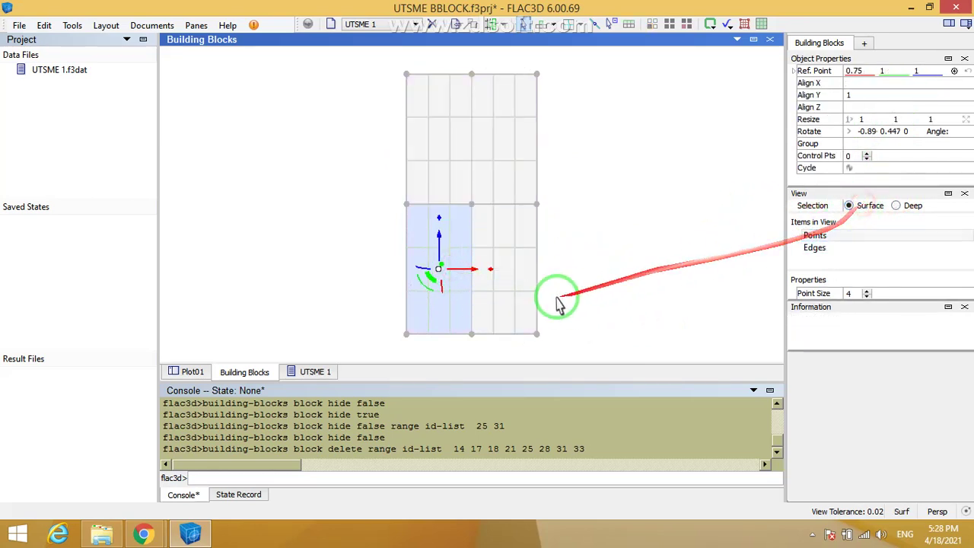
click(452, 280)
drag(329, 66, 586, 313)
right_drag(583, 244, 554, 226)
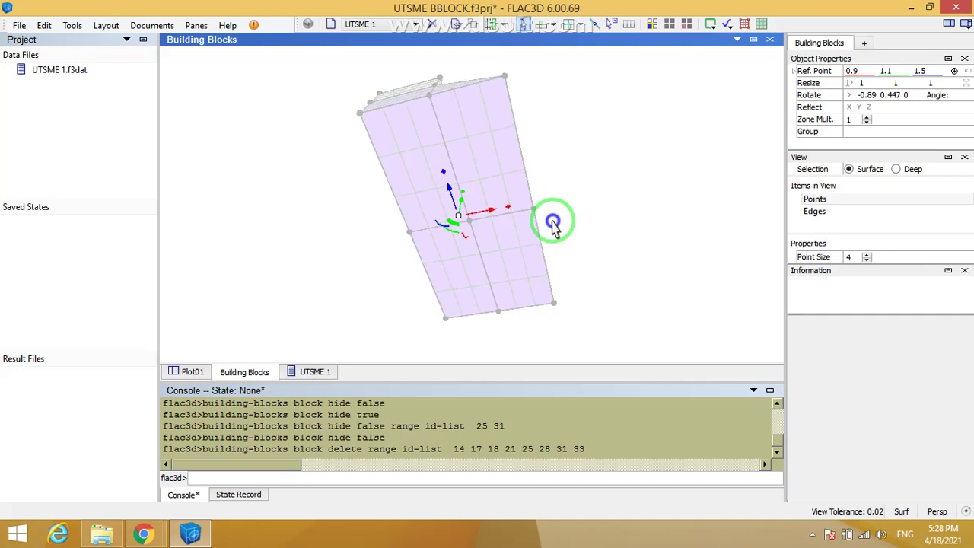
right_drag(564, 295, 218, 513)
Step: Switch to the Google Meet window to check the meeting chat, and return to FLAC3D
click(192, 533)
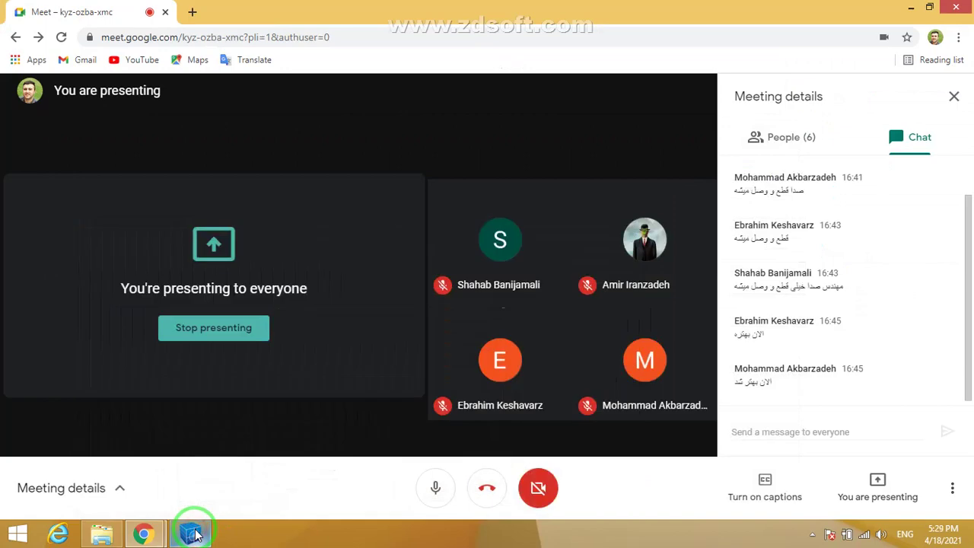
click(193, 534)
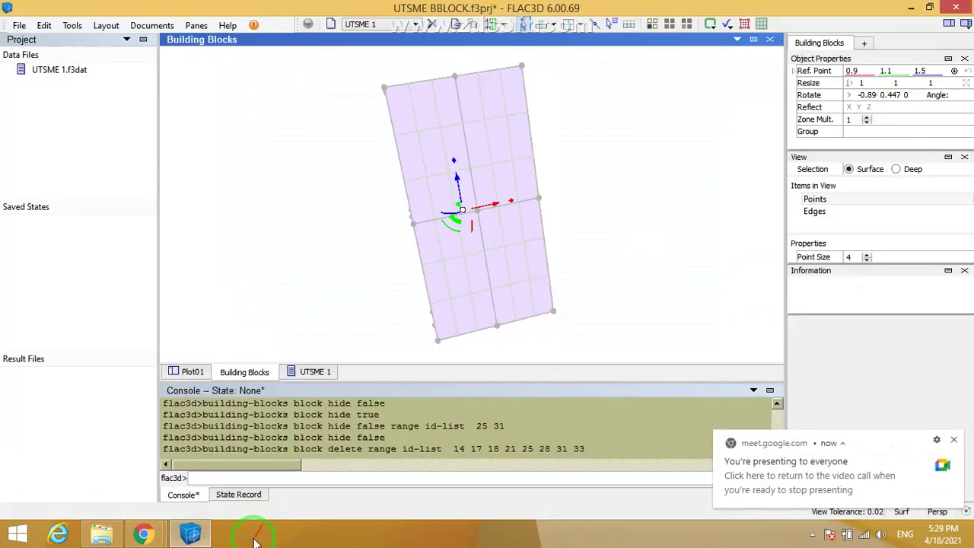
click(191, 533)
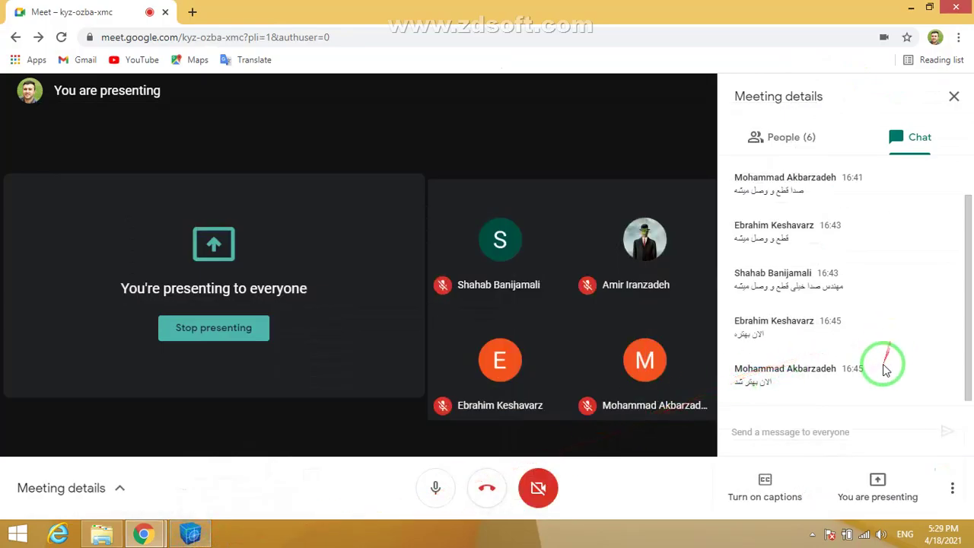
click(191, 532)
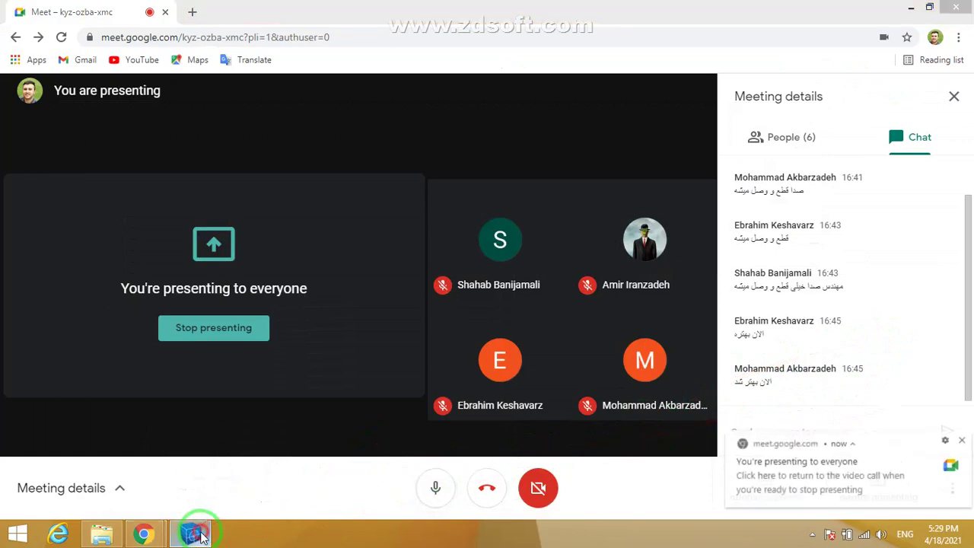
Step: Clear the block selection, window-select all remaining blocks of the model, and delete them
drag(461, 290, 398, 263)
right_drag(408, 328, 416, 226)
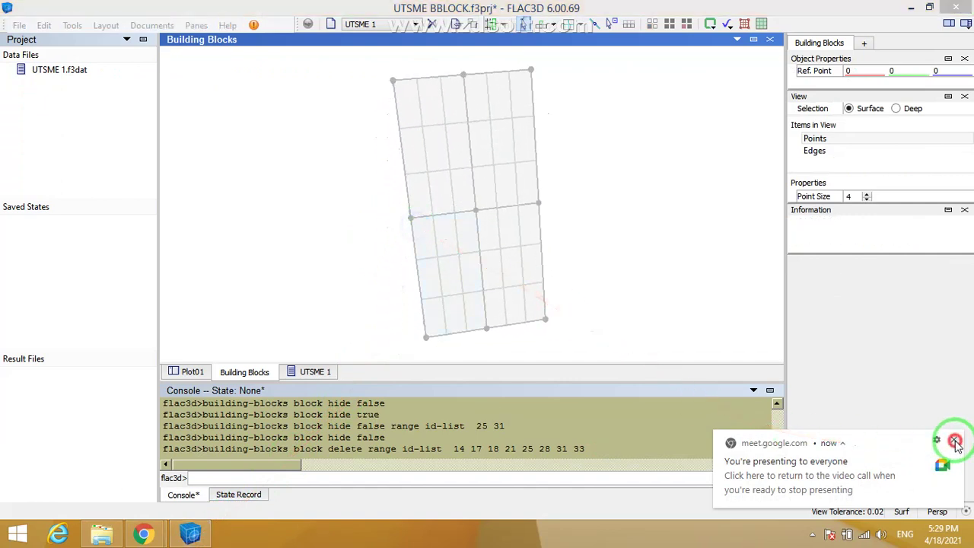
drag(563, 246, 341, 355)
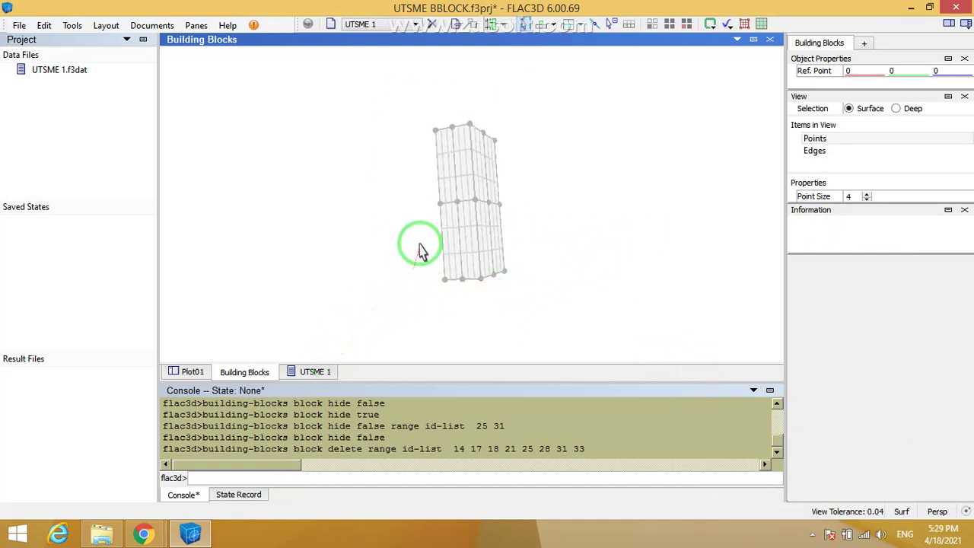
drag(419, 250, 338, 312)
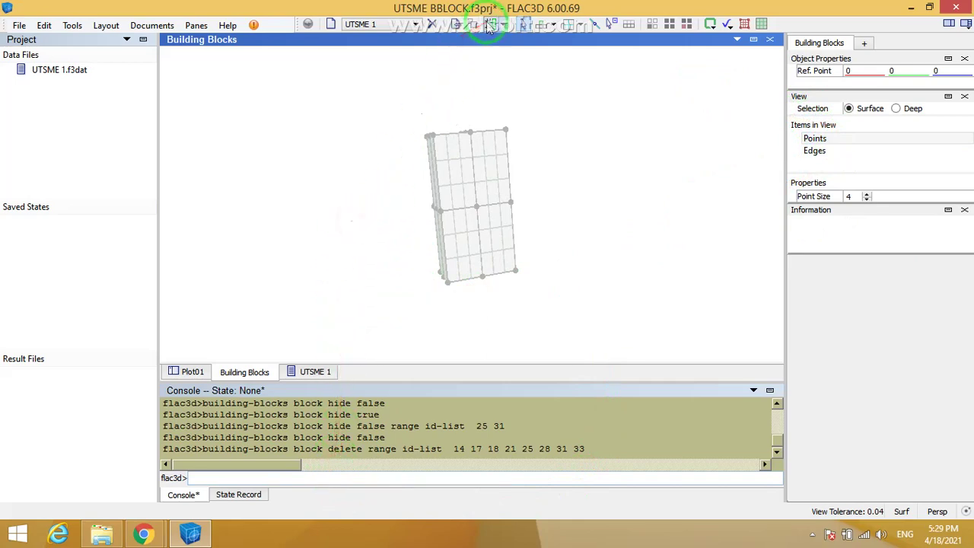
drag(369, 107, 520, 308)
right_drag(553, 266, 581, 396)
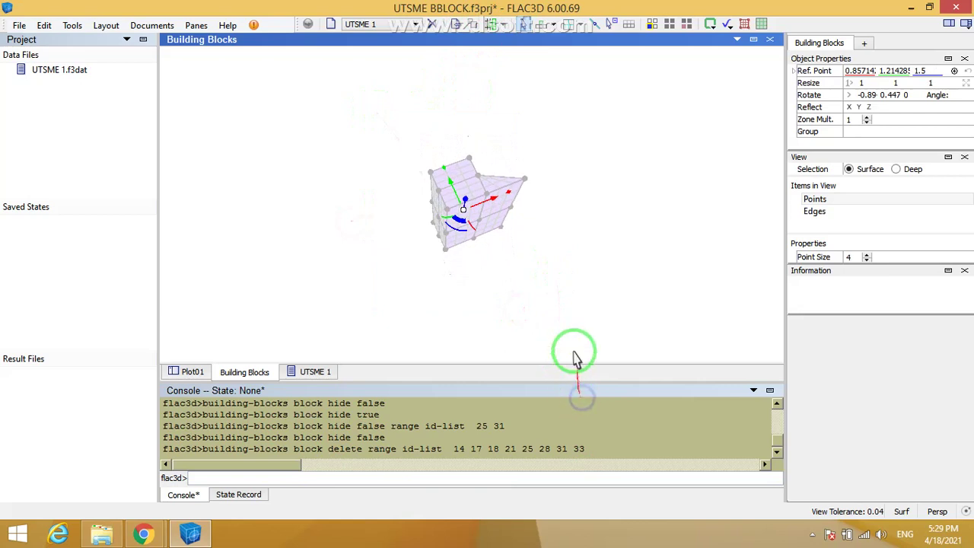
key(Delete)
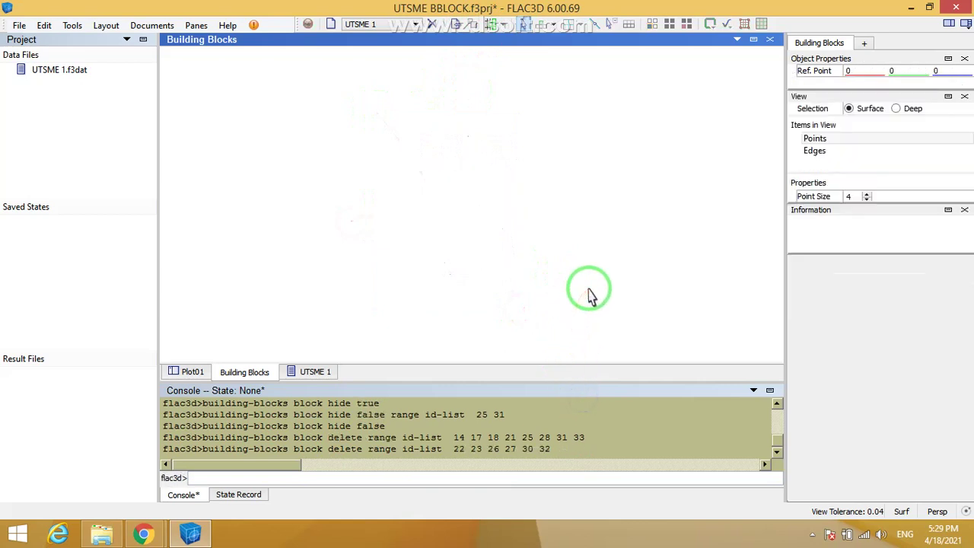
Step: Import the predefined SlopeSimple45Degree block set at the center of the view, fit it in the view, and clear its selection
key(ctrl+b)
click(561, 190)
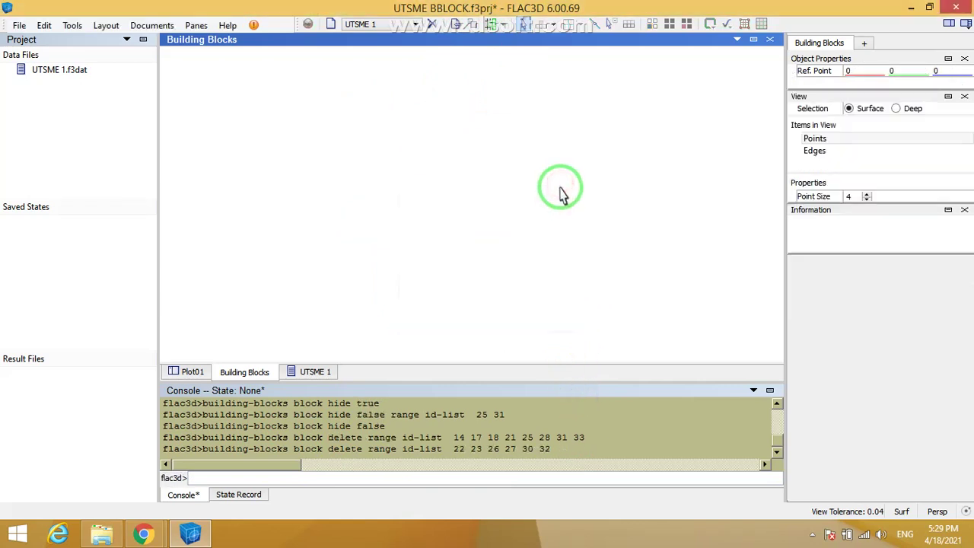
click(500, 25)
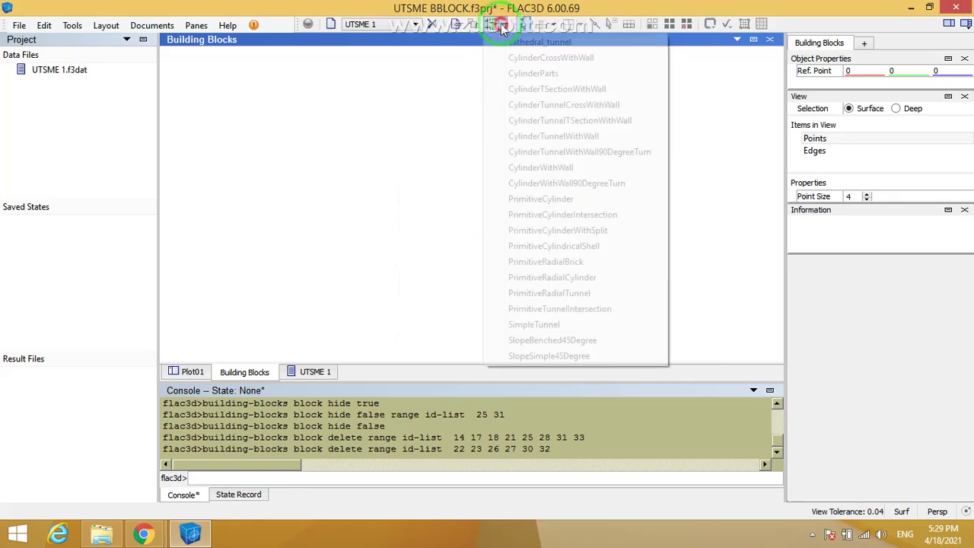
click(537, 362)
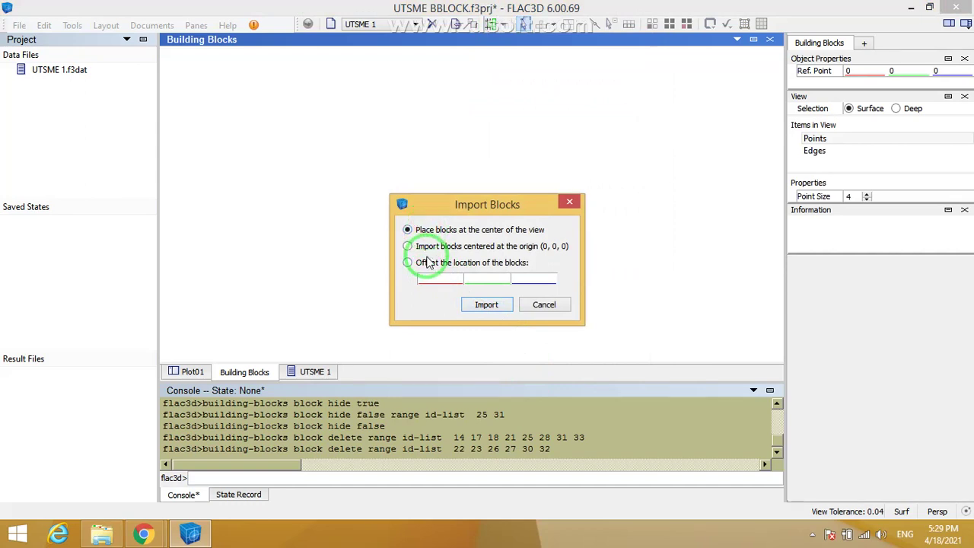
click(485, 304)
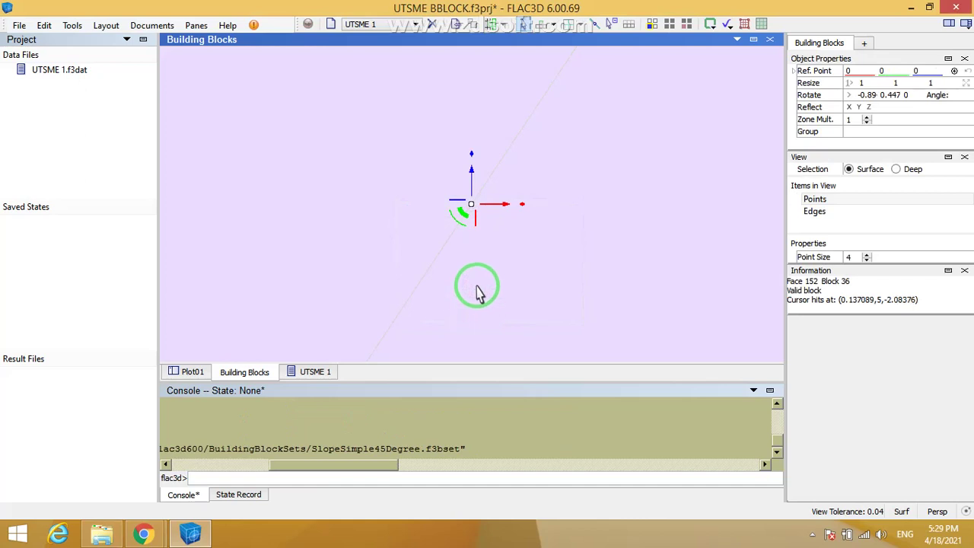
key(ctrl+r)
click(446, 308)
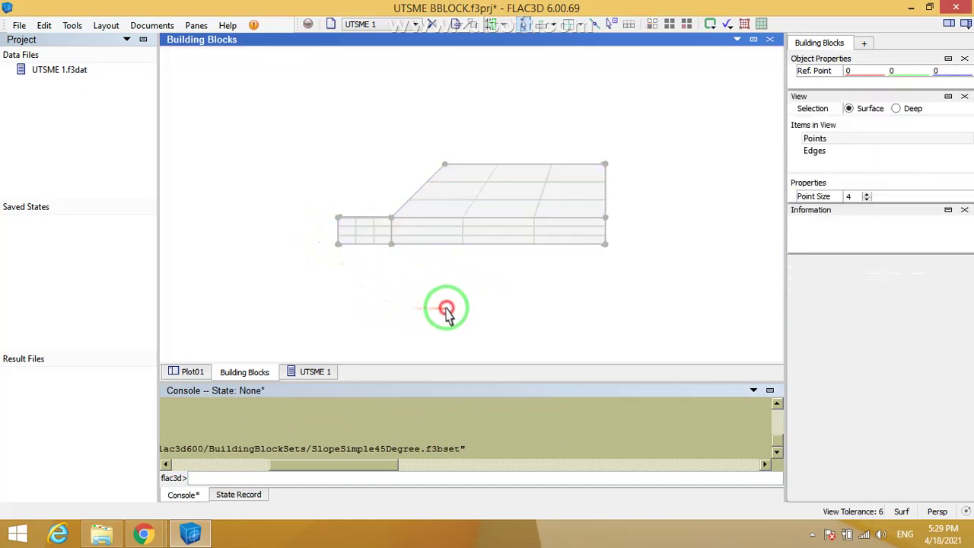
Step: Examine the shape and zoning of the imported slope blocks from several angles
right_drag(403, 257, 494, 253)
drag(495, 258, 637, 280)
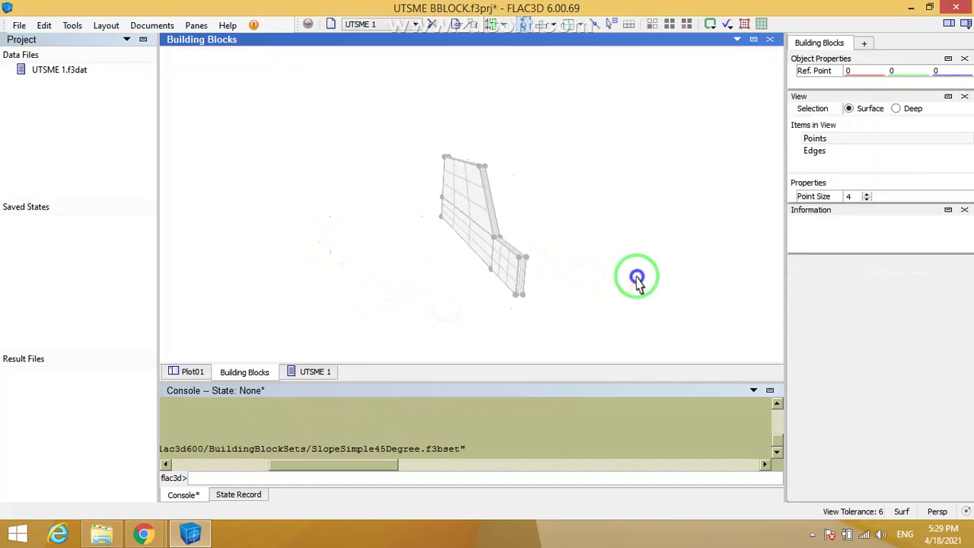
drag(515, 277, 460, 283)
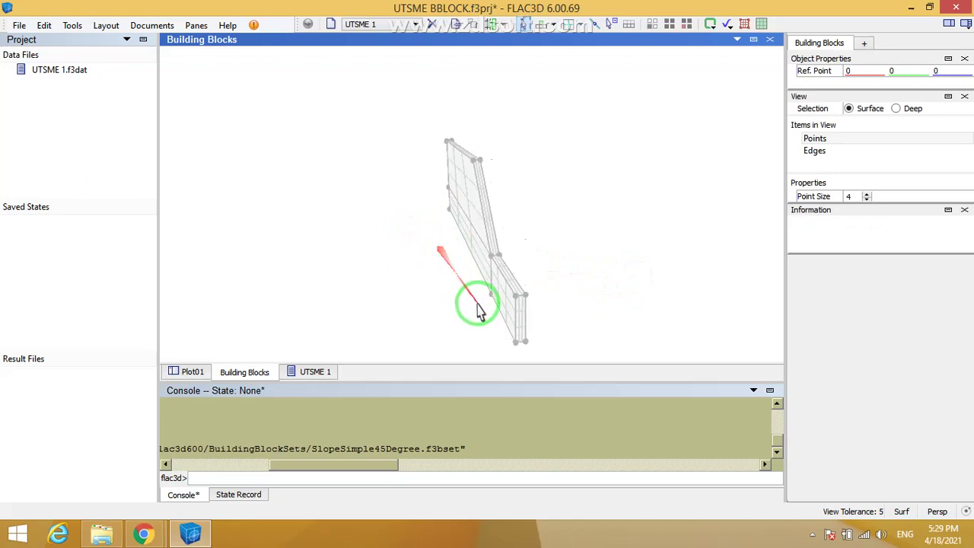
drag(478, 310, 284, 278)
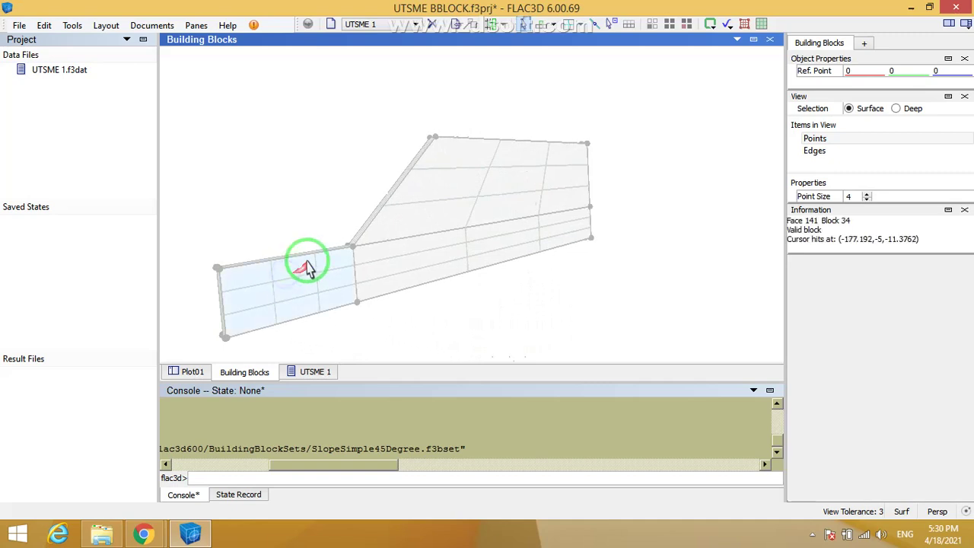
drag(311, 255, 513, 139)
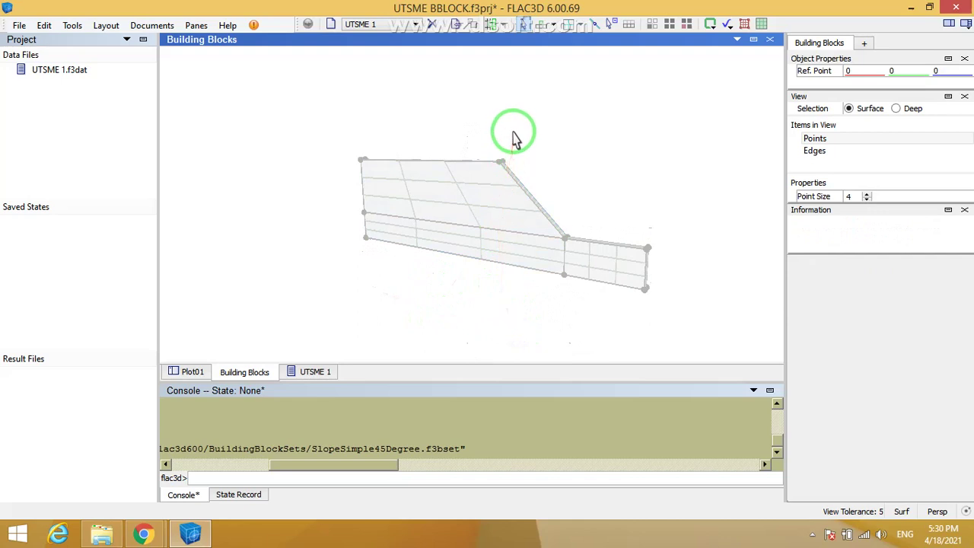
click(569, 27)
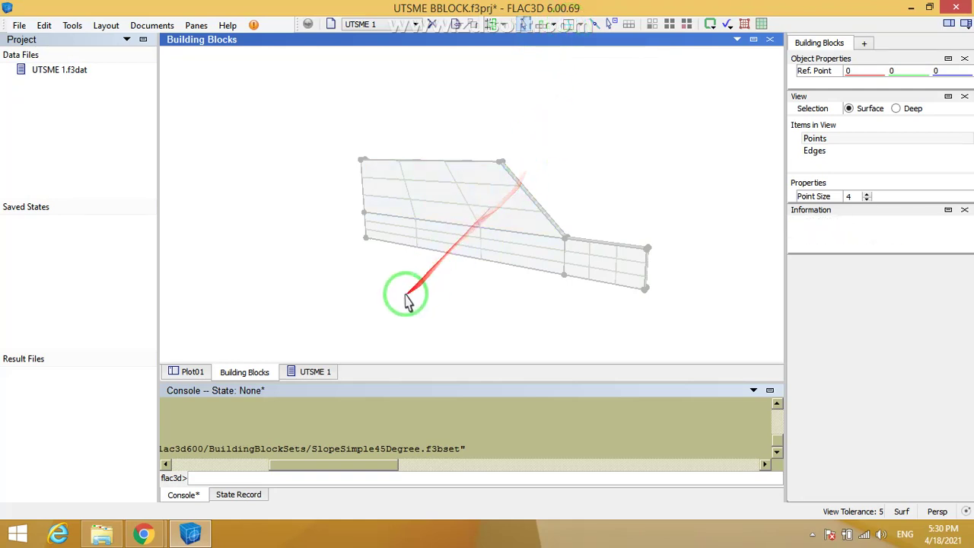
right_drag(406, 294, 427, 302)
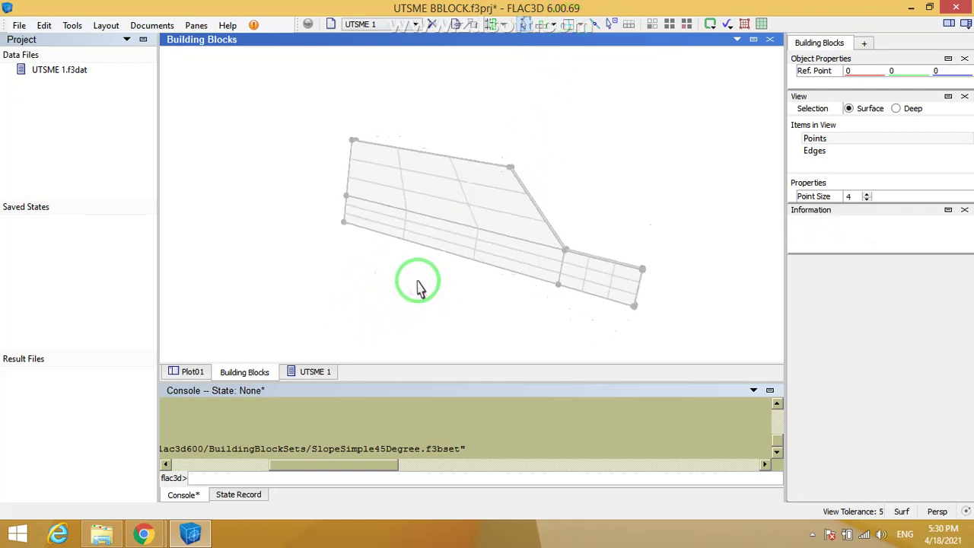